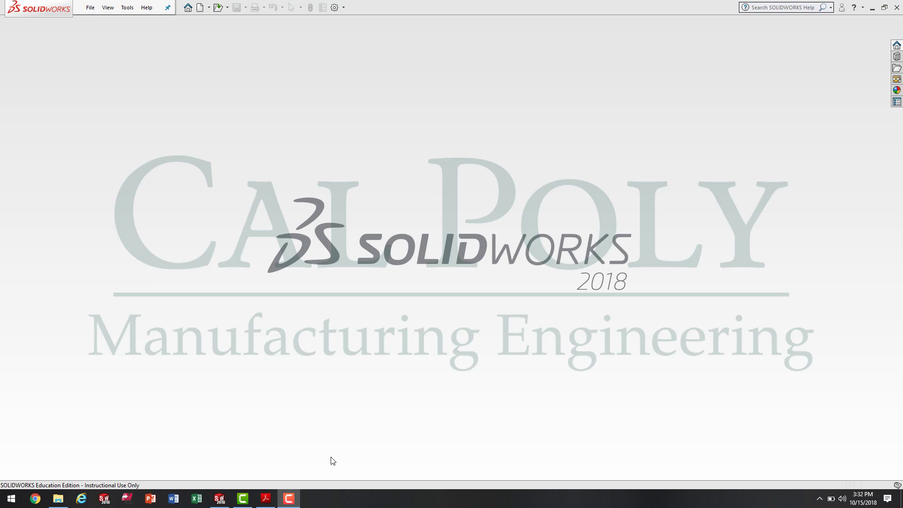
# Switch to File Explorer and open the Lathe Project #2 Files folder to review its contents
pyautogui.click(57, 498)
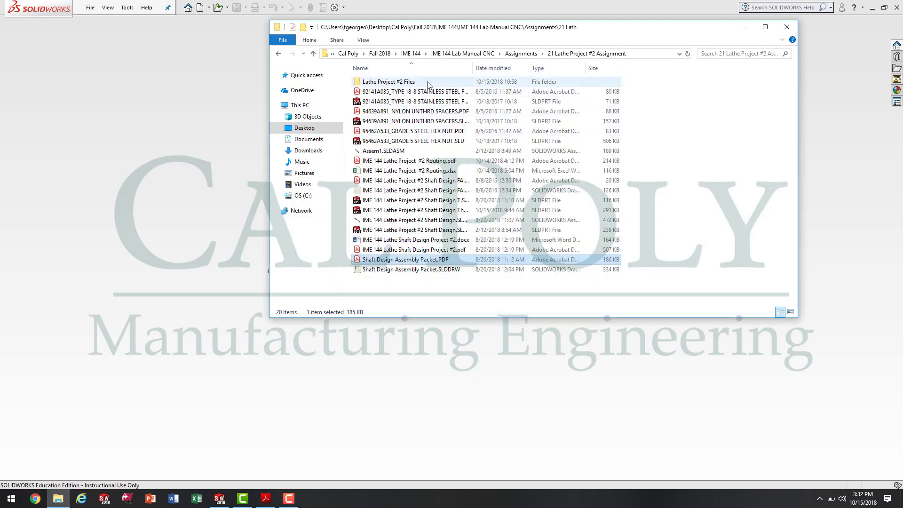
pyautogui.doubleClick(395, 82)
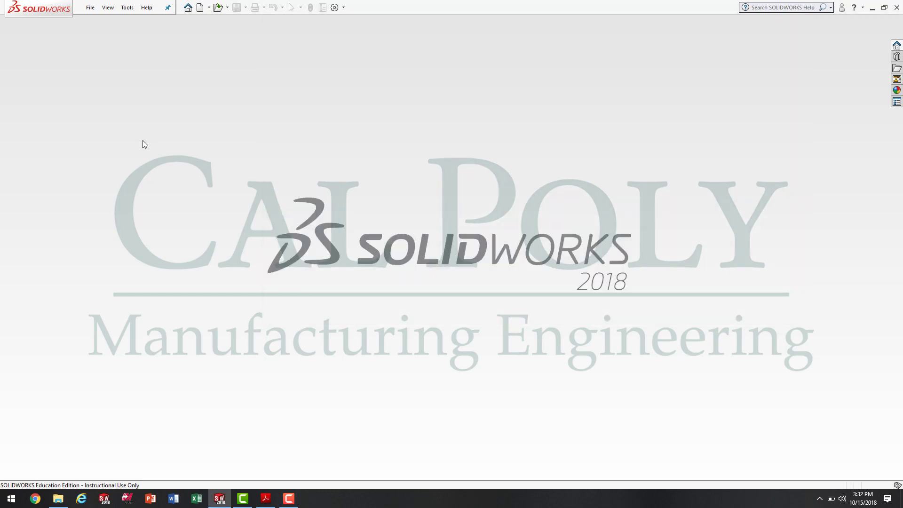
# Create a new drawing with the IME 144 Drawing Template sheet format and dismiss the automatic Model View command
pyautogui.click(200, 8)
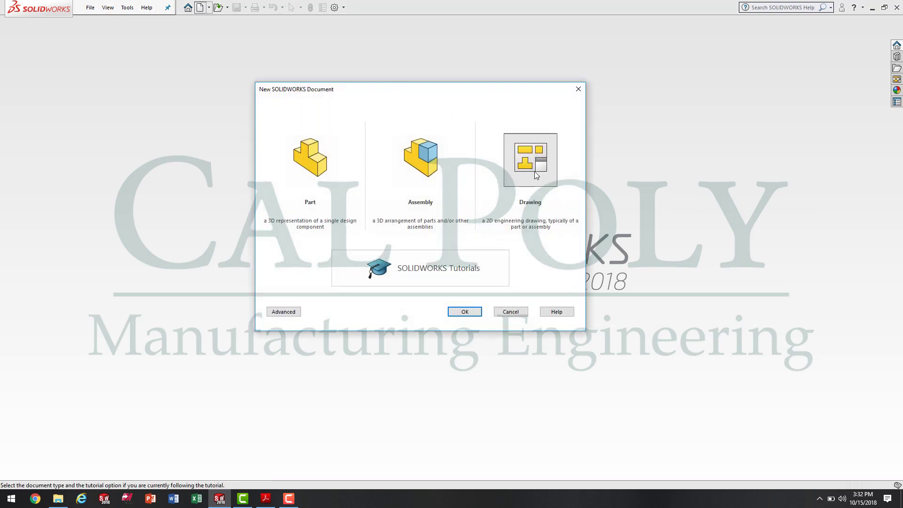
pyautogui.click(535, 174)
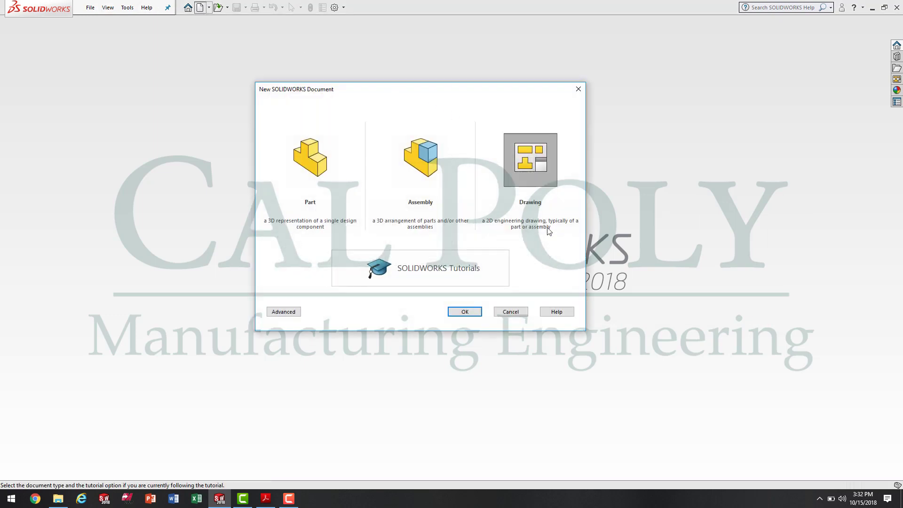
pyautogui.click(464, 311)
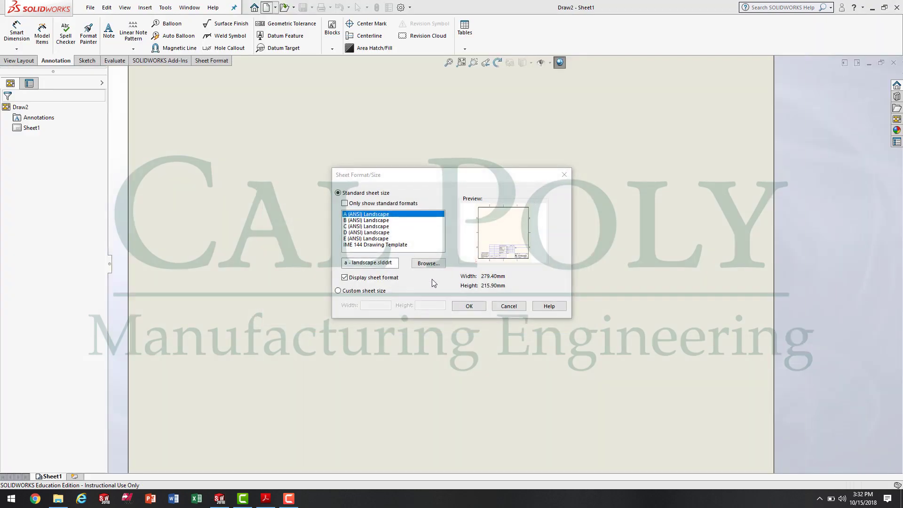
pyautogui.click(373, 205)
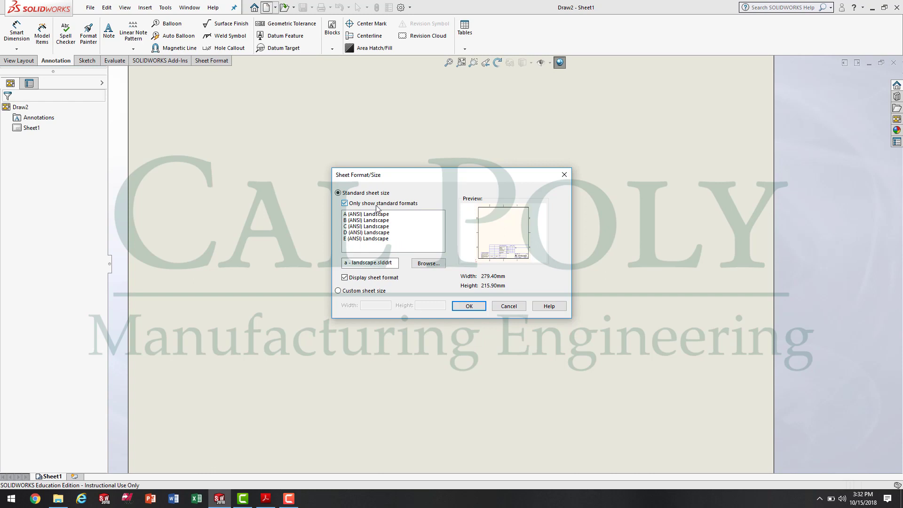
pyautogui.click(376, 206)
pyautogui.click(386, 246)
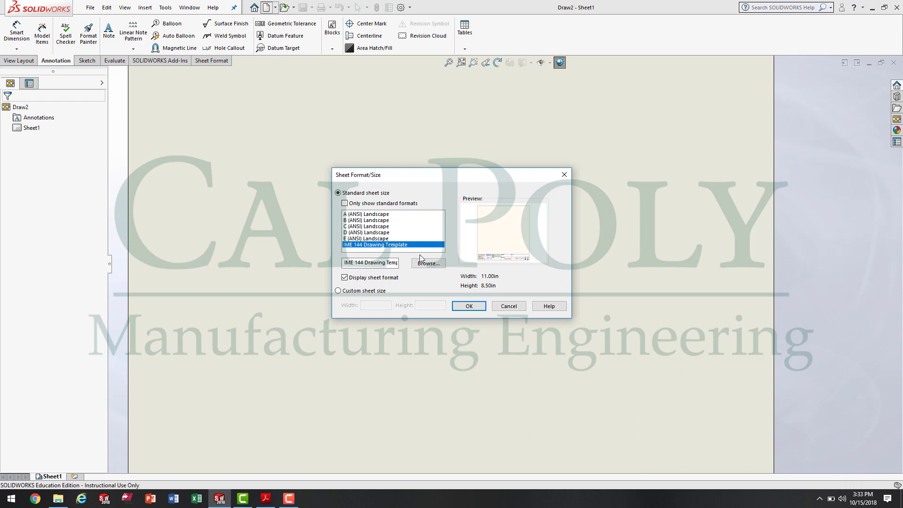
pyautogui.click(477, 309)
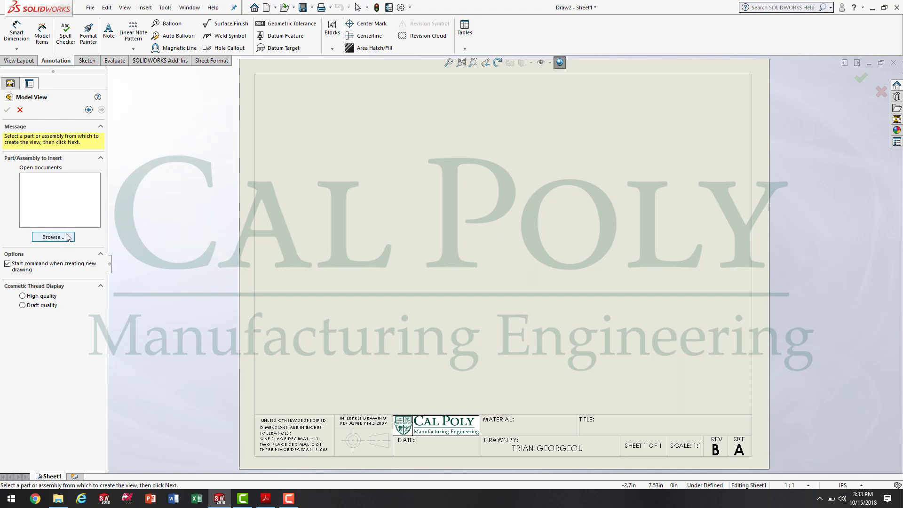
pyautogui.click(19, 109)
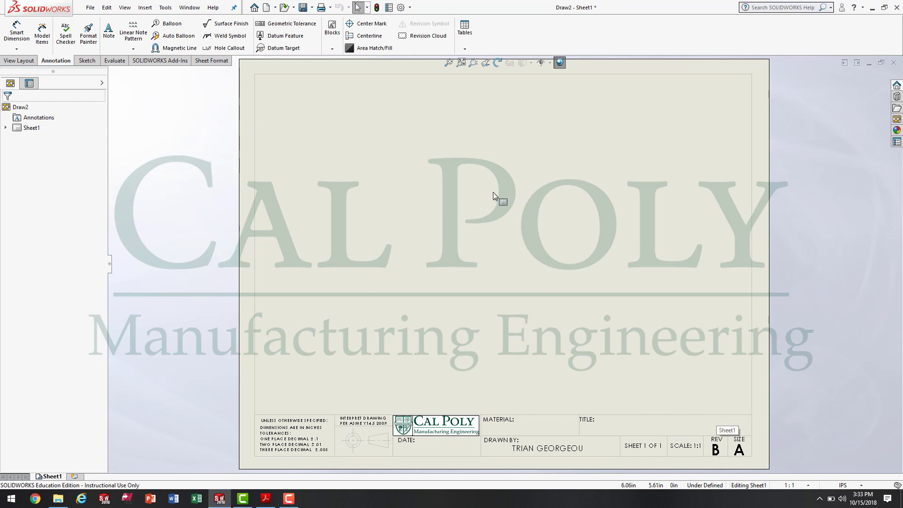
# Add the note "LATHE PROJECT #2 ASSEMBLY" in the TITLE field of the title block
pyautogui.click(20, 61)
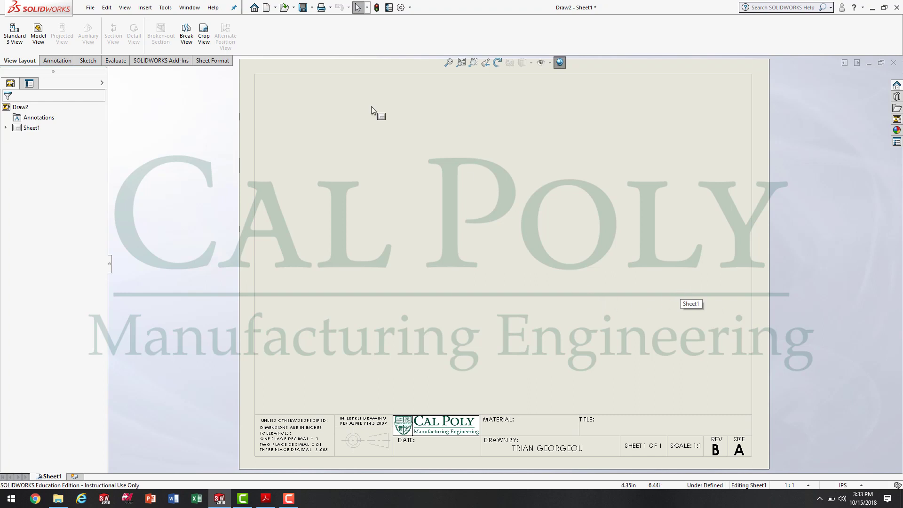
pyautogui.click(63, 61)
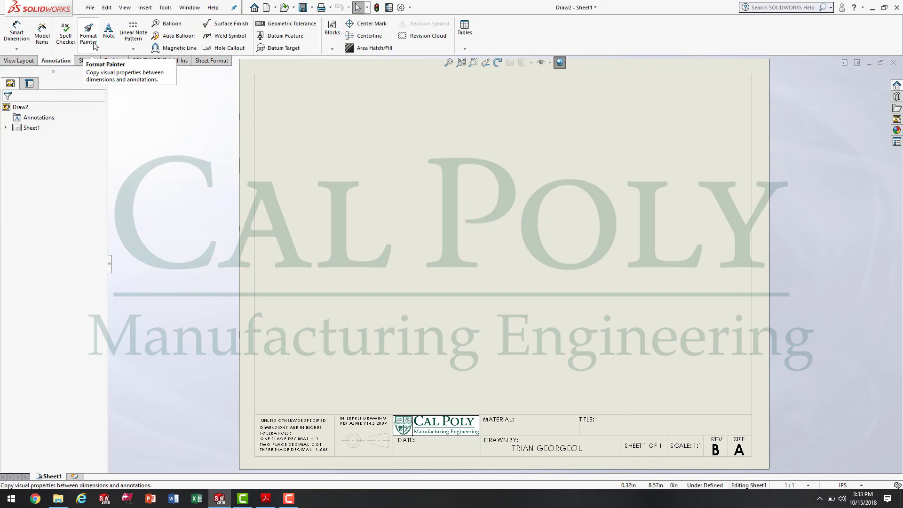
pyautogui.click(110, 35)
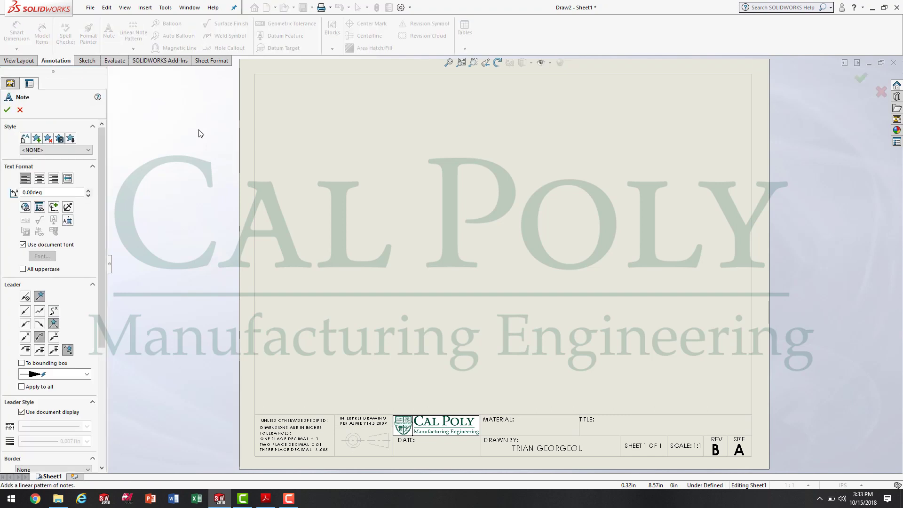
pyautogui.click(586, 424)
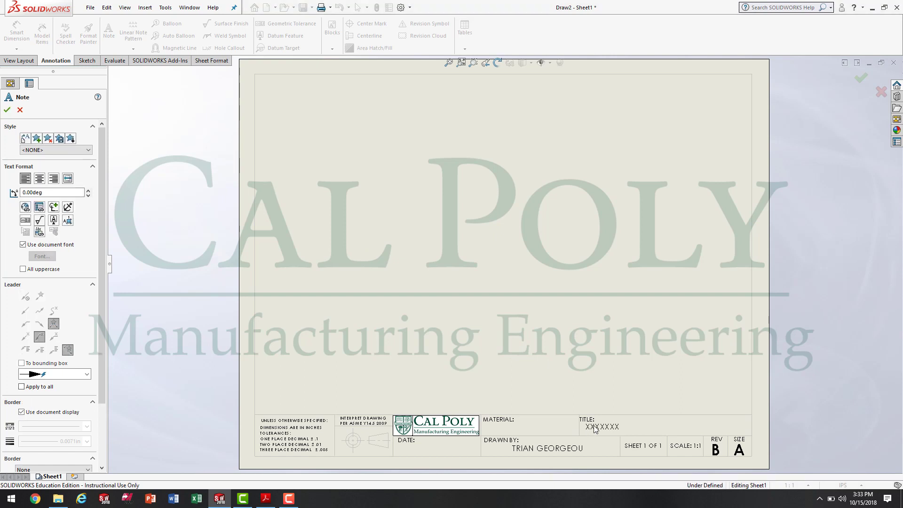
pyautogui.write('La')
pyautogui.press('BackSpace')
pyautogui.write('ATHE PROE')
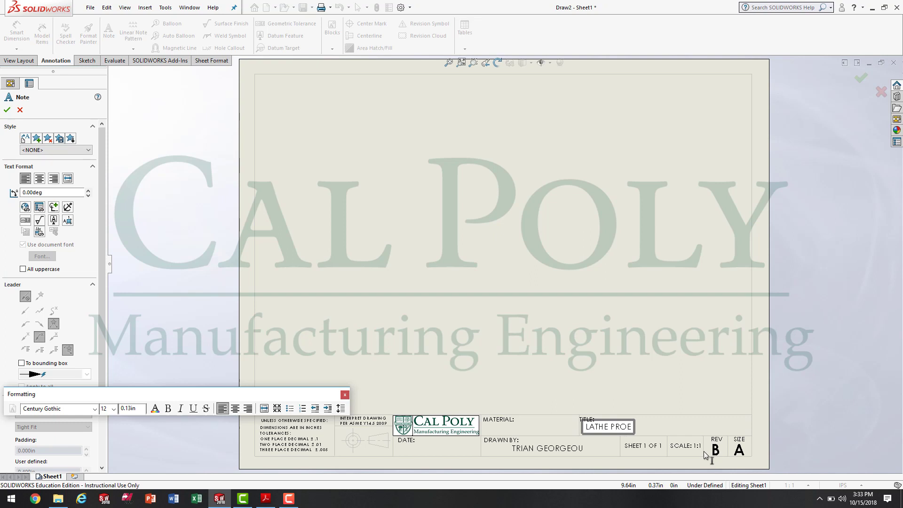
pyautogui.press('BackSpace')
pyautogui.write('JECT #2')
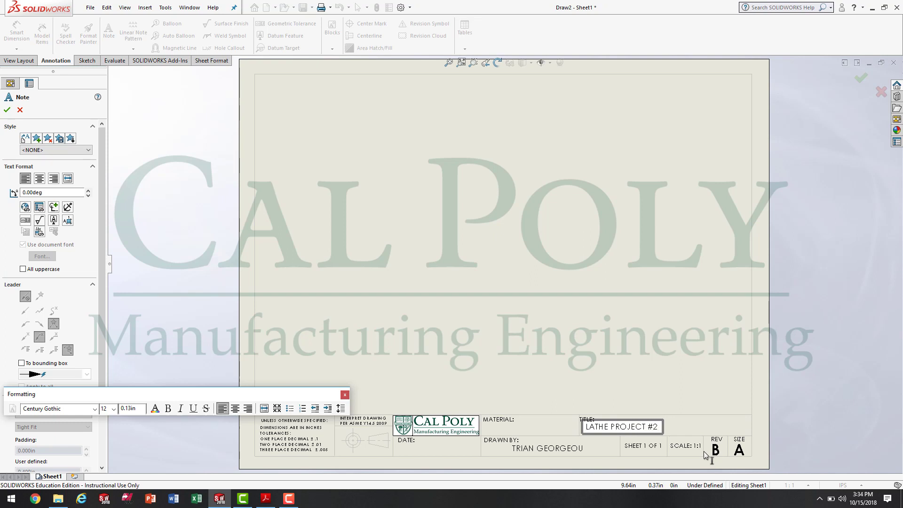
pyautogui.write(' ASSEMBLY')
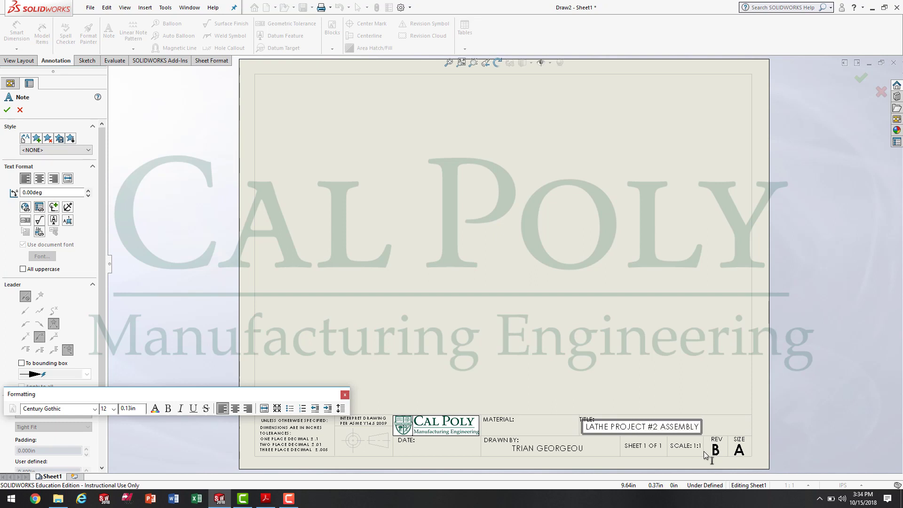
pyautogui.click(526, 430)
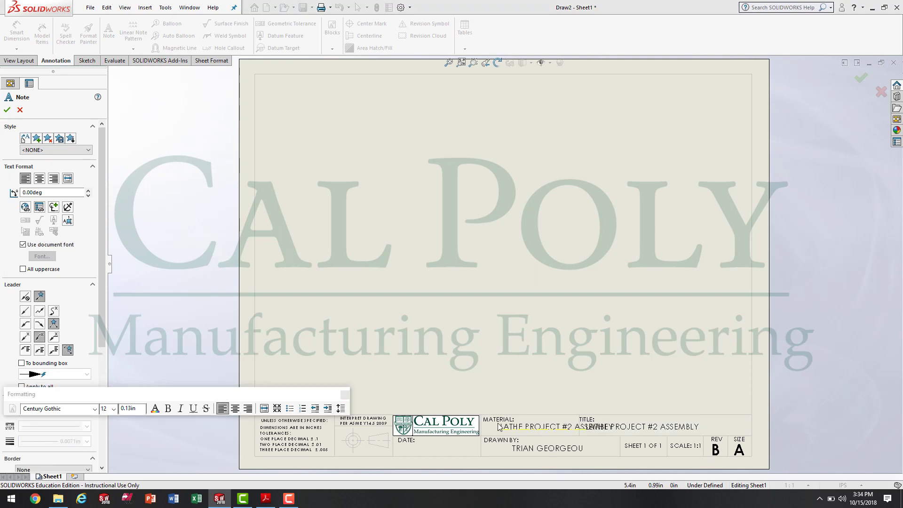
# Add the note "N/A" in the title block's MATERIAL field and "10-15-18" in its DATE field
pyautogui.click(489, 427)
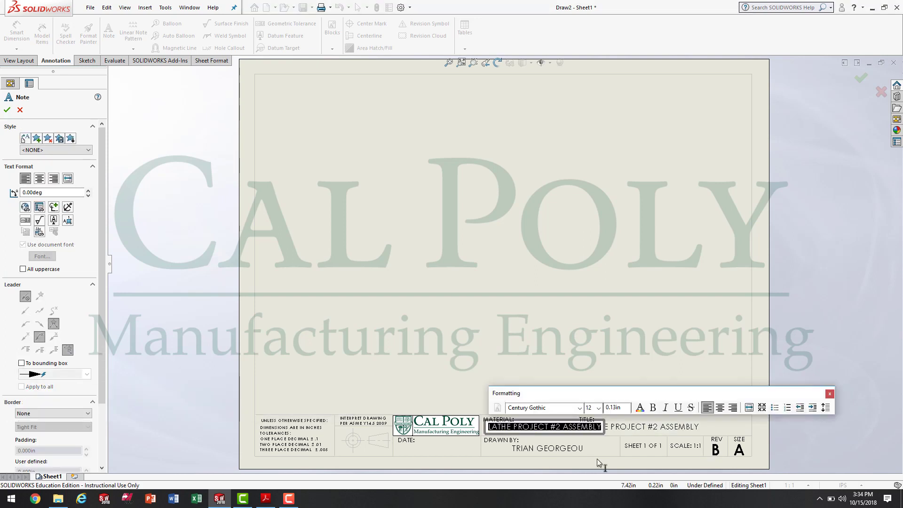
pyautogui.write('N/A')
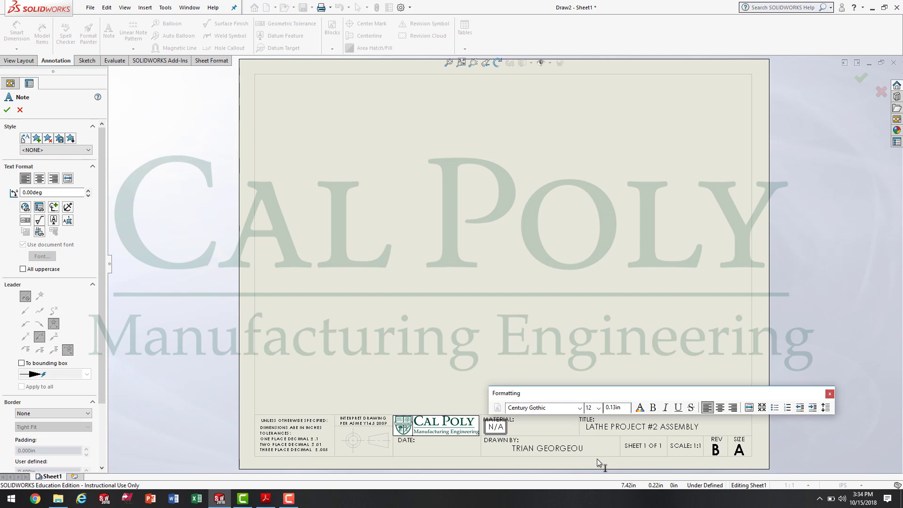
pyautogui.click(407, 450)
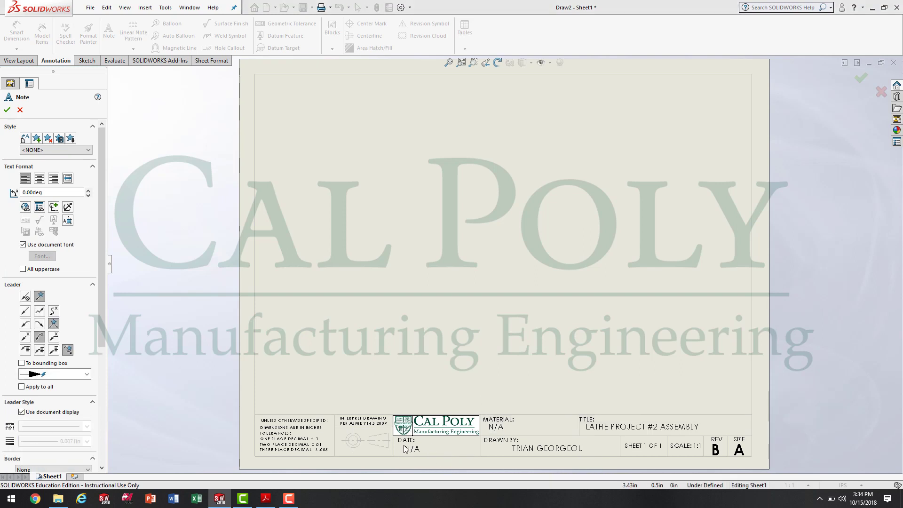
pyautogui.click(396, 442)
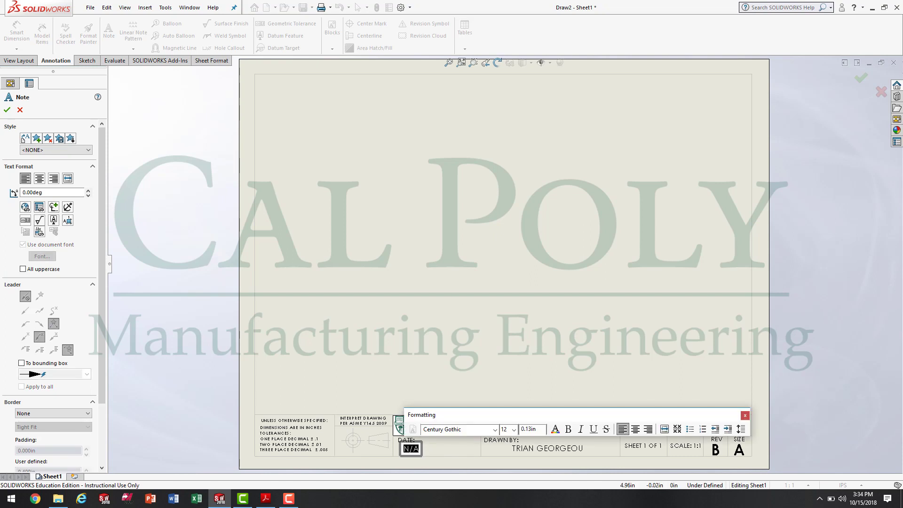
pyautogui.write('10-15-18')
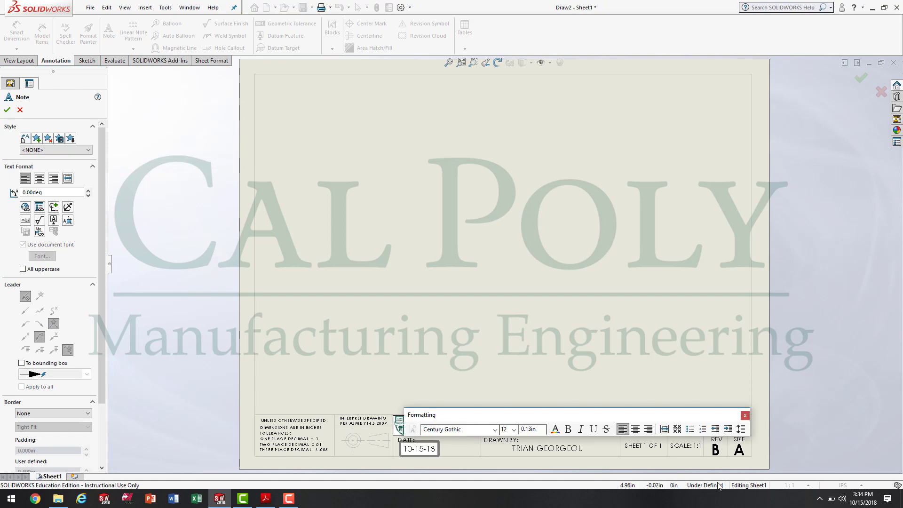
pyautogui.click(473, 453)
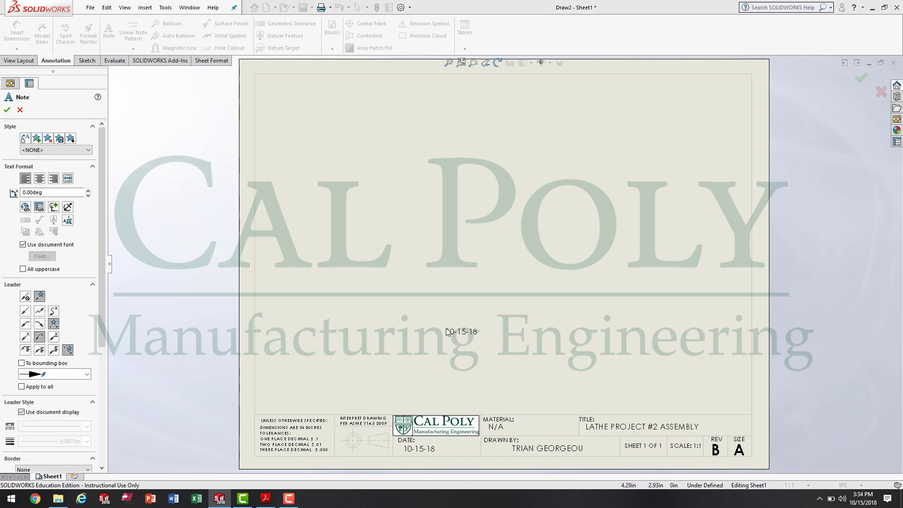
pyautogui.press('Escape')
# Reposition the date, title and material notes so each sits neatly within its title block cell
pyautogui.moveTo(431, 450); pyautogui.dragTo(442, 450)
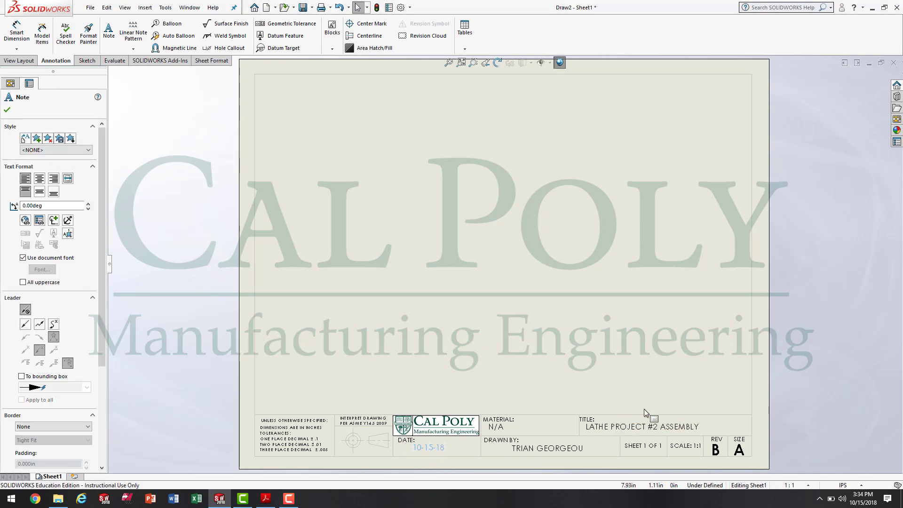
pyautogui.scroll(-3, 644, 408)
pyautogui.click(600, 409)
pyautogui.moveTo(599, 409); pyautogui.dragTo(636, 411)
pyautogui.moveTo(371, 409); pyautogui.dragTo(425, 409)
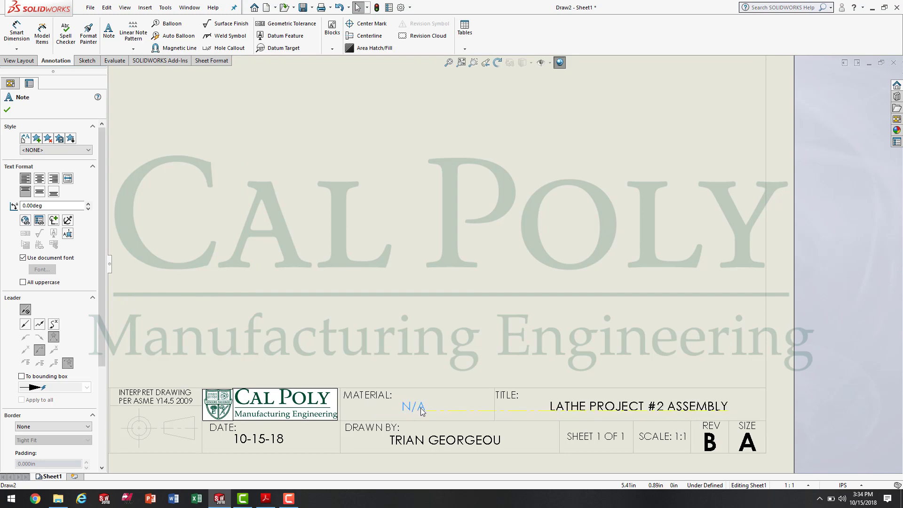
pyautogui.click(483, 315)
pyautogui.scroll(4, 429, 339)
pyautogui.scroll(-2, 477, 239)
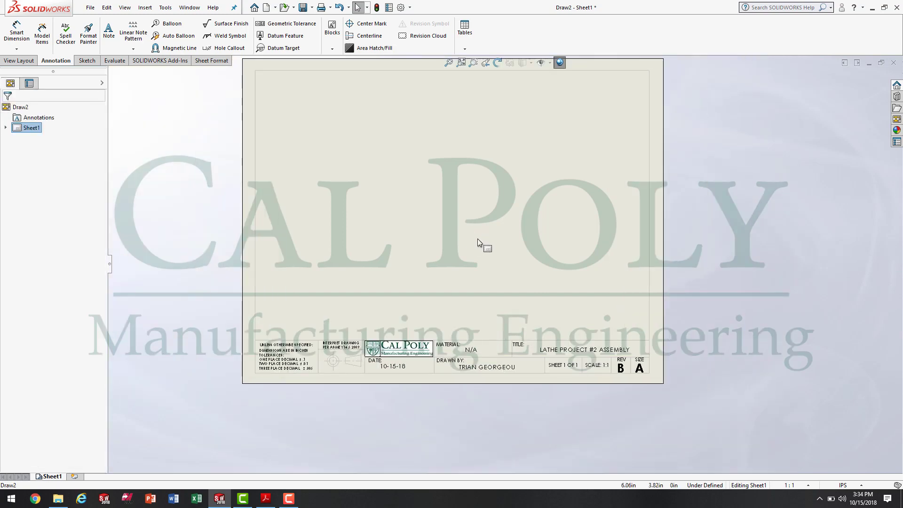
pyautogui.scroll(2, 548, 150)
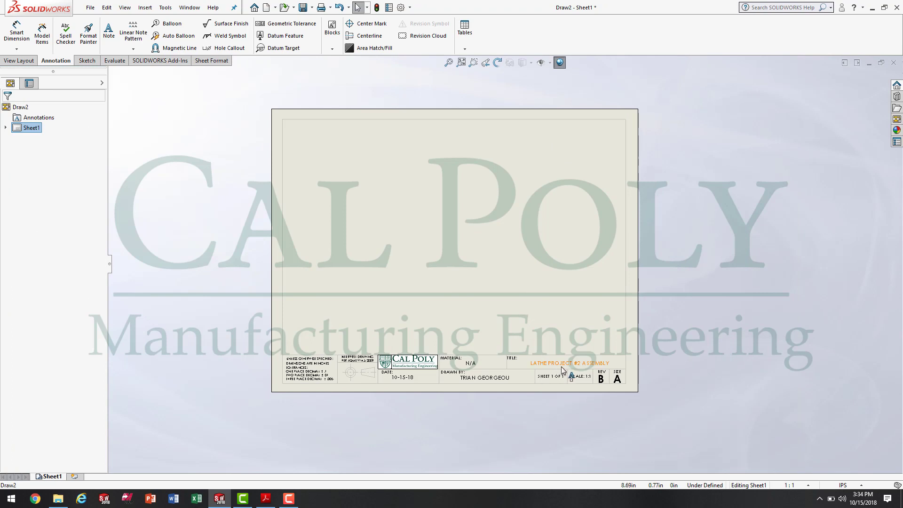
# Start a Model View and load the Lathe #2 assembly (.SLDASM) from the Lathe Project #2 Files folder
pyautogui.click(23, 61)
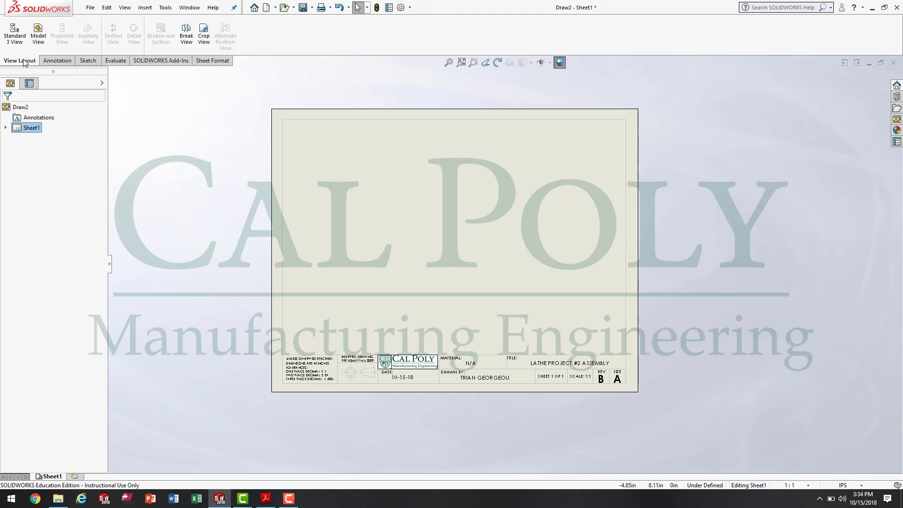
pyautogui.click(39, 33)
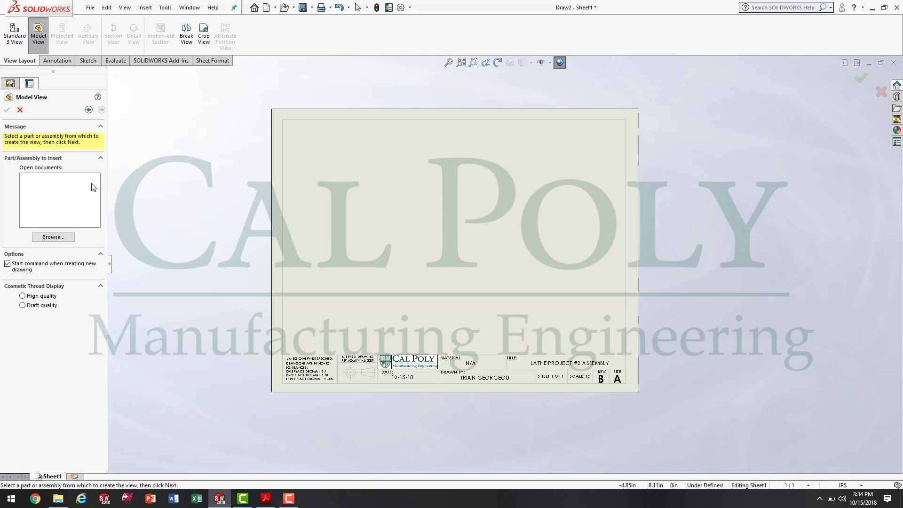
pyautogui.click(53, 237)
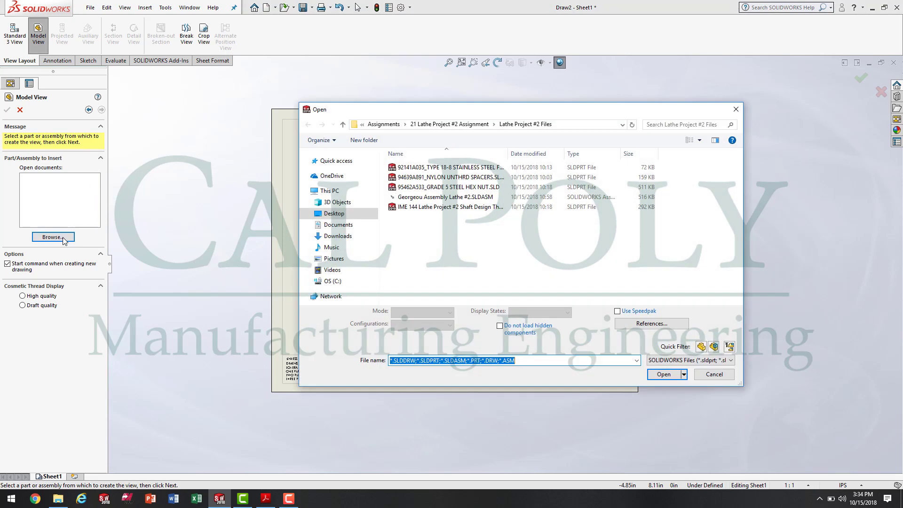
pyautogui.click(484, 199)
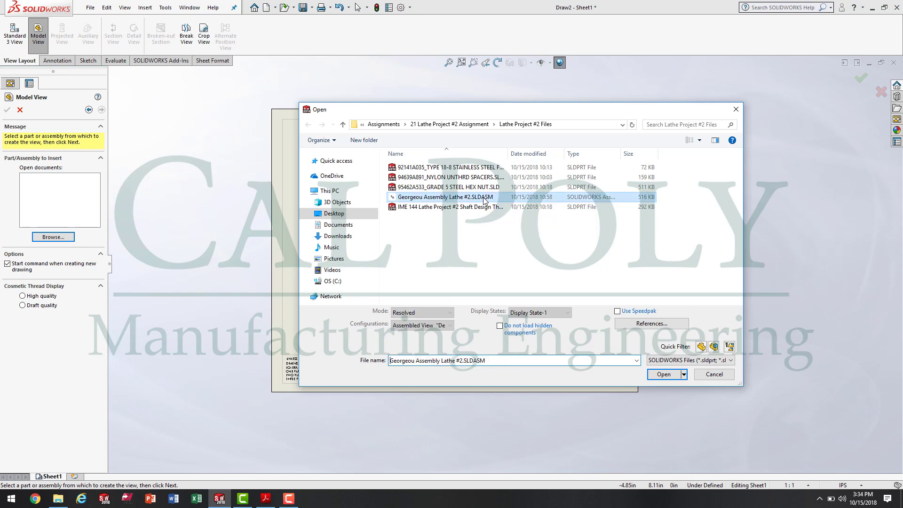
pyautogui.click(663, 375)
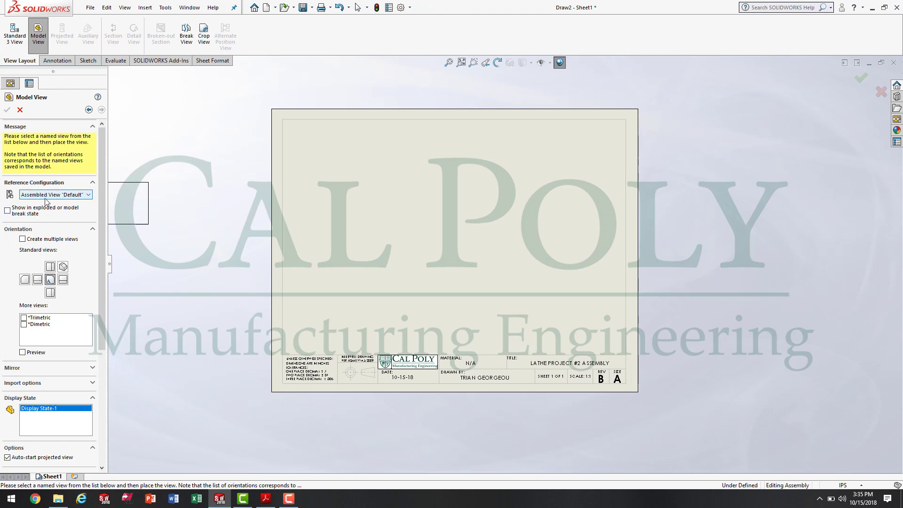
# Place an isometric view of the assembly near the sheet's centre, with Hidden Lines Removed and a custom scale of 1:1
pyautogui.scroll(-3, 103, 244)
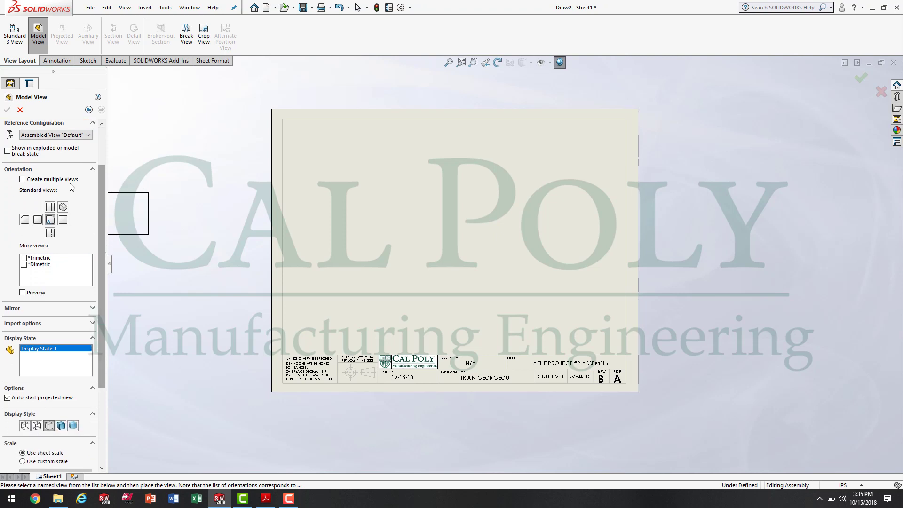
pyautogui.click(64, 208)
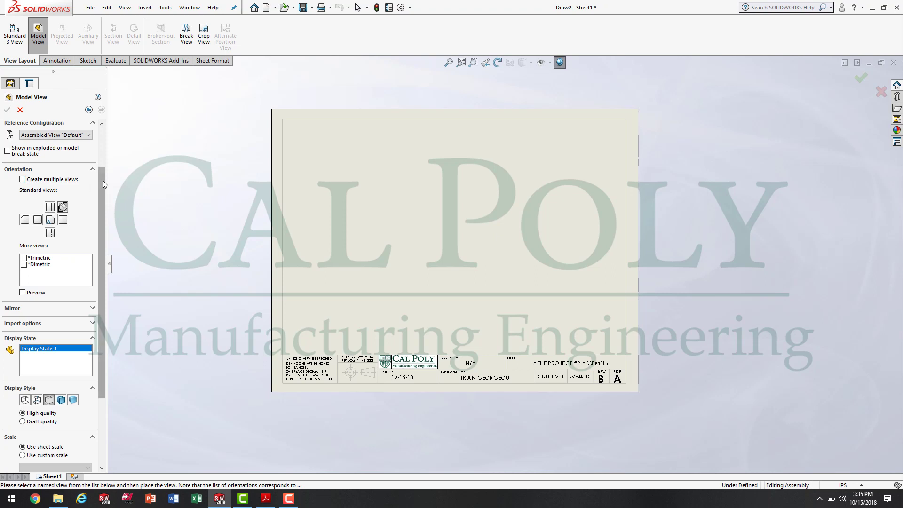
pyautogui.moveTo(103, 180); pyautogui.dragTo(96, 239)
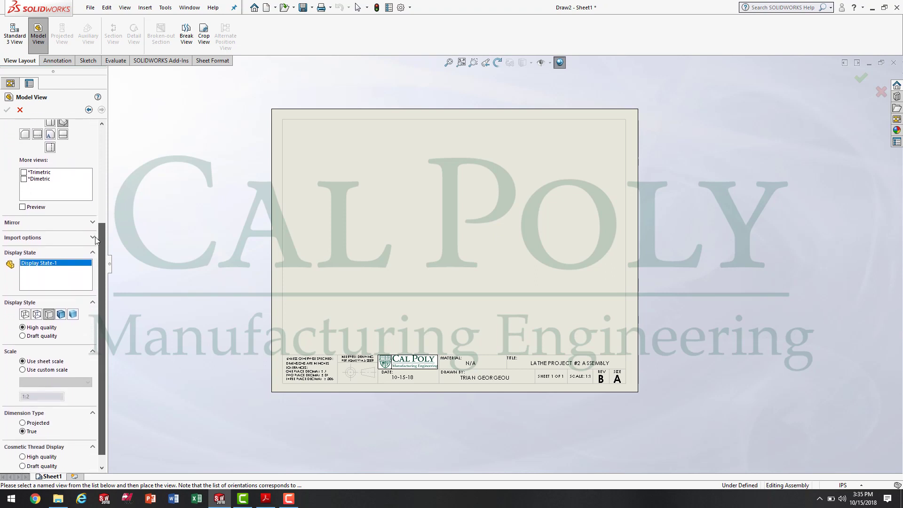
pyautogui.click(49, 314)
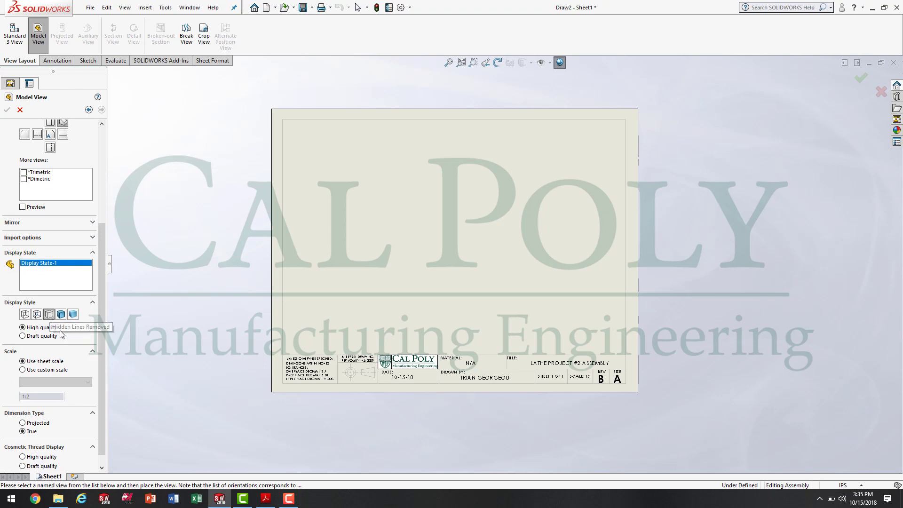
pyautogui.click(47, 370)
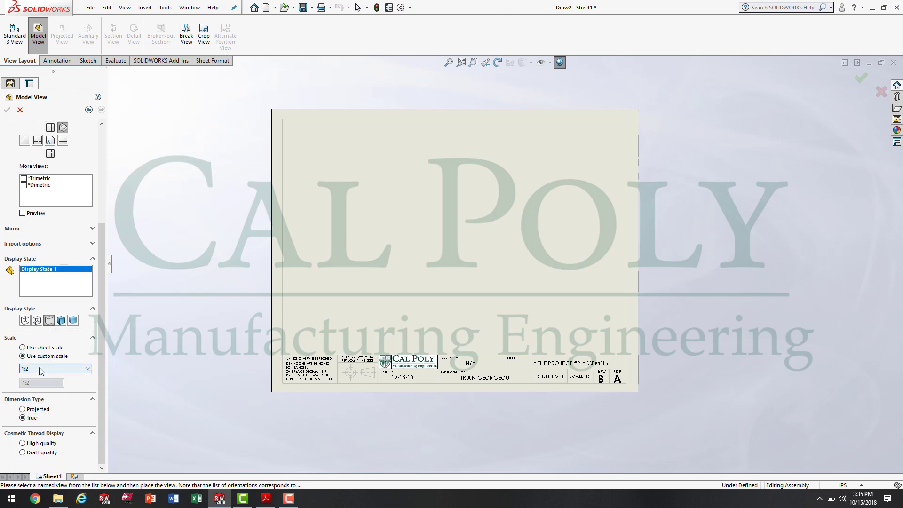
pyautogui.click(43, 369)
pyautogui.click(42, 375)
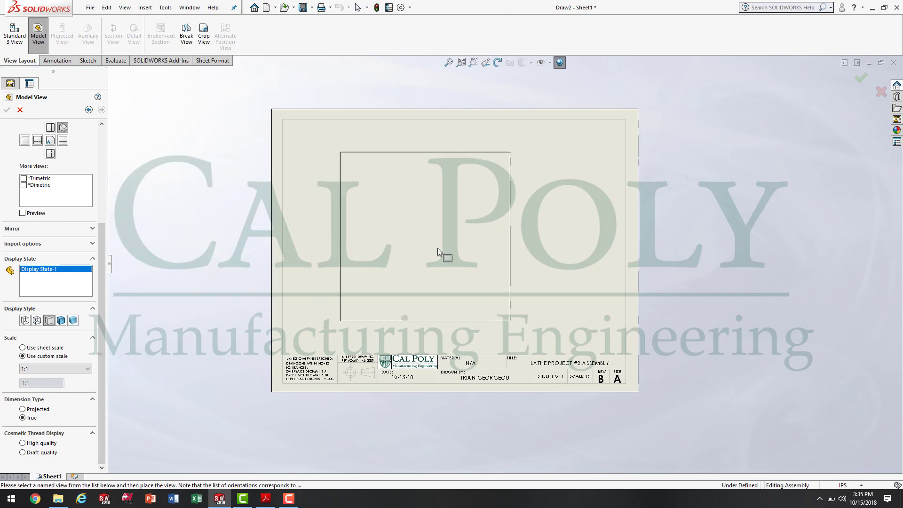
pyautogui.click(452, 246)
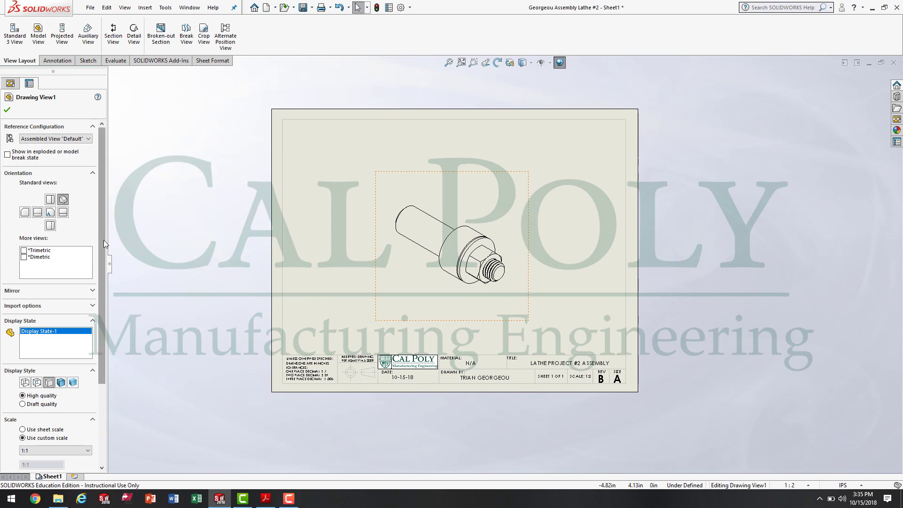
# Check the exploded layout in the Shaft Design Assembly Packet PDF and show the drawing's isometric view in its exploded state
pyautogui.click(266, 499)
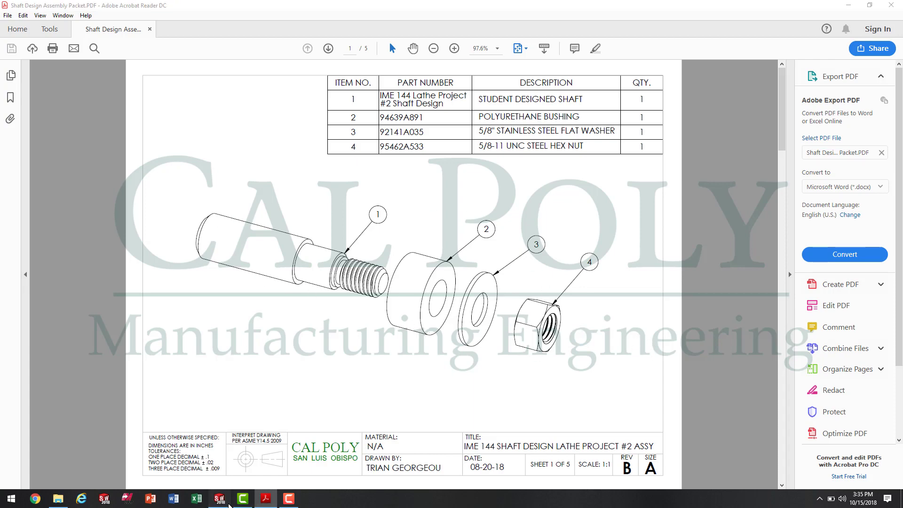
pyautogui.click(219, 498)
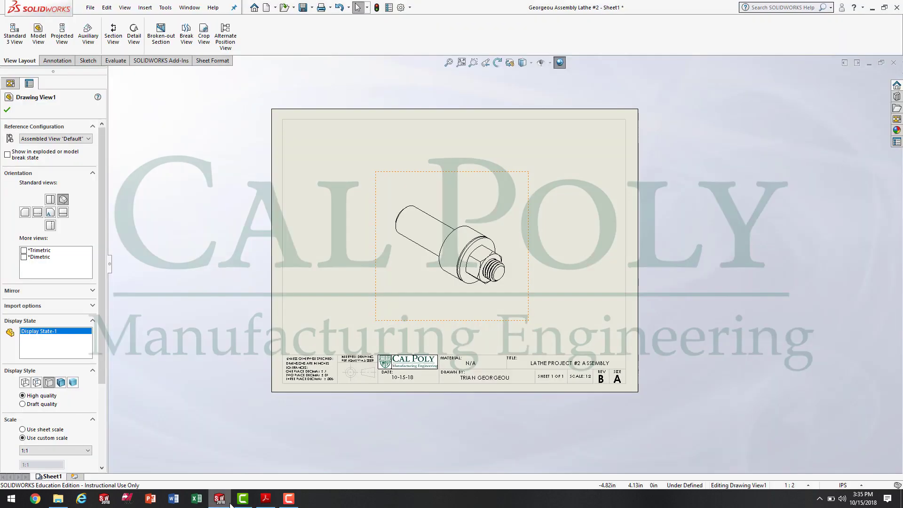
pyautogui.click(208, 298)
pyautogui.click(430, 297)
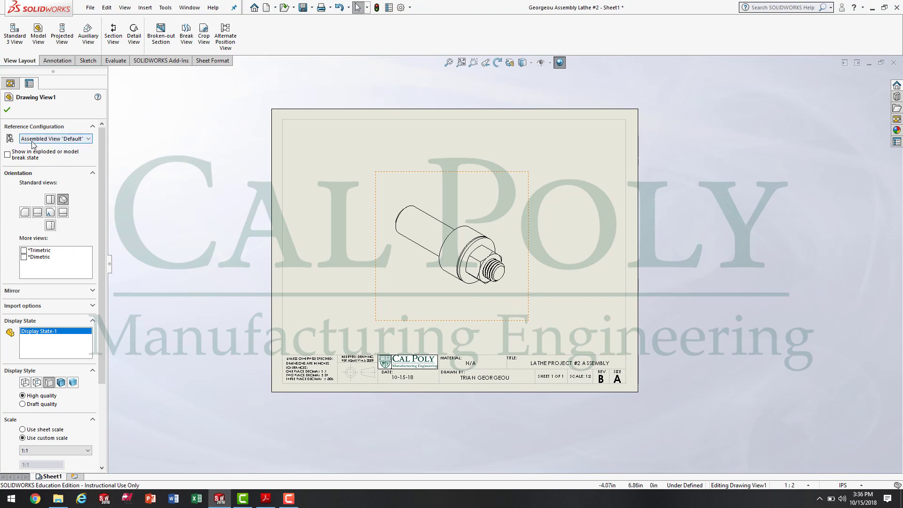
pyautogui.click(7, 158)
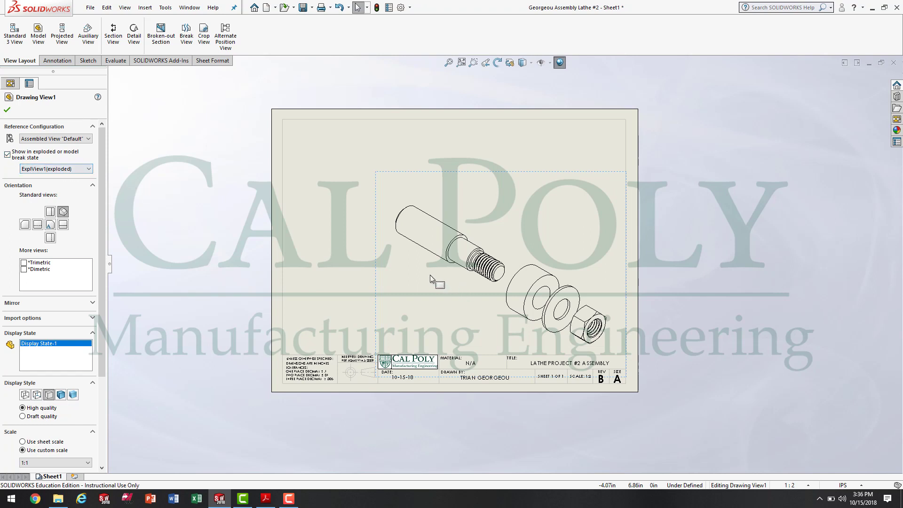
# Move the exploded view up and left so it sits inside the sheet border, clear of the title block
pyautogui.moveTo(380, 256)
pyautogui.mouseDown()
pyautogui.moveTo(308, 223)
pyautogui.moveTo(317, 226)
pyautogui.mouseUp()
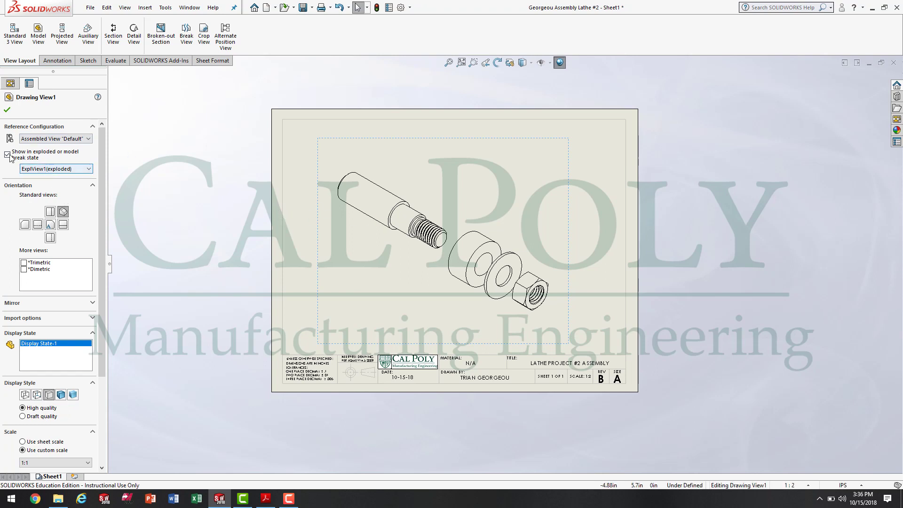
pyautogui.click(7, 110)
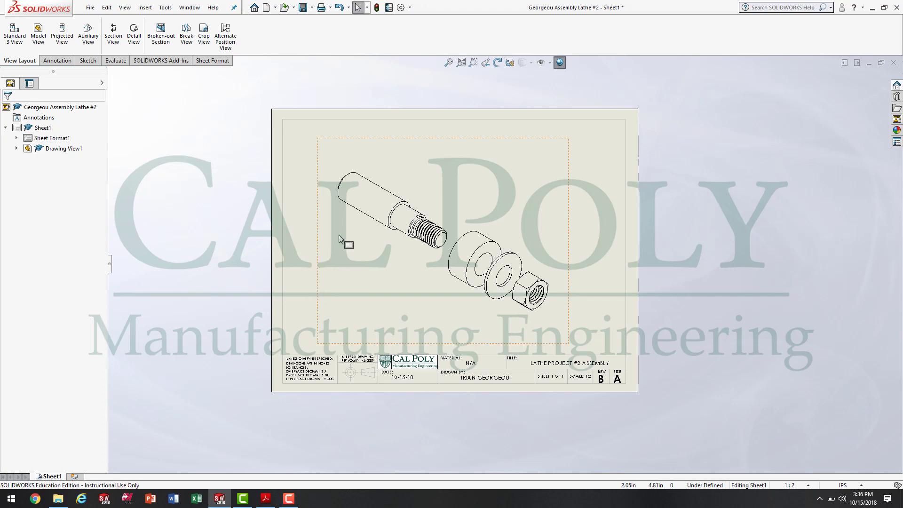
pyautogui.moveTo(317, 251); pyautogui.dragTo(294, 252)
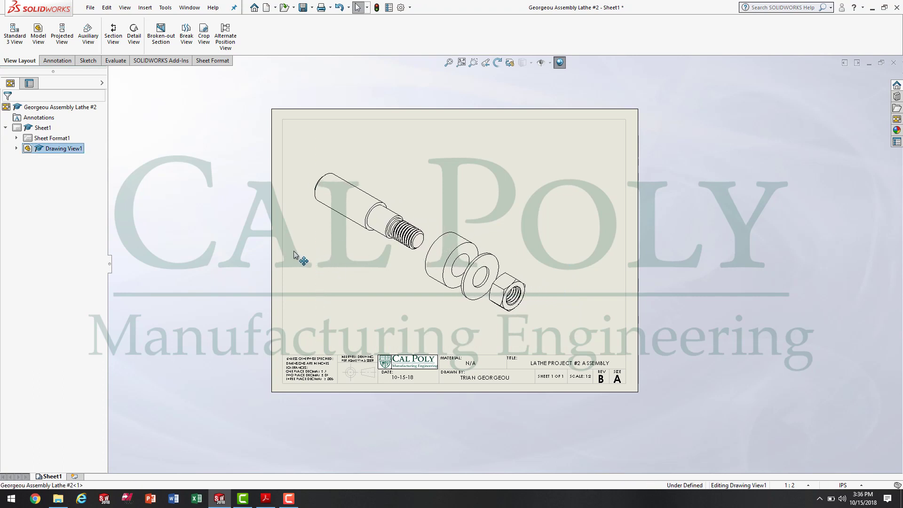
pyautogui.click(179, 174)
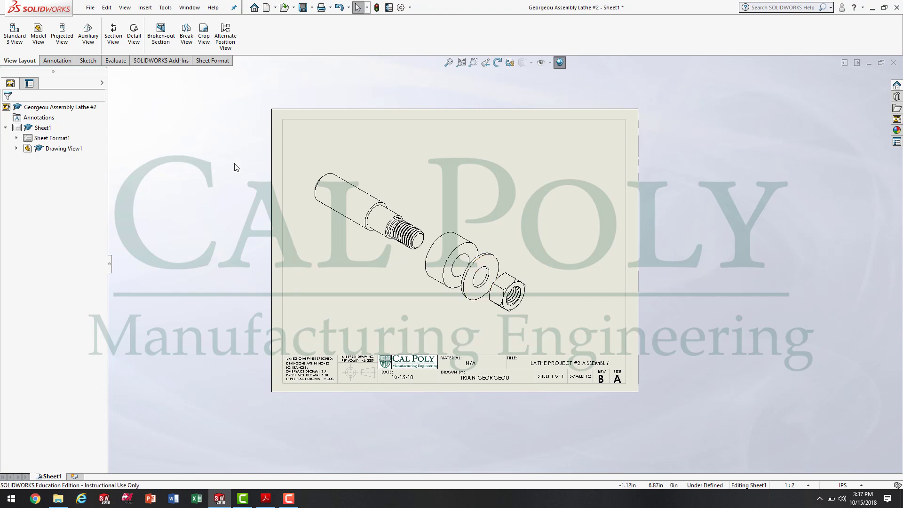
# Insert a top-level Bill of Materials for the exploded view with the bom-standard template, placing it in the upper-right corner of the sheet border
pyautogui.click(57, 61)
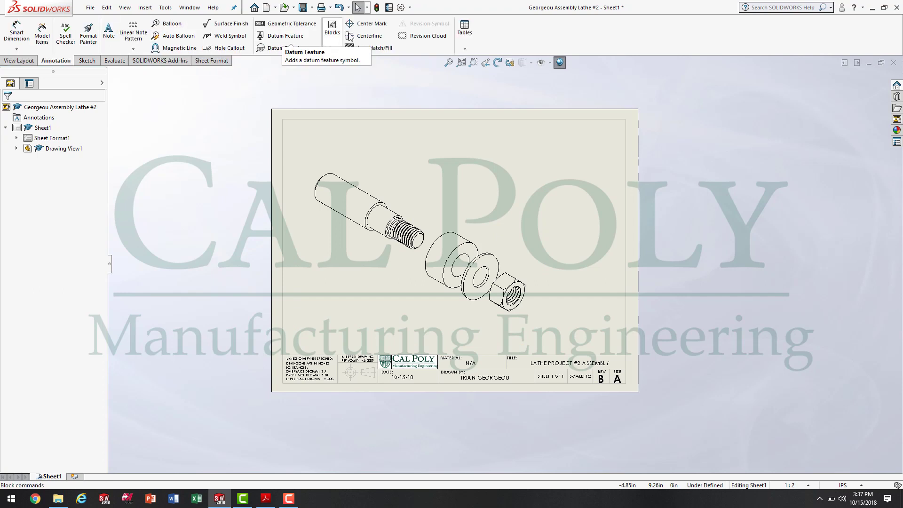
pyautogui.click(465, 49)
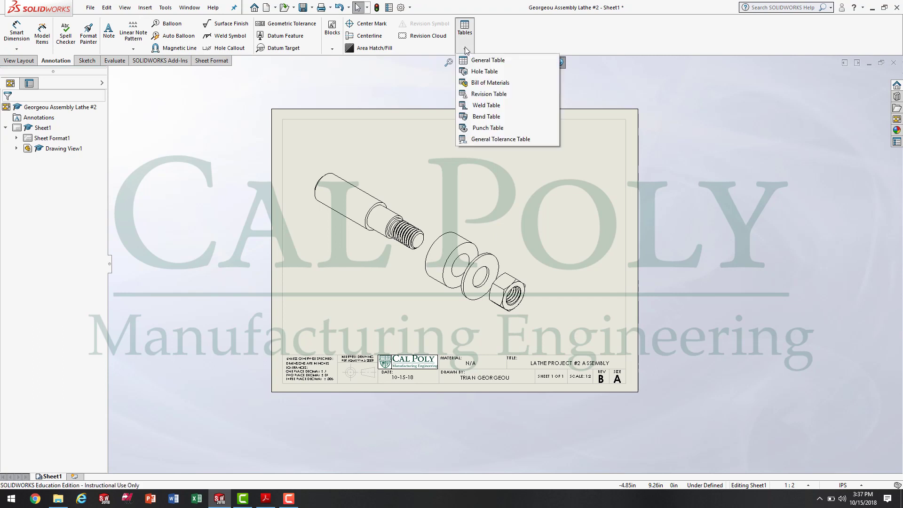
pyautogui.click(501, 83)
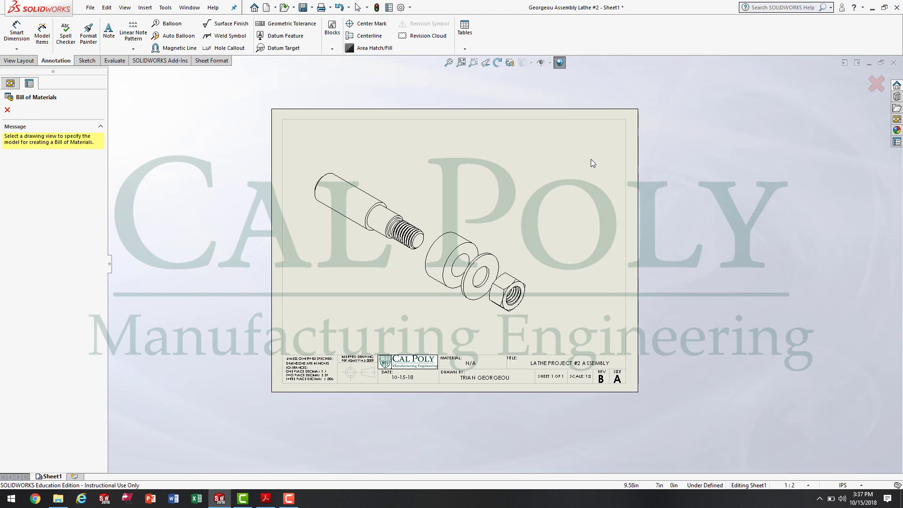
pyautogui.click(427, 217)
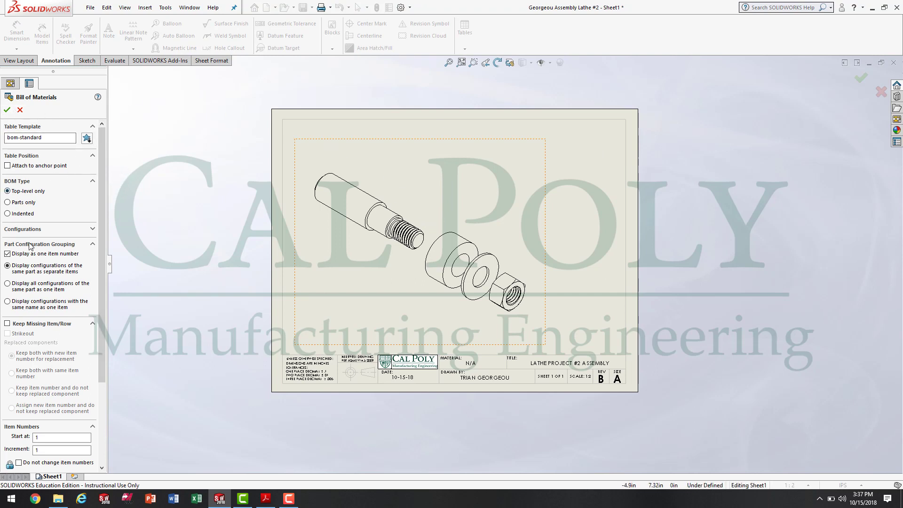
pyautogui.moveTo(102, 188)
pyautogui.mouseDown()
pyautogui.moveTo(109, 269)
pyautogui.moveTo(113, 228)
pyautogui.moveTo(103, 193)
pyautogui.mouseUp()
pyautogui.moveTo(107, 264); pyautogui.dragTo(156, 264)
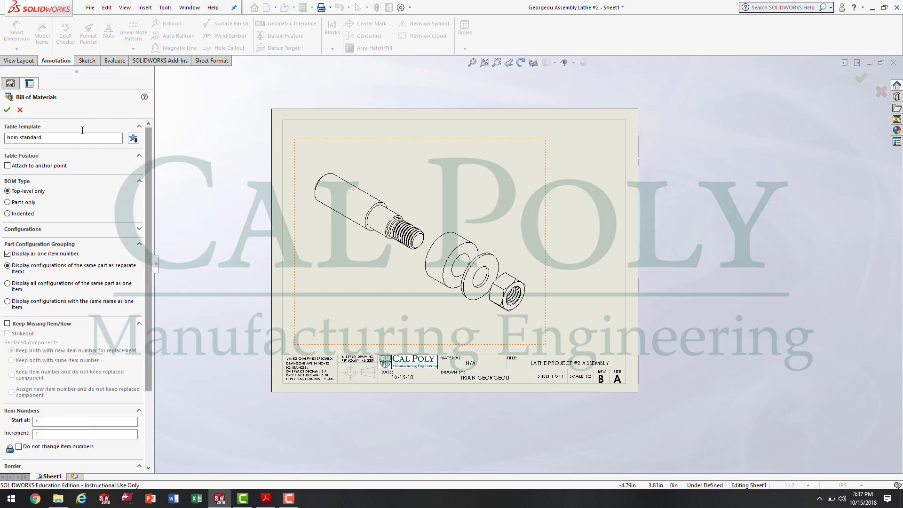
pyautogui.click(8, 109)
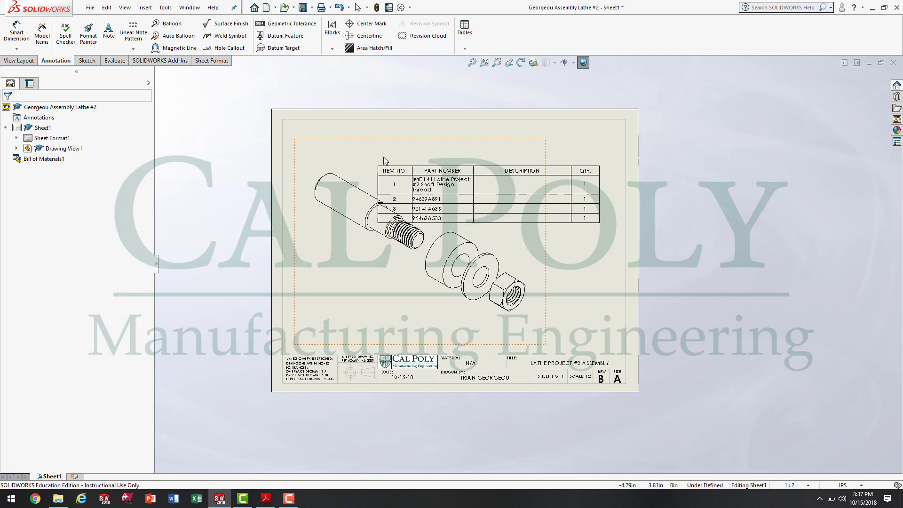
pyautogui.click(405, 123)
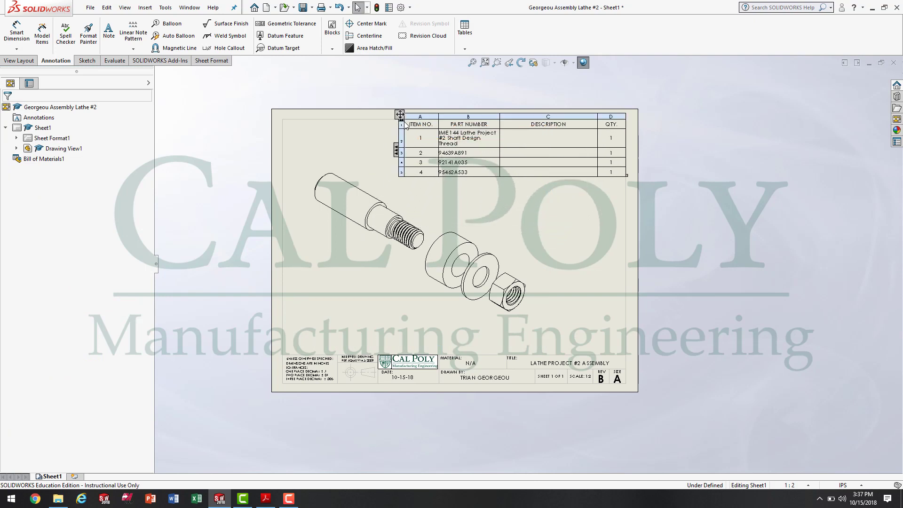
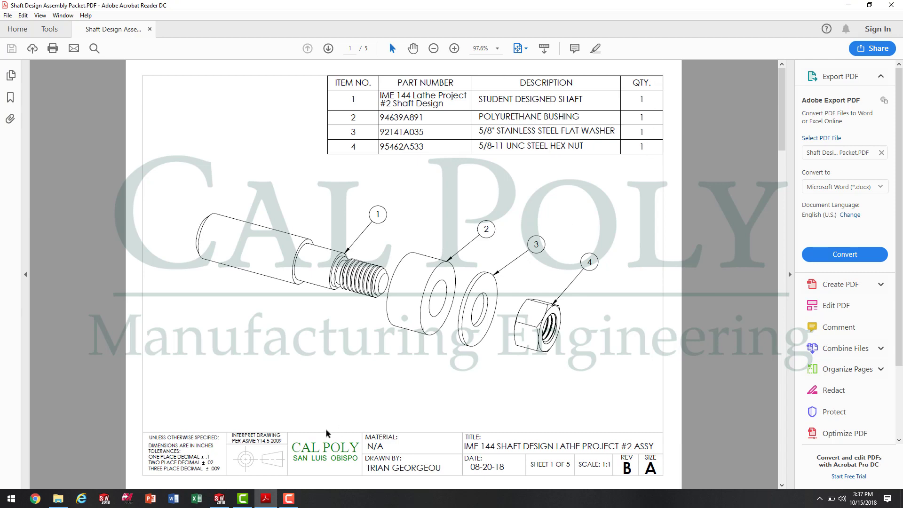
# Return to the SOLIDWORKS drawing and enter "LATHE PROJECT #2 SHAFT DESIGN PART" as the description of BOM item 1, keeping the property link
pyautogui.click(219, 498)
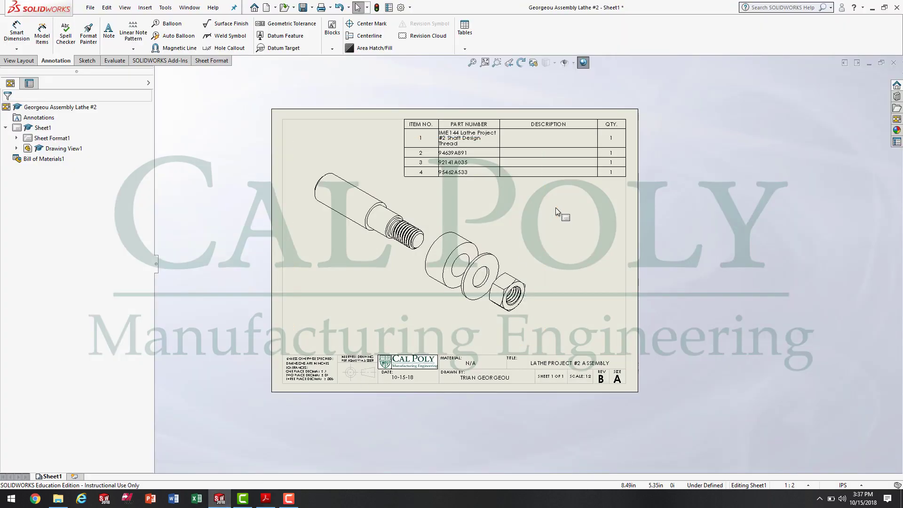
pyautogui.click(489, 152)
pyautogui.scroll(4, 489, 153)
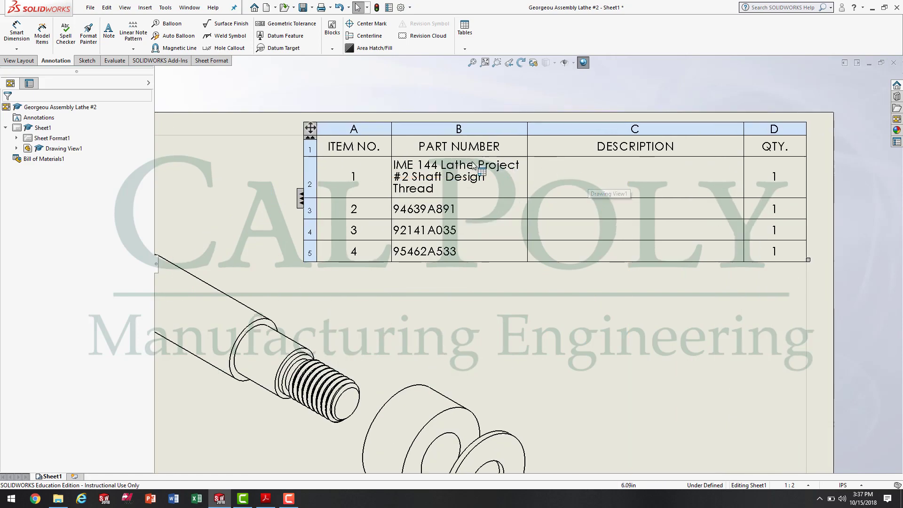
pyautogui.click(363, 171)
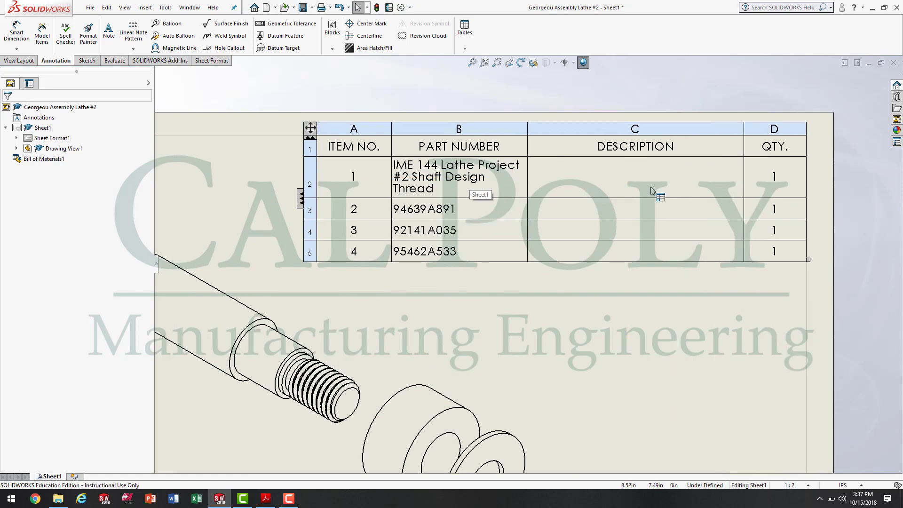
pyautogui.click(709, 347)
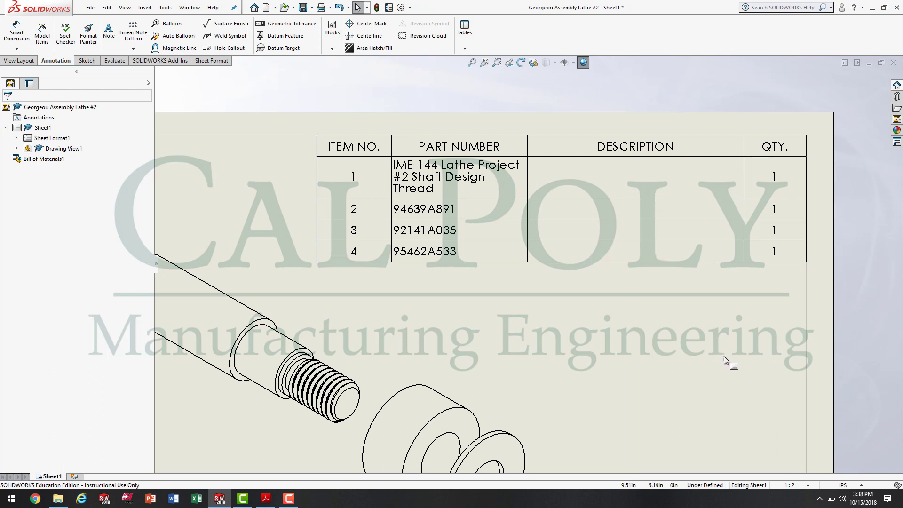
pyautogui.click(673, 177)
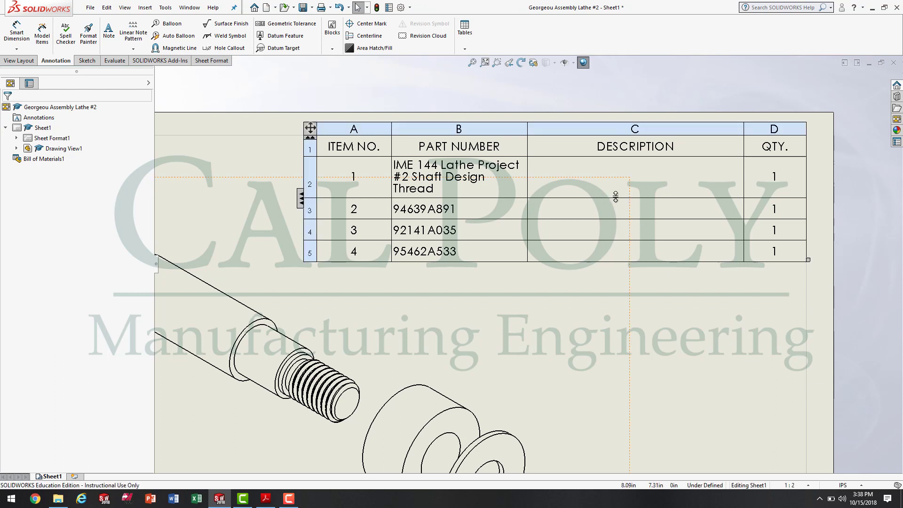
pyautogui.doubleClick(580, 181)
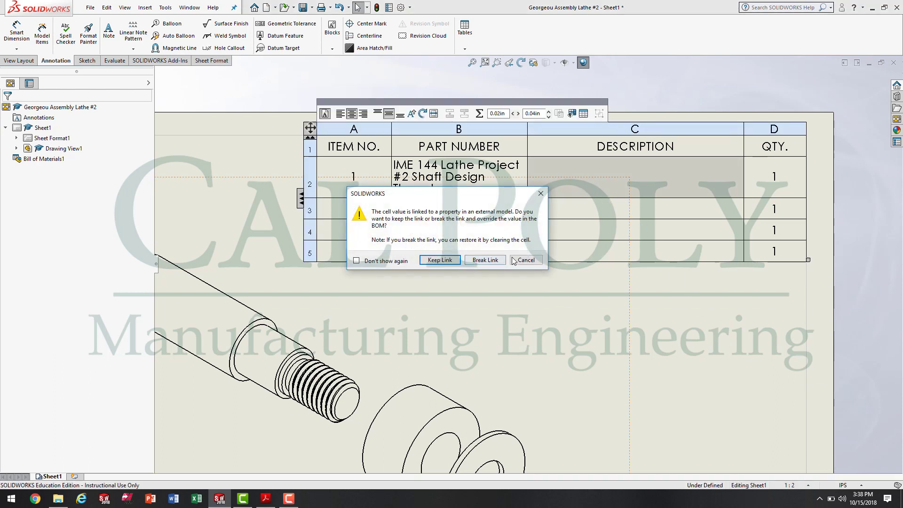
pyautogui.click(440, 260)
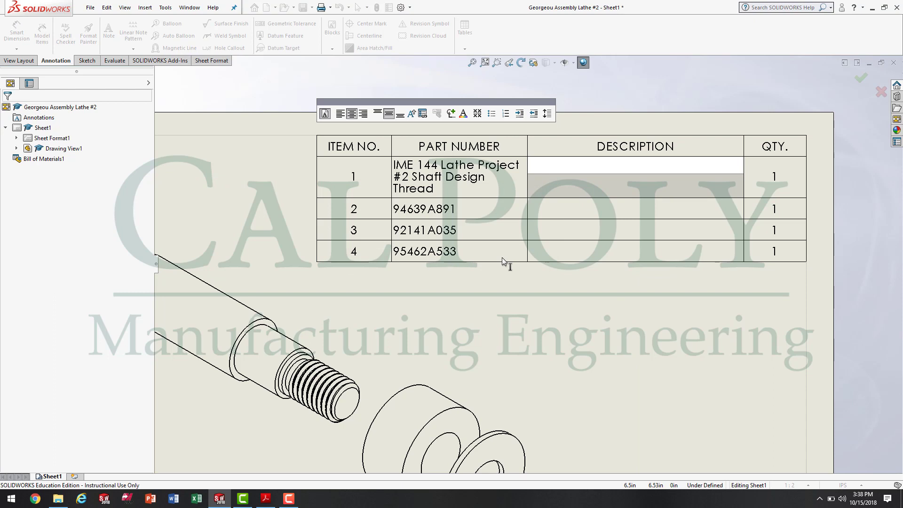
pyautogui.write('LATH')
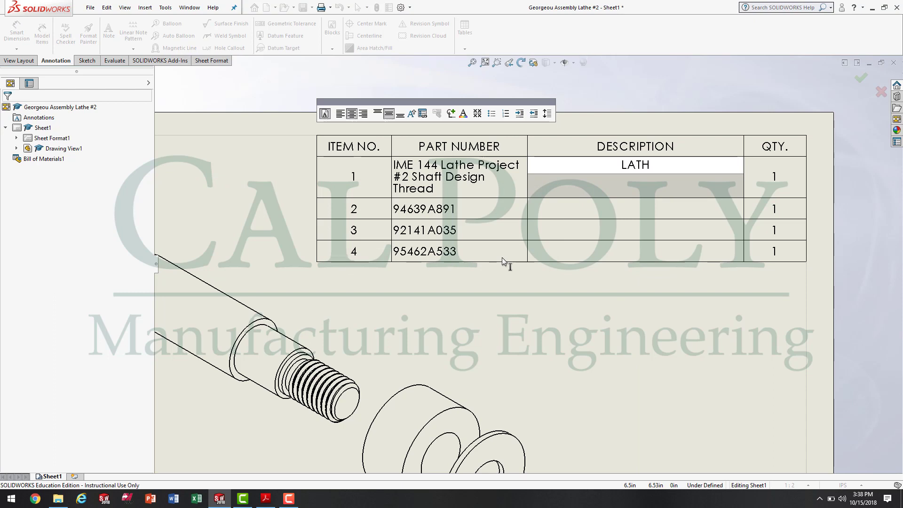
pyautogui.write('E PROJECT #2')
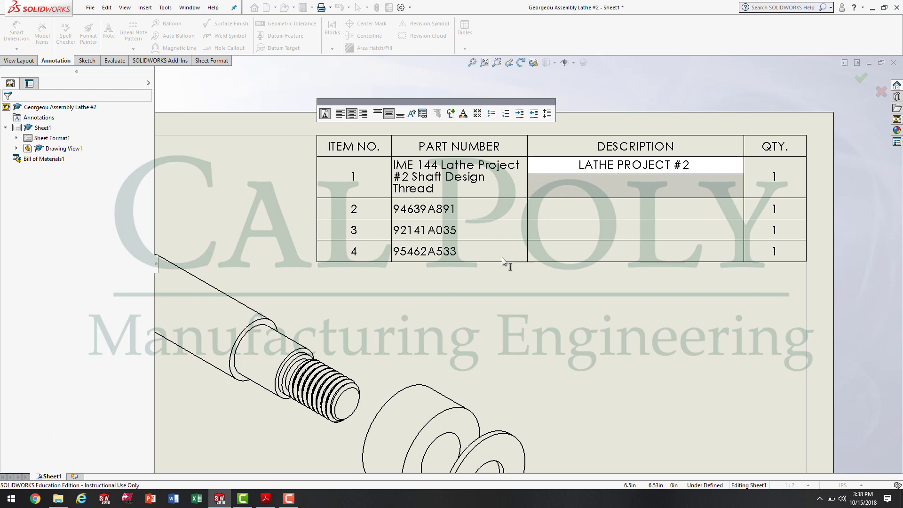
pyautogui.write(' SHAFY')
pyautogui.press('BackSpace')
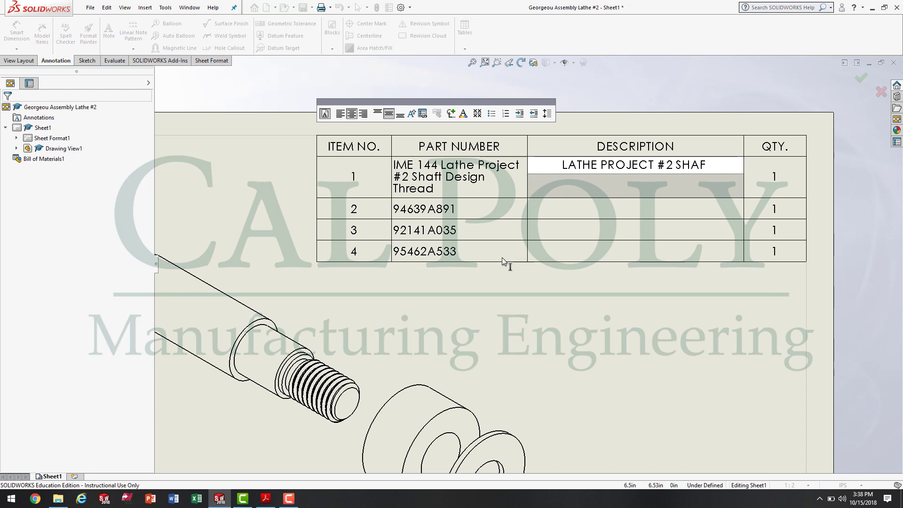
pyautogui.write('T DESIGN PART')
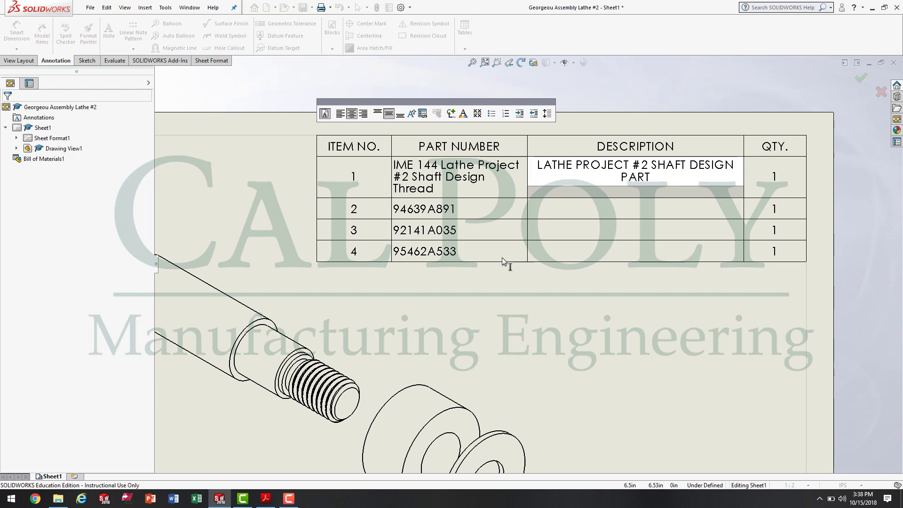
pyautogui.click(665, 208)
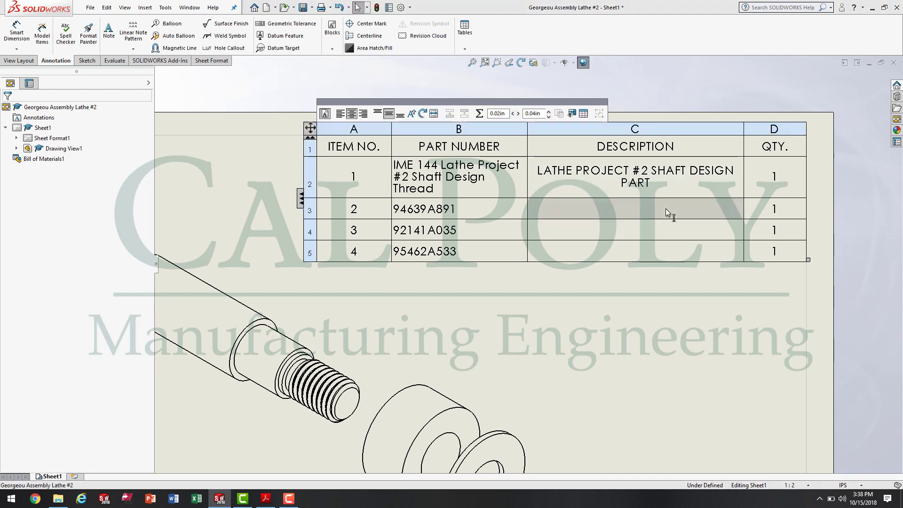
# Enter "BUSHING" and "FENDER WASHER" as the descriptions of BOM items 2 and 3, keeping the property links
pyautogui.doubleClick(613, 210)
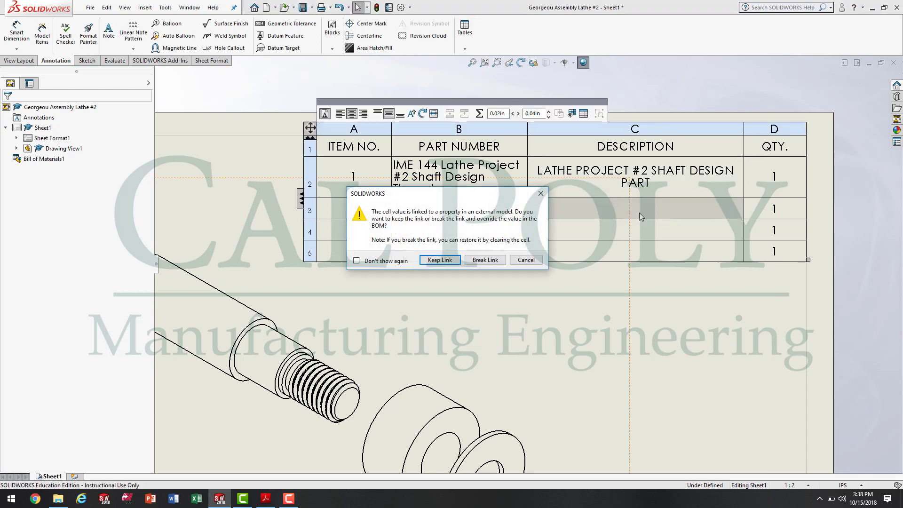
pyautogui.click(440, 260)
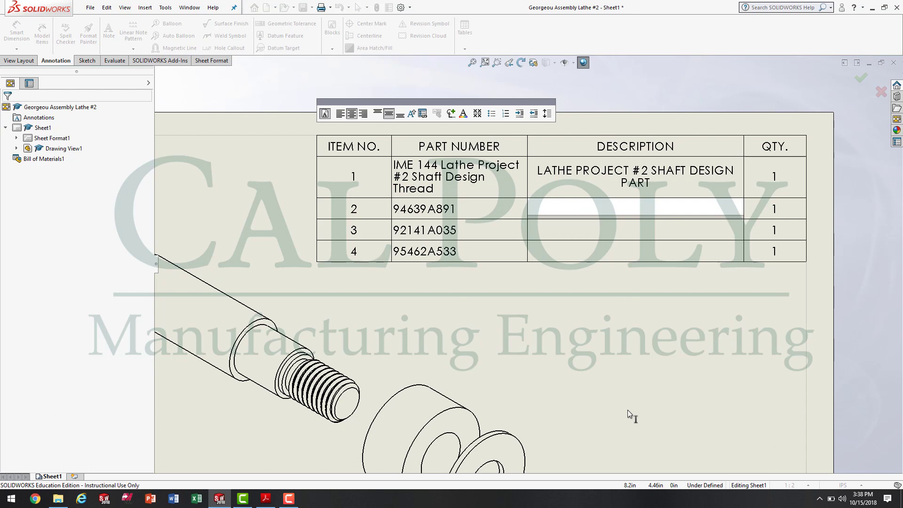
pyautogui.write('BUSHING')
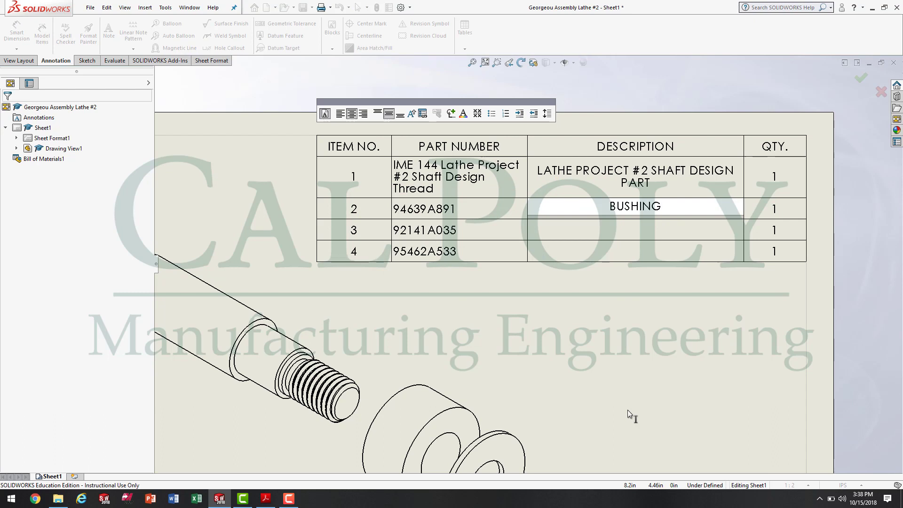
pyautogui.click(635, 230)
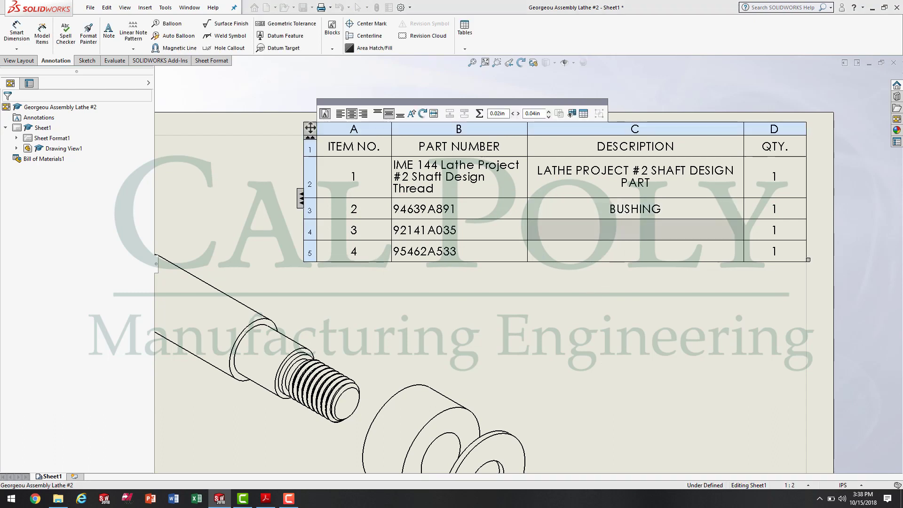
pyautogui.doubleClick(632, 230)
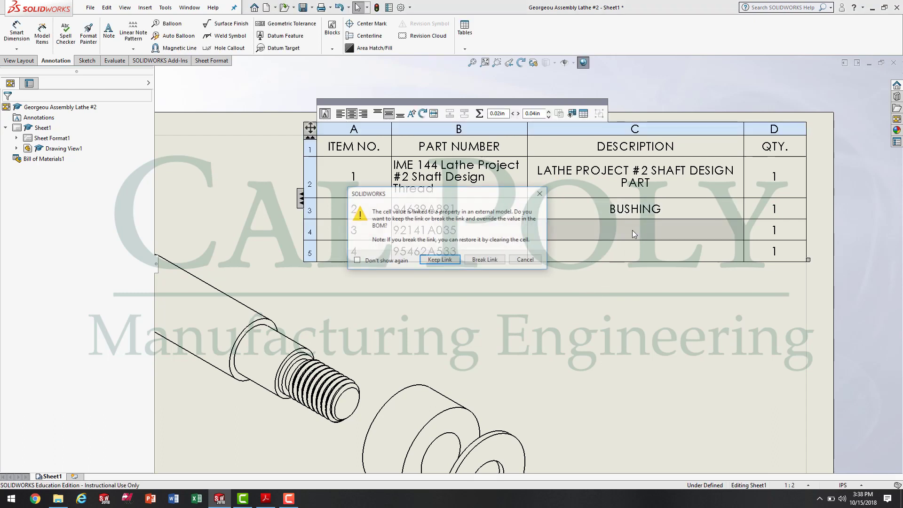
pyautogui.click(451, 262)
pyautogui.write('FENDER WASHER')
# Enter "5/8-11 UNC 2B HEX NUT" as the description of BOM item 4, keeping the property link
pyautogui.doubleClick(637, 254)
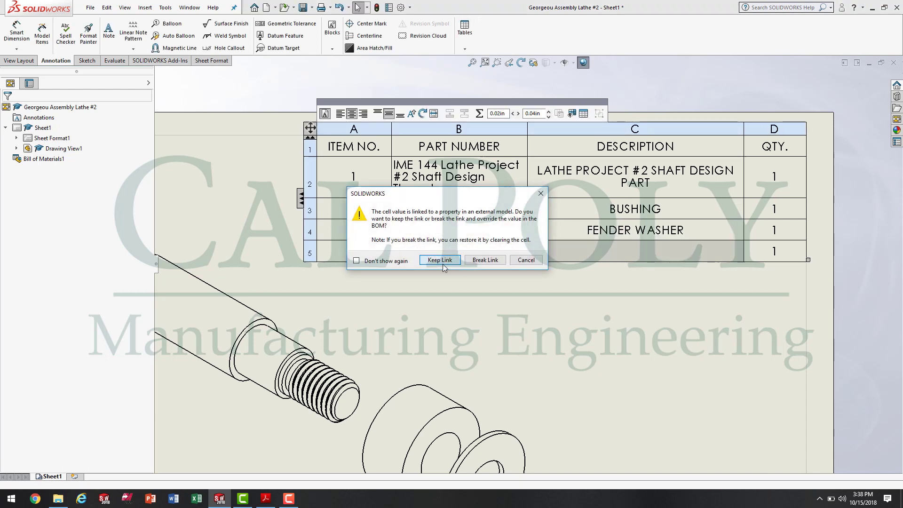
pyautogui.click(441, 259)
pyautogui.write('5/')
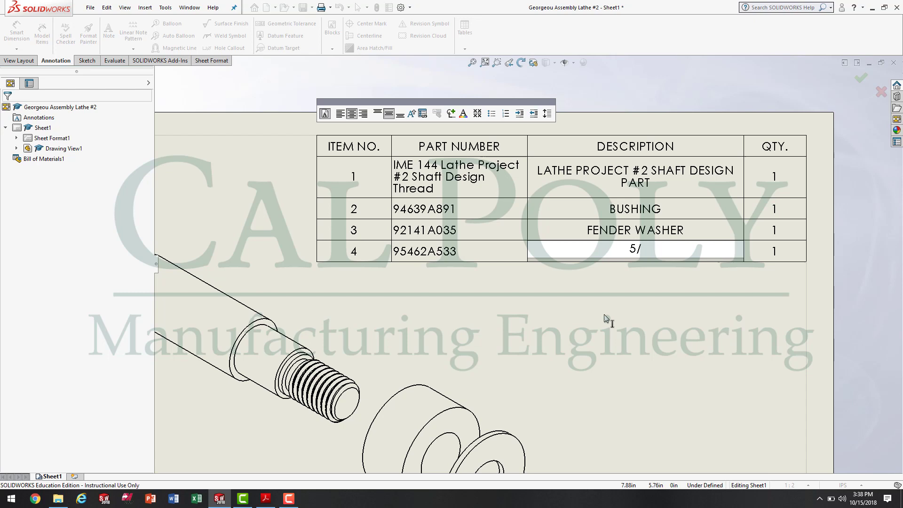
pyautogui.write('8-11 UNC 2B HEX NUT')
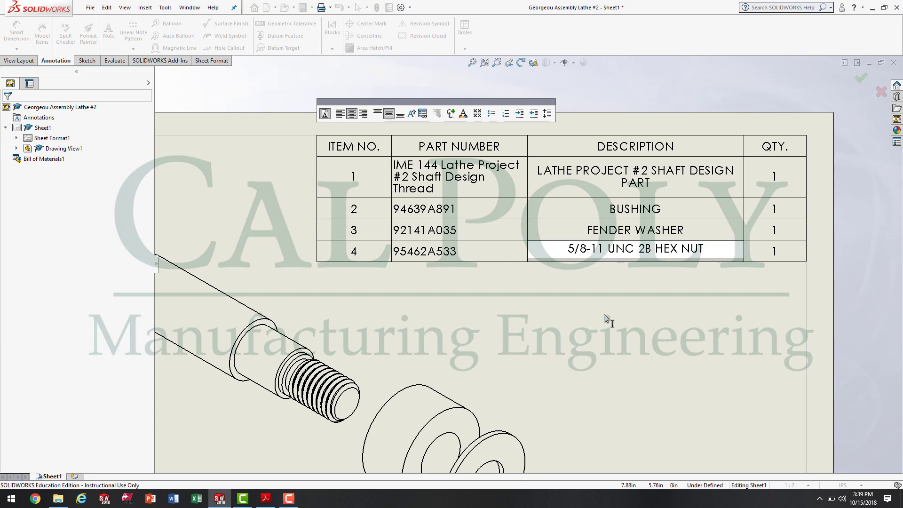
pyautogui.click(661, 297)
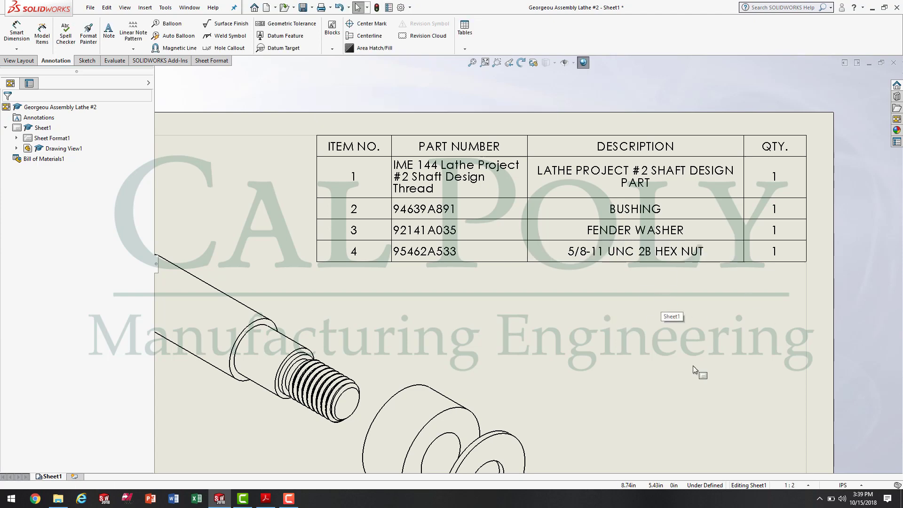
pyautogui.scroll(4, 633, 361)
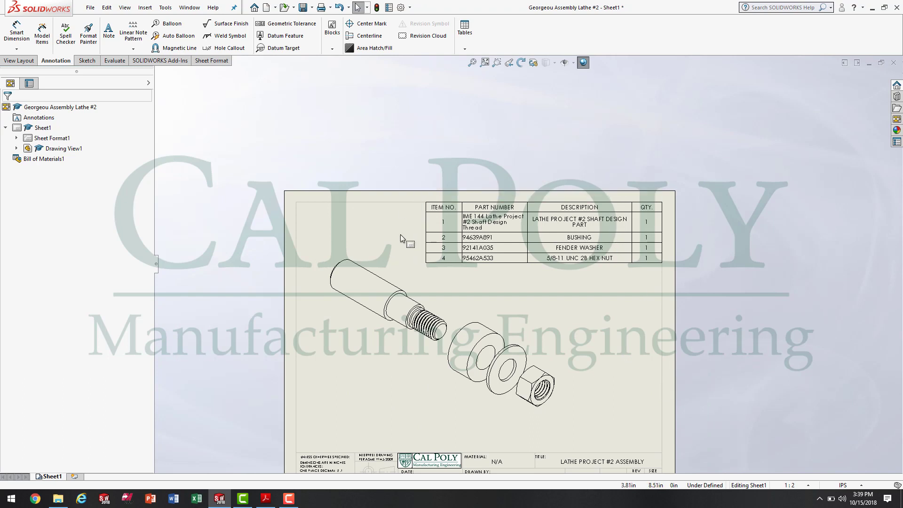
pyautogui.click(579, 235)
pyautogui.click(574, 285)
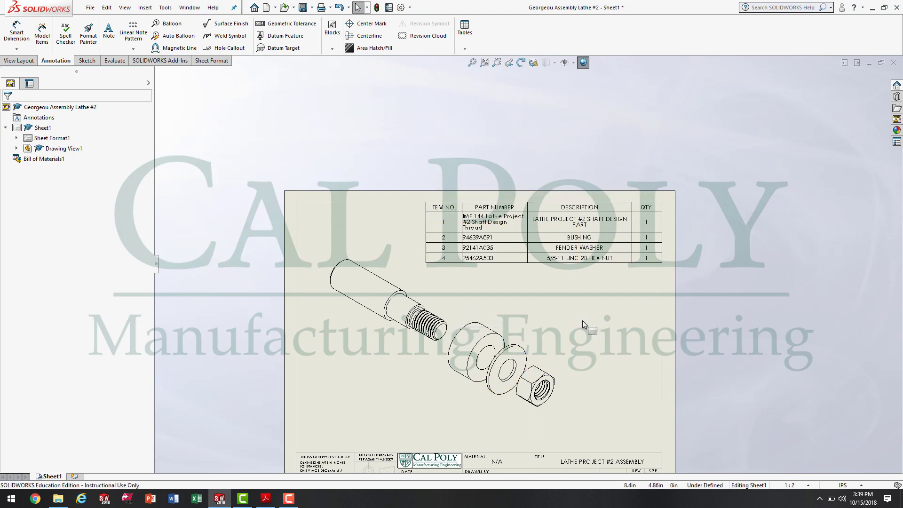
pyautogui.click(527, 230)
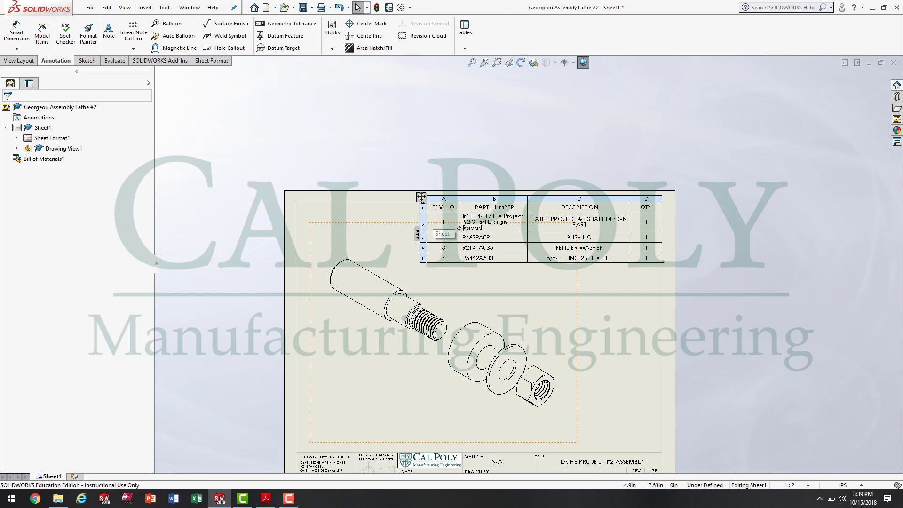
pyautogui.click(729, 343)
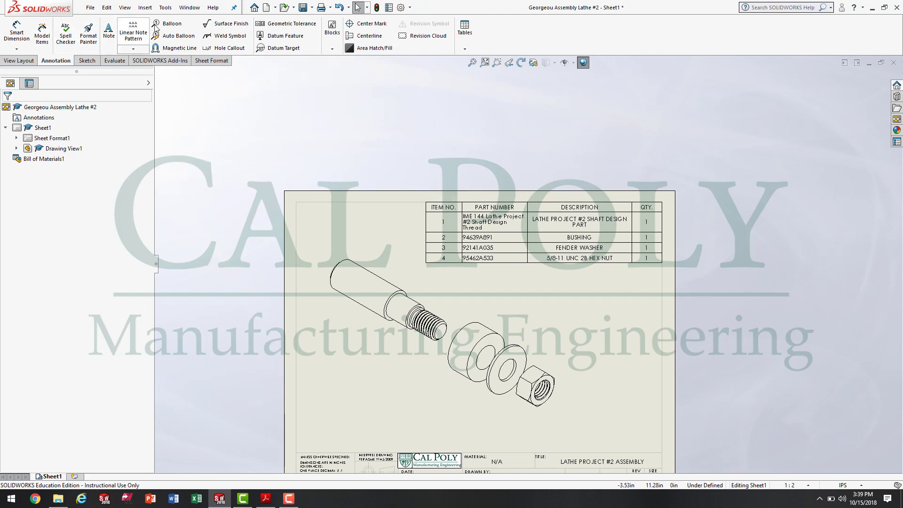
# Attach circular item-number balloons to the shaft and the bushing in the exploded view, placing each above its part
pyautogui.click(177, 28)
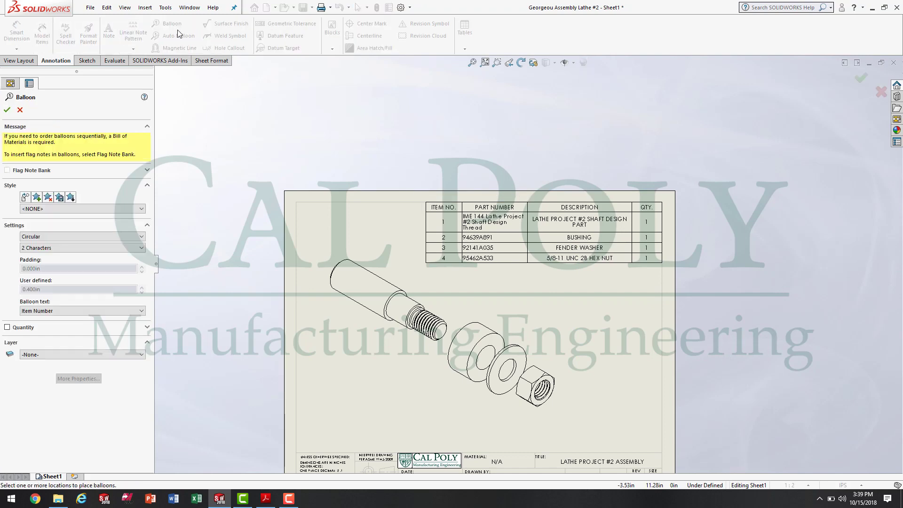
pyautogui.scroll(-1, 541, 355)
pyautogui.scroll(-1, 541, 356)
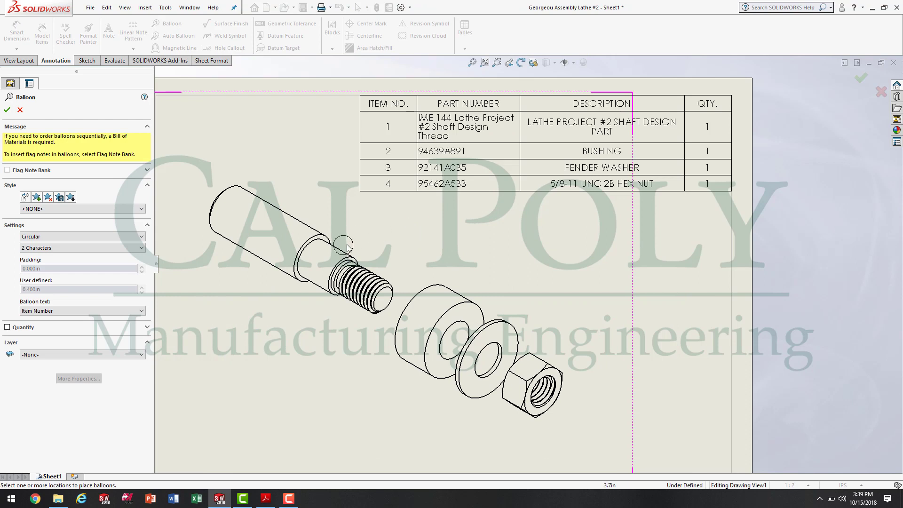
pyautogui.click(351, 255)
pyautogui.click(397, 225)
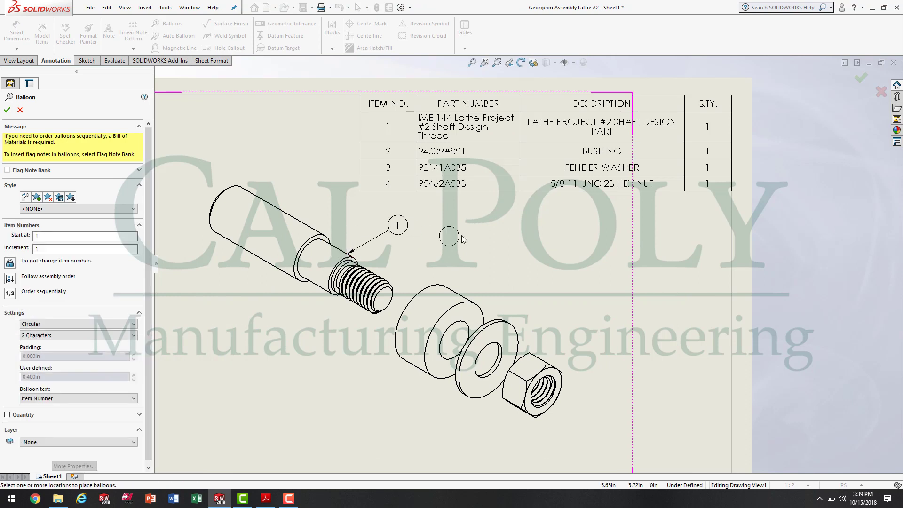
pyautogui.click(462, 297)
pyautogui.click(501, 262)
# Balloon the fender washer and the hex nut in the same circular style and finish the Balloon command
pyautogui.click(515, 326)
pyautogui.click(552, 287)
pyautogui.click(550, 361)
pyautogui.click(596, 316)
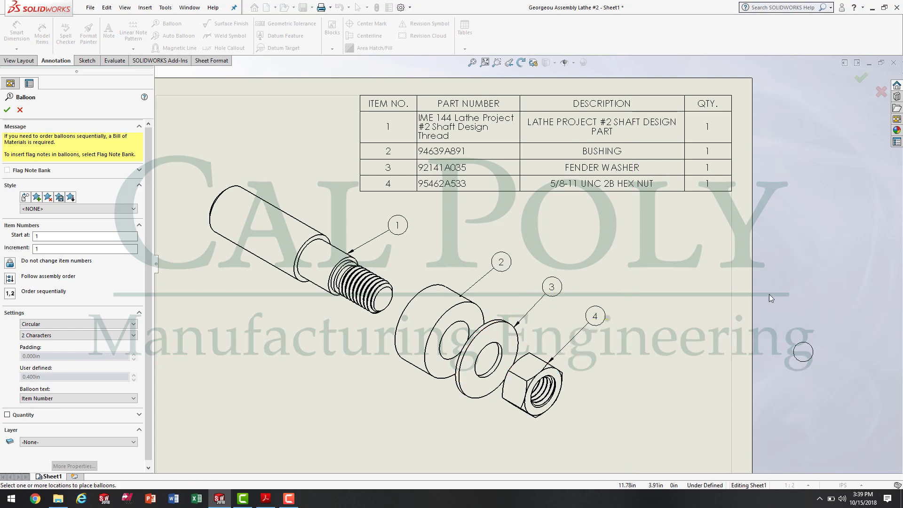
pyautogui.press('f')
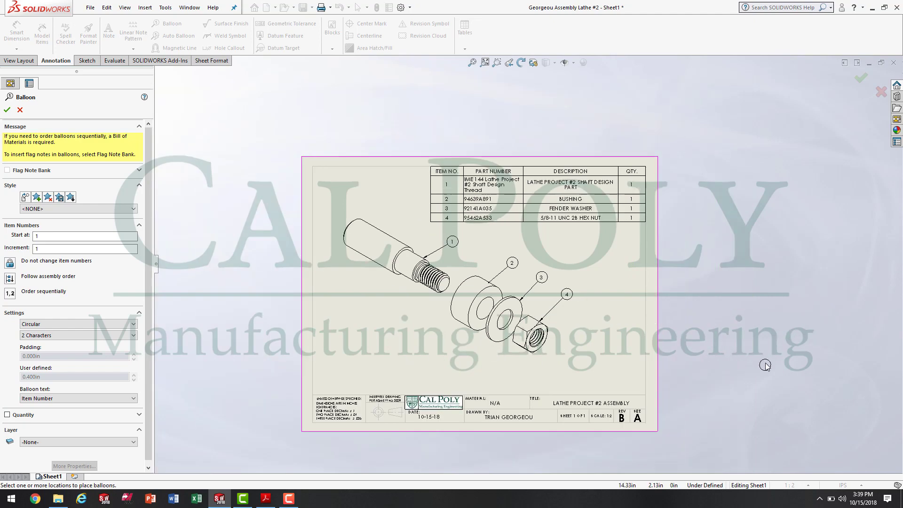
pyautogui.press('Escape')
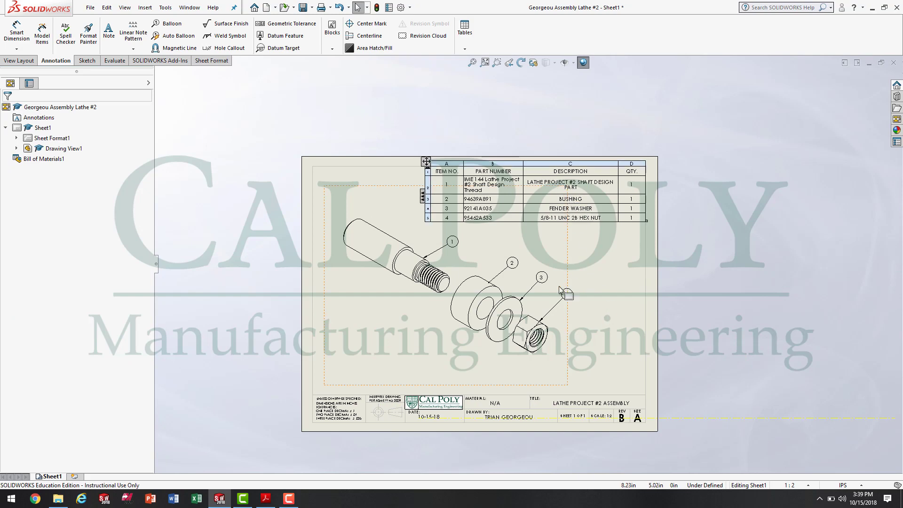
# Add two blank sheets to the drawing after the exploded assembly sheet
pyautogui.scroll(-3, 577, 241)
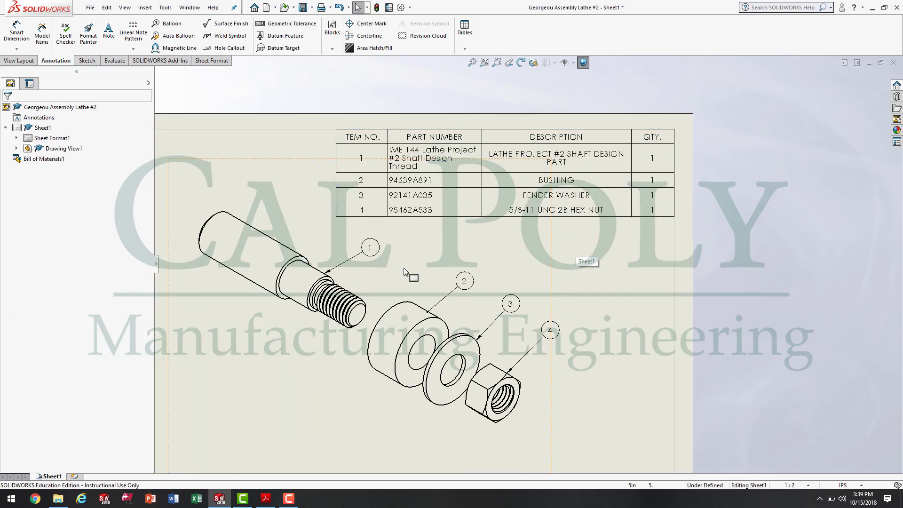
pyautogui.scroll(3, 387, 261)
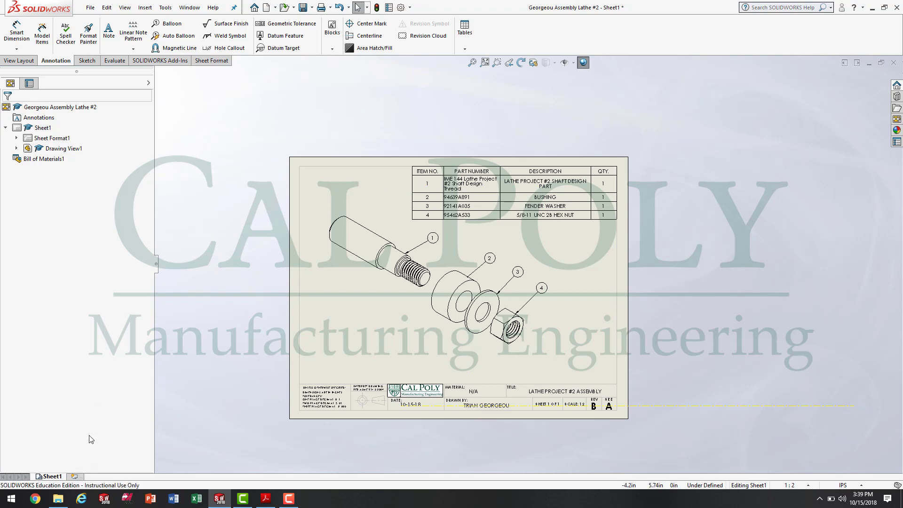
pyautogui.click(75, 477)
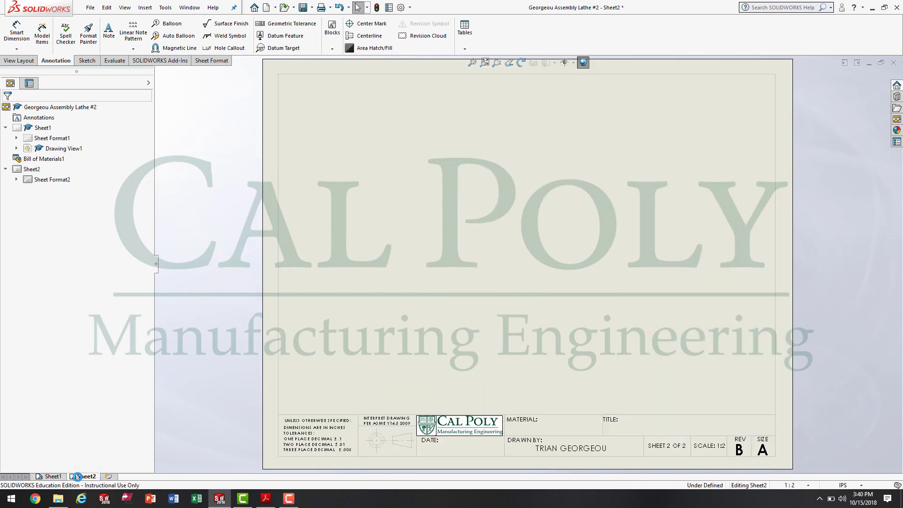
pyautogui.click(108, 476)
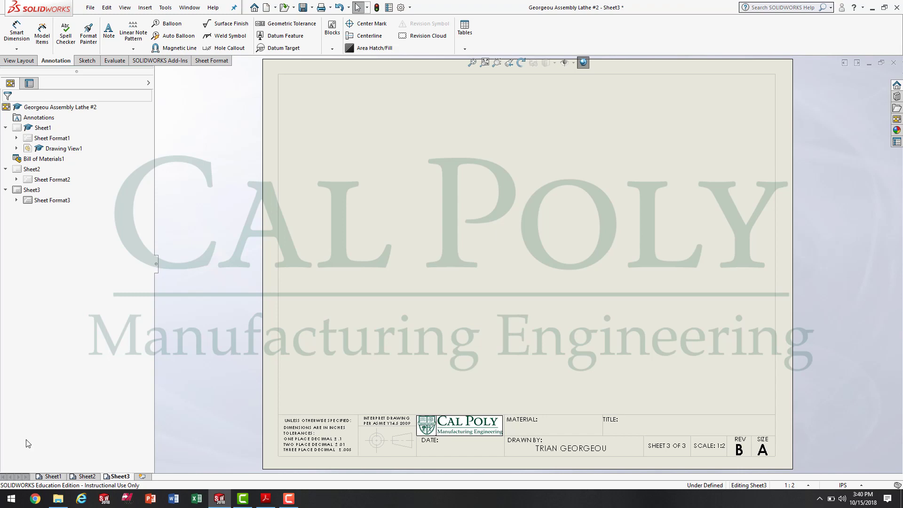
# Rename the first sheet, which holds the exploded view, as "Explode Assy"
pyautogui.click(53, 476)
pyautogui.rightClick(53, 476)
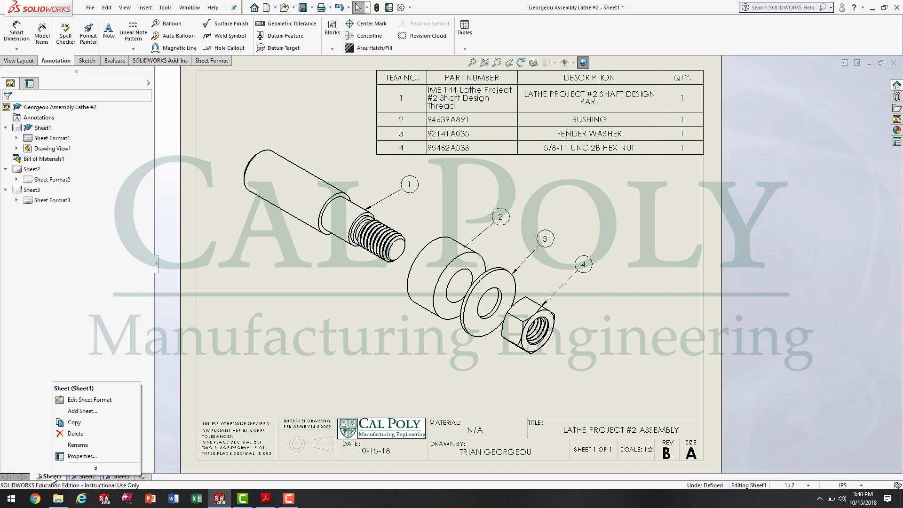
pyautogui.click(97, 445)
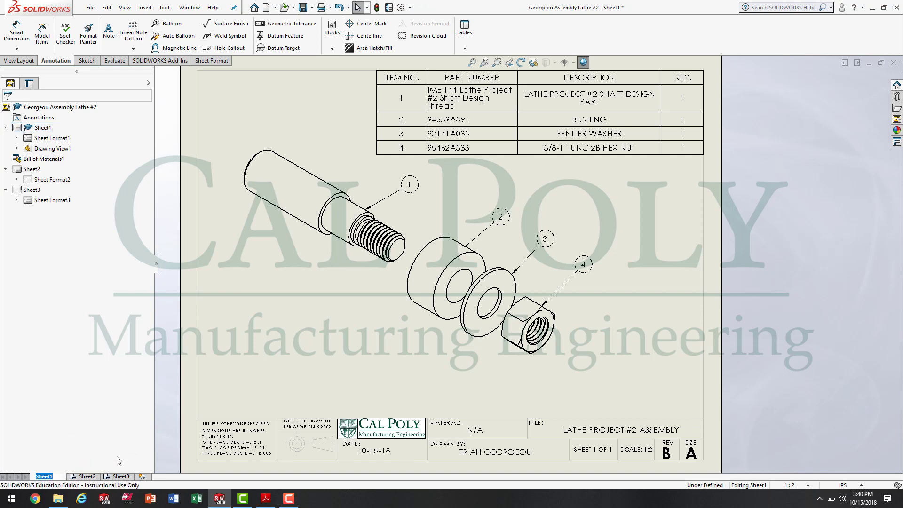
pyautogui.write('Expl')
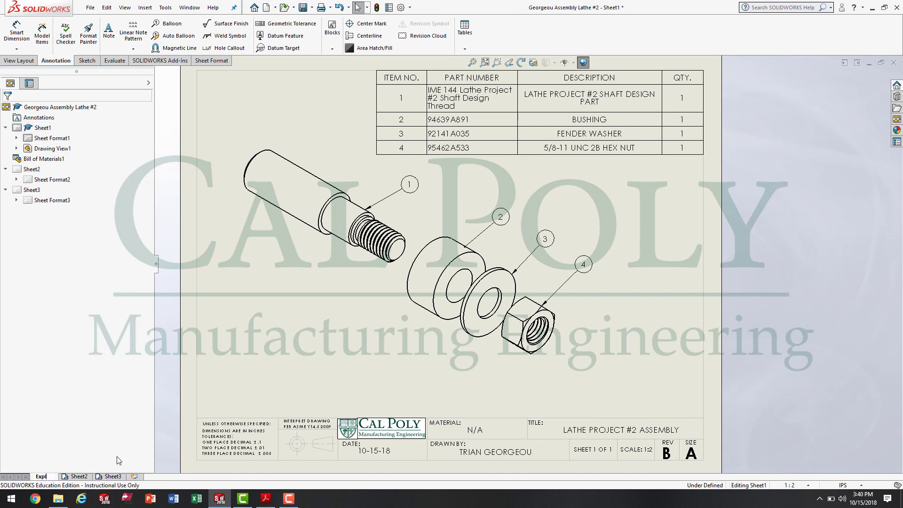
pyautogui.write('ode')
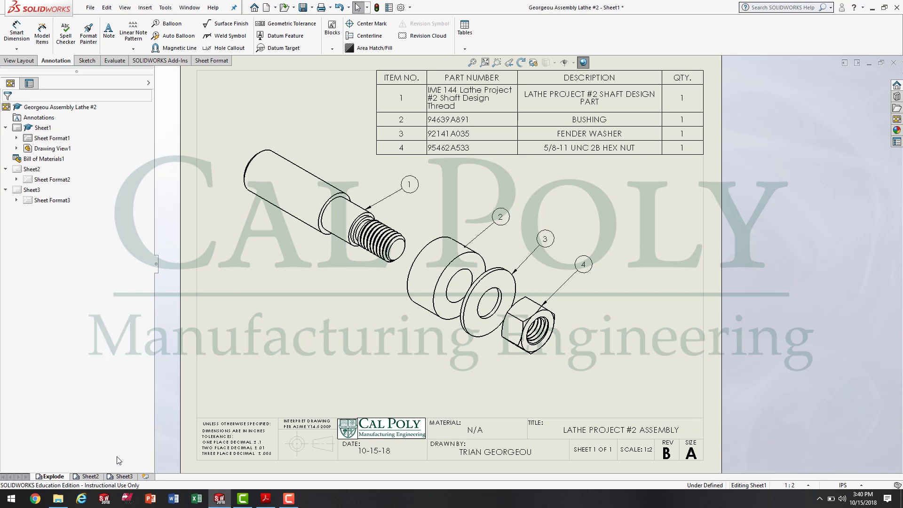
pyautogui.write(' Assy')
pyautogui.press('Return')
# Rename the second sheet of the drawing as "Shaft Drawing"
pyautogui.click(102, 476)
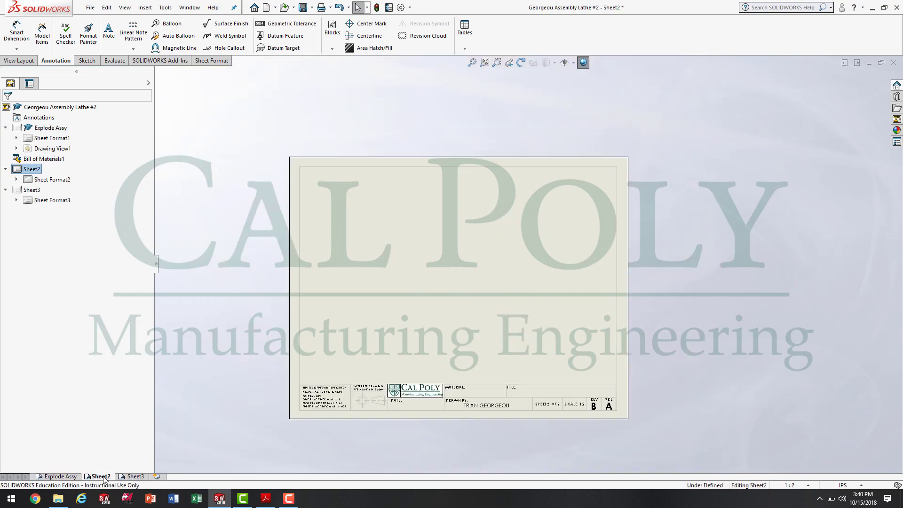
pyautogui.rightClick(102, 477)
pyautogui.click(126, 445)
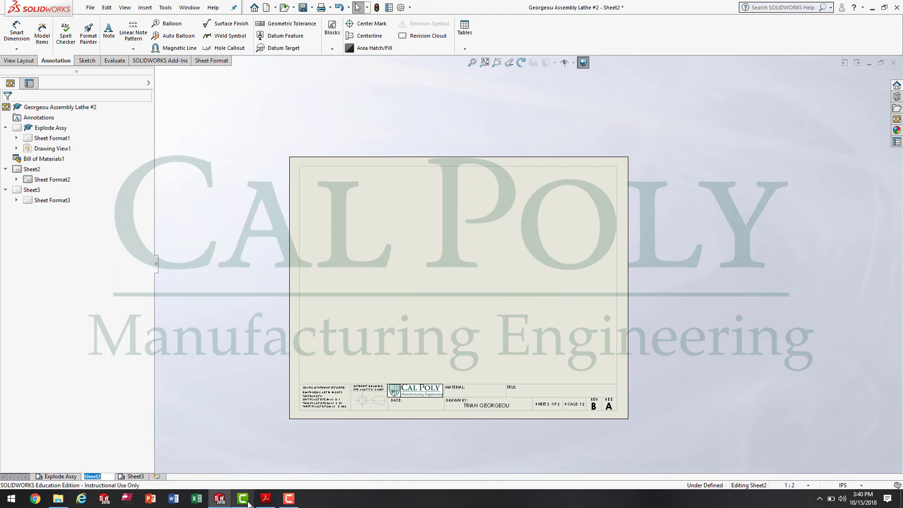
pyautogui.moveTo(248, 503)
pyautogui.write('Sha')
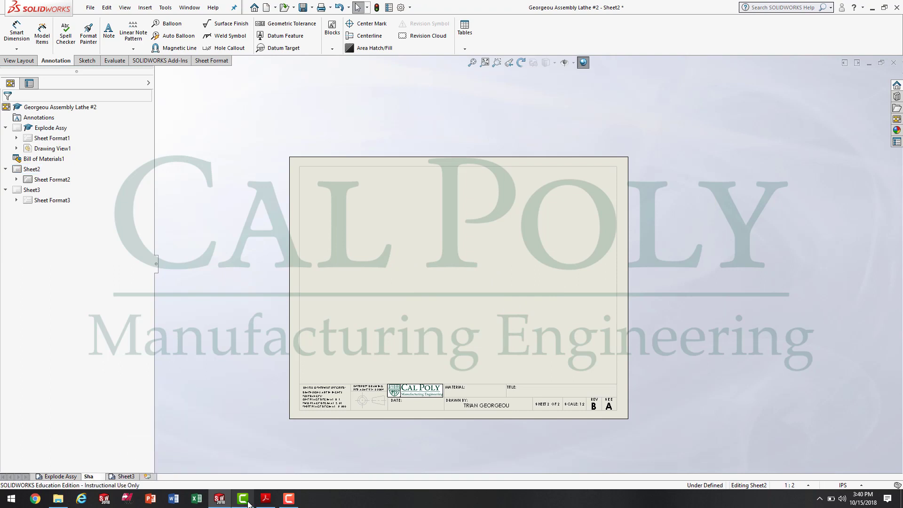
pyautogui.write('ft Drawing')
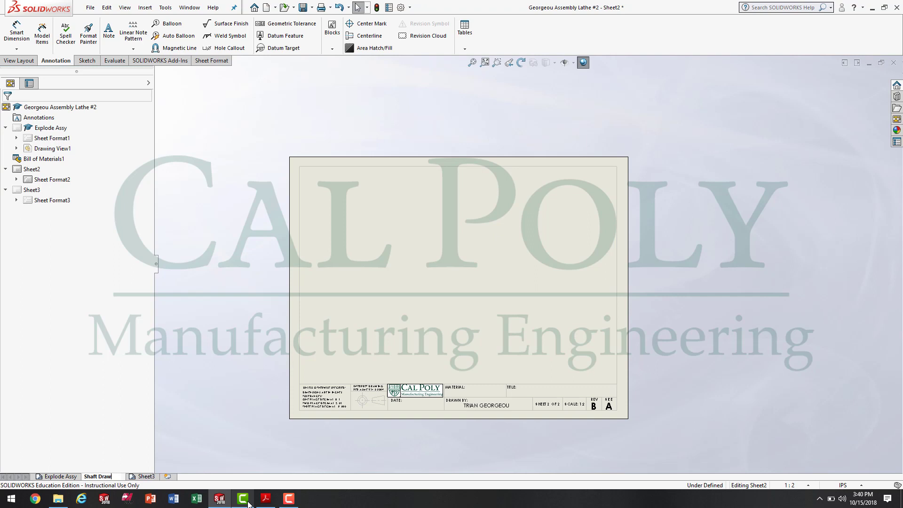
# Rename the third sheet of the drawing as "Standrd Parts"
pyautogui.click(150, 477)
pyautogui.rightClick(150, 478)
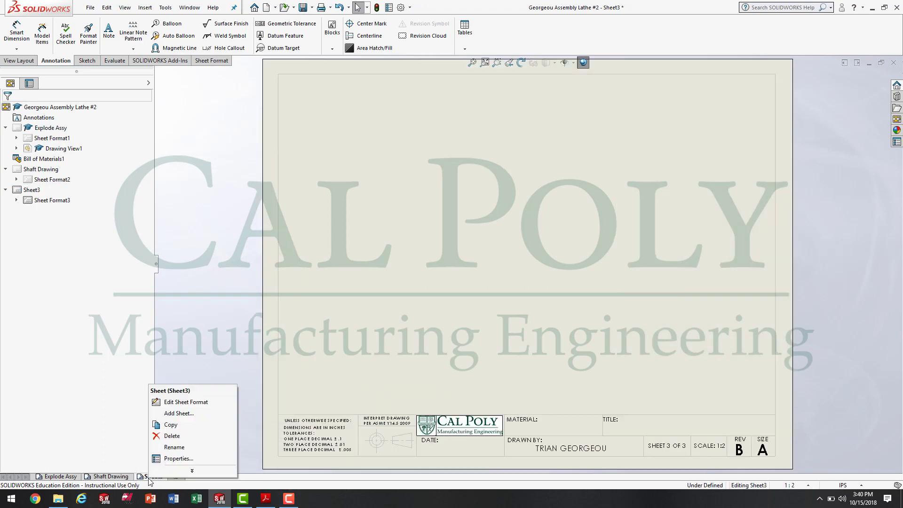
pyautogui.click(177, 447)
pyautogui.write('Sta')
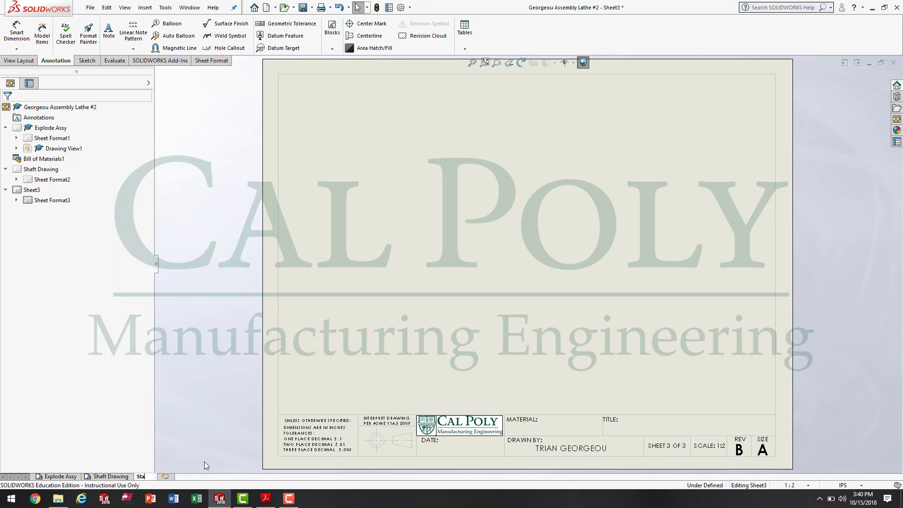
pyautogui.write('ndrd Parts')
pyautogui.press('Return')
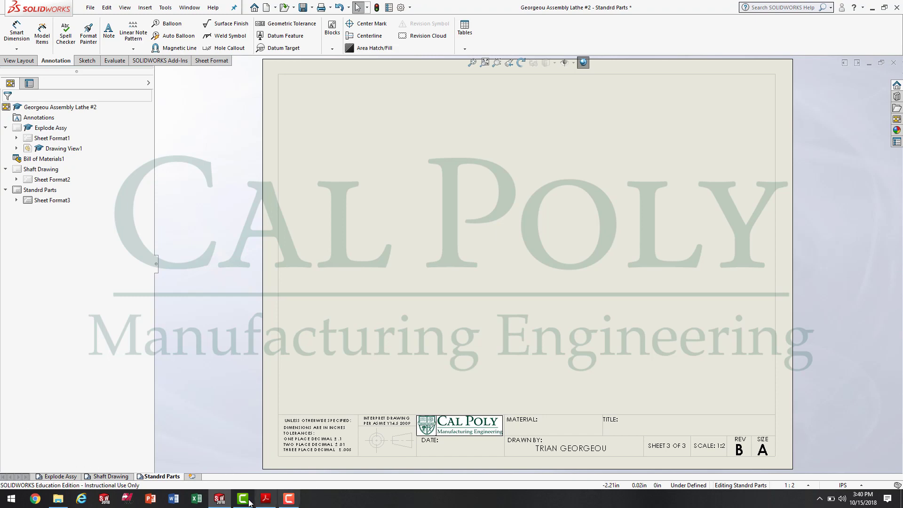
# Switch to Adobe Acrobat Reader and review the sheets of the Shaft Design Assembly Packet PDF, from the exploded assembly to the hex nut
pyautogui.click(266, 498)
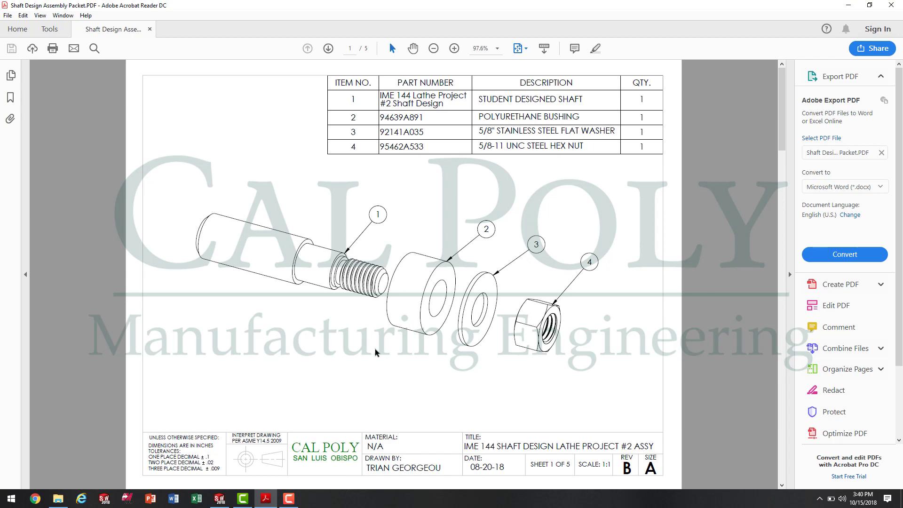
pyautogui.scroll(-3, 372, 349)
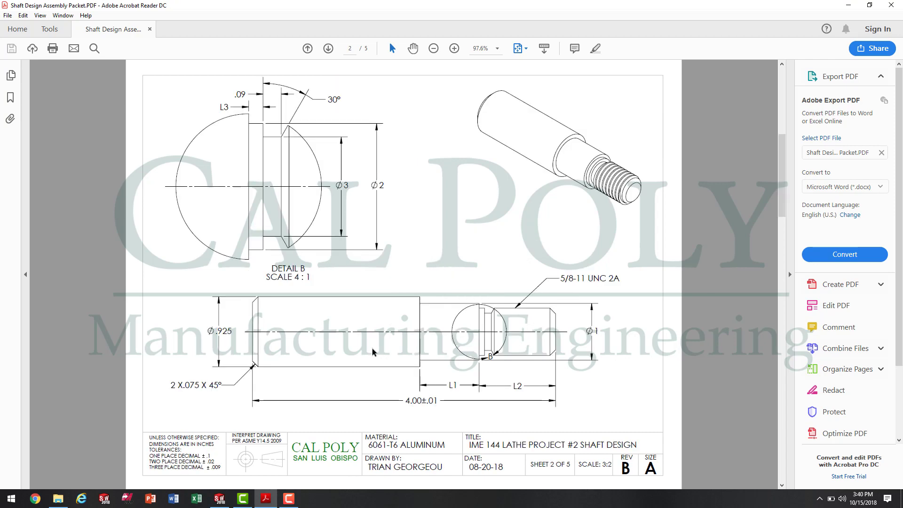
pyautogui.scroll(-3, 371, 351)
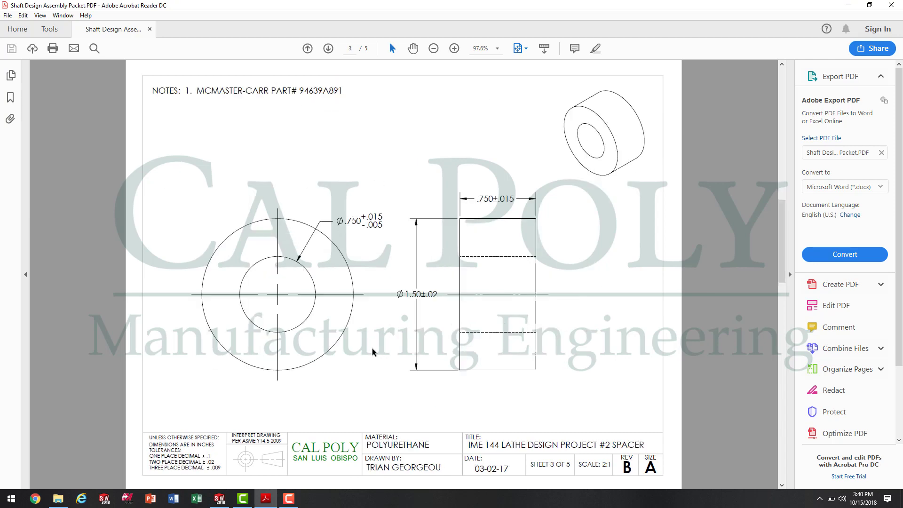
pyautogui.scroll(-3, 372, 351)
pyautogui.scroll(-3, 371, 352)
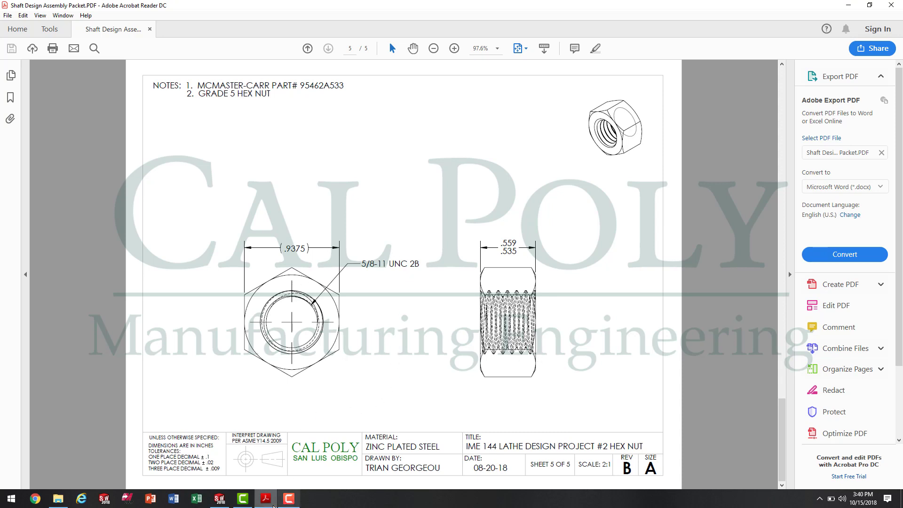
pyautogui.moveTo(266, 503)
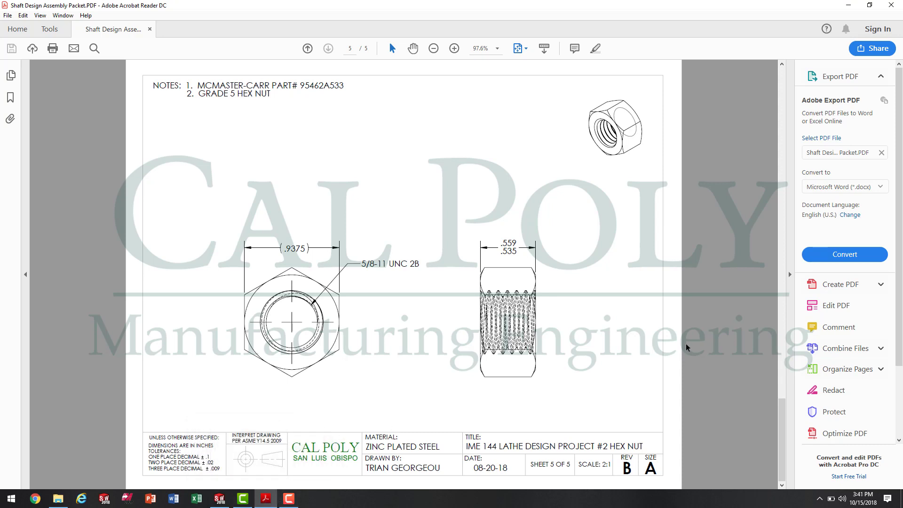
# Switch back to SOLIDWORKS and check the Explode Assy sheet with its ballooned view and bill of materials
pyautogui.click(226, 496)
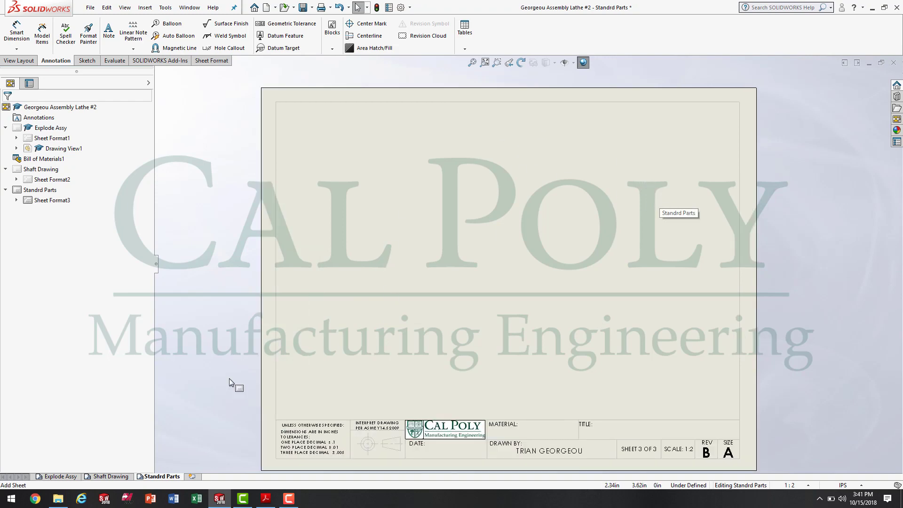
pyautogui.click(56, 476)
pyautogui.click(583, 264)
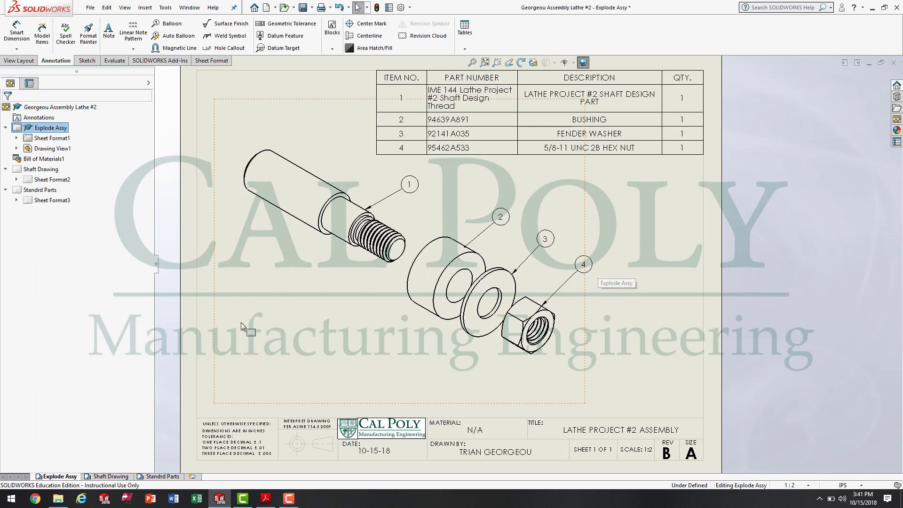
# Load the part 94639A891_NYLON UNTHRD SPACERS for a Model View on the Standrd Parts sheet
pyautogui.click(167, 477)
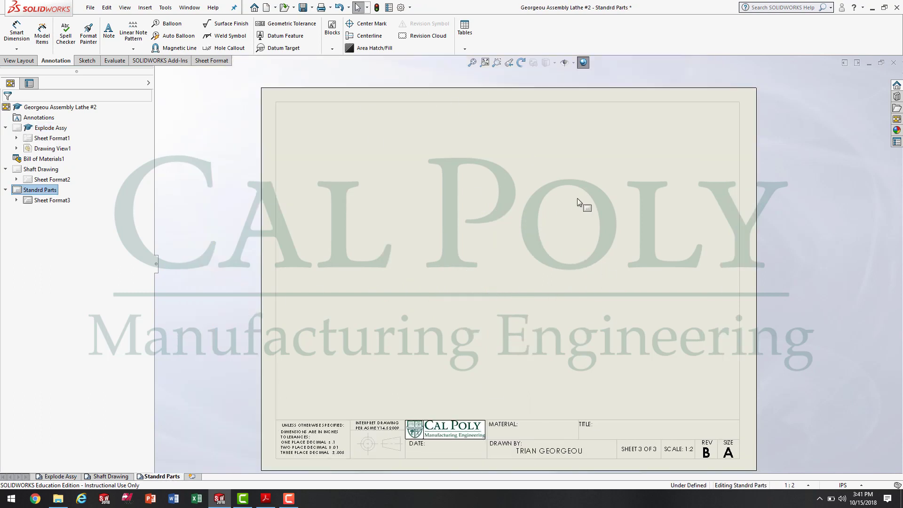
pyautogui.click(28, 63)
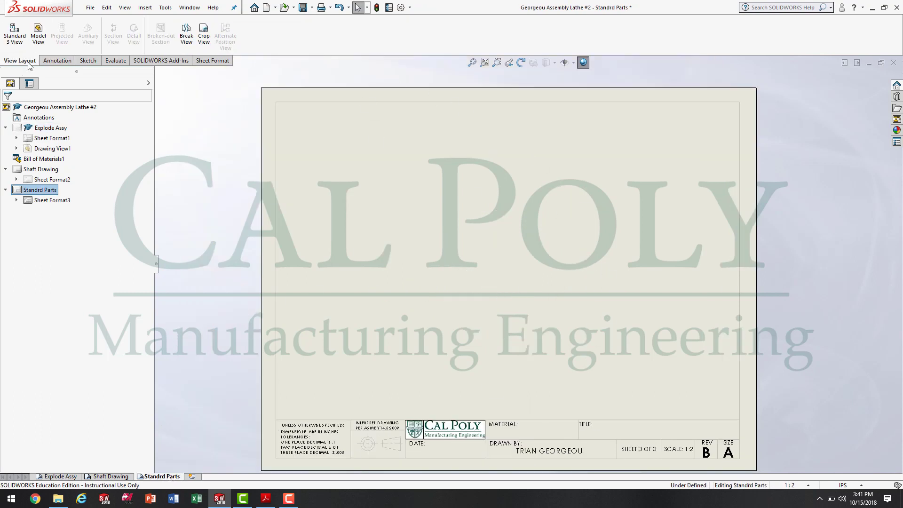
pyautogui.click(37, 37)
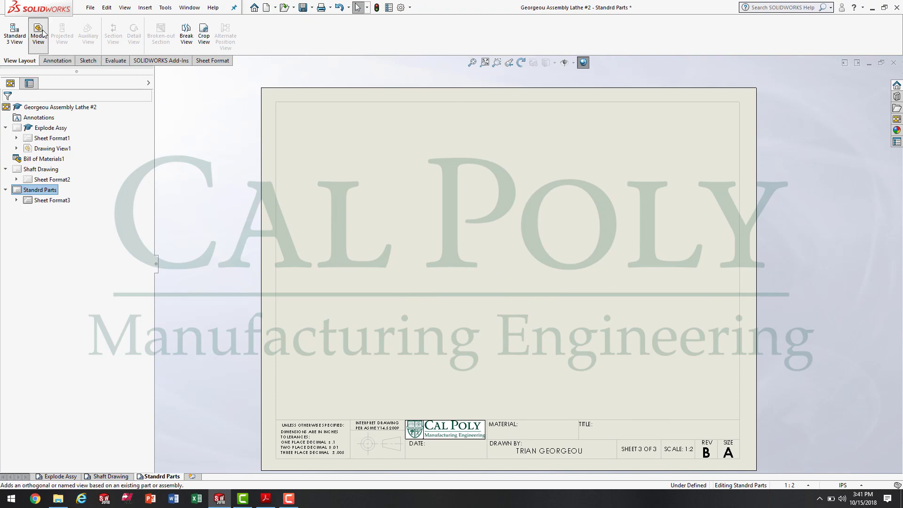
pyautogui.click(76, 237)
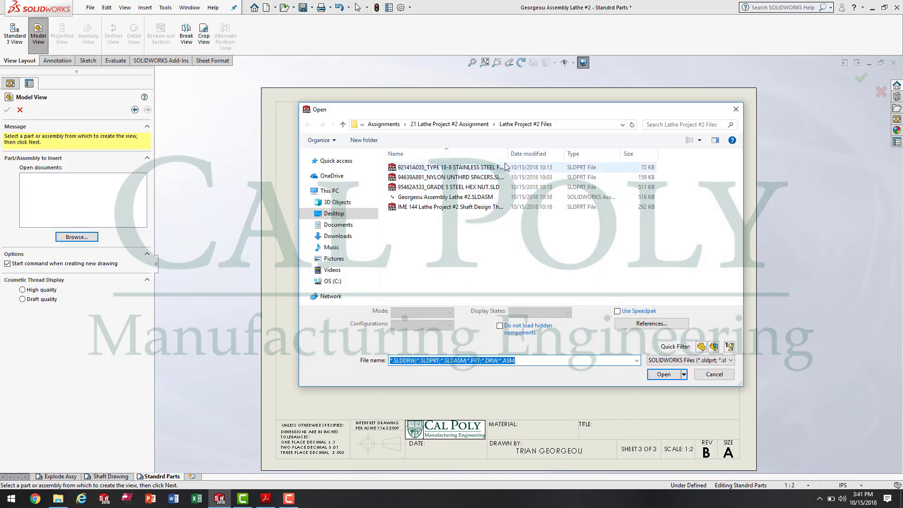
pyautogui.click(459, 181)
pyautogui.click(663, 367)
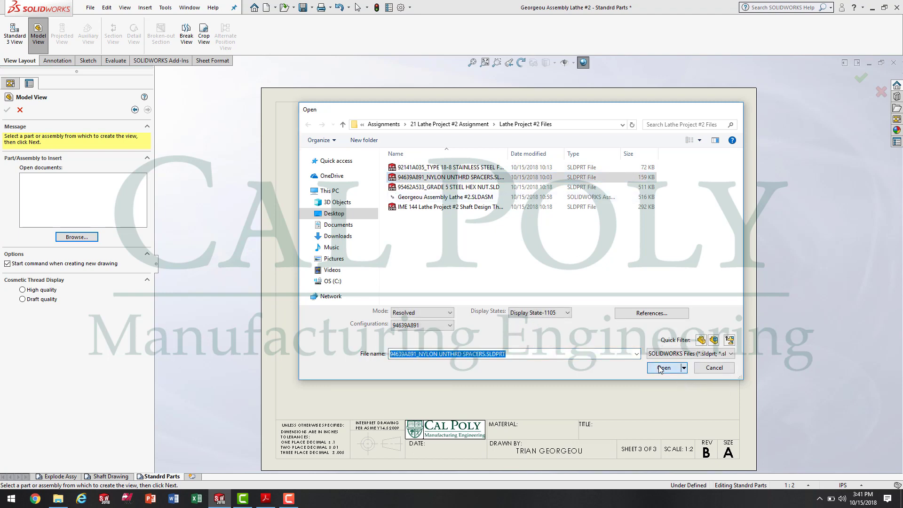
# Place an isometric view of the spacer at a custom 1:1 scale in the upper-left area of the sheet
pyautogui.click(63, 243)
pyautogui.moveTo(150, 218); pyautogui.dragTo(148, 287)
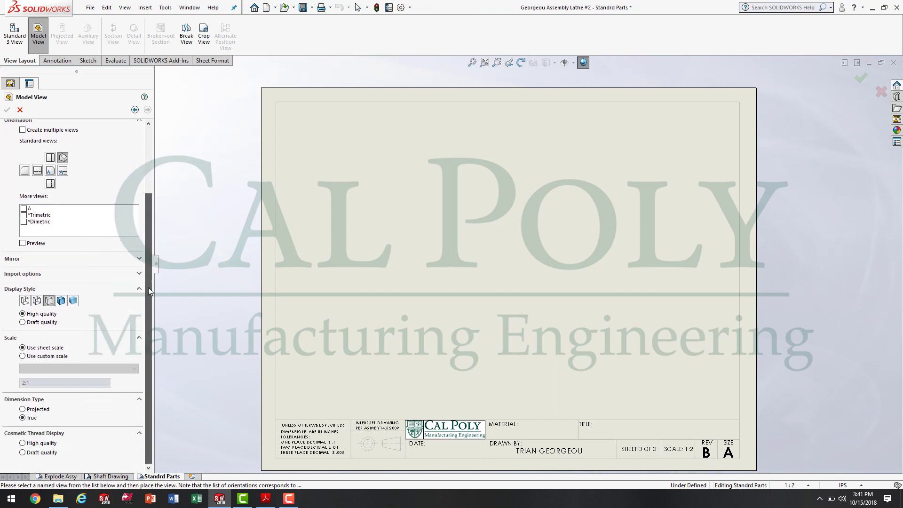
pyautogui.click(60, 356)
pyautogui.click(64, 369)
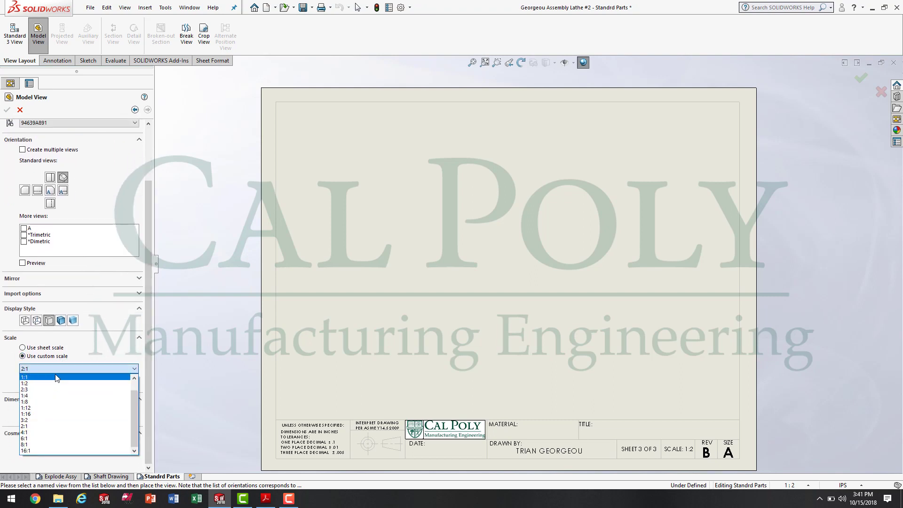
pyautogui.click(55, 377)
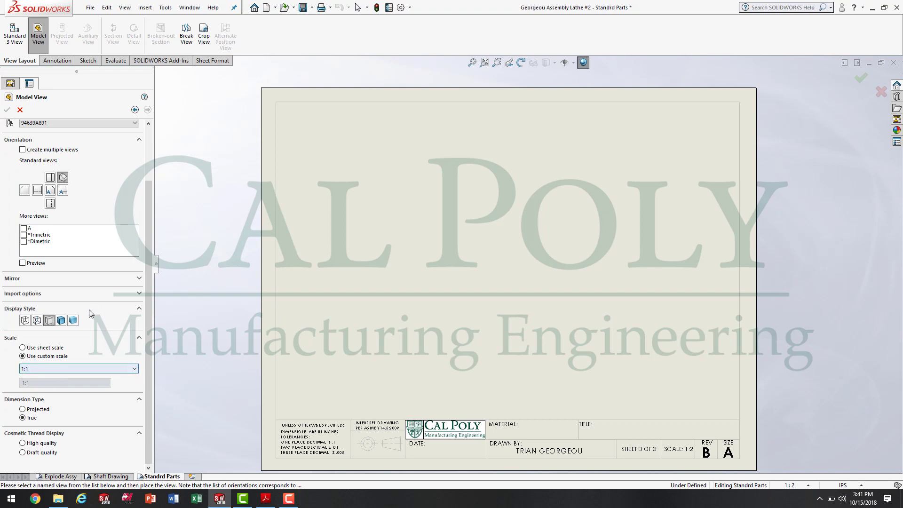
pyautogui.click(349, 197)
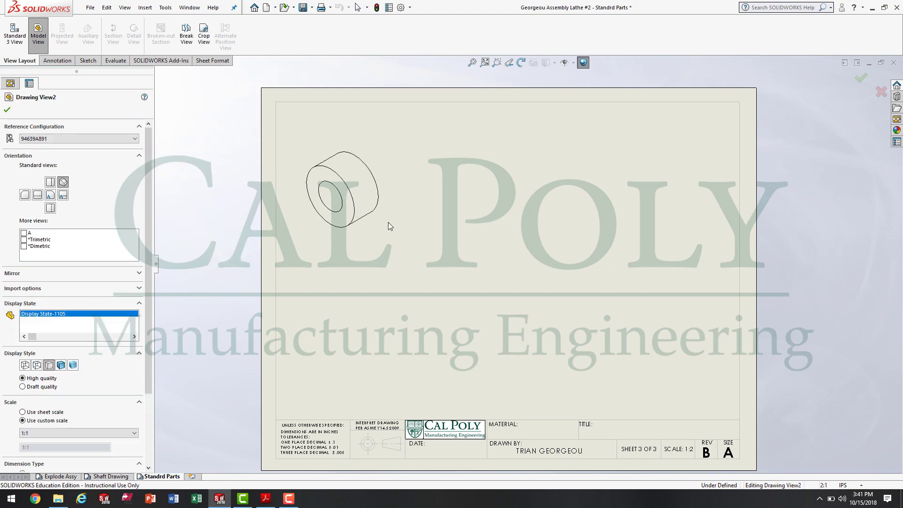
pyautogui.click(6, 111)
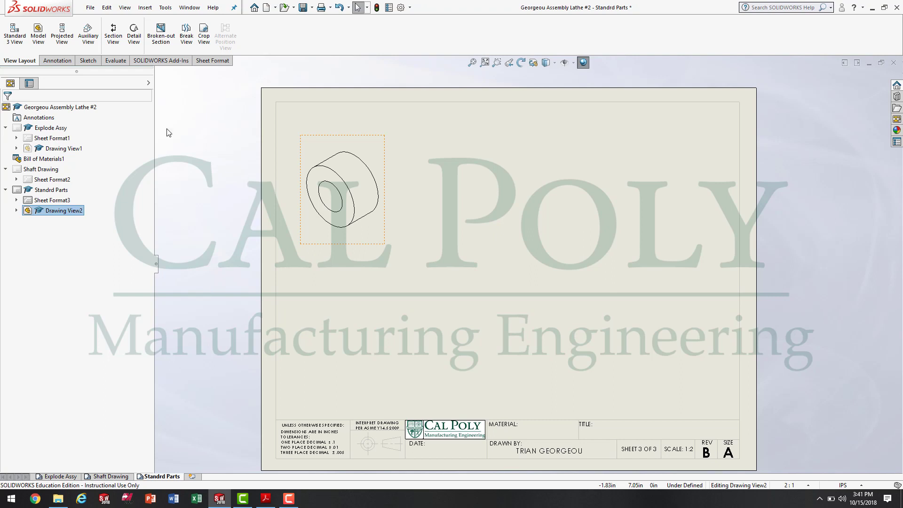
# Load the part 92141A035_TYPE 18-8 STAINLESS STEEL FLAT WASHER for another Model View on the sheet
pyautogui.click(38, 33)
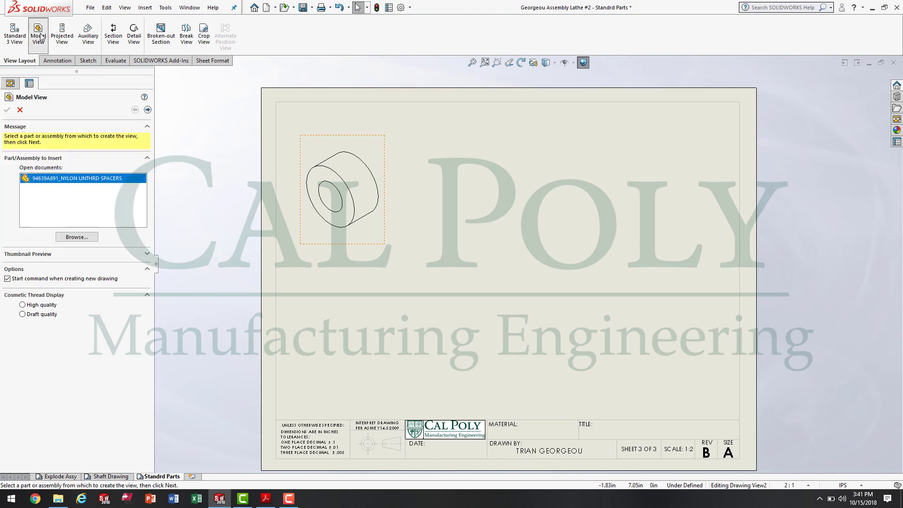
pyautogui.click(77, 236)
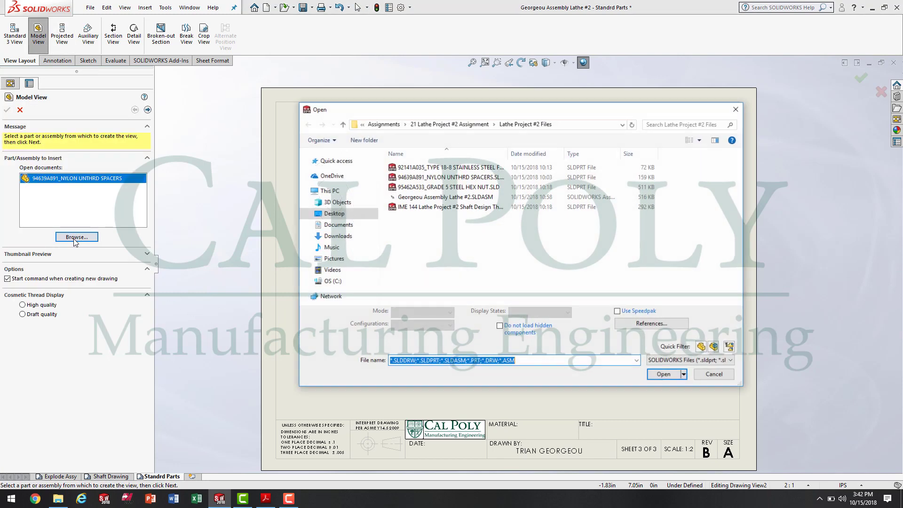
pyautogui.click(475, 168)
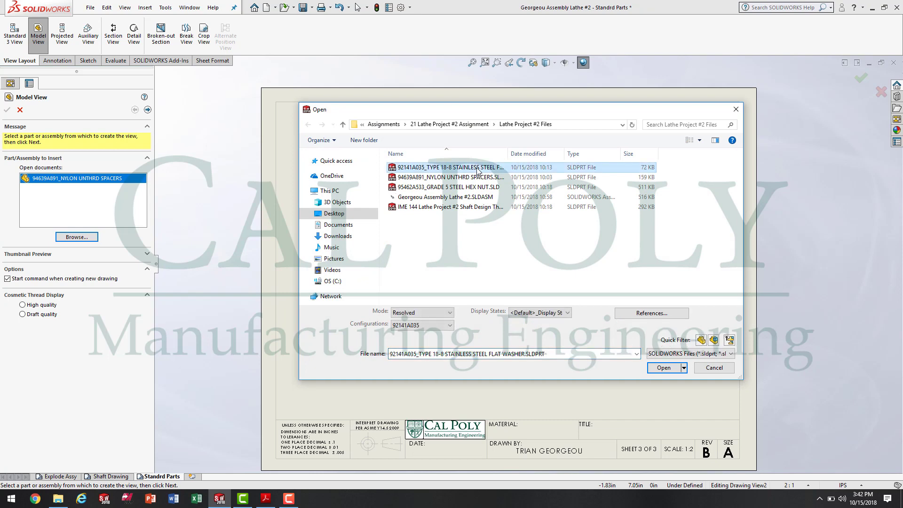
pyautogui.click(663, 367)
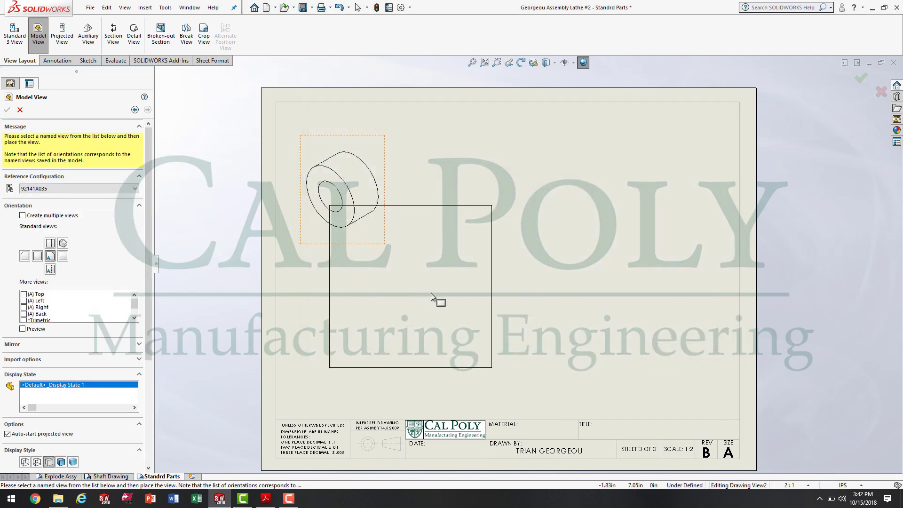
# Place an isometric view of the flat washer at a custom 1:1 scale below the spacer view
pyautogui.click(63, 243)
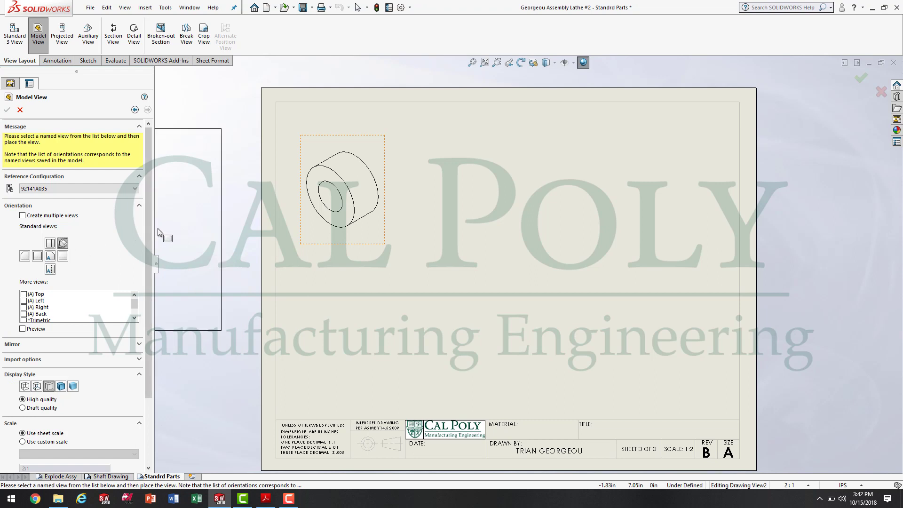
pyautogui.scroll(-1, 151, 244)
pyautogui.scroll(-3, 151, 245)
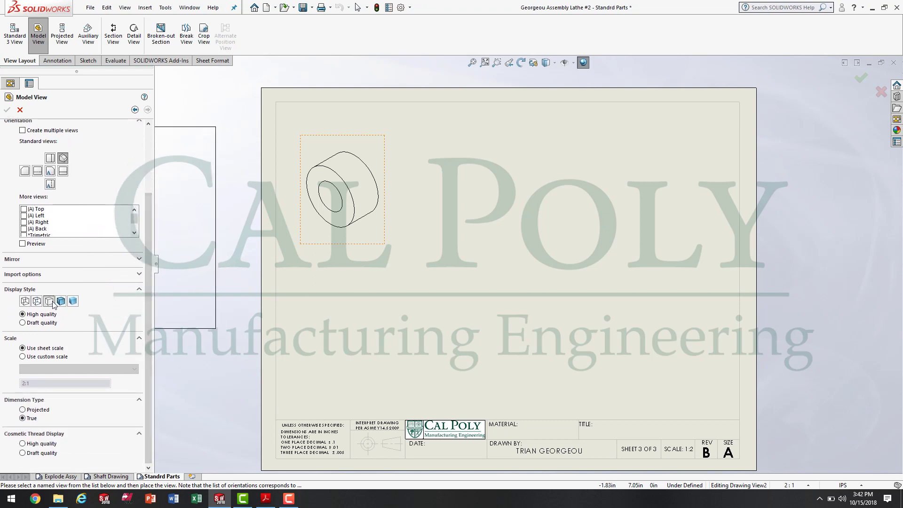
pyautogui.click(56, 358)
pyautogui.click(59, 368)
pyautogui.click(40, 379)
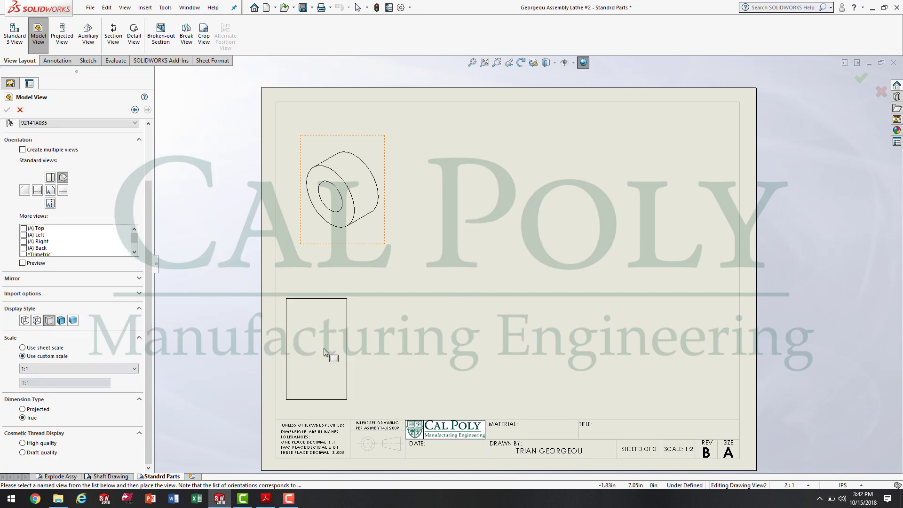
pyautogui.click(347, 340)
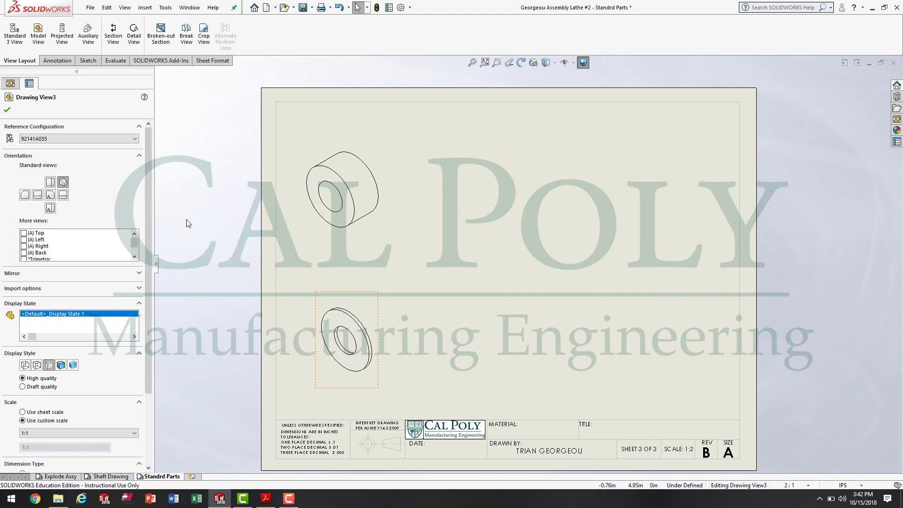
pyautogui.click(7, 110)
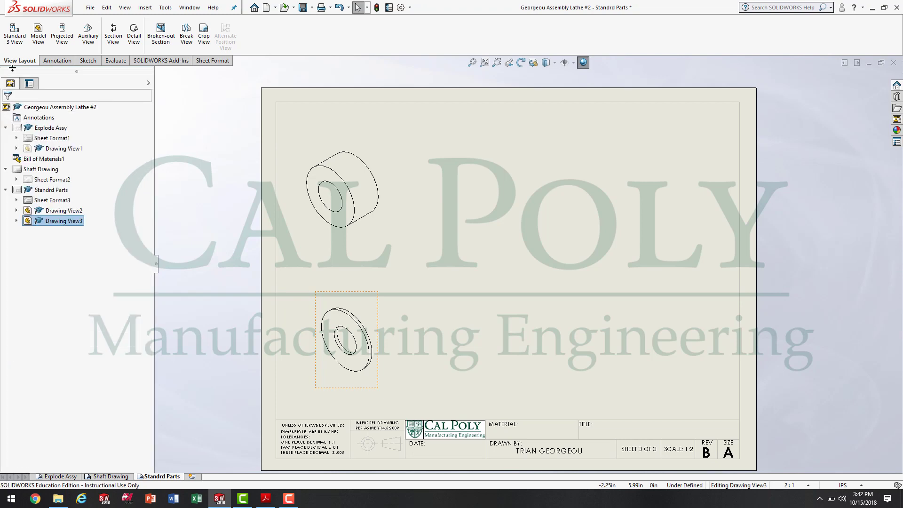
# Load the part 95462A533_GRADE 5 STEEL HEX NUT for a third Model View on the sheet
pyautogui.click(38, 38)
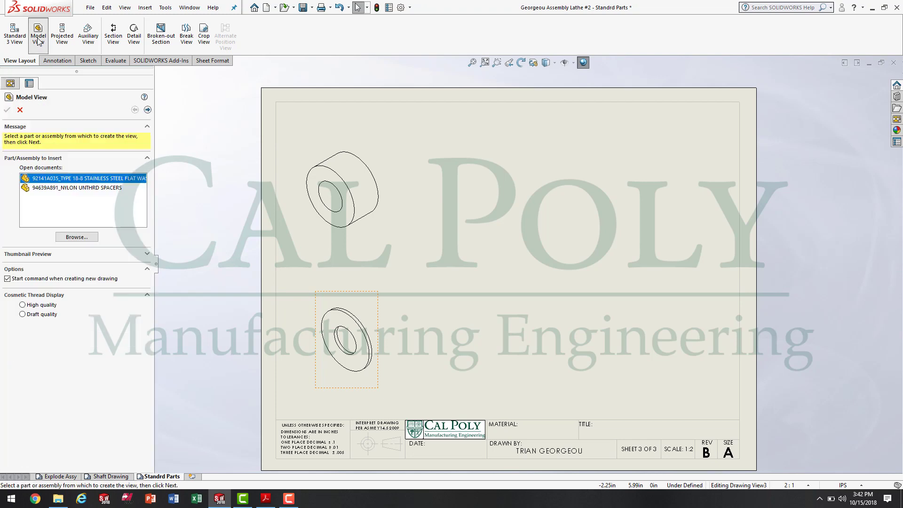
pyautogui.click(93, 239)
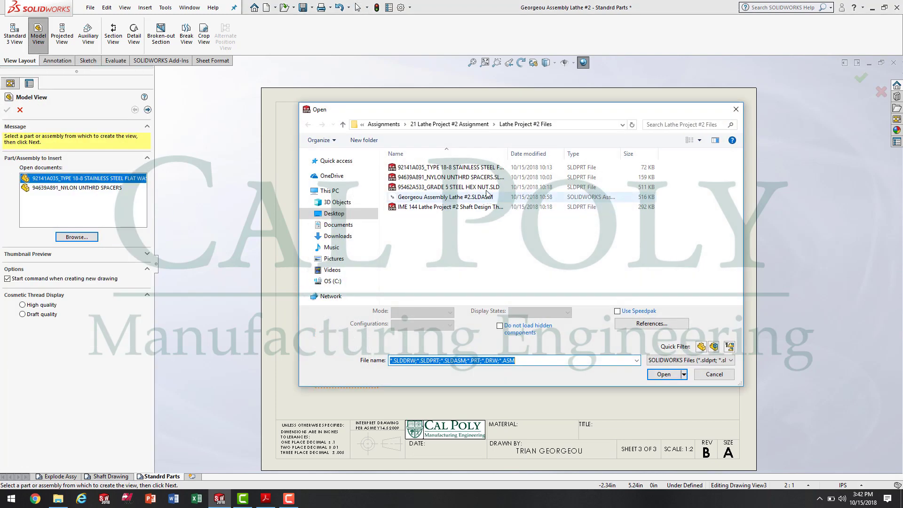
pyautogui.click(470, 189)
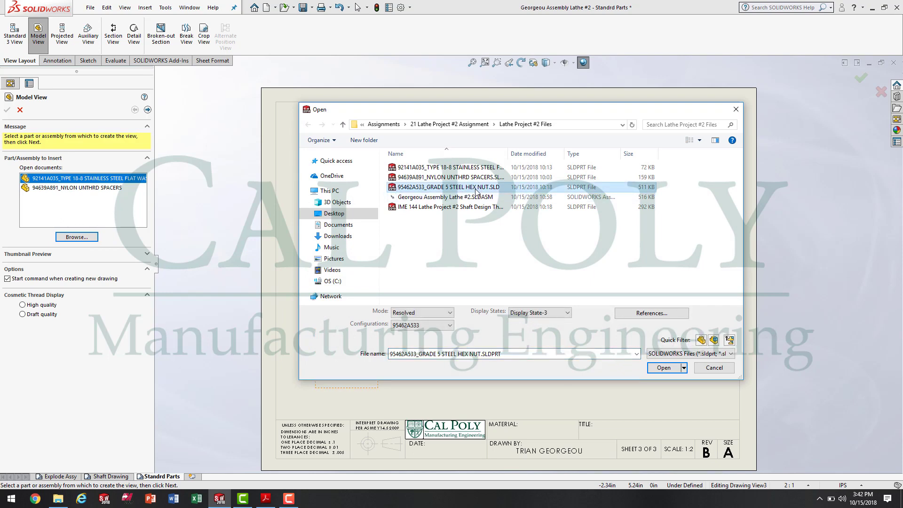
pyautogui.click(664, 368)
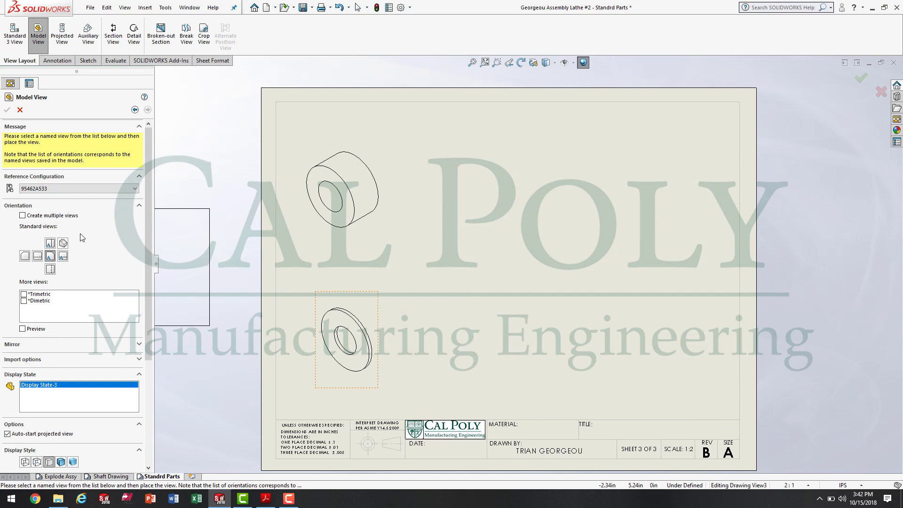
# Place an isometric view of the hex nut at a custom 1:1 scale across from the spacer view, in the sheet's upper-right area
pyautogui.click(63, 243)
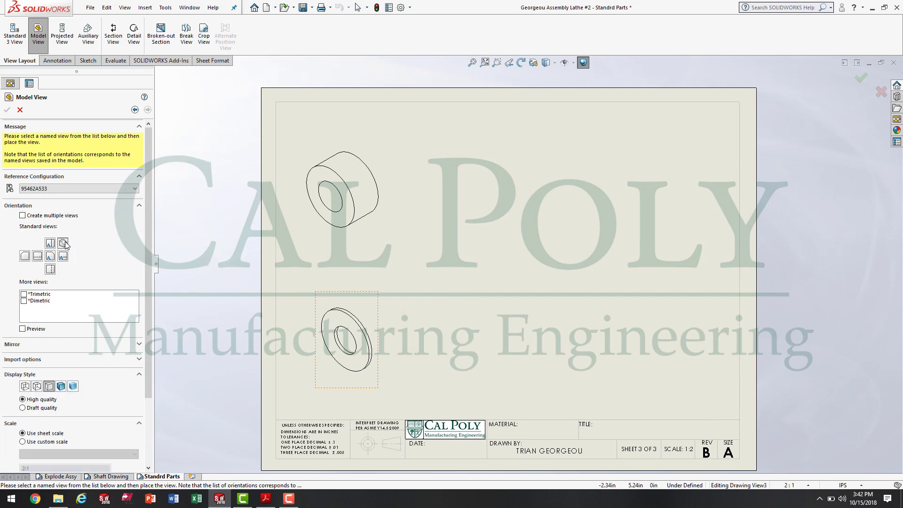
pyautogui.scroll(-3, 149, 226)
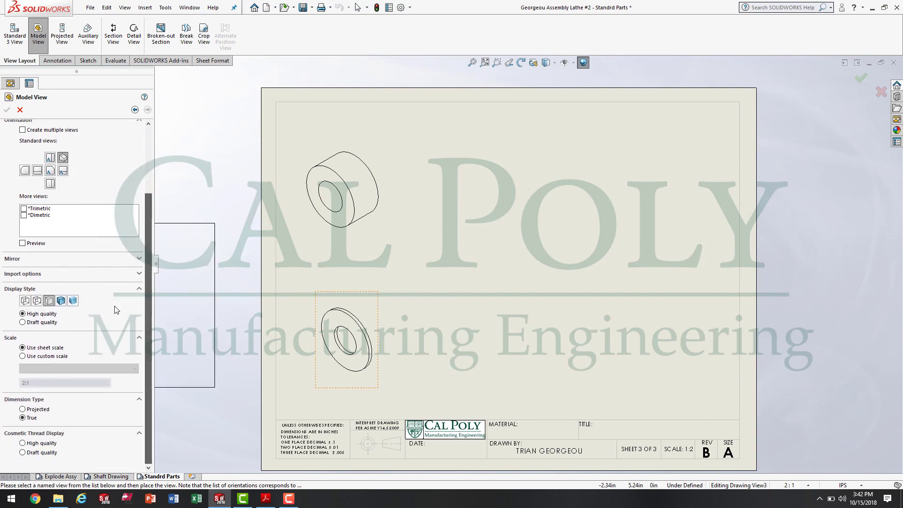
pyautogui.click(49, 303)
pyautogui.click(51, 356)
pyautogui.click(55, 368)
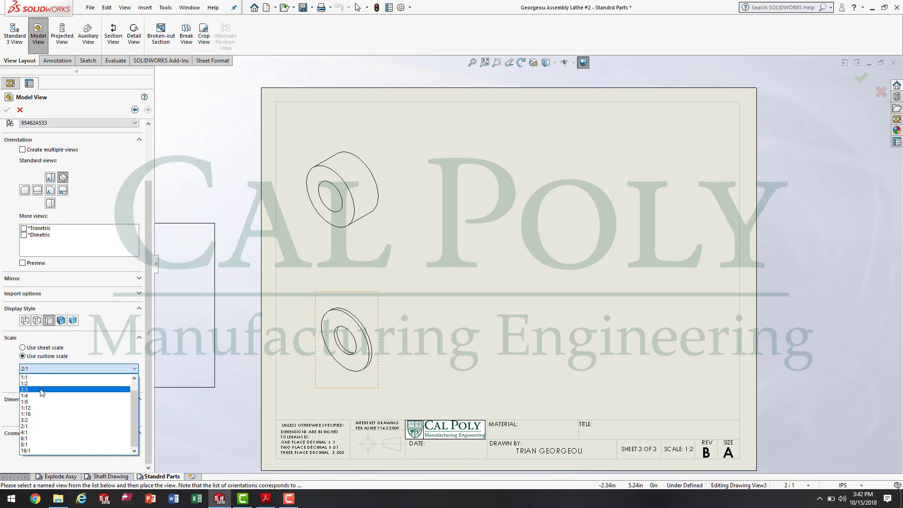
pyautogui.click(38, 377)
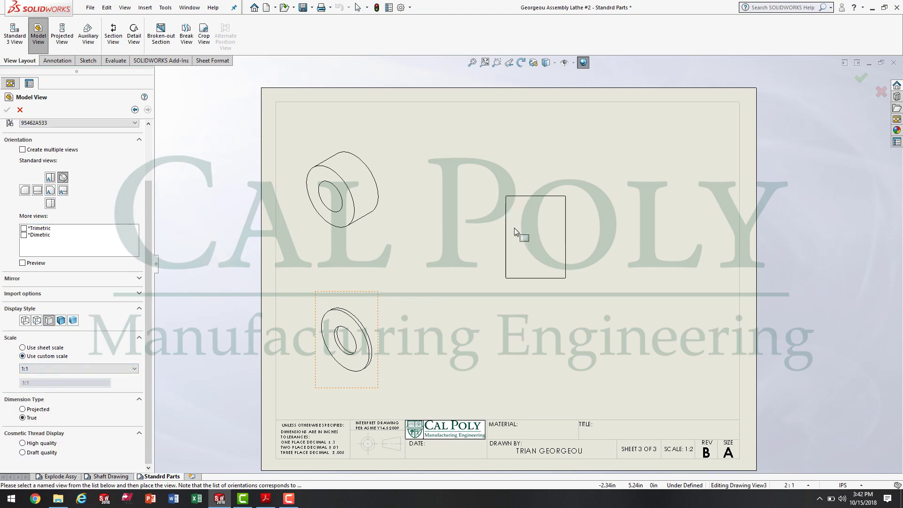
pyautogui.click(560, 185)
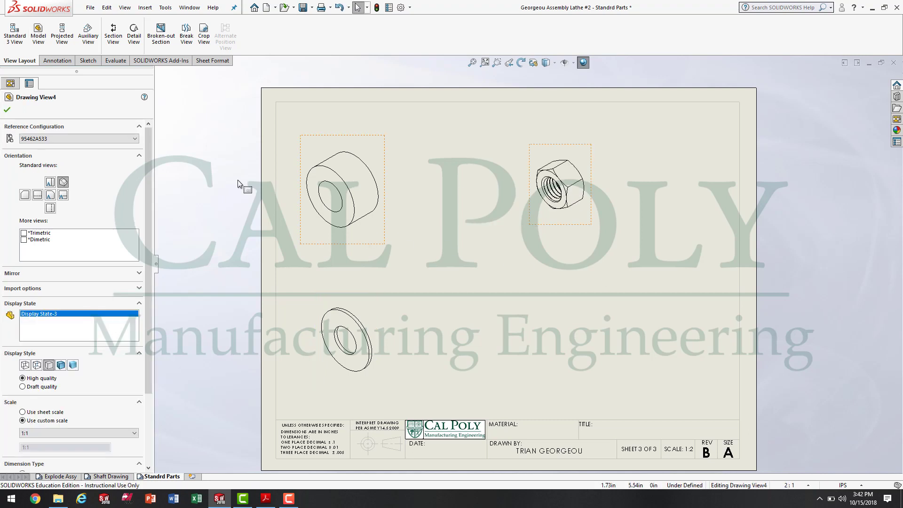
# Accept the hex nut view's settings
pyautogui.click(7, 110)
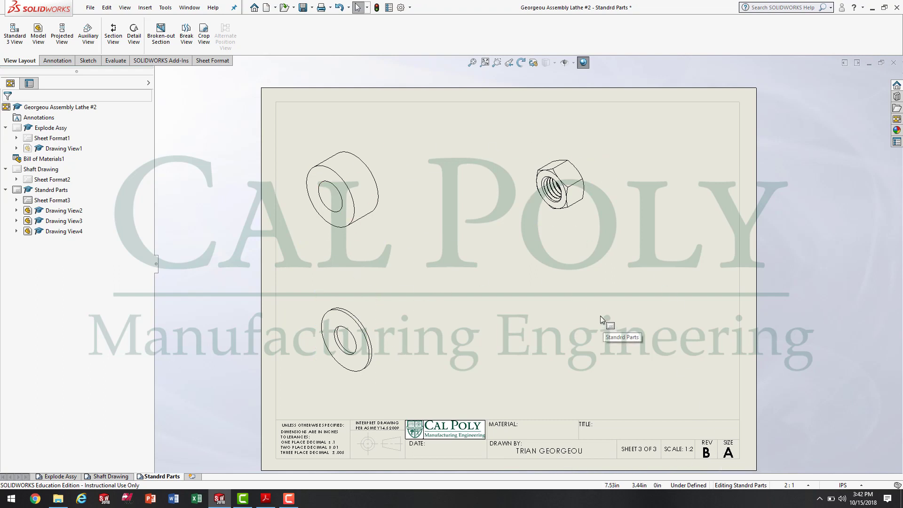
# Try placing an unattached balloon beside the spacer view and check its balloon text options
pyautogui.click(56, 61)
pyautogui.click(168, 23)
pyautogui.click(398, 170)
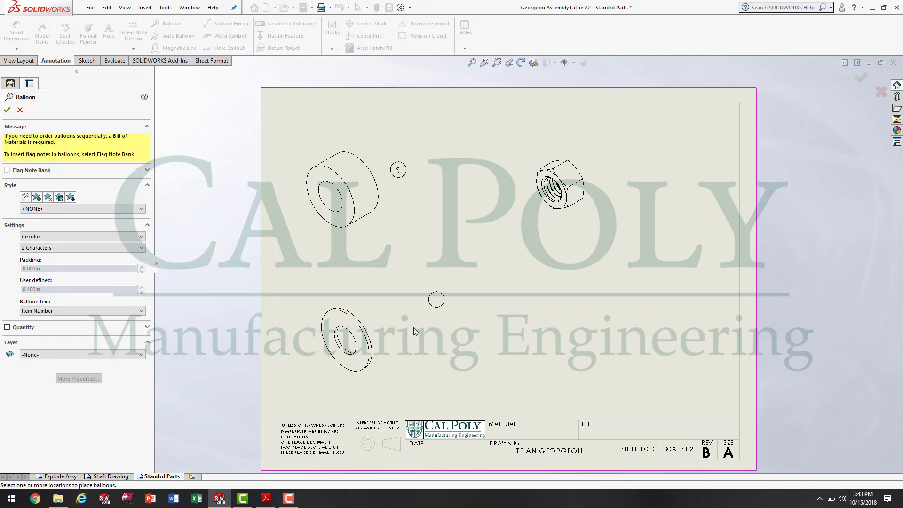
pyautogui.press('Escape')
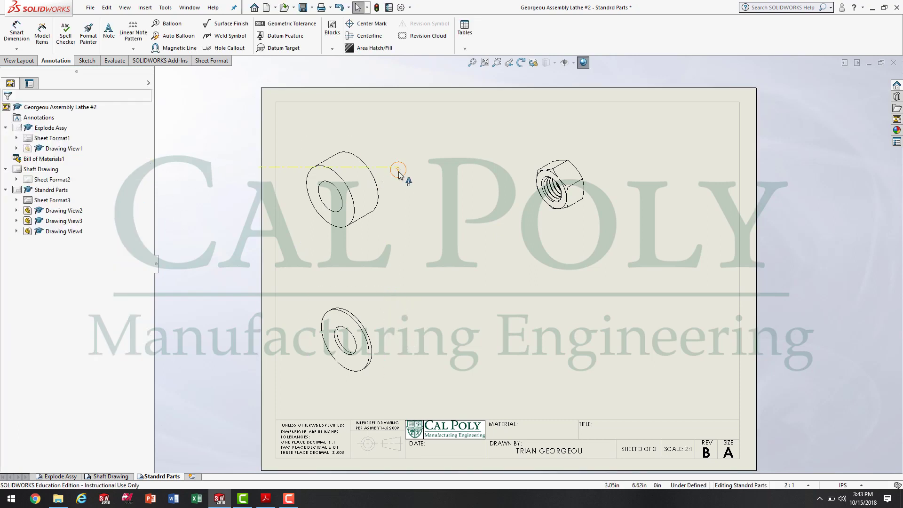
pyautogui.click(398, 171)
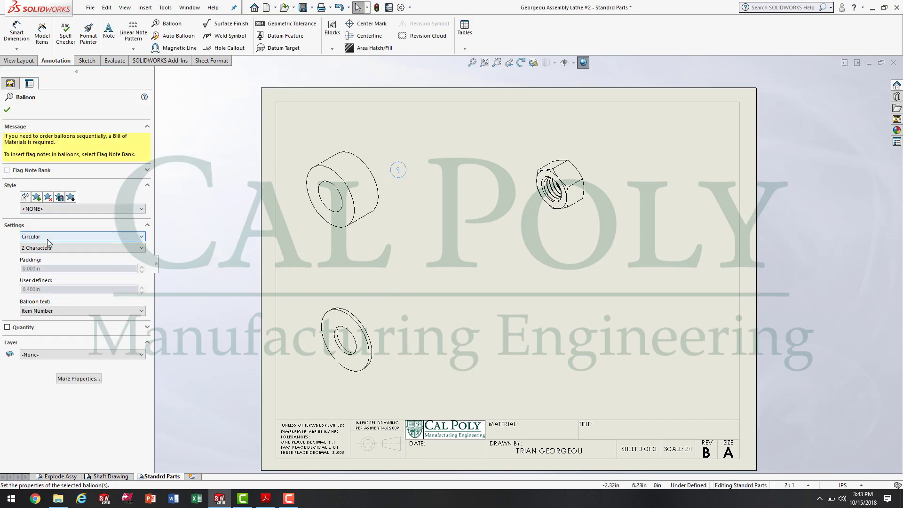
pyautogui.click(66, 311)
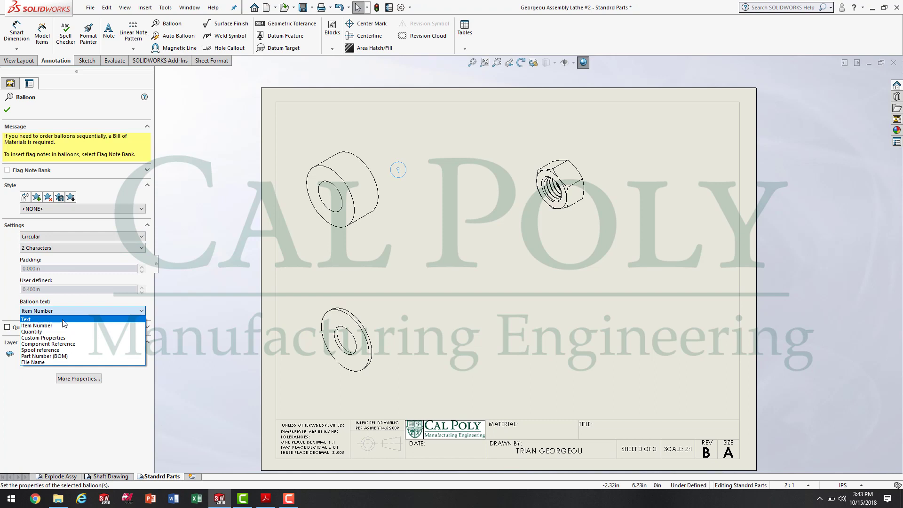
pyautogui.click(64, 312)
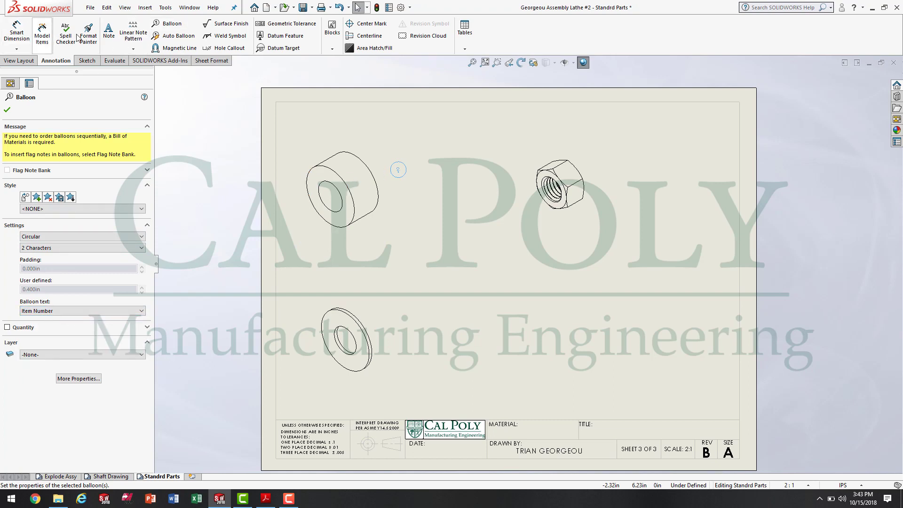
# Attach item-number balloons to the spacer, flat washer and hex nut views, and delete the loose balloon beside the spacer
pyautogui.click(171, 22)
pyautogui.click(368, 162)
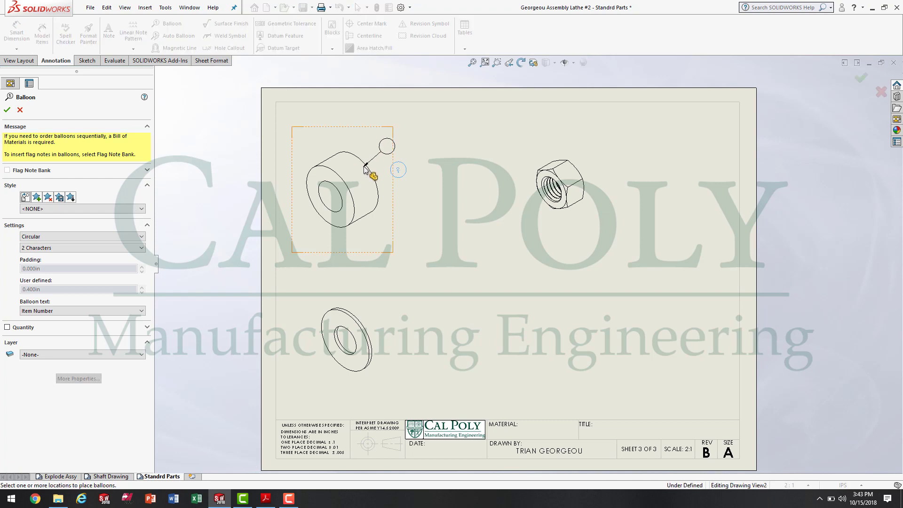
pyautogui.click(395, 143)
pyautogui.click(363, 321)
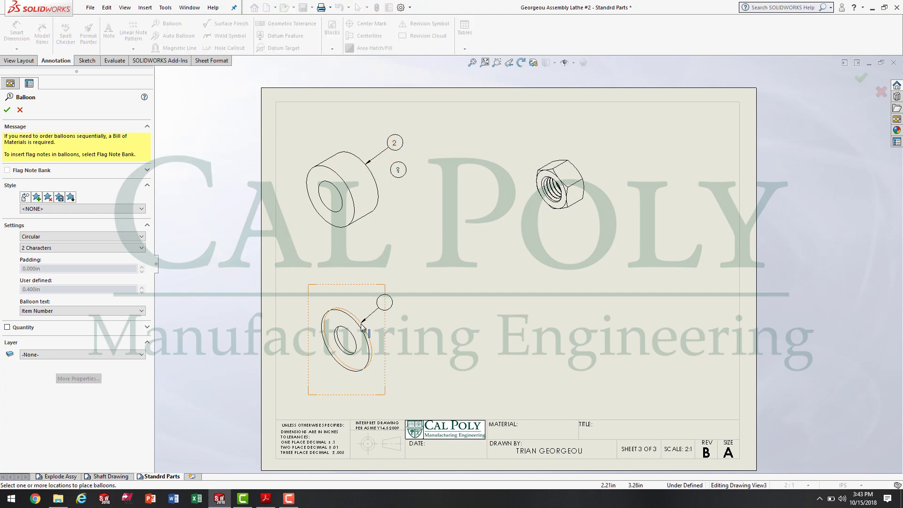
pyautogui.click(390, 296)
pyautogui.click(573, 168)
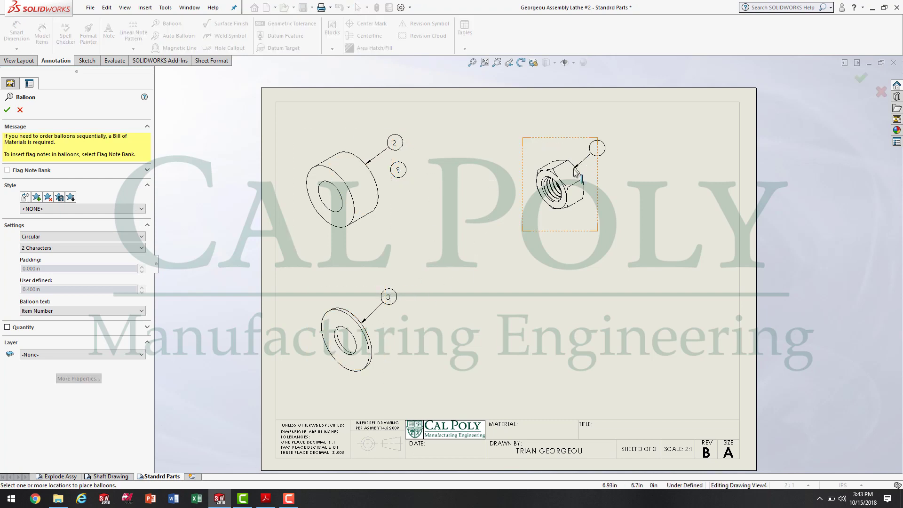
pyautogui.click(606, 143)
pyautogui.press('Escape')
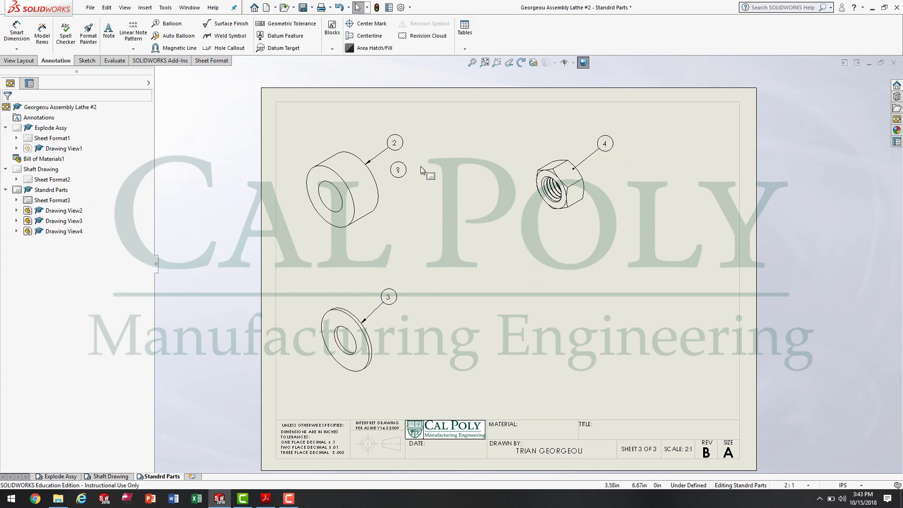
pyautogui.press('Escape')
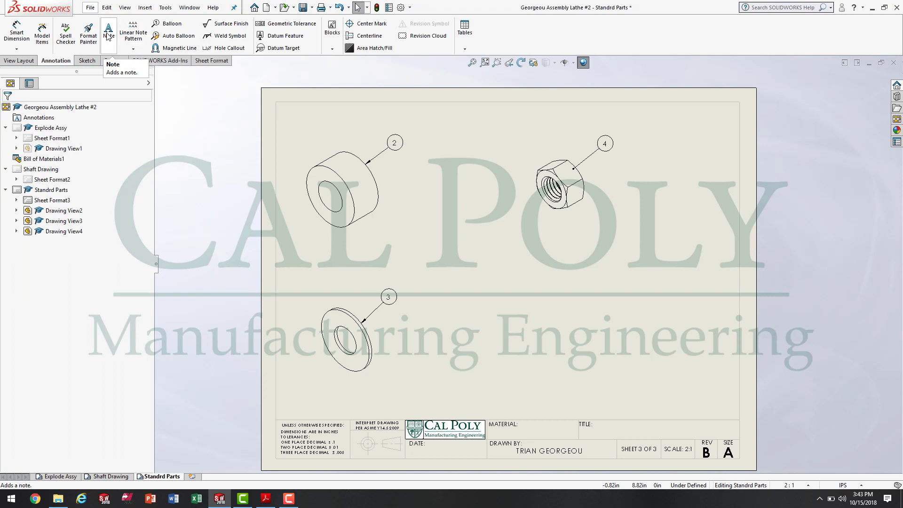
# Add a three-line note beside the spacer view reading "NYLON BUSHING", "SUPPLIER: MCMASTERCARR" and "PART #:"
pyautogui.click(113, 36)
pyautogui.click(403, 175)
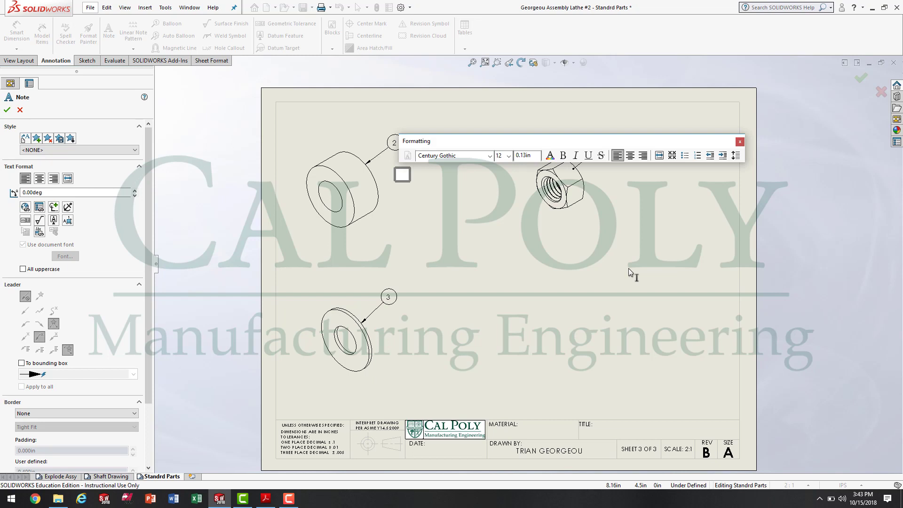
pyautogui.write('NYLON BUS')
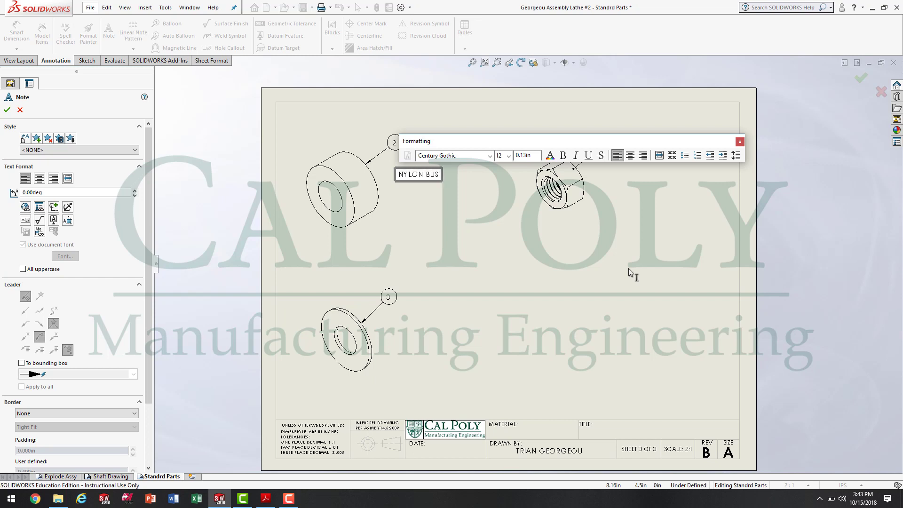
pyautogui.write('HING')
pyautogui.press('Return')
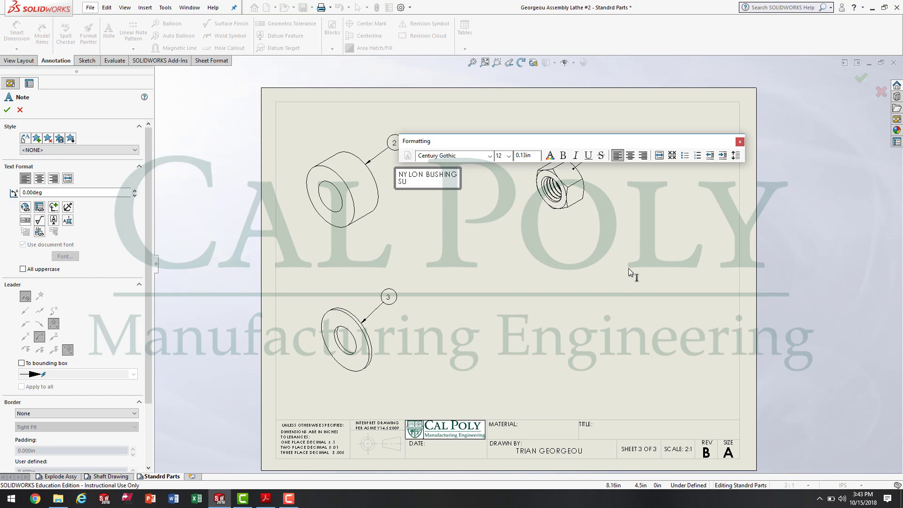
pyautogui.write('SUPPLIER: MCMASTERCARR')
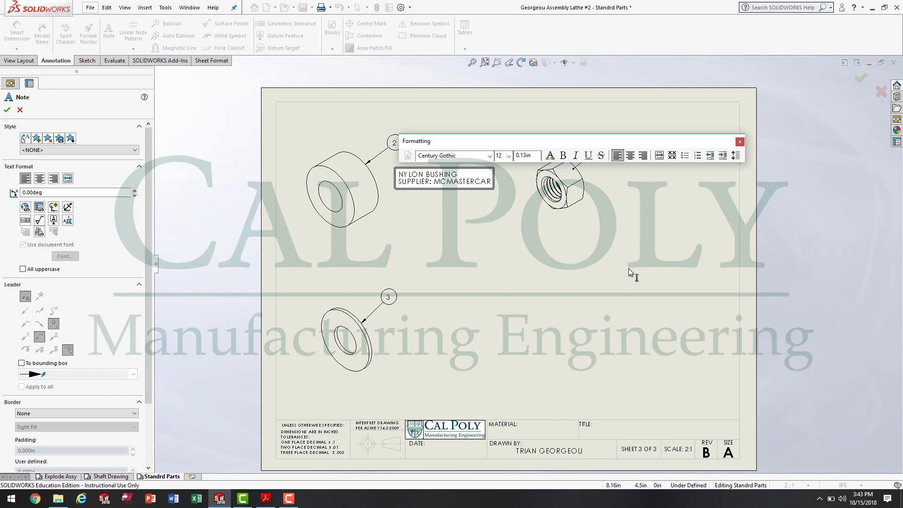
pyautogui.press('Return')
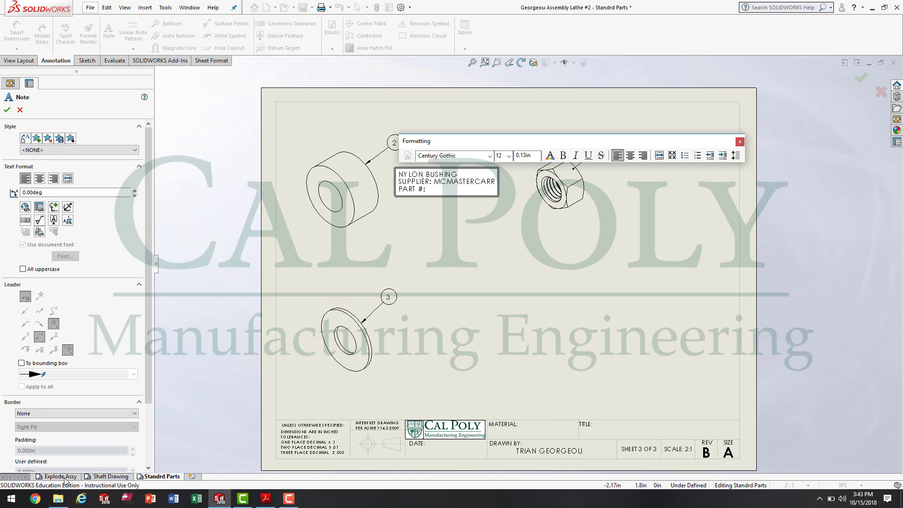
# Place copies of the bushing note beside the flat washer view and the hex nut view
pyautogui.click(417, 312)
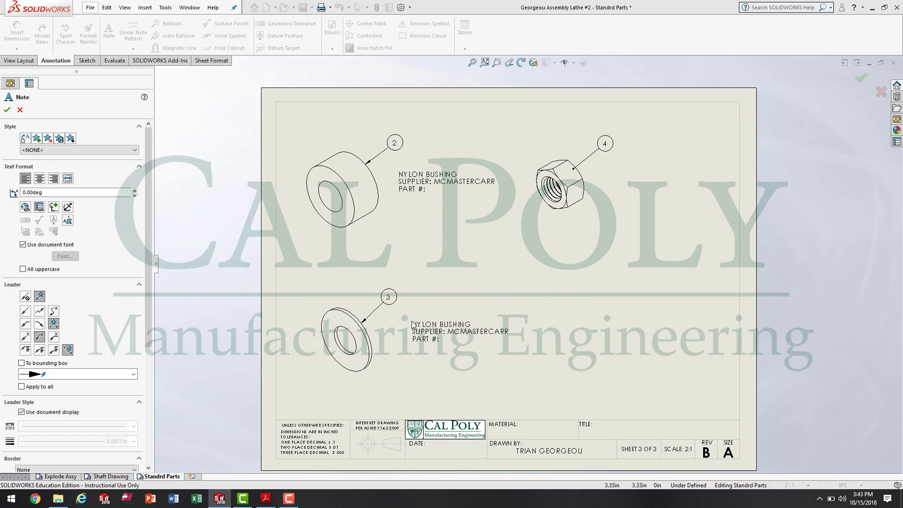
pyautogui.click(412, 324)
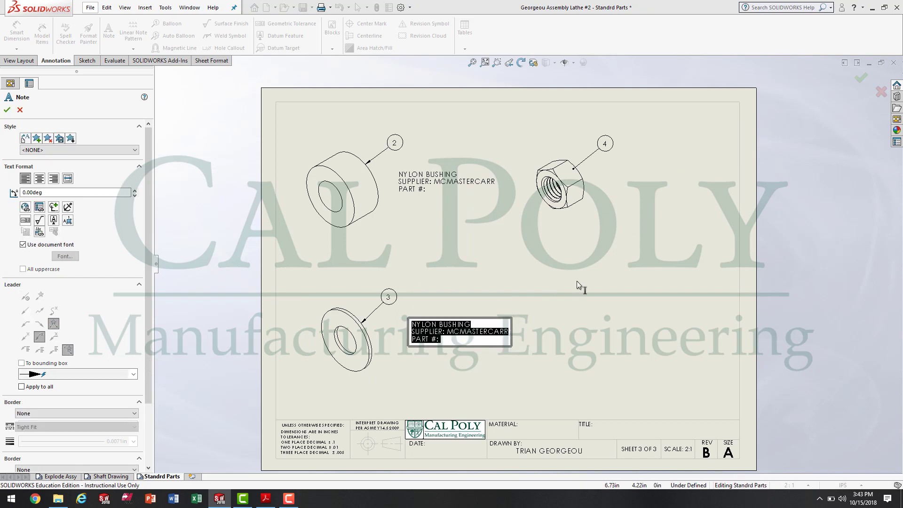
pyautogui.click(619, 176)
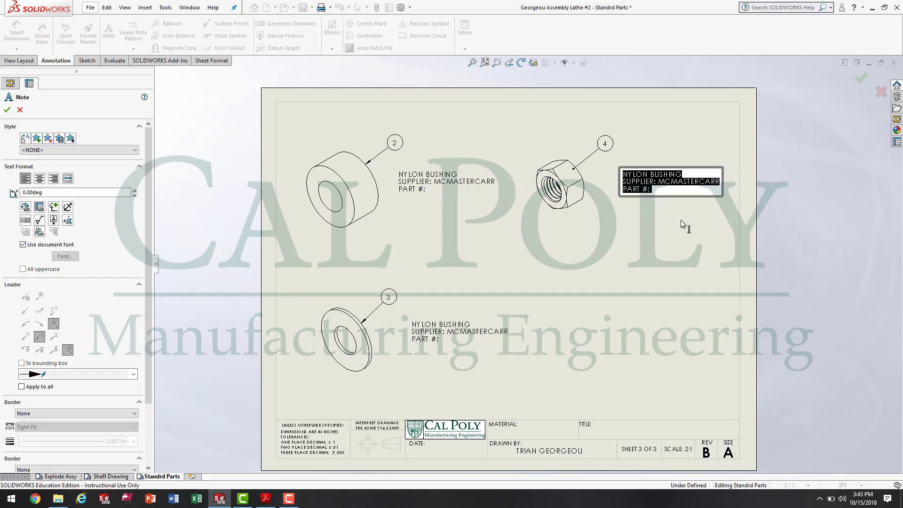
pyautogui.press('Escape')
# Change the first line of the note beside the flat washer to "FENDER WASHER"
pyautogui.scroll(3, 457, 360)
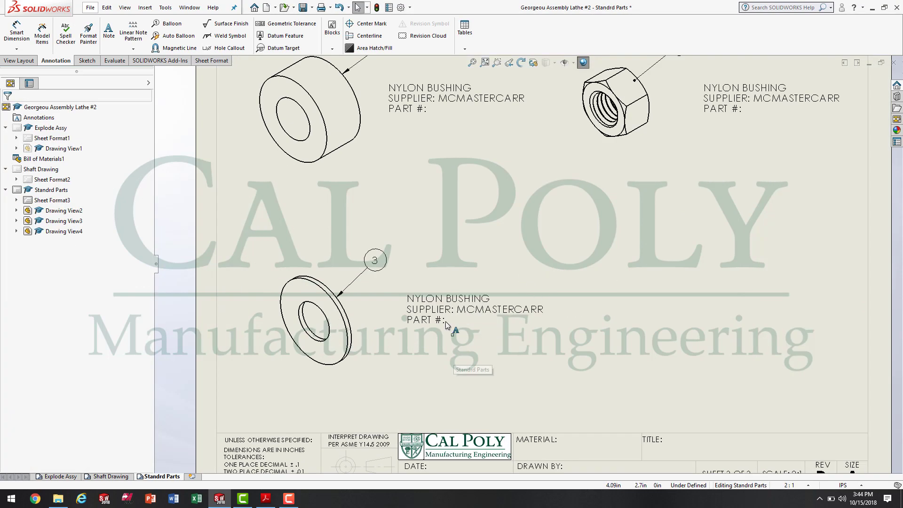
pyautogui.click(455, 332)
pyautogui.doubleClick(465, 309)
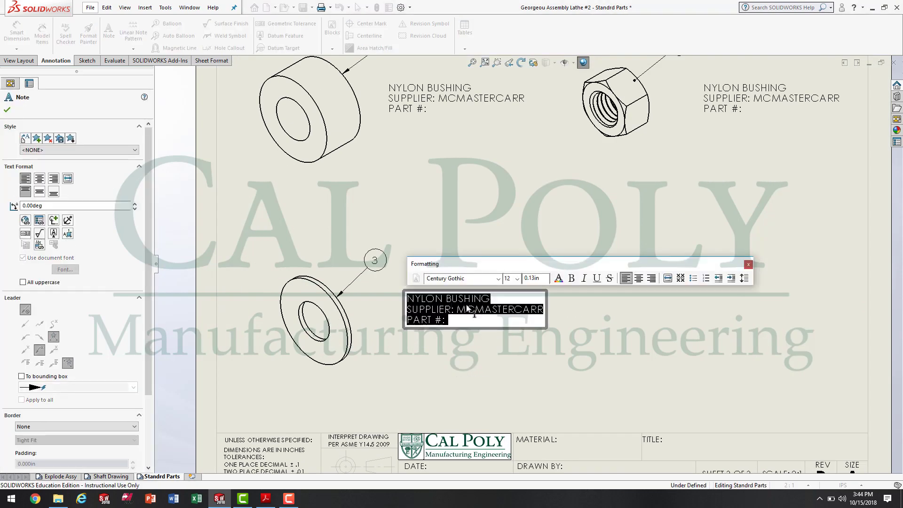
pyautogui.moveTo(494, 304); pyautogui.dragTo(401, 301)
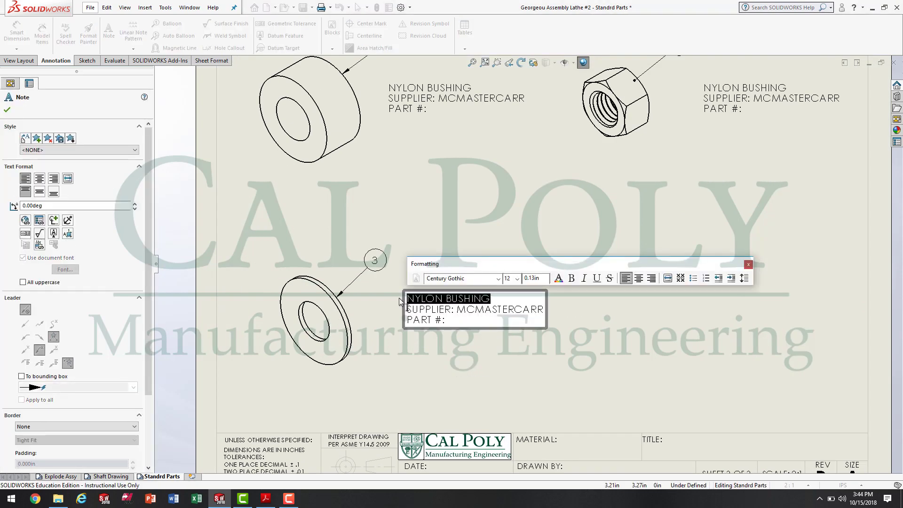
pyautogui.write('FENDER WASHER')
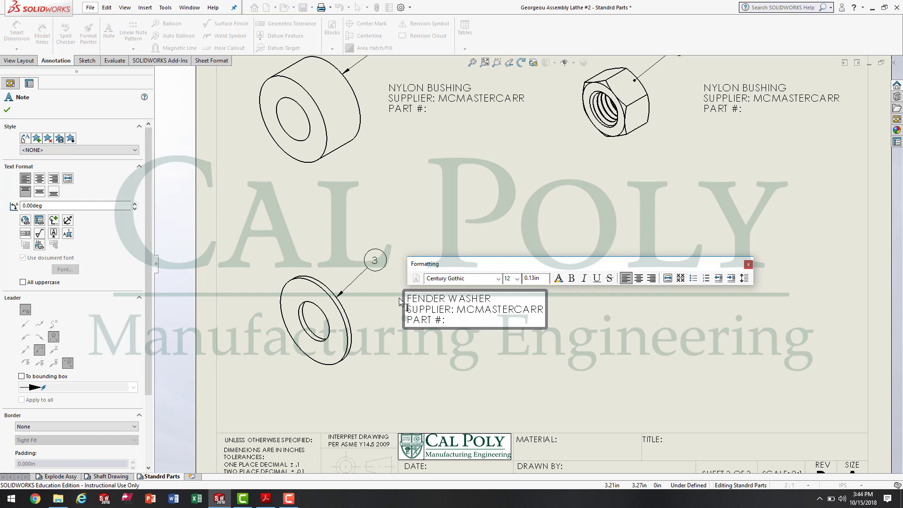
pyautogui.click(672, 195)
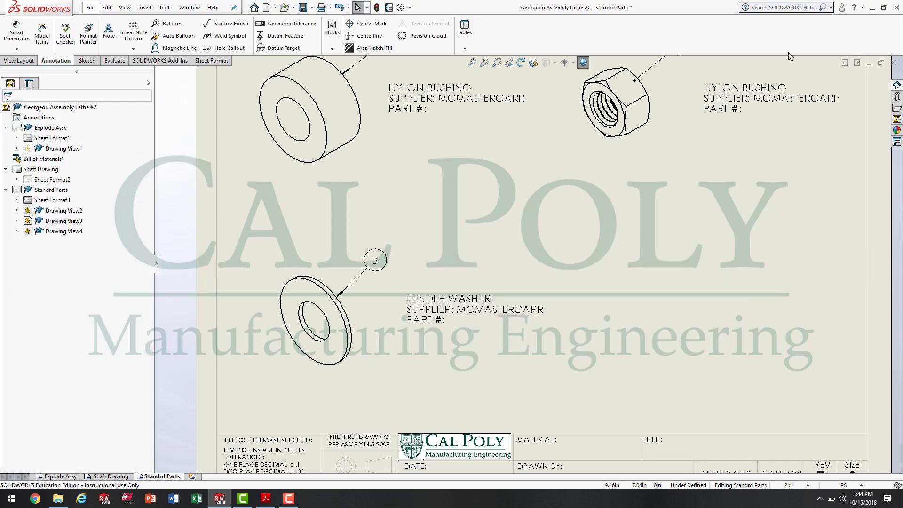
# Change the first line of the note beside the hex nut to "5/8-11 GRADE 5 HEX NUT"
pyautogui.doubleClick(777, 88)
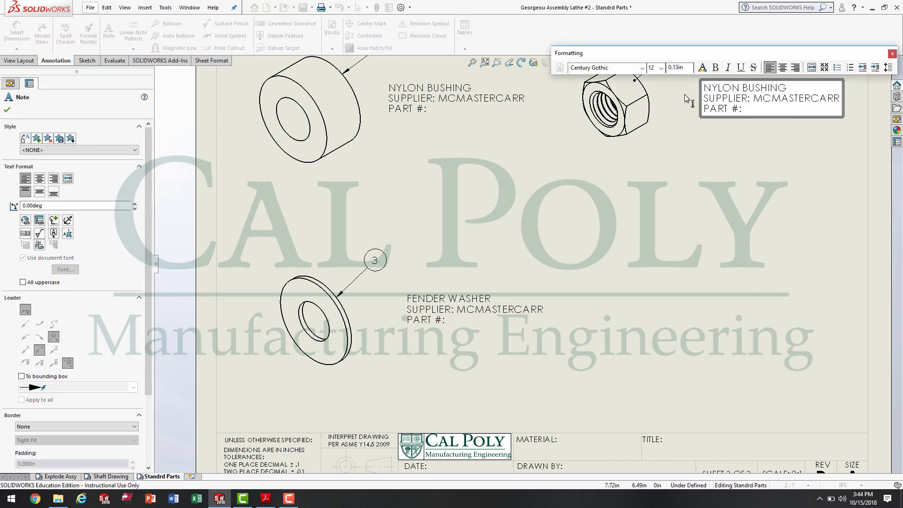
pyautogui.moveTo(790, 88); pyautogui.dragTo(688, 86)
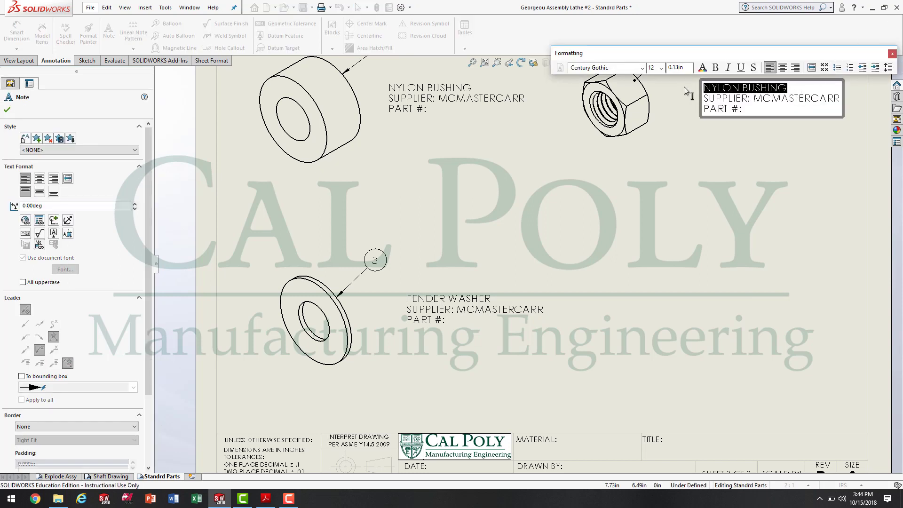
pyautogui.write('5/8"')
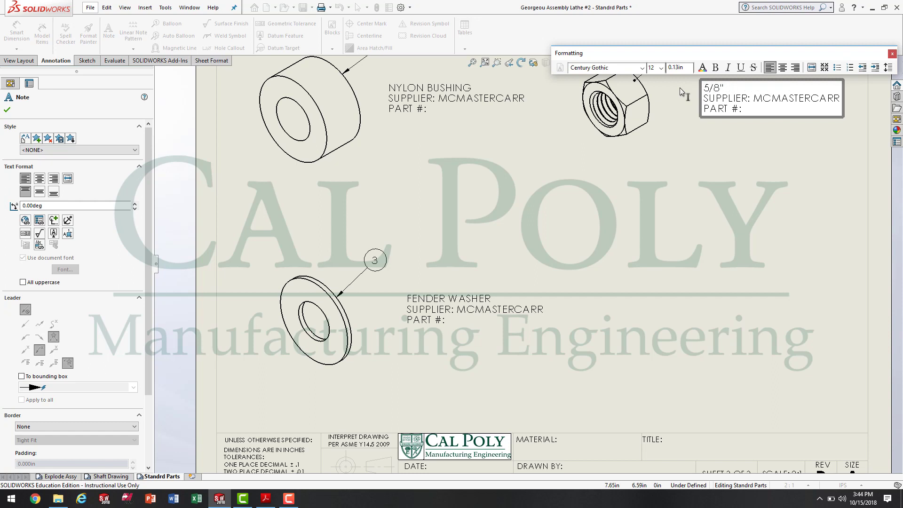
pyautogui.write('11  GRADE 5 HE NUT')
pyautogui.click(801, 213)
pyautogui.click(795, 88)
pyautogui.doubleClick(794, 88)
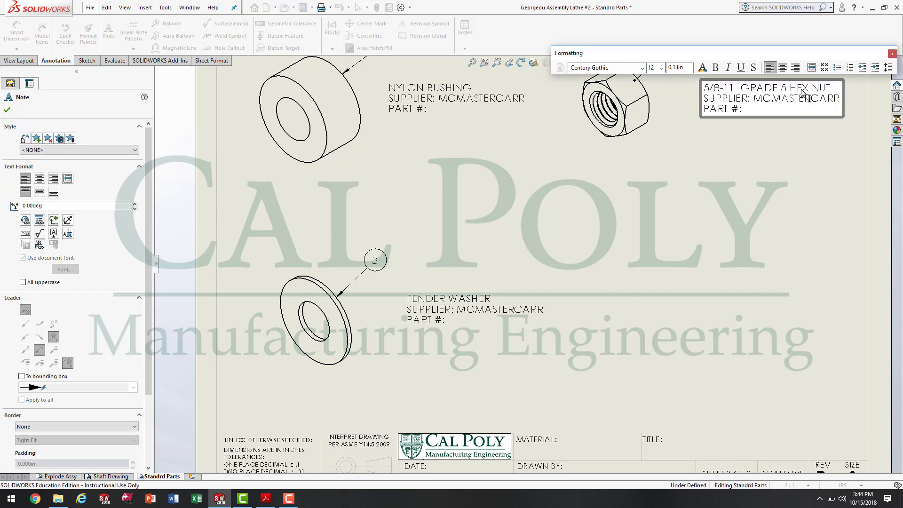
pyautogui.press('Escape')
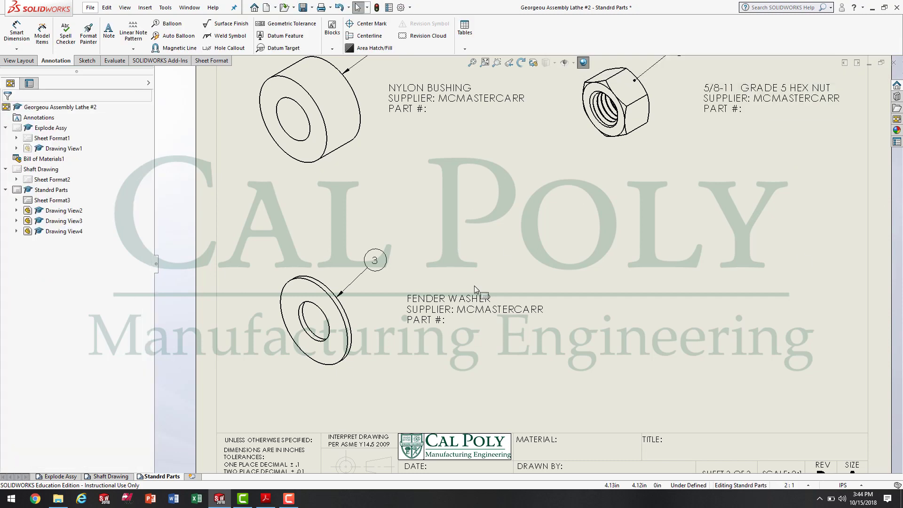
# Copy the bushing's part number 94639A891 from the Explode Assy sheet's BOM, keeping the cell link, and return to the Standrd Parts sheet
pyautogui.press('f')
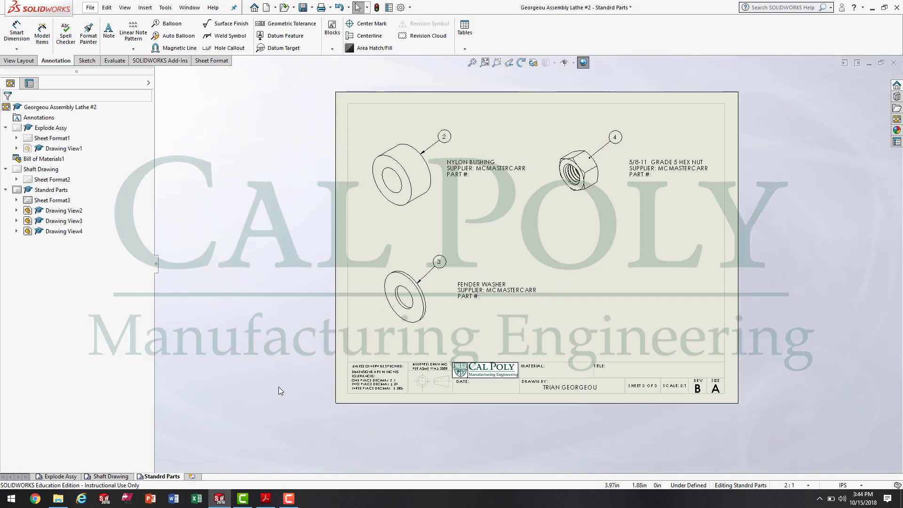
pyautogui.click(65, 477)
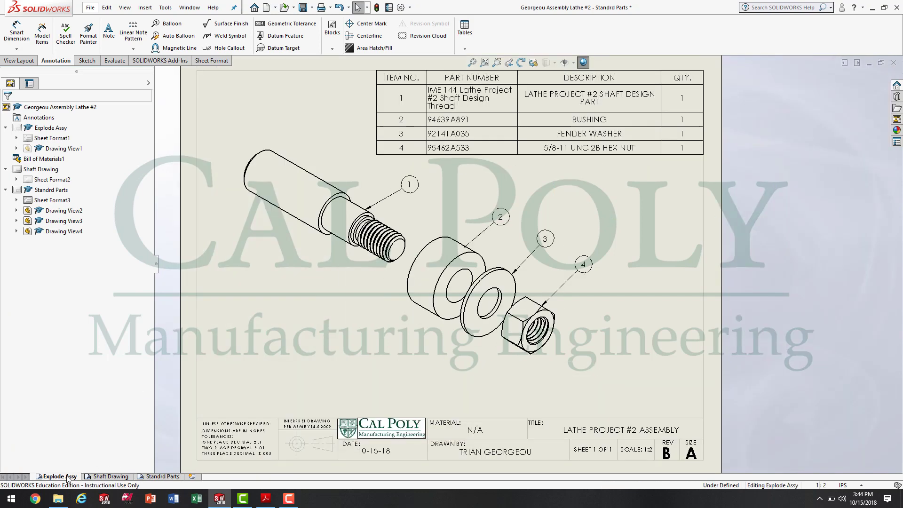
pyautogui.doubleClick(453, 121)
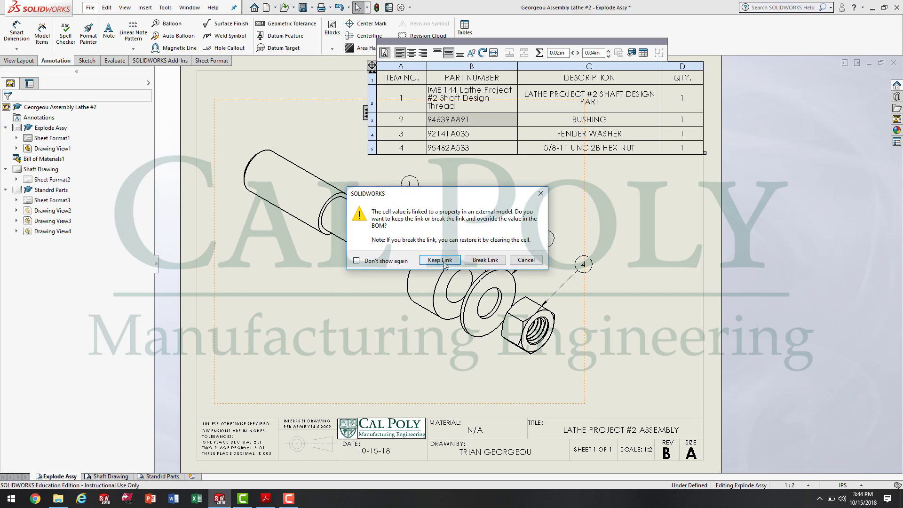
pyautogui.click(457, 260)
pyautogui.moveTo(481, 120); pyautogui.dragTo(412, 123)
pyautogui.hotkey('ctrl', 'c')
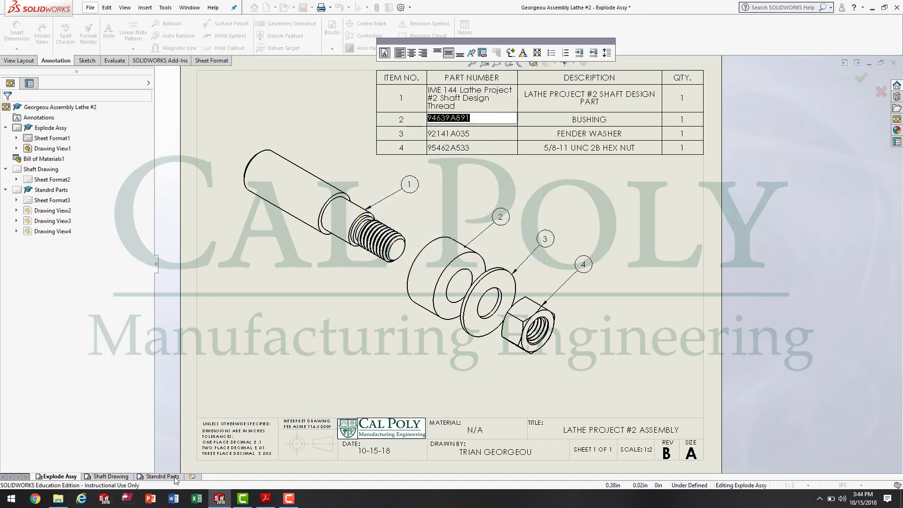
pyautogui.click(429, 317)
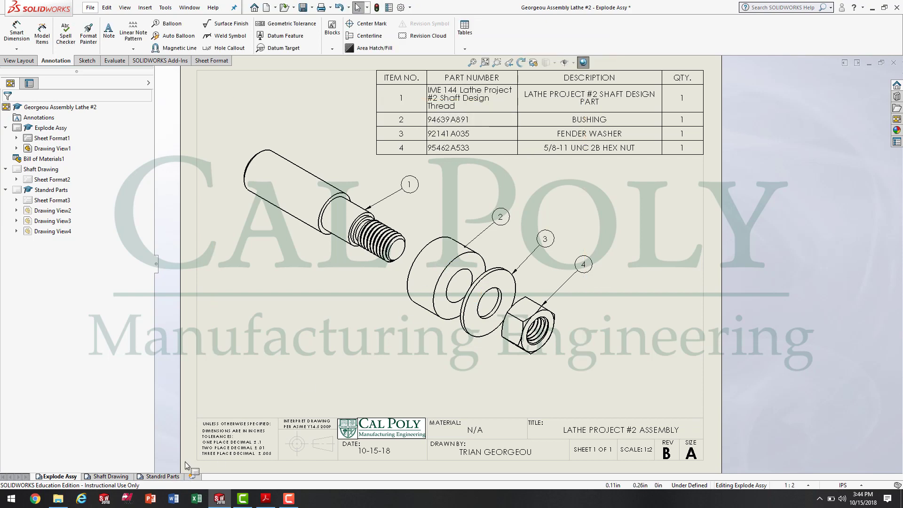
pyautogui.click(170, 479)
pyautogui.scroll(-3, 522, 177)
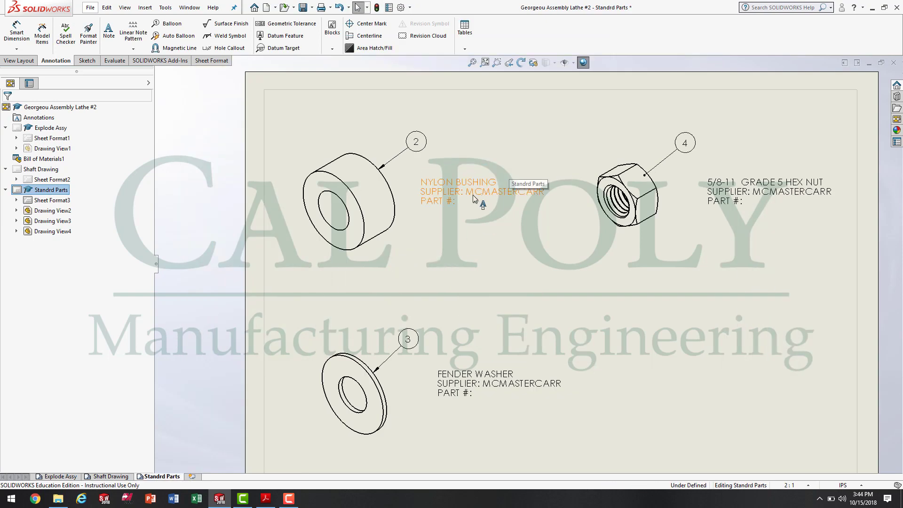
# Paste the copied part number 94639A891 after "PART #:" in the nylon bushing note
pyautogui.doubleClick(464, 204)
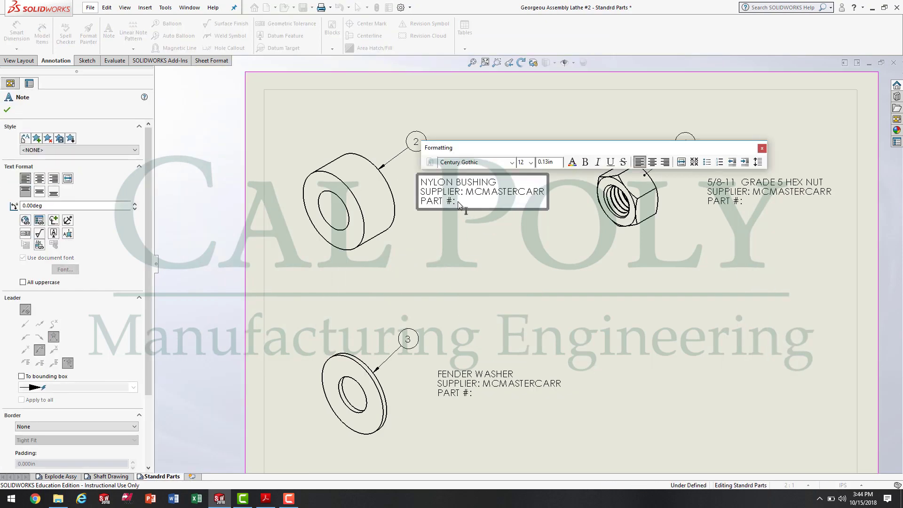
pyautogui.hotkey('ctrl', 'v')
pyautogui.click(532, 255)
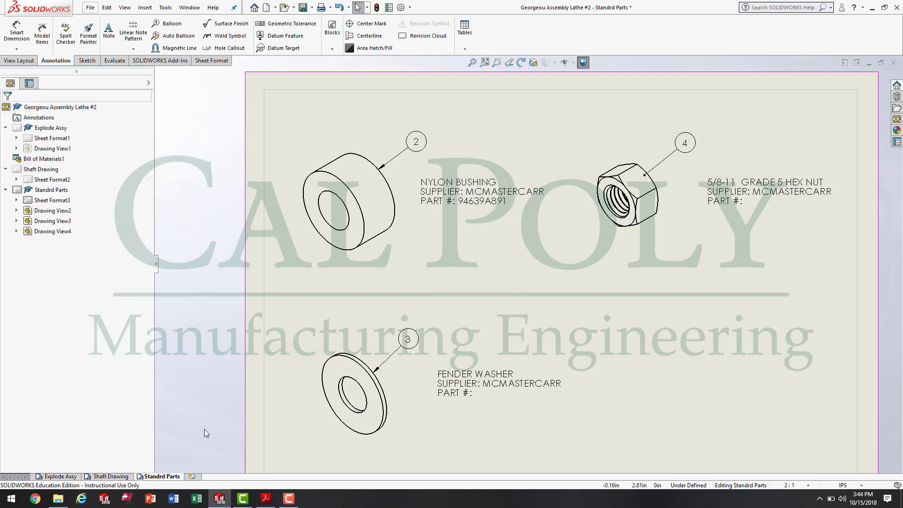
# Copy the fender washer's part number 92141A035 from the Explode Assy sheet's BOM, keeping the cell link, and return to the Standrd Parts sheet
pyautogui.click(68, 479)
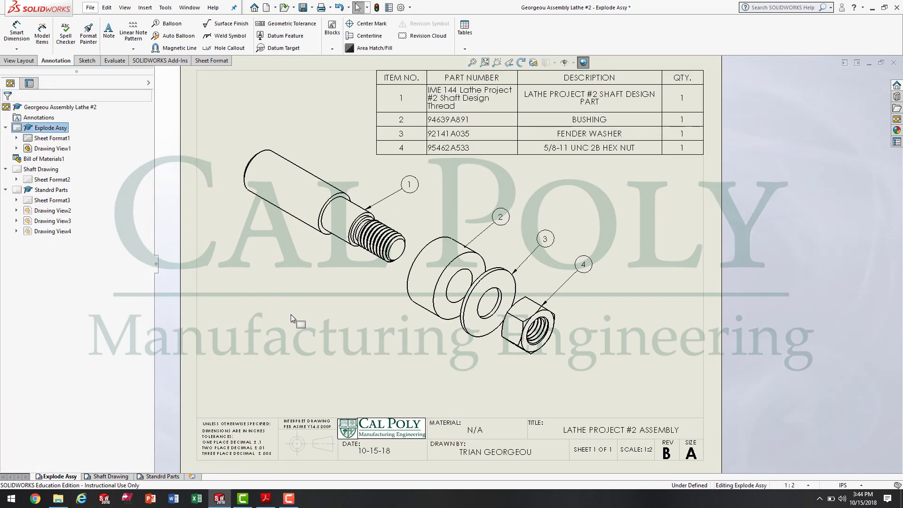
pyautogui.click(453, 136)
pyautogui.doubleClick(453, 136)
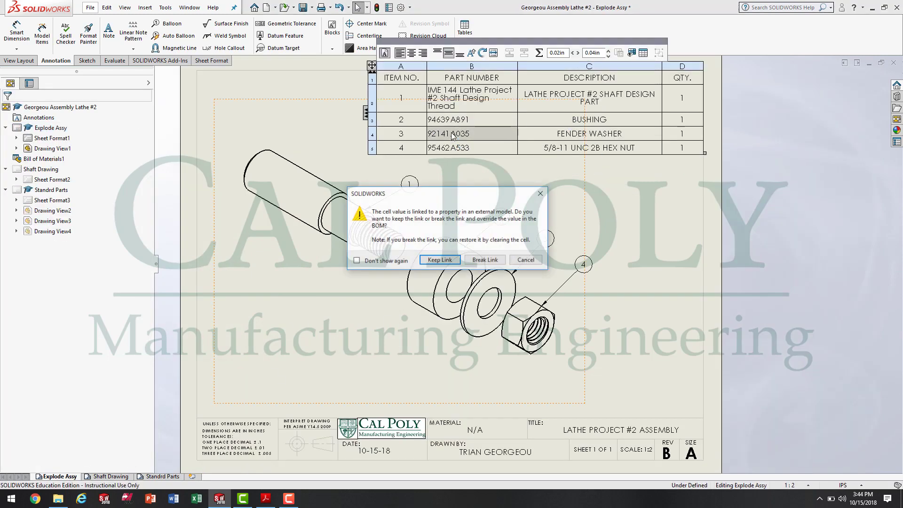
pyautogui.click(432, 261)
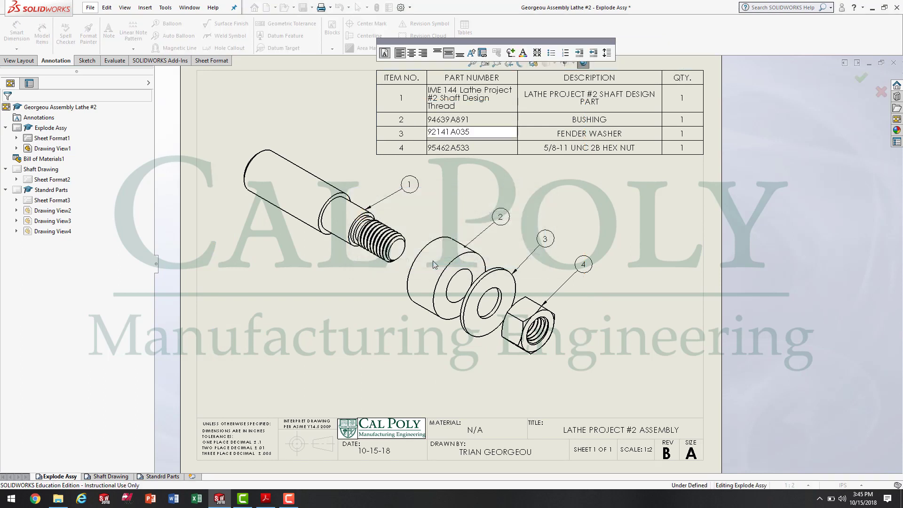
pyautogui.doubleClick(474, 135)
pyautogui.hotkey('ctrl', 'c')
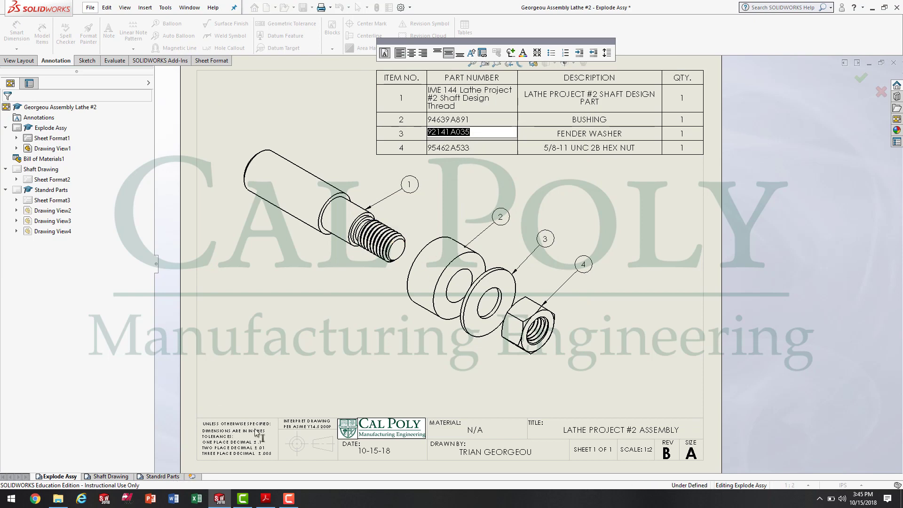
pyautogui.click(207, 467)
pyautogui.click(162, 476)
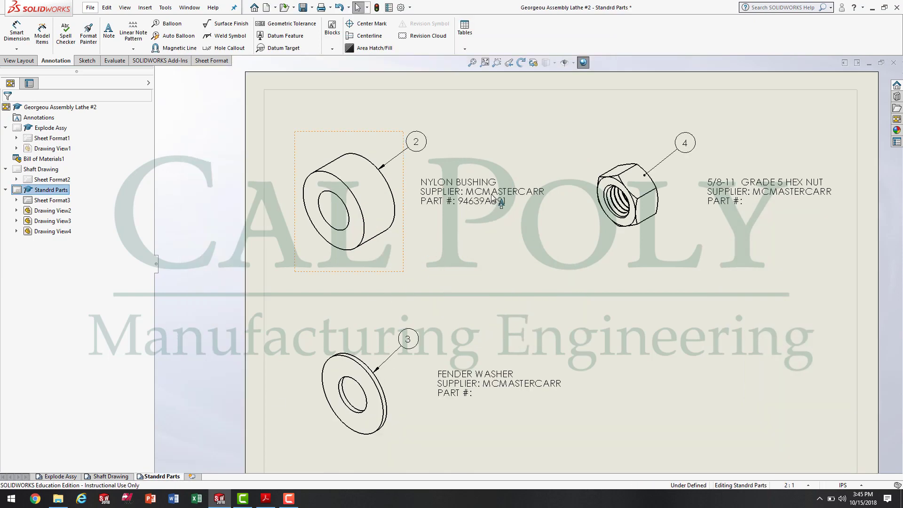
# Paste the copied part number 92141A035 after "PART #:" in the fender washer note
pyautogui.click(470, 397)
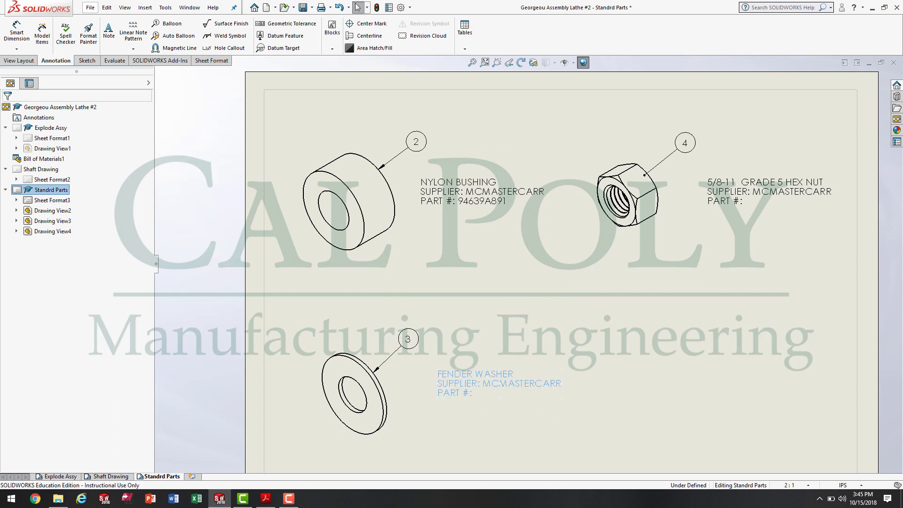
pyautogui.click(486, 396)
pyautogui.hotkey('ctrl', 'v')
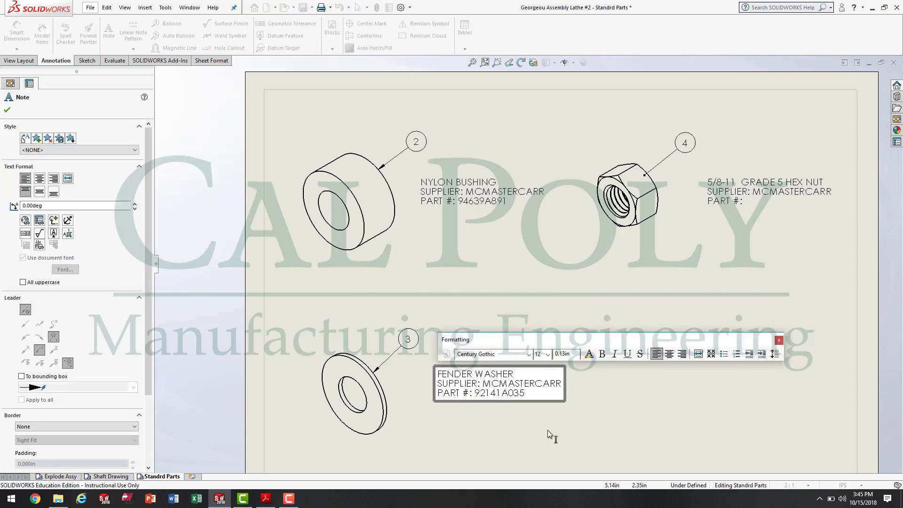
pyautogui.click(552, 435)
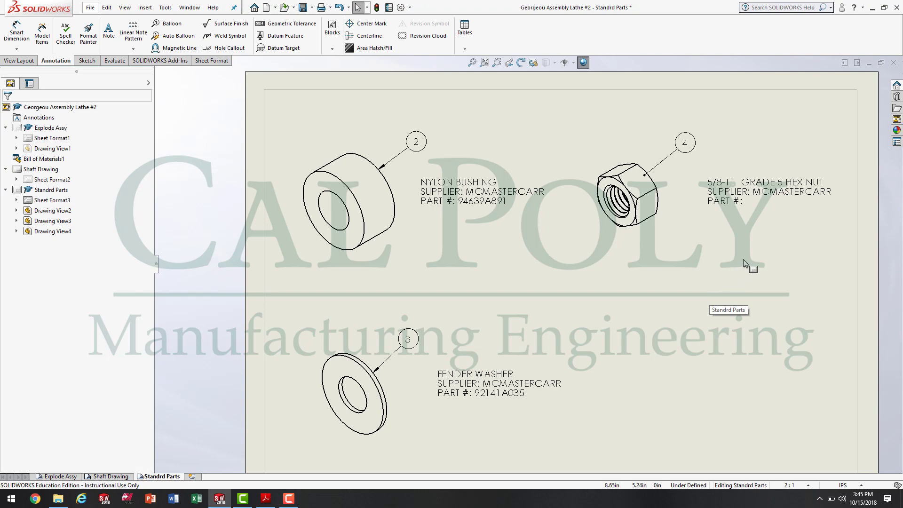
# Copy the hex nut's part number 95462A533 from the Explode Assy sheet's BOM and return to the Standrd Parts sheet
pyautogui.click(60, 477)
pyautogui.doubleClick(487, 150)
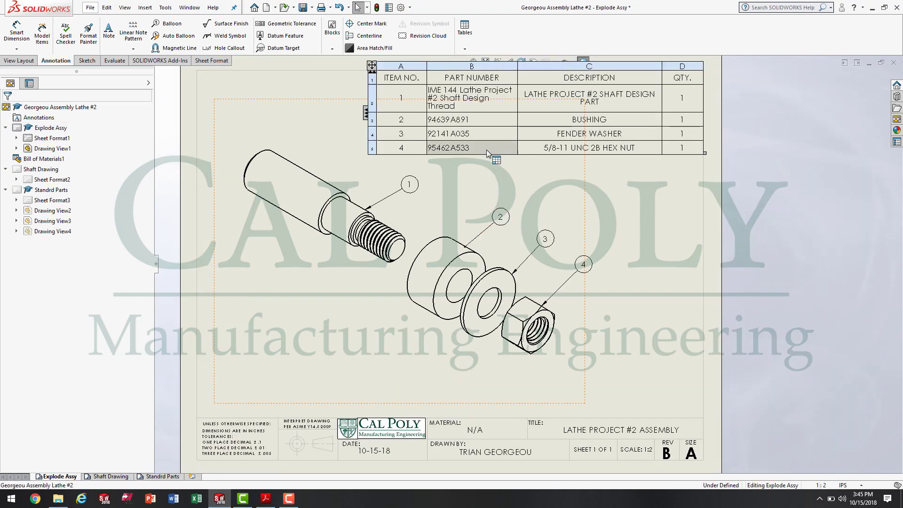
pyautogui.doubleClick(486, 150)
pyautogui.hotkey('ctrl', 'c')
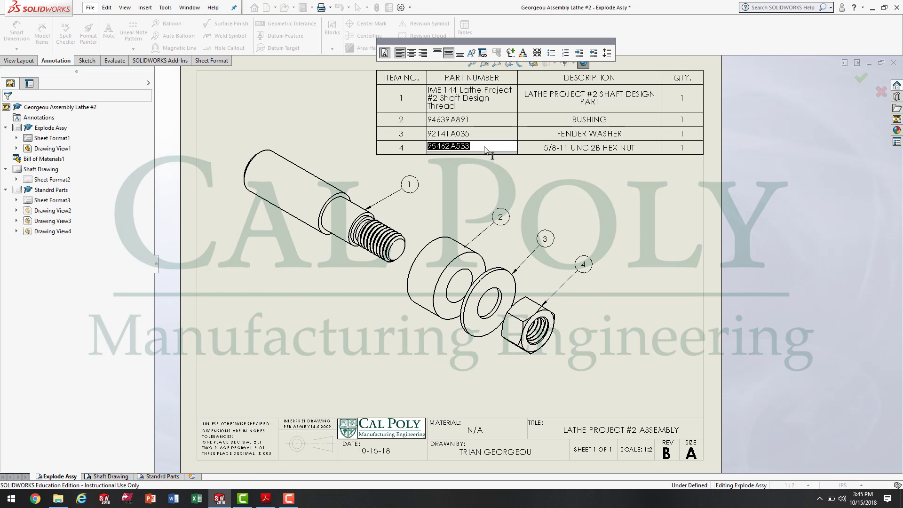
pyautogui.click(527, 193)
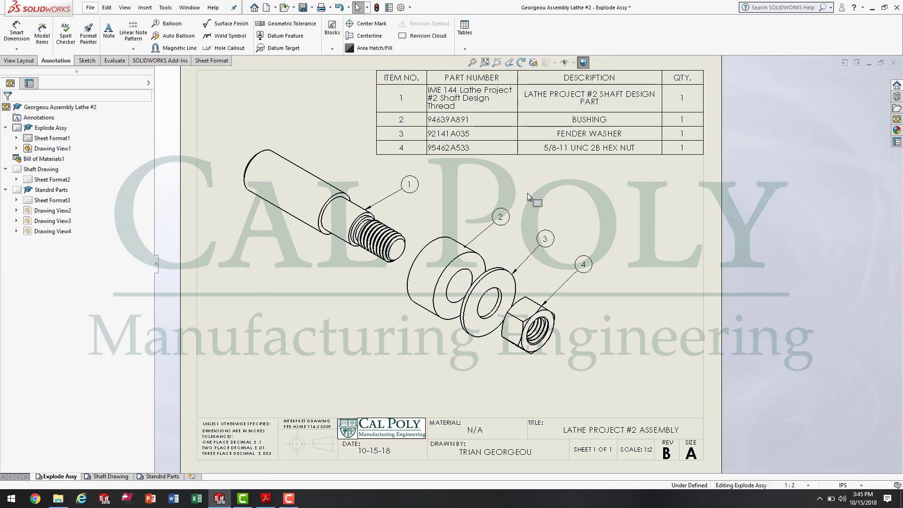
pyautogui.click(163, 476)
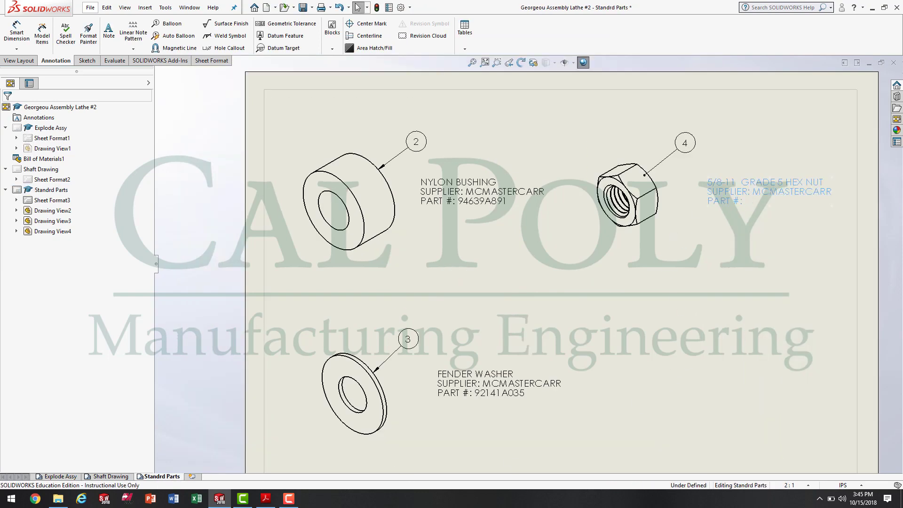
# Paste the copied part number 95462A533 after "PART #:" in the hex nut note
pyautogui.doubleClick(747, 202)
pyautogui.hotkey('ctrl', 'v')
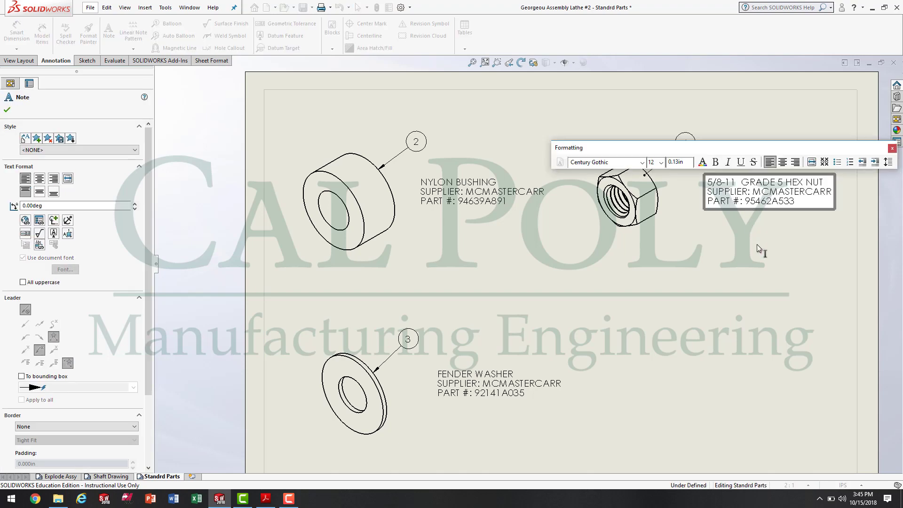
pyautogui.click(780, 340)
pyautogui.press('f')
pyautogui.scroll(-2, 626, 282)
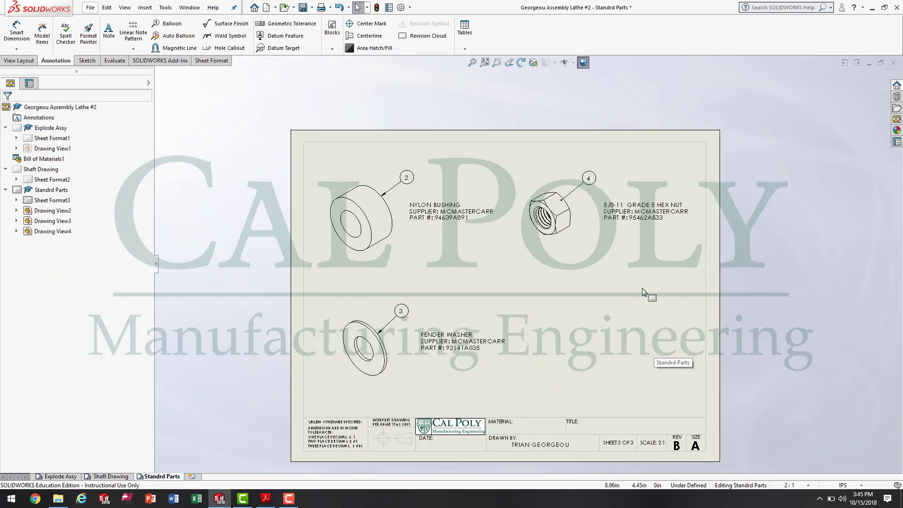
# Place a note reading "10-15-18" in the title block's Date field on the Standrd Parts sheet
pyautogui.scroll(-2, 680, 303)
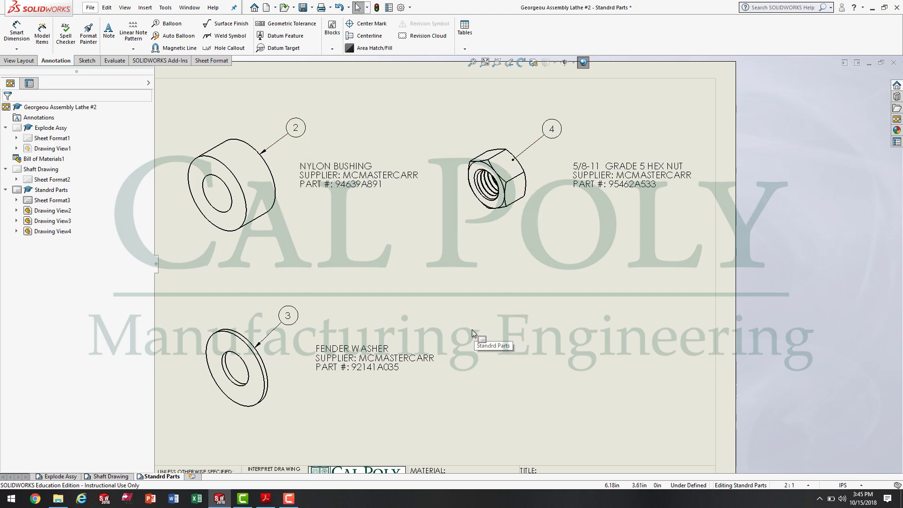
pyautogui.scroll(2, 541, 386)
pyautogui.scroll(1, 605, 431)
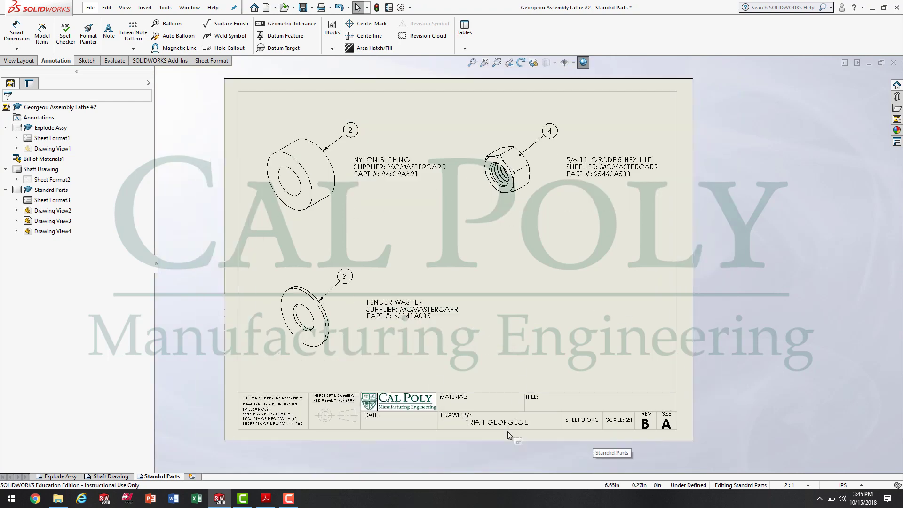
pyautogui.scroll(-3, 514, 437)
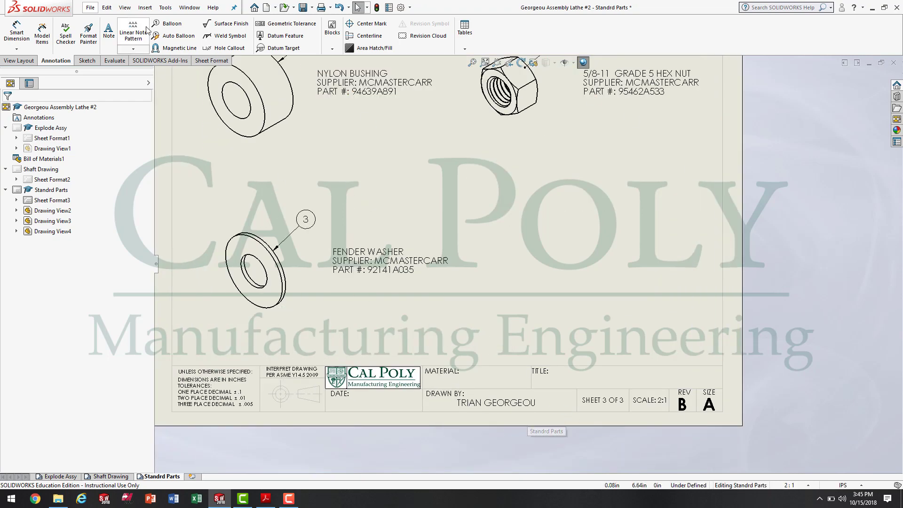
pyautogui.click(109, 33)
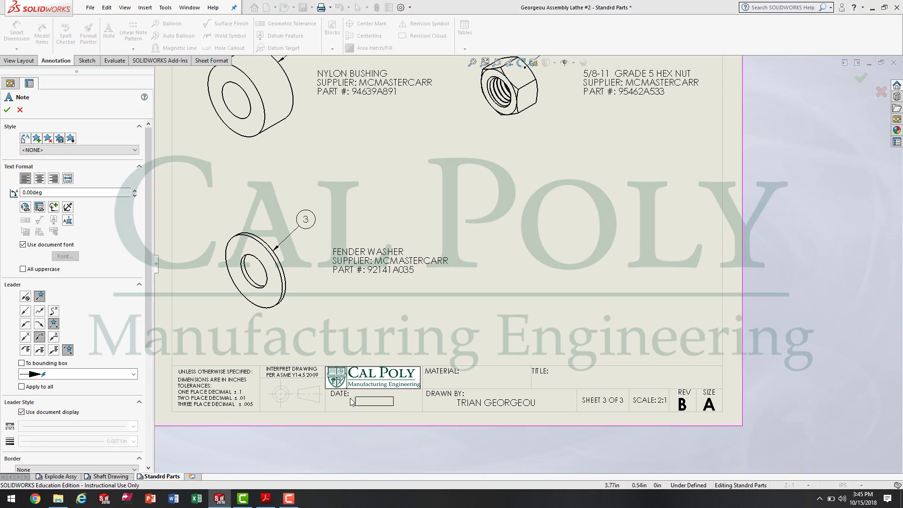
pyautogui.write('10-15-18')
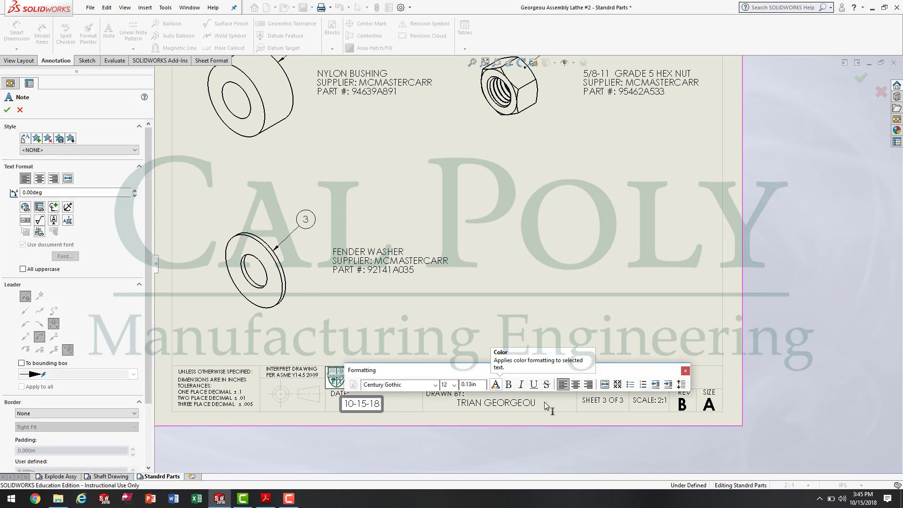
pyautogui.click(611, 308)
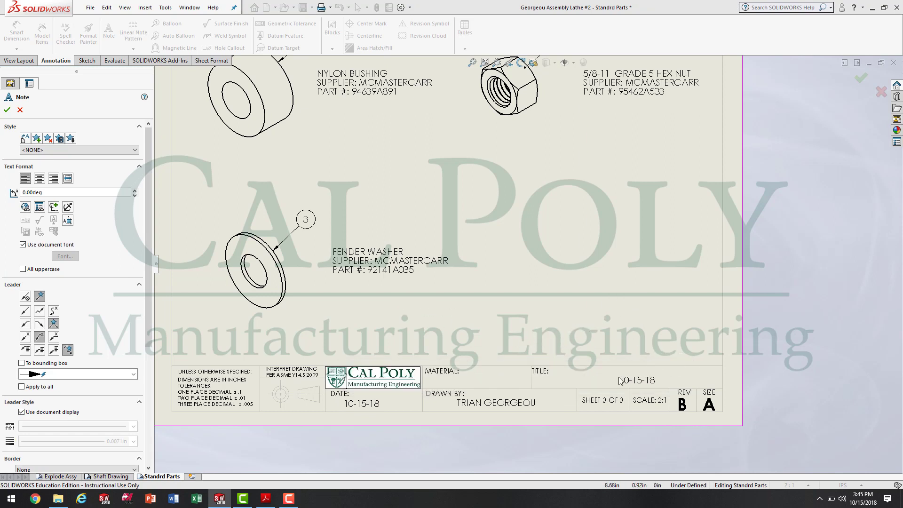
# Place a note reading "N/A" in the title block's Material field
pyautogui.click(426, 390)
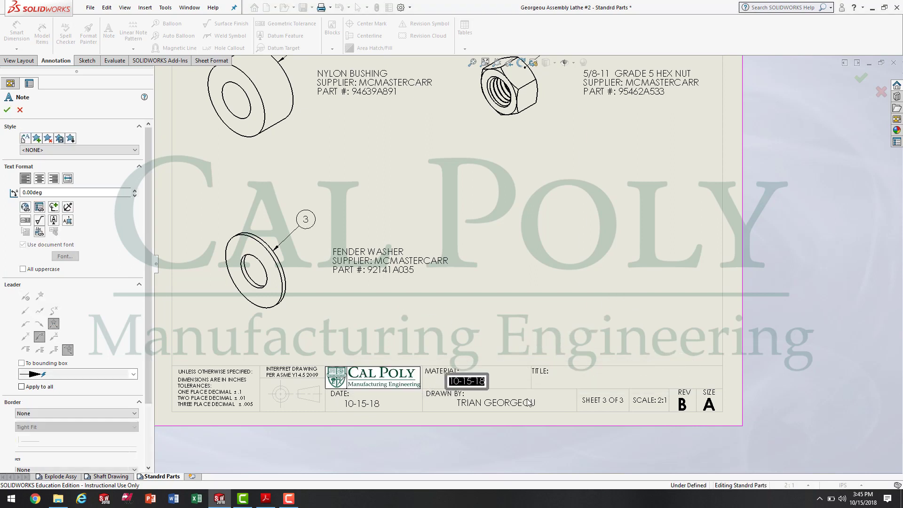
pyautogui.write('N/A')
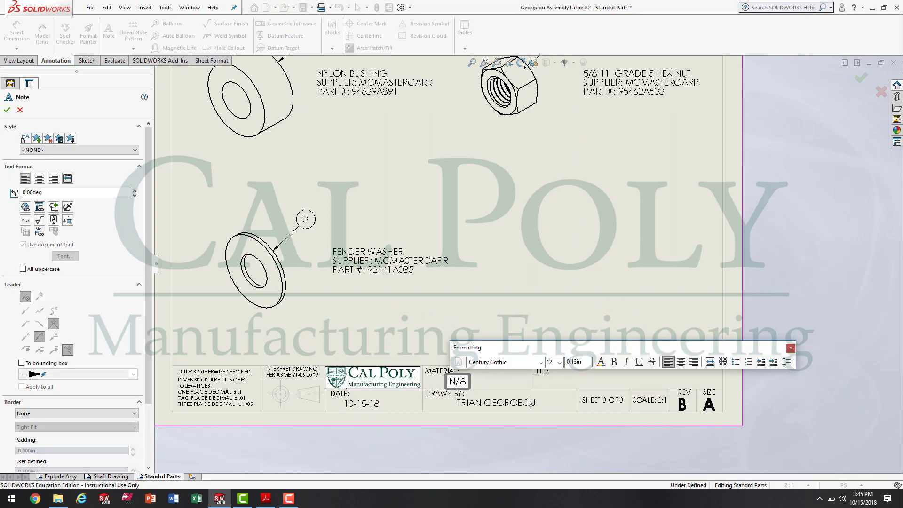
pyautogui.click(506, 285)
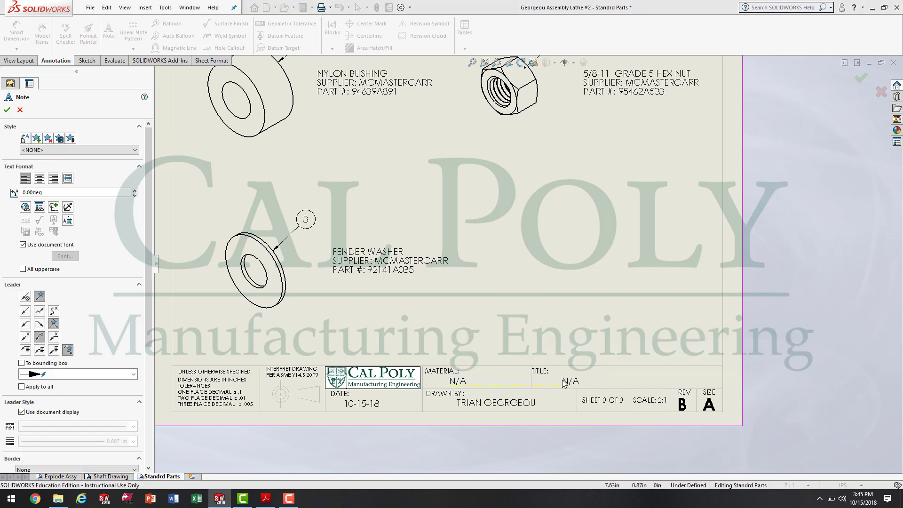
# Add the note "LATHE PROJECT #2 STANDARD PARTS" to the title block's Title field and shift it to sit centred in the field
pyautogui.click(564, 383)
pyautogui.write('LA')
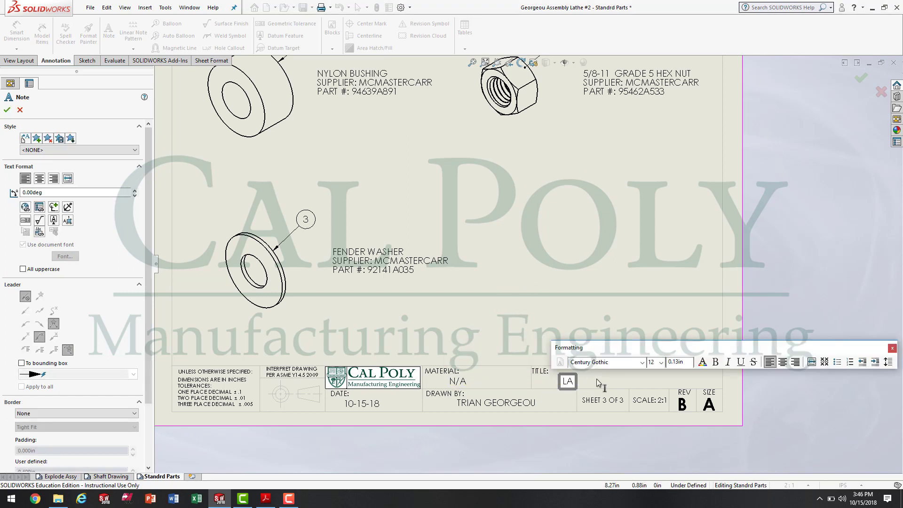
pyautogui.write('THE PROJECT #2 STANDARD PART')
pyautogui.click(562, 287)
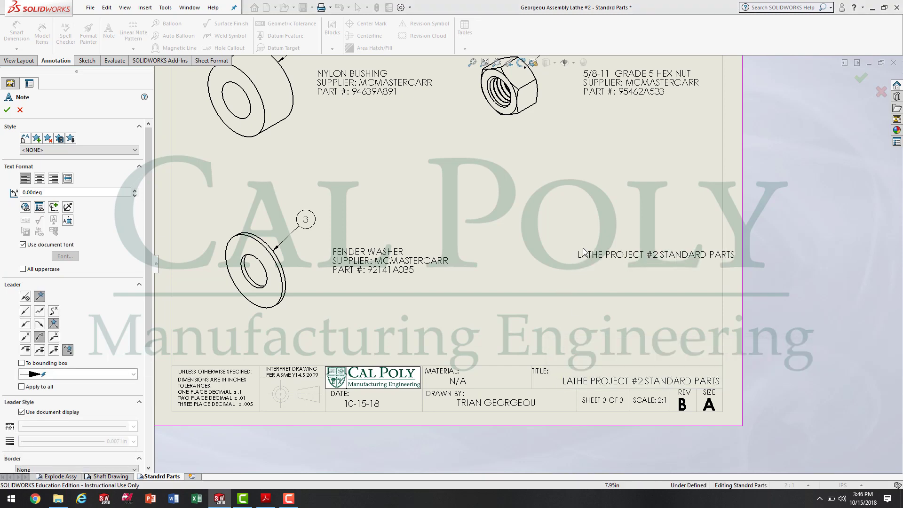
pyautogui.press('Escape')
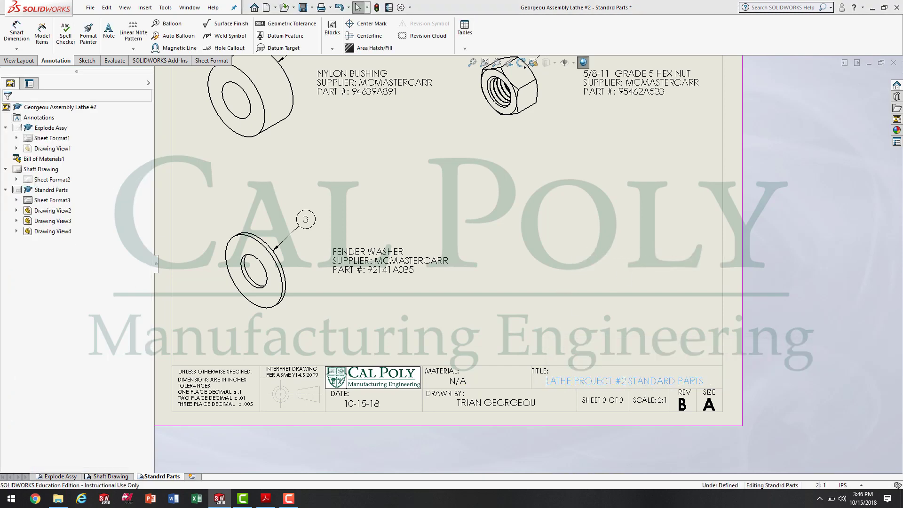
pyautogui.click(640, 385)
pyautogui.click(665, 283)
pyautogui.scroll(4, 665, 282)
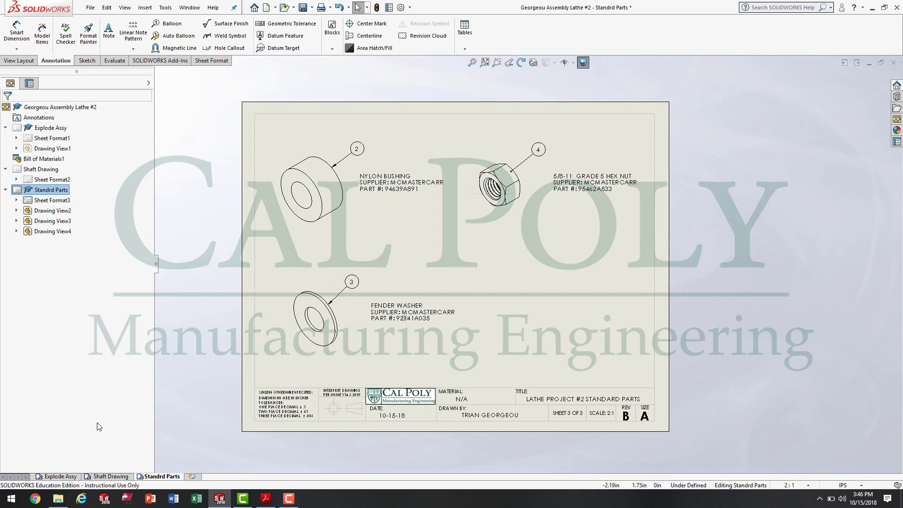
# Look over the Explode Assy sheet and switch to the empty Shaft Drawing sheet
pyautogui.click(70, 477)
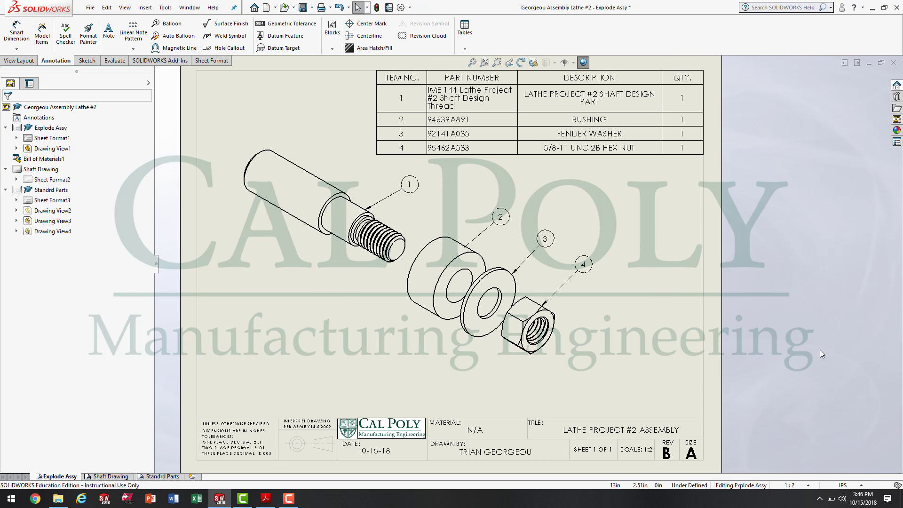
pyautogui.click(111, 477)
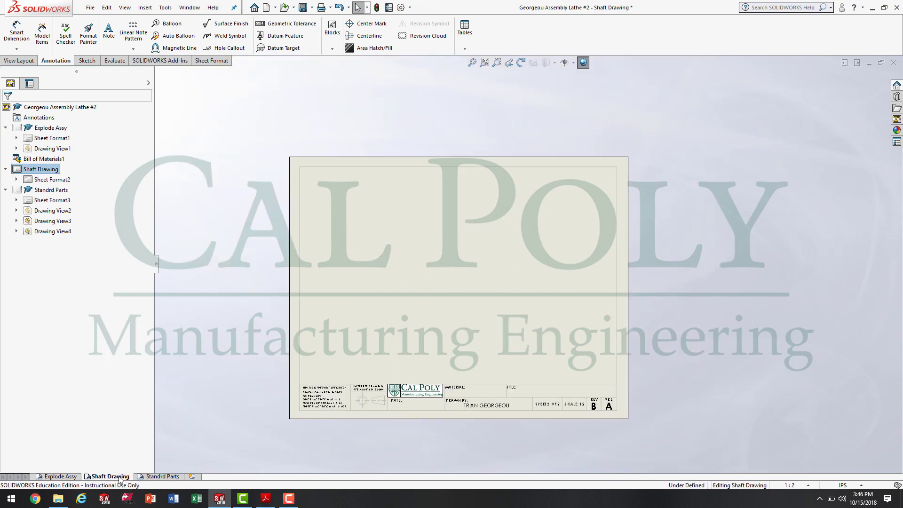
pyautogui.scroll(3, 547, 393)
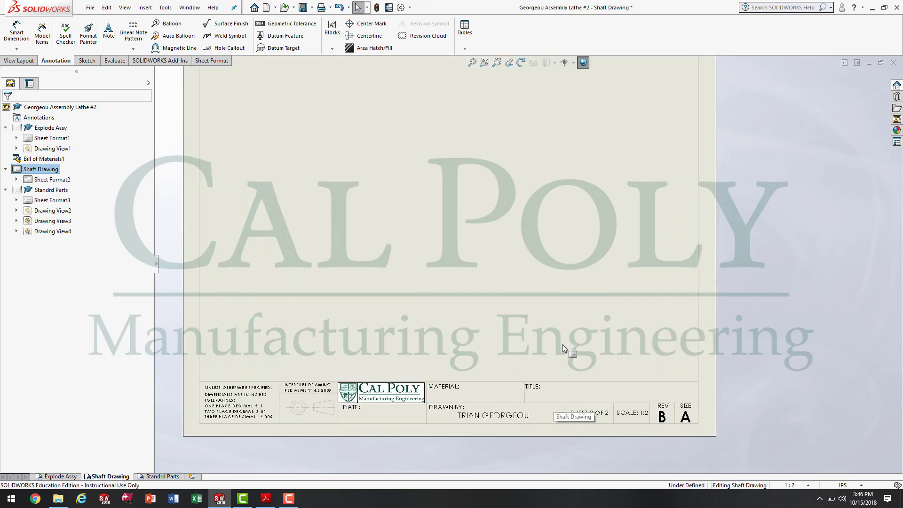
pyautogui.scroll(-4, 554, 255)
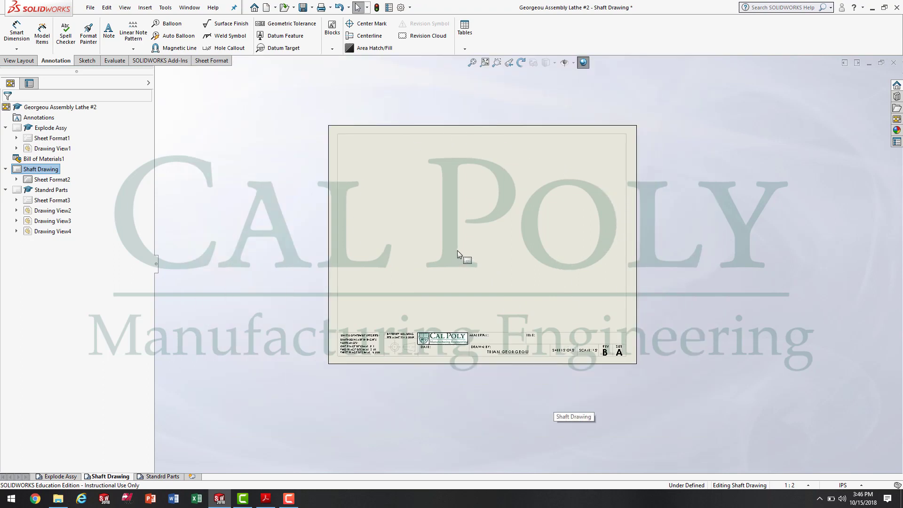
pyautogui.scroll(2, 826, 252)
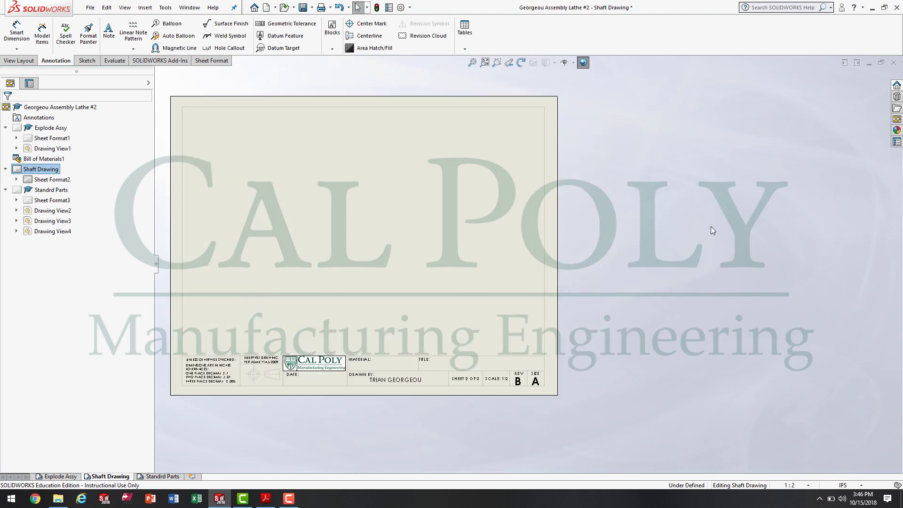
pyautogui.scroll(-3, 658, 216)
# Start a Model View using the part file IME 144 Lathe Project #2 Shaft Design Thread.SLDPRT
pyautogui.click(17, 62)
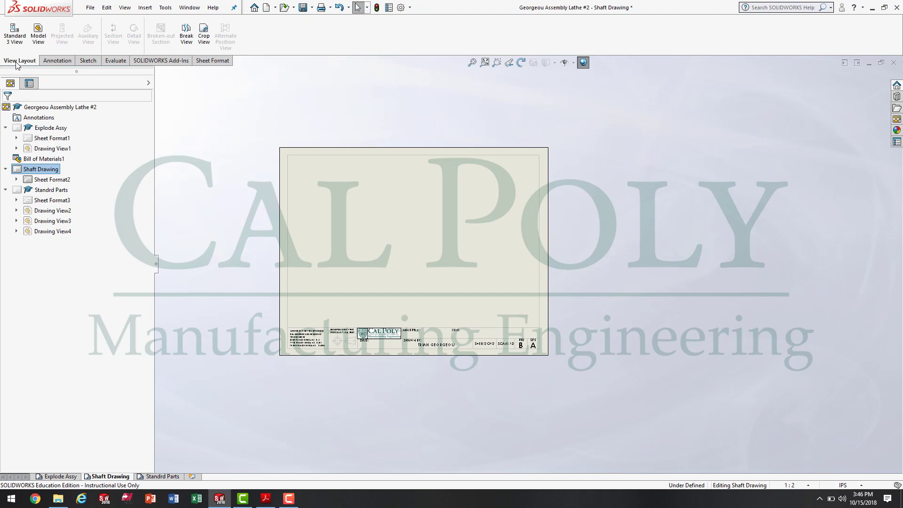
pyautogui.click(39, 28)
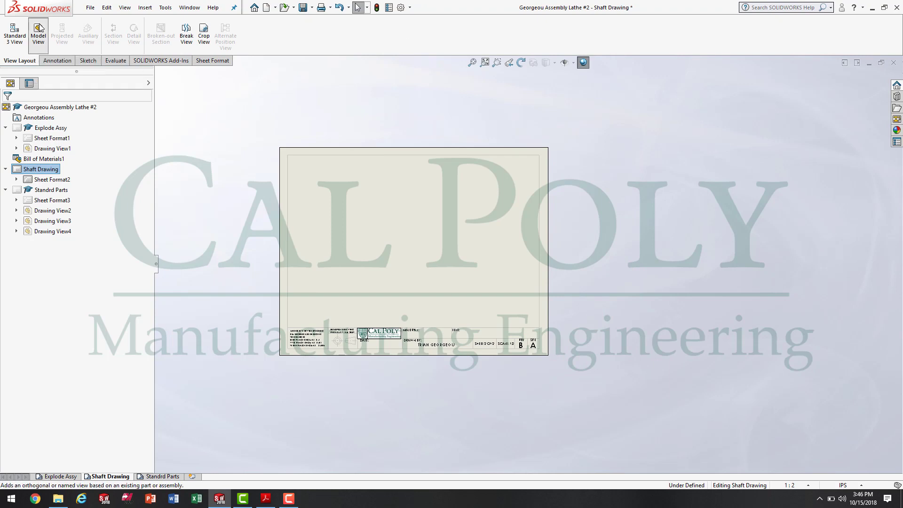
pyautogui.click(92, 239)
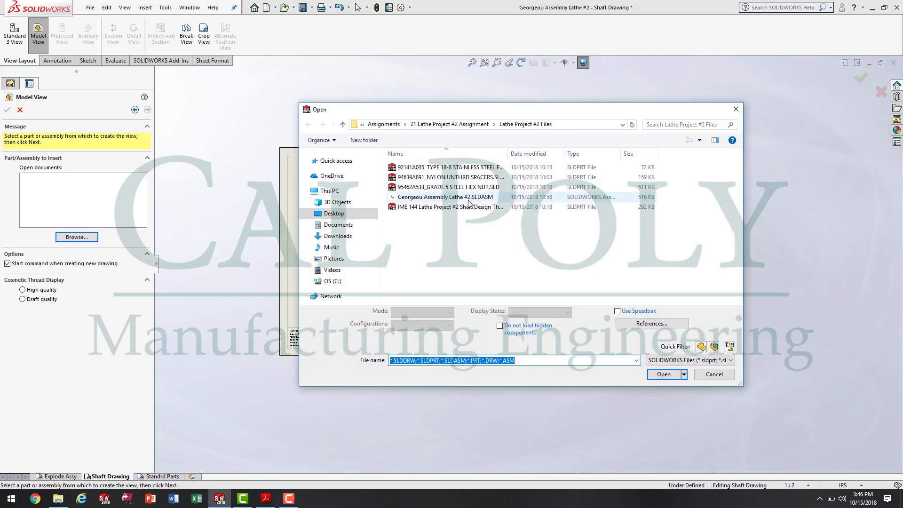
pyautogui.click(479, 207)
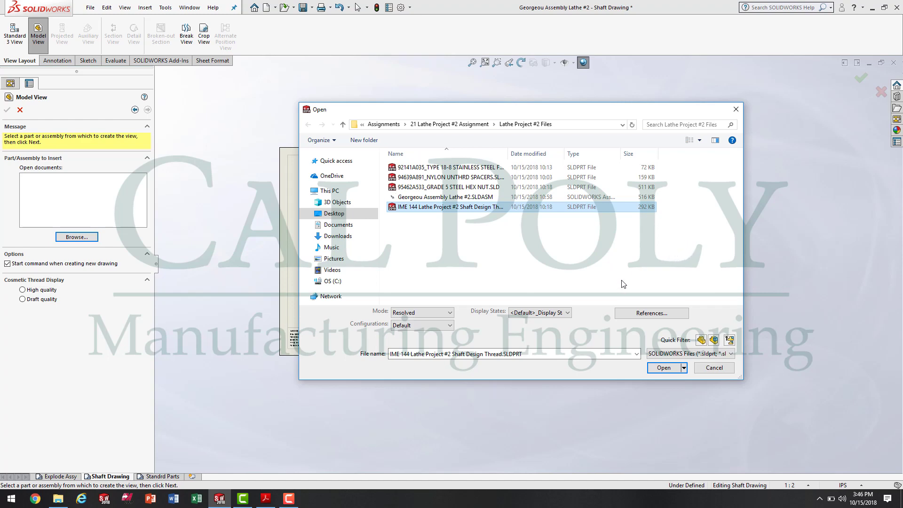
pyautogui.click(664, 368)
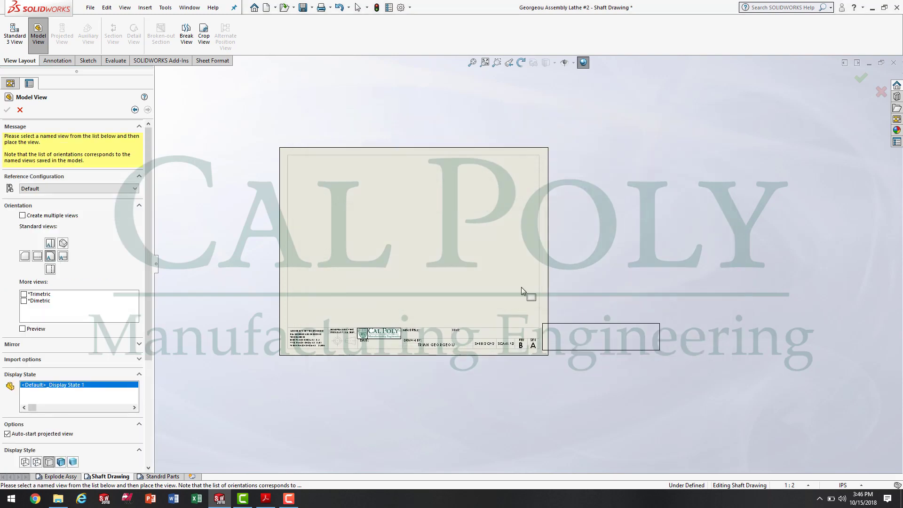
# Place front and isometric views of the shaft together, with Hidden Lines Removed and a custom scale of 1:1
pyautogui.click(65, 244)
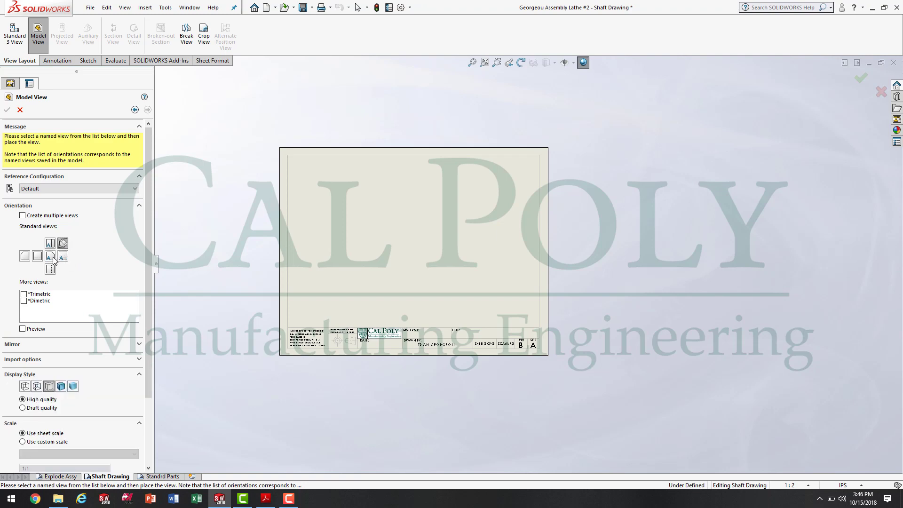
pyautogui.click(53, 257)
pyautogui.click(34, 218)
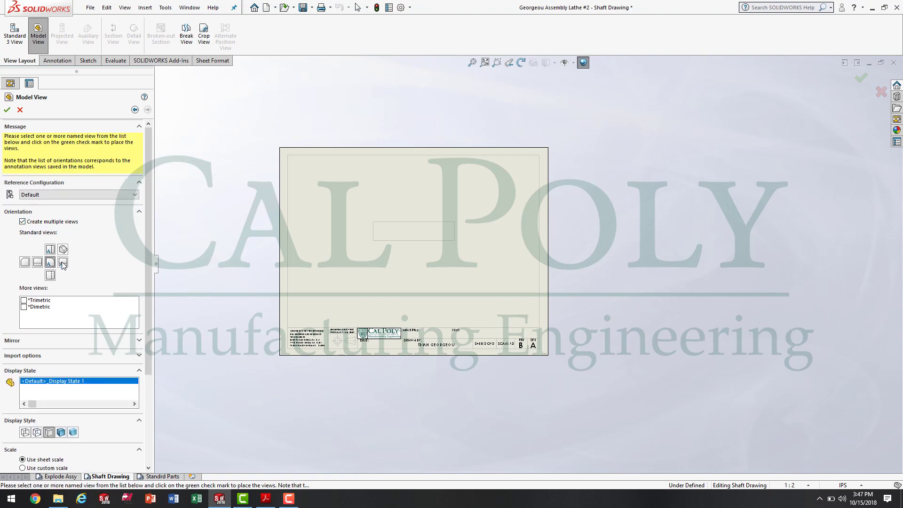
pyautogui.click(64, 251)
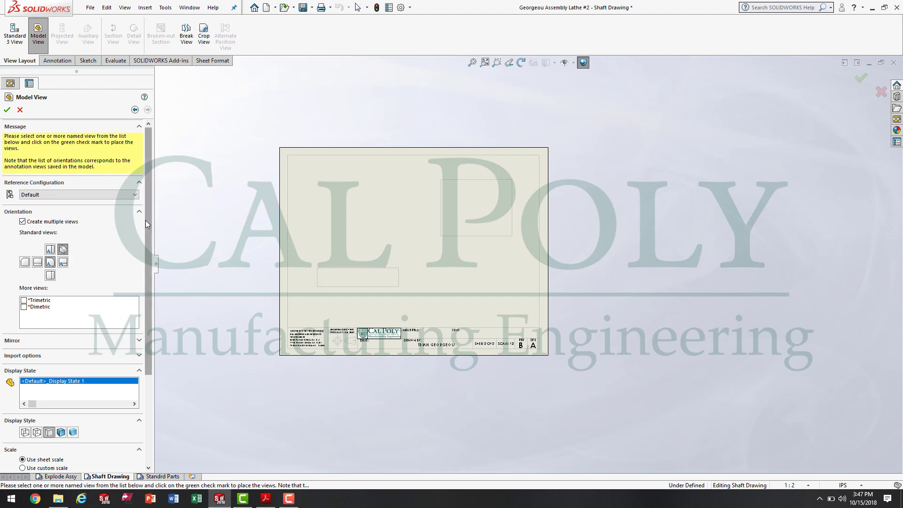
pyautogui.scroll(-3, 140, 287)
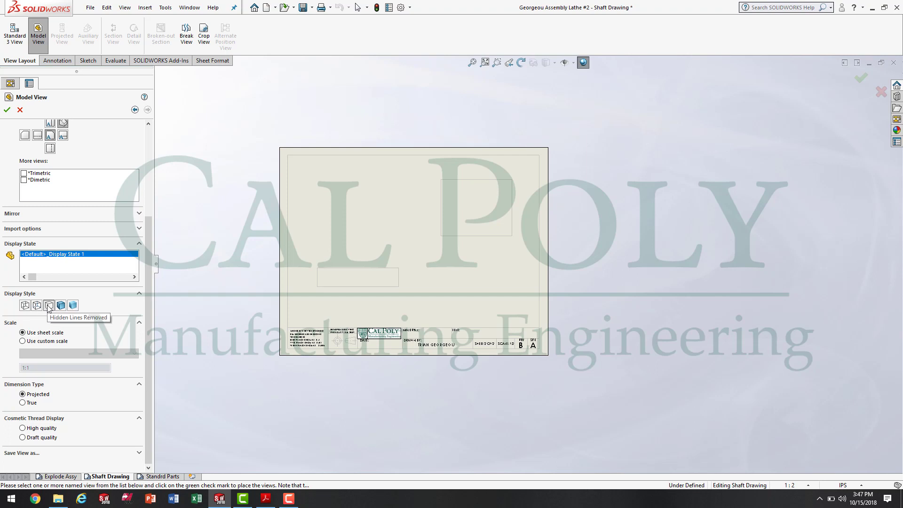
pyautogui.click(49, 306)
pyautogui.click(56, 342)
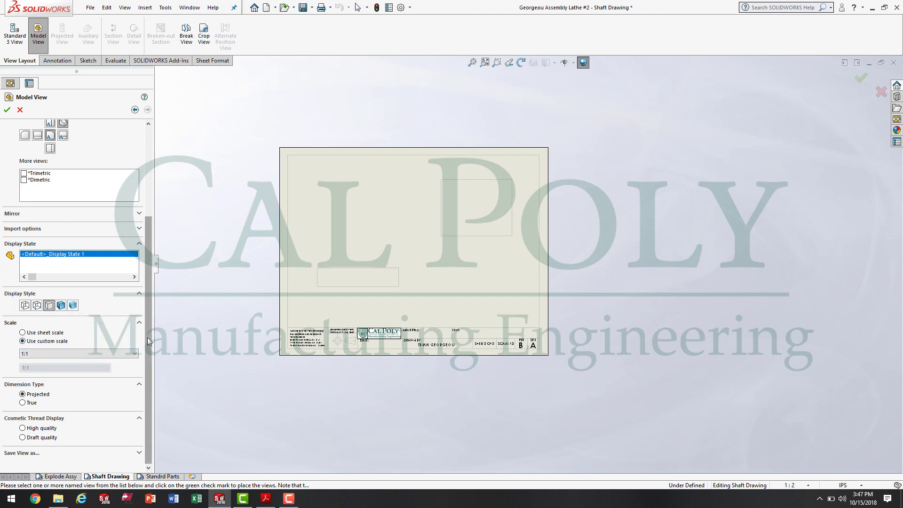
pyautogui.click(7, 109)
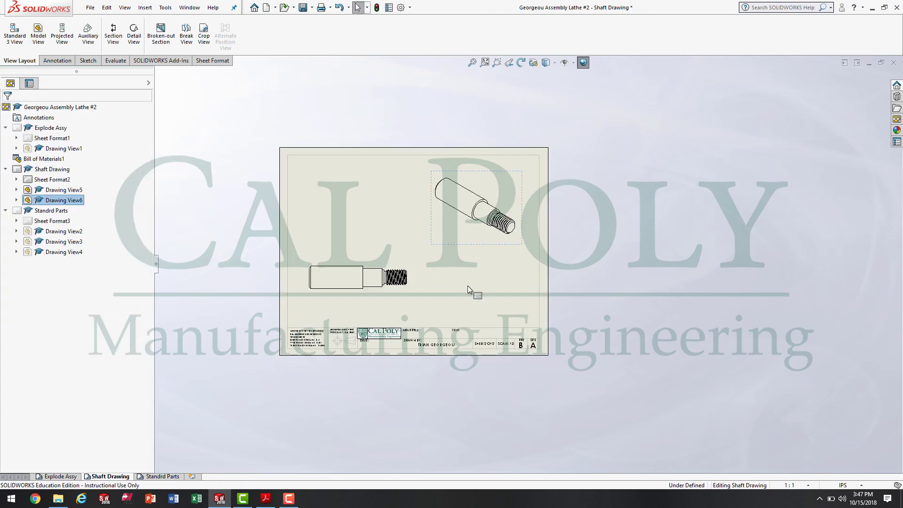
# Move the shaft's isometric view into the upper right corner of the sheet
pyautogui.scroll(-3, 405, 276)
pyautogui.click(464, 315)
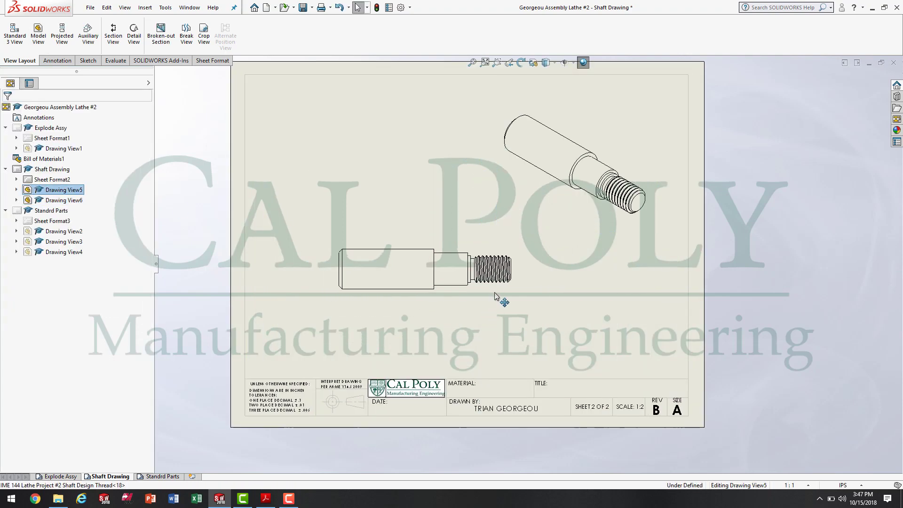
pyautogui.moveTo(584, 225)
pyautogui.mouseDown()
pyautogui.moveTo(589, 236)
pyautogui.moveTo(620, 201)
pyautogui.mouseUp()
pyautogui.click(591, 334)
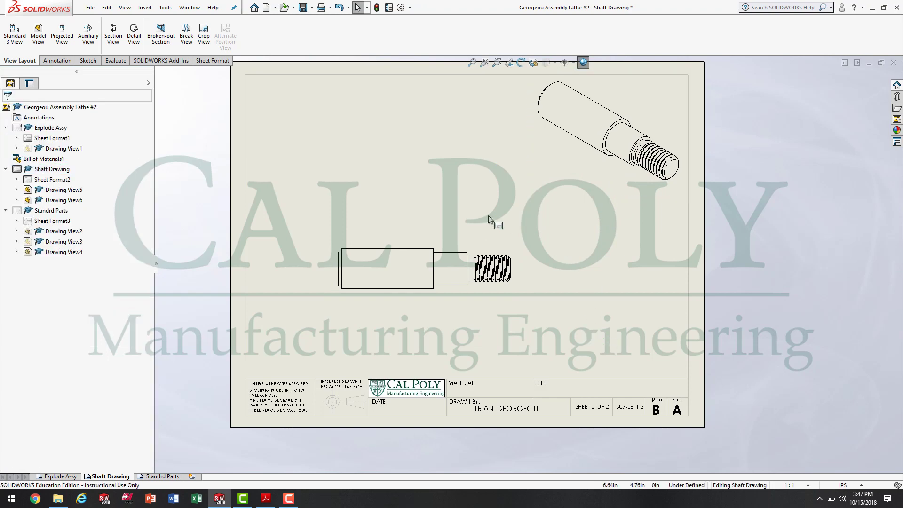
# Switch to the Shaft Design Assembly Packet PDF in Acrobat Reader, examine the shaft design page, and return to SOLIDWORKS
pyautogui.scroll(-2, 511, 282)
pyautogui.scroll(4, 517, 300)
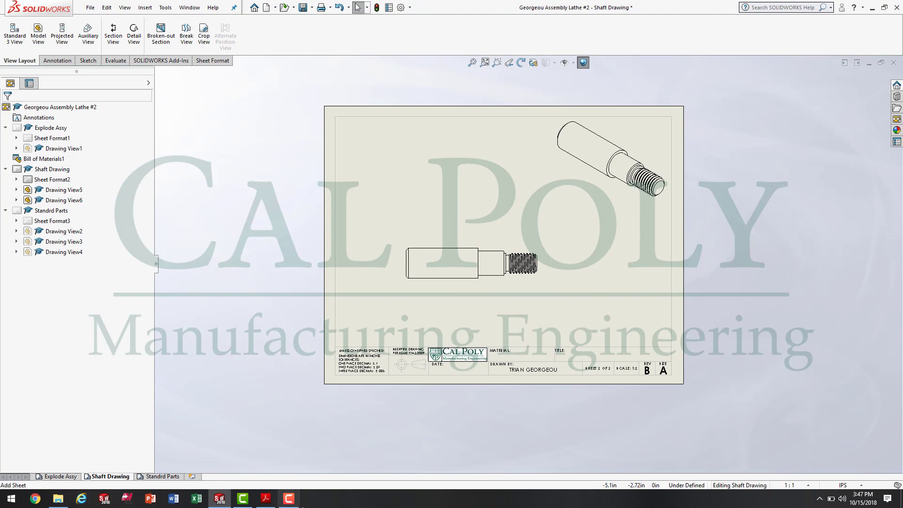
pyautogui.click(265, 498)
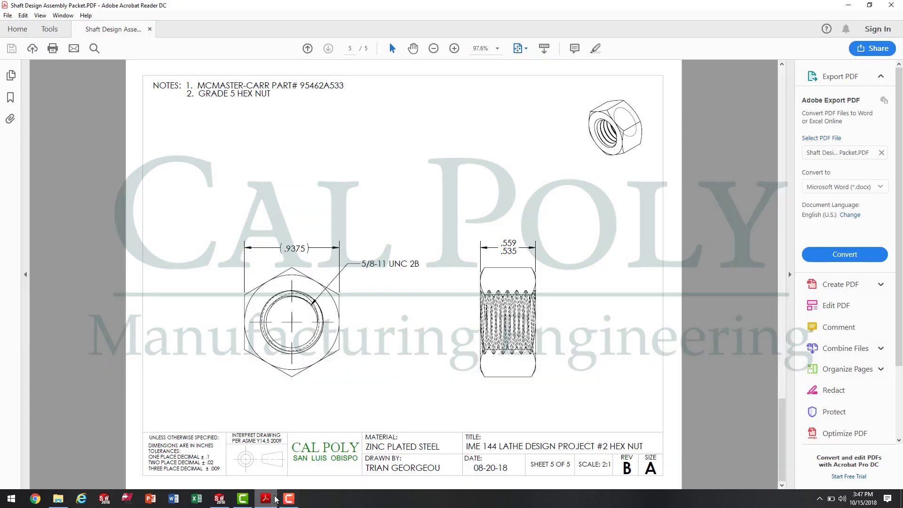
pyautogui.scroll(-1, 308, 431)
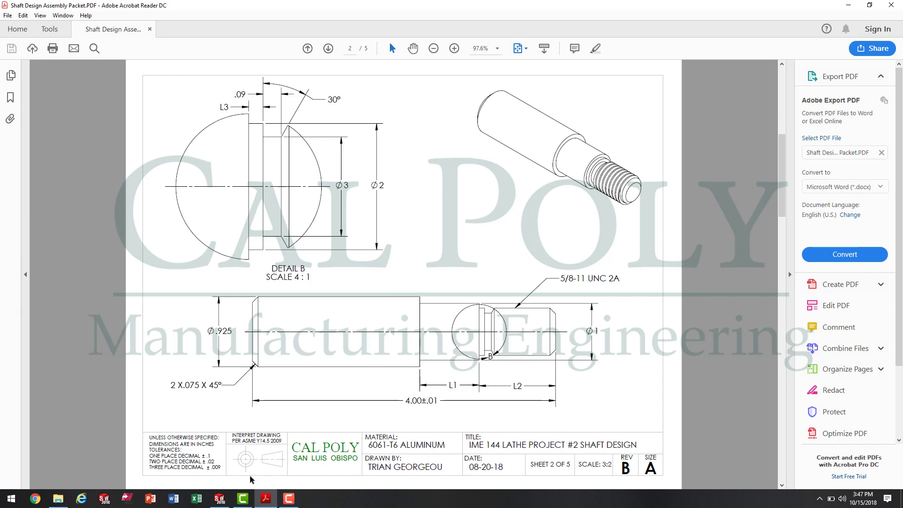
pyautogui.click(219, 498)
# Set the Shaft Drawing sheet's scale to 3:2 in its sheet properties
pyautogui.scroll(-2, 640, 375)
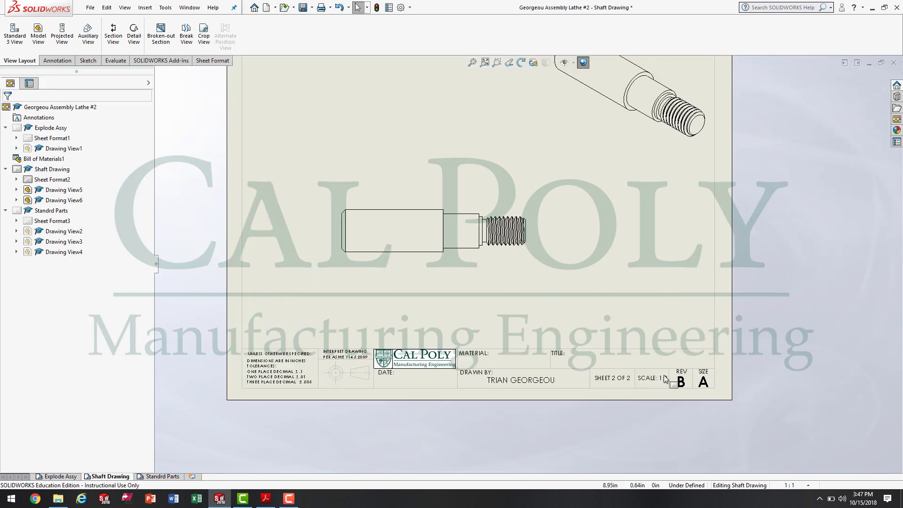
pyautogui.scroll(-2, 642, 381)
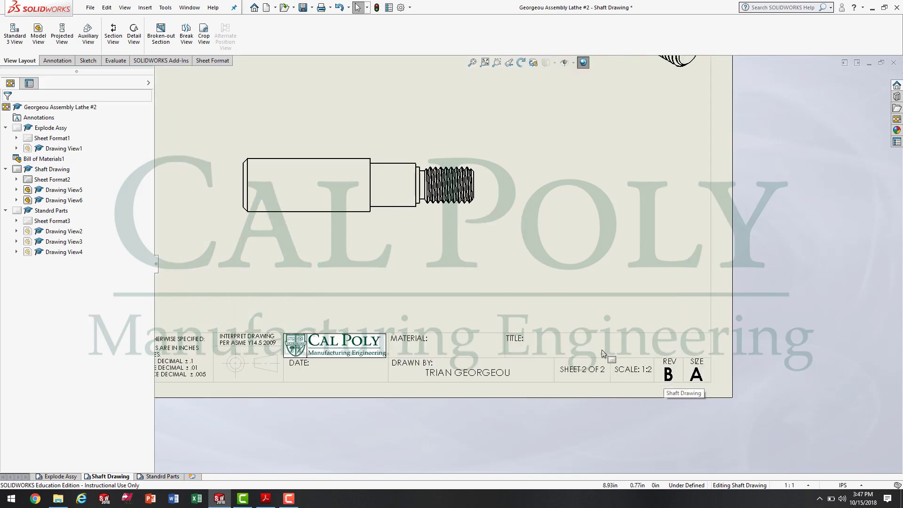
pyautogui.rightClick(106, 477)
pyautogui.click(127, 455)
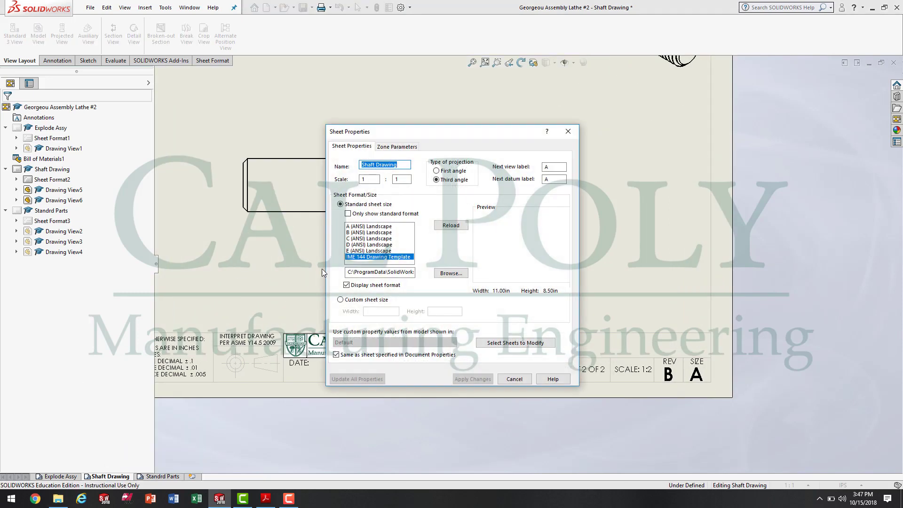
pyautogui.doubleClick(367, 177)
pyautogui.write('3')
pyautogui.press('BackSpace')
pyautogui.write('2')
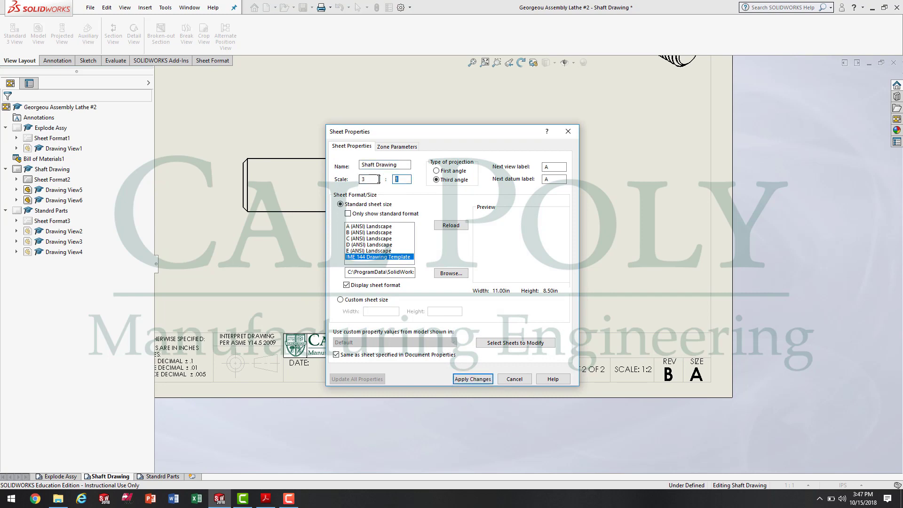
pyautogui.click(482, 379)
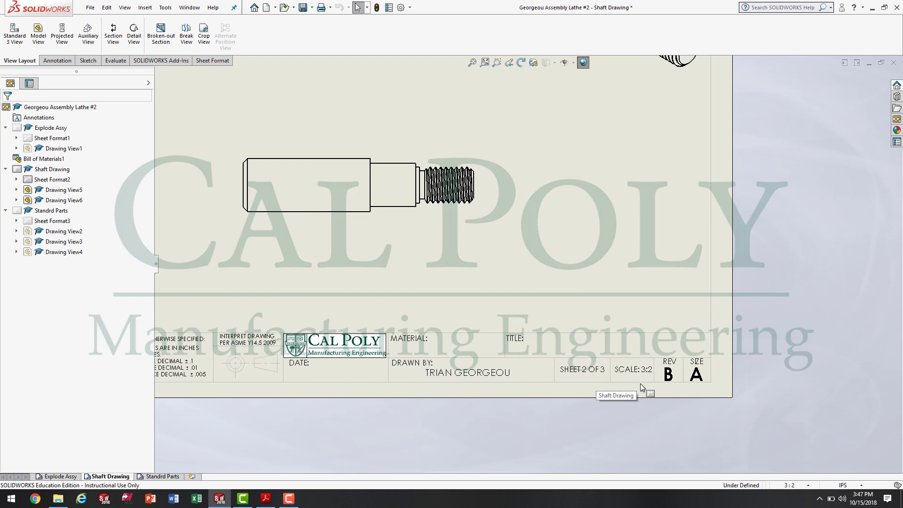
# Give the shaft's front view a user-defined custom scale of 3:2
pyautogui.press('f')
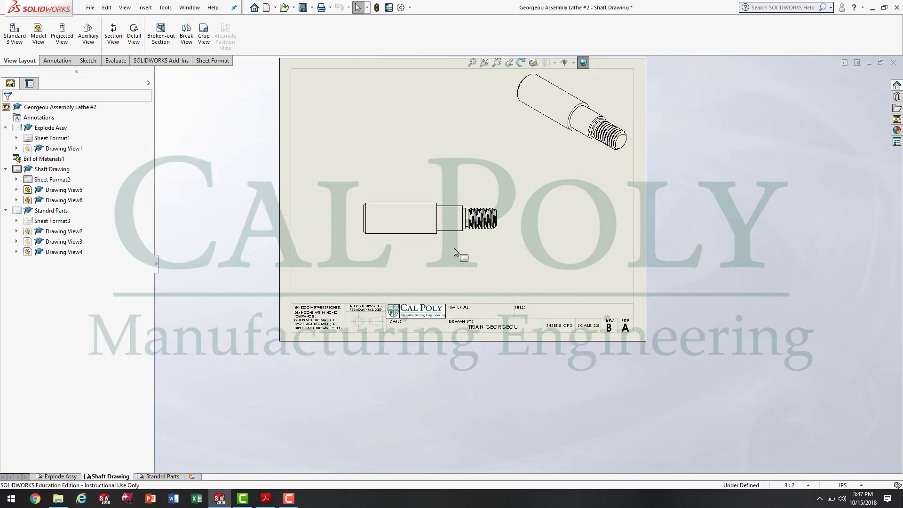
pyautogui.click(459, 236)
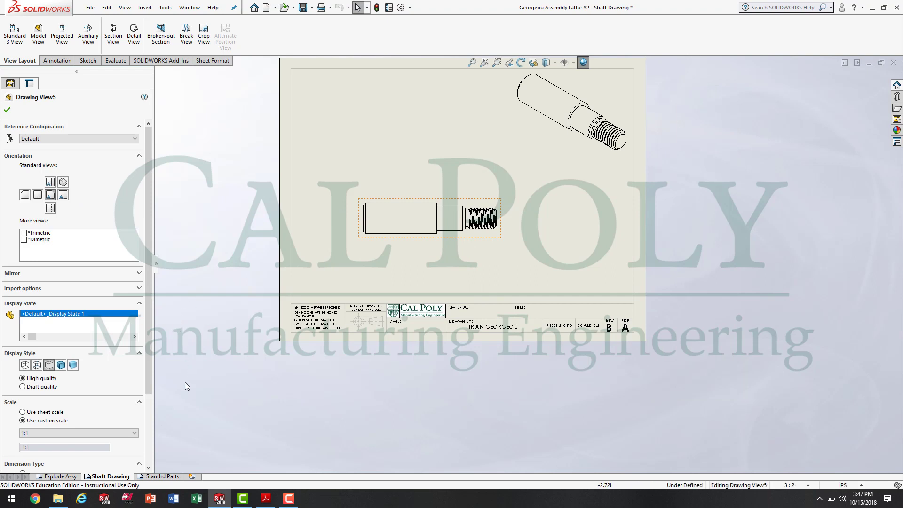
pyautogui.click(52, 432)
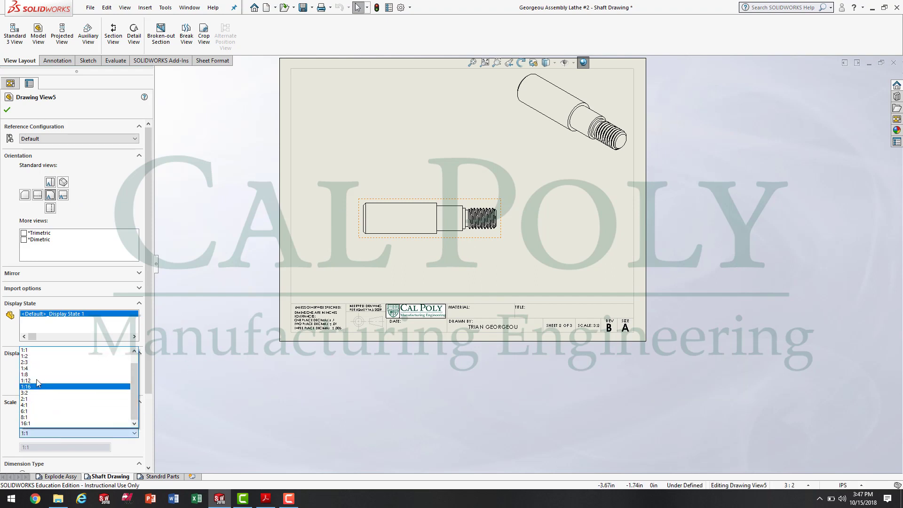
pyautogui.click(52, 444)
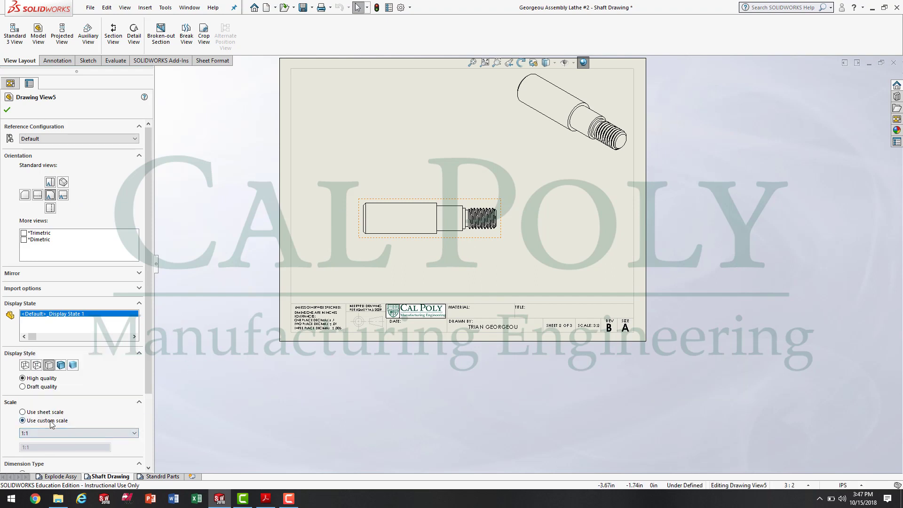
pyautogui.click(56, 433)
pyautogui.click(36, 350)
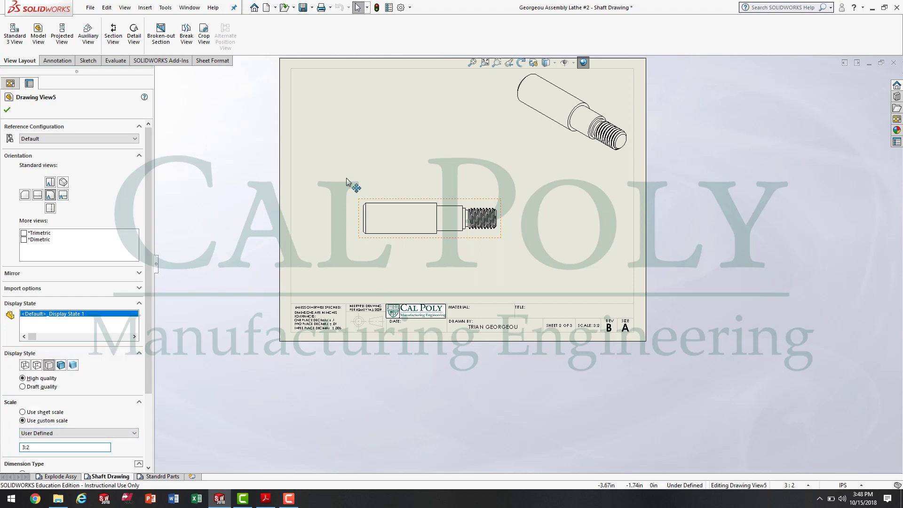
pyautogui.press('Return')
pyautogui.click(498, 165)
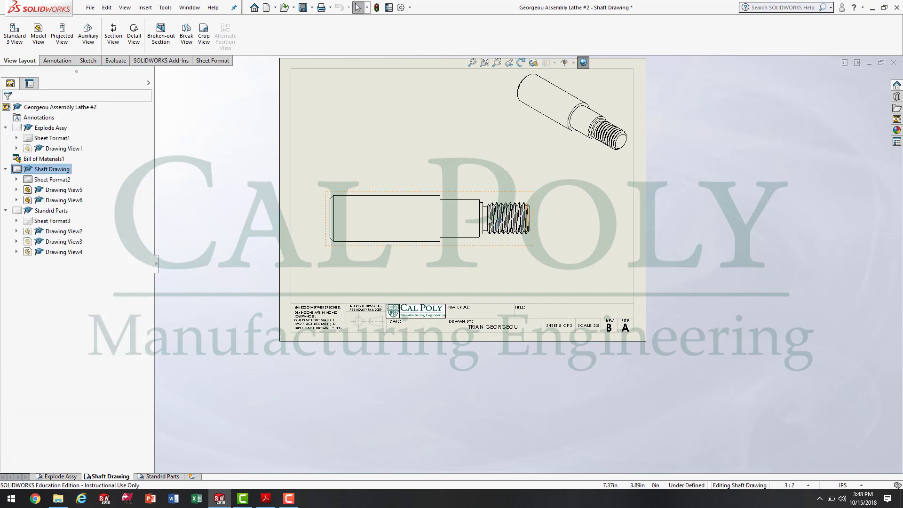
# Shift the shaft's front view slightly right and down, keeping it above the title block
pyautogui.click(428, 255)
pyautogui.moveTo(458, 244); pyautogui.dragTo(483, 253)
pyautogui.scroll(3, 528, 271)
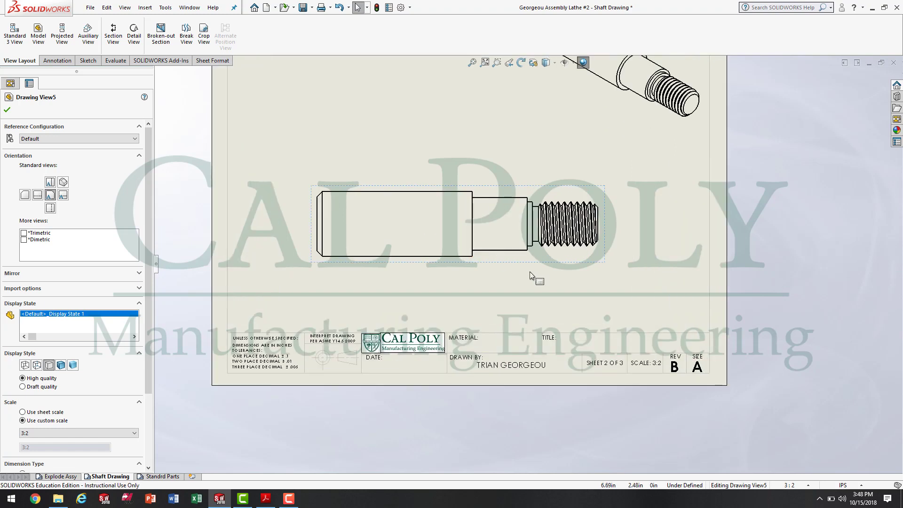
pyautogui.click(529, 274)
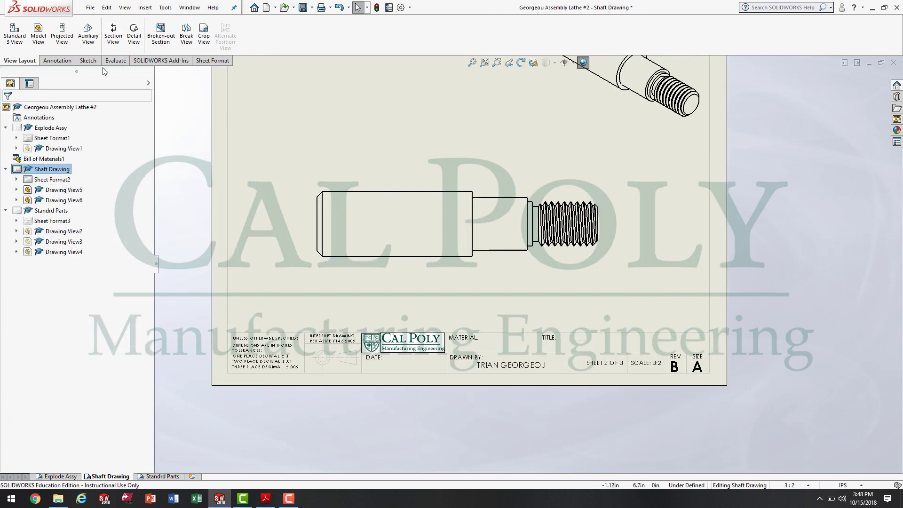
# Add a centerline between the upper and lower edges of the shaft's largest-diameter section in the front view
pyautogui.click(60, 64)
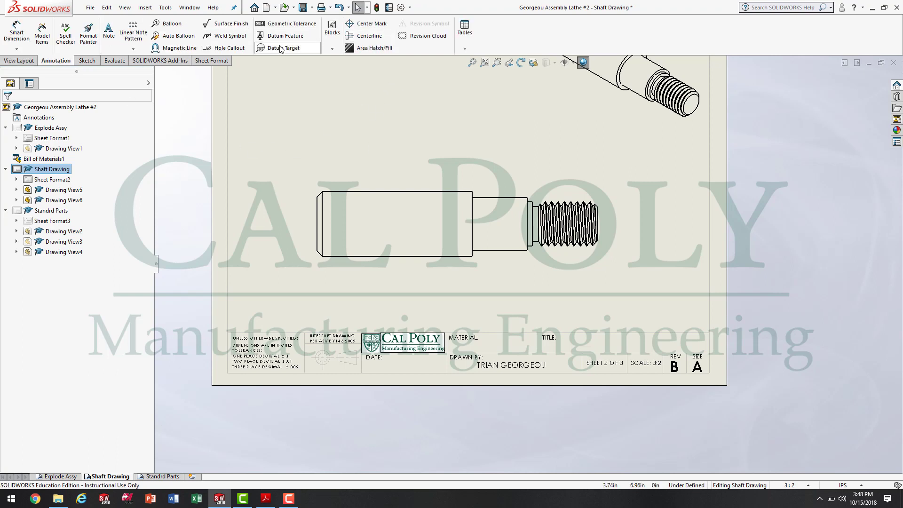
pyautogui.click(367, 36)
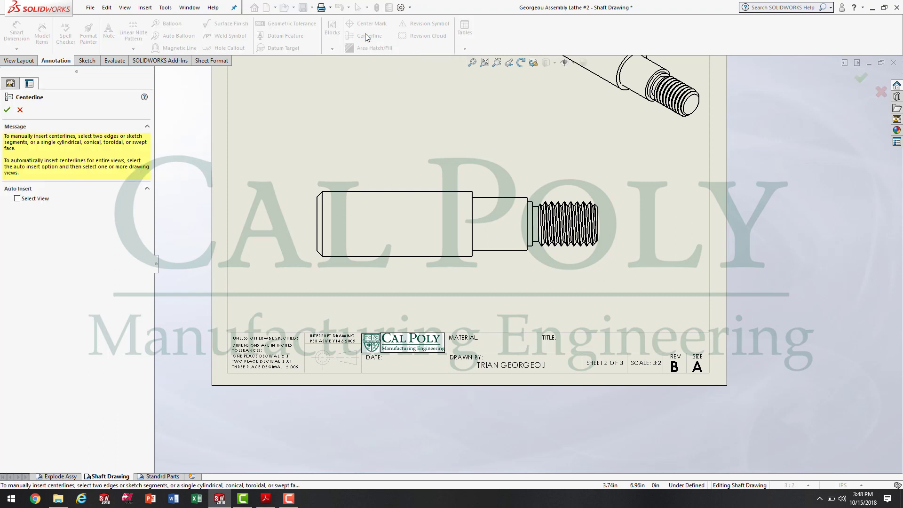
pyautogui.click(441, 191)
pyautogui.click(454, 257)
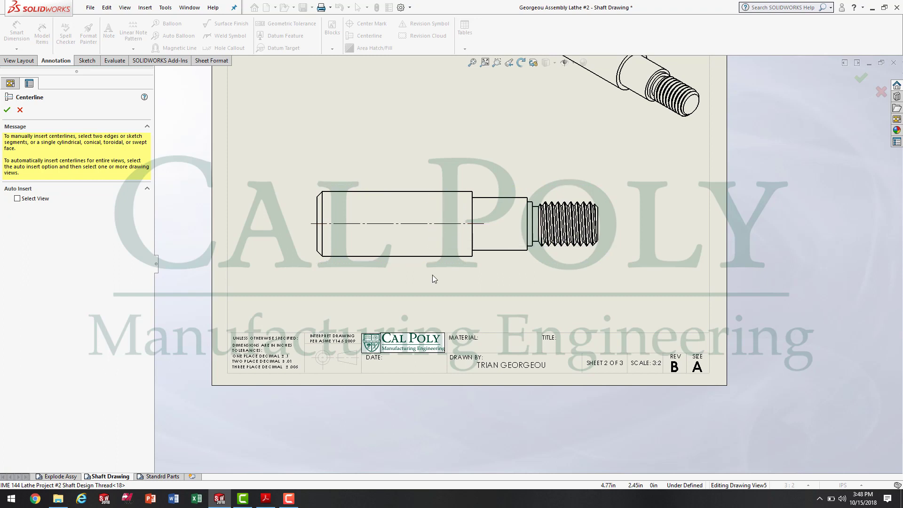
# Extend the shaft's centerline along the full length of the front view, past the threaded end
pyautogui.click(443, 227)
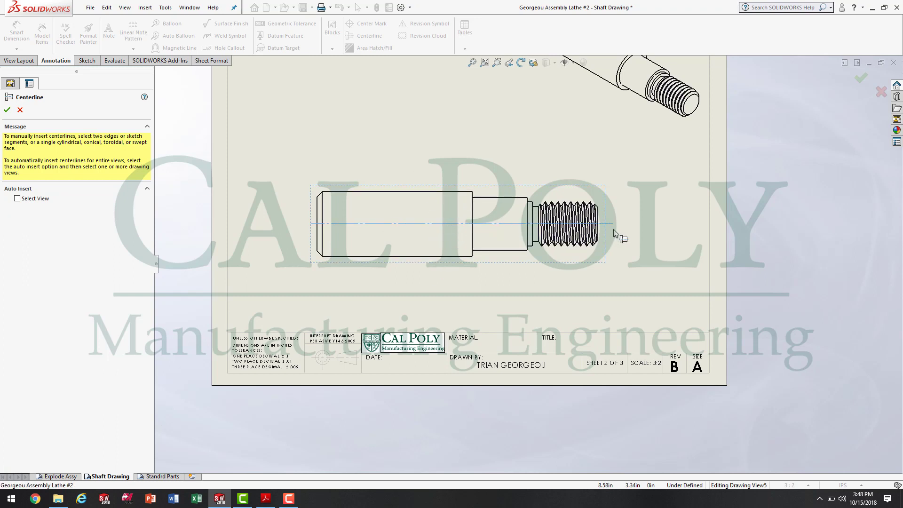
pyautogui.click(310, 224)
pyautogui.click(7, 111)
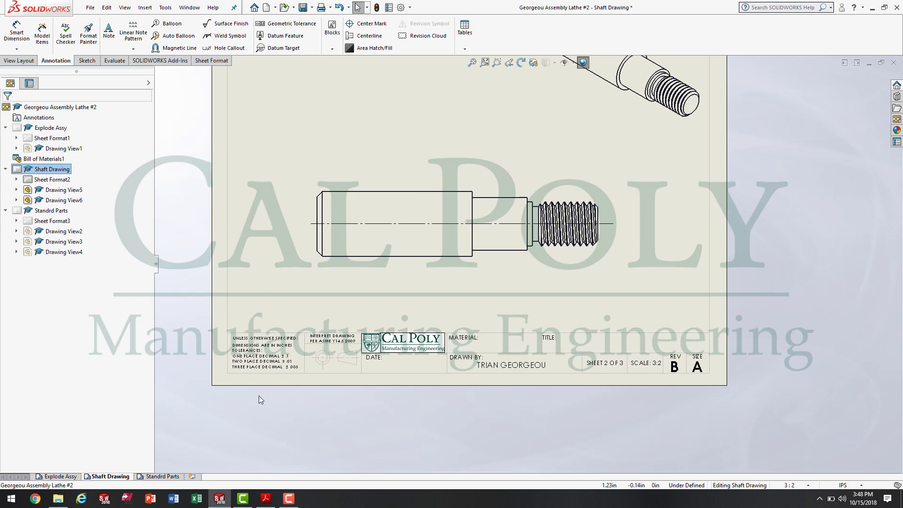
# Switch to Adobe Acrobat Reader to check the shaft dimensions on the reference sheet, and return to the SOLIDWORKS drawing
pyautogui.click(265, 498)
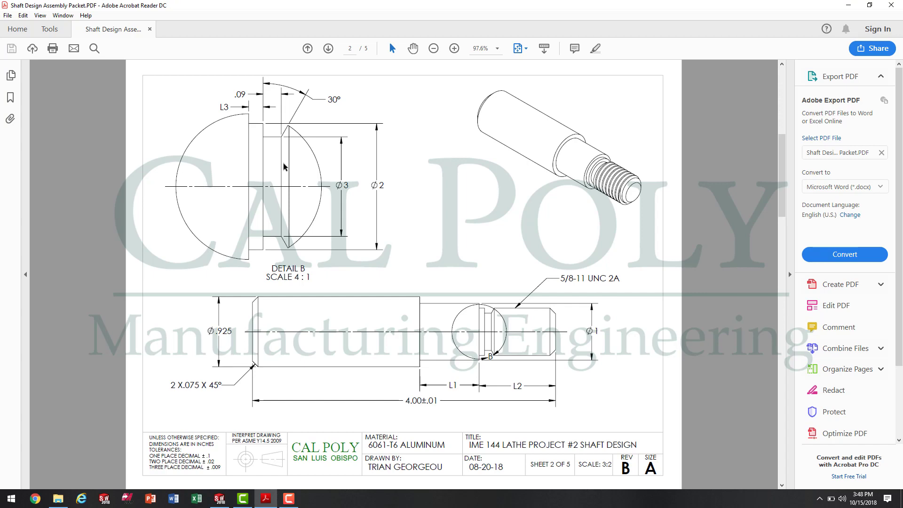
pyautogui.click(220, 498)
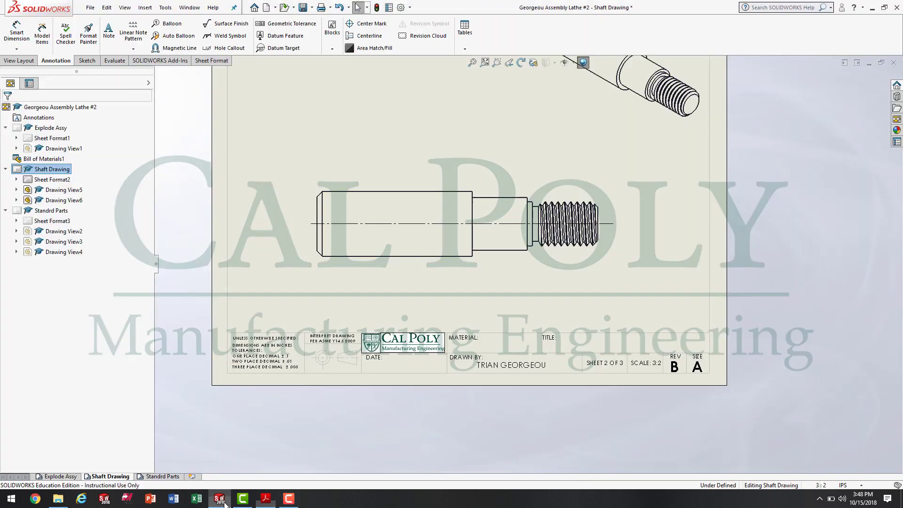
pyautogui.press('f')
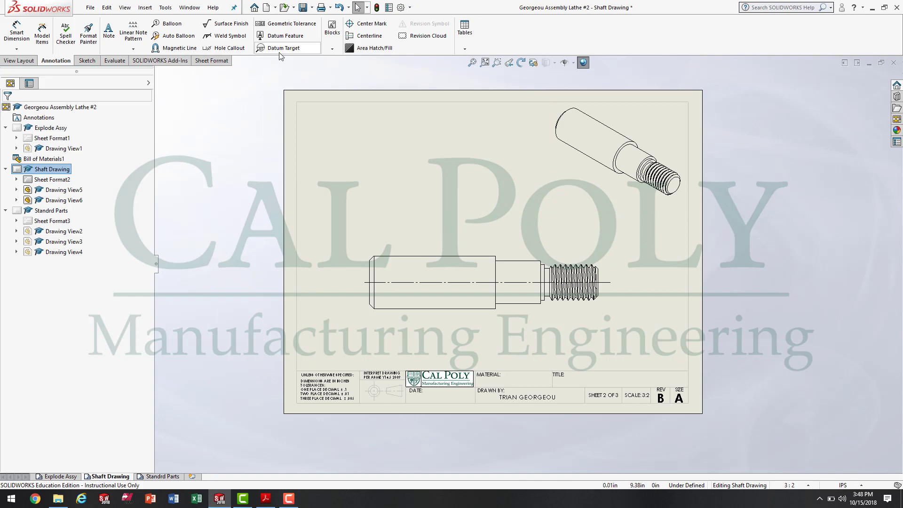
# Dimension the diameter of the large shaft section beside its chamfered end, with the precision set to .123
pyautogui.click(18, 30)
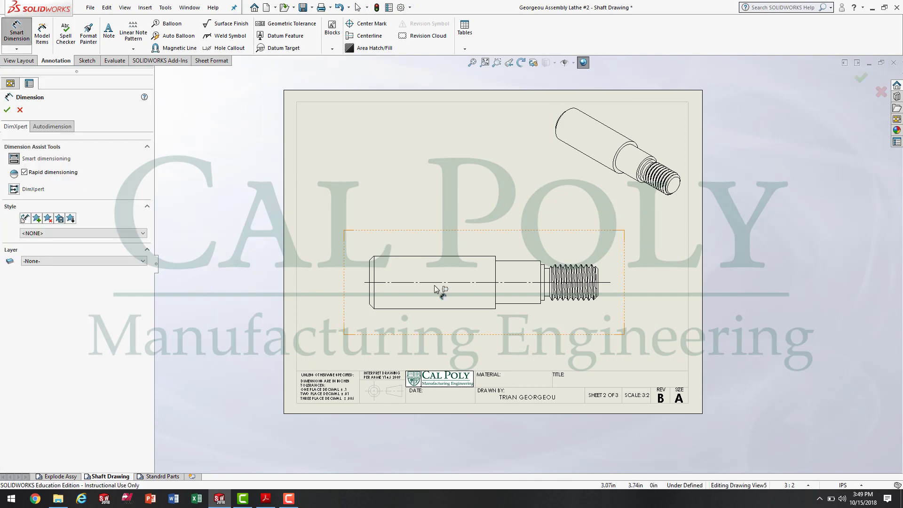
pyautogui.scroll(-2, 414, 284)
pyautogui.click(359, 262)
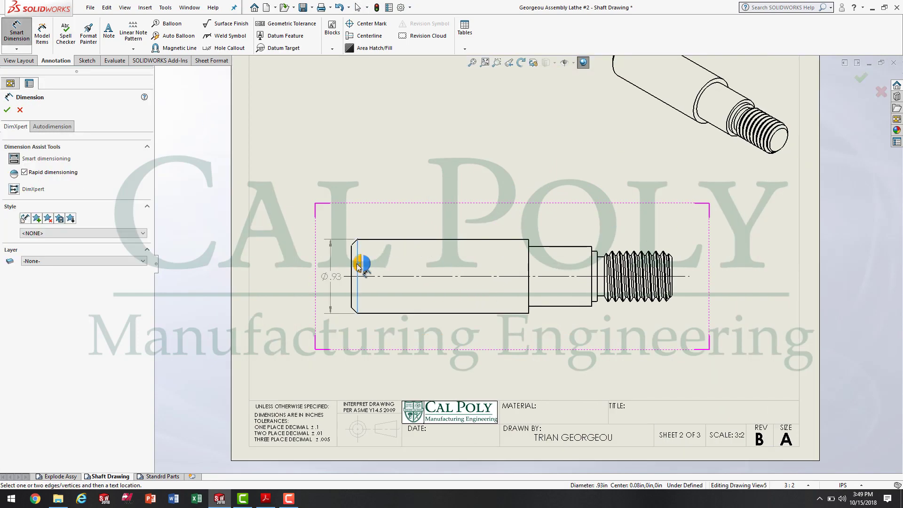
pyautogui.click(318, 278)
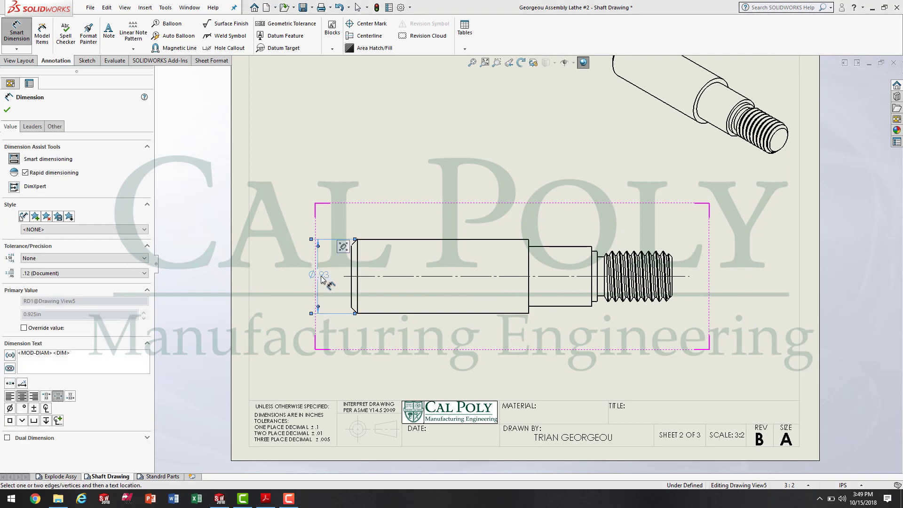
pyautogui.click(100, 273)
pyautogui.click(69, 303)
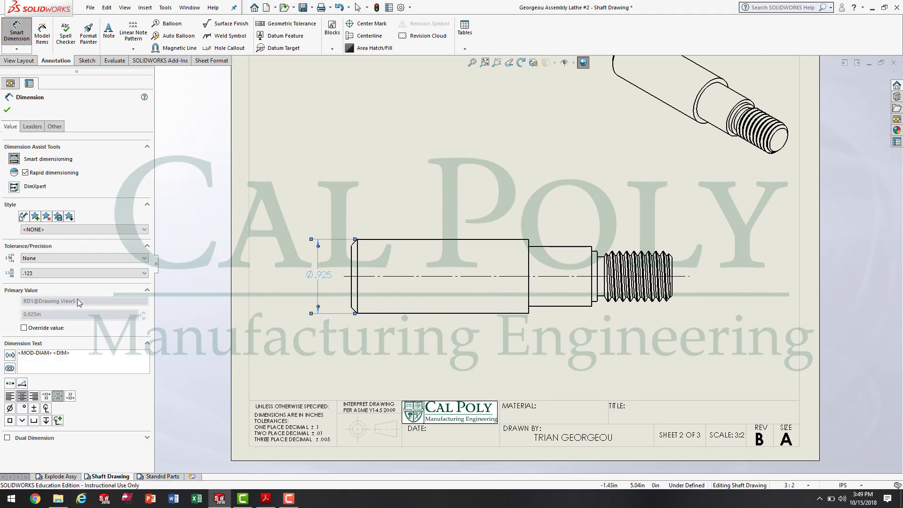
# Move the large section's diameter dimension slightly farther away from the chamfered end of the shaft
pyautogui.click(344, 352)
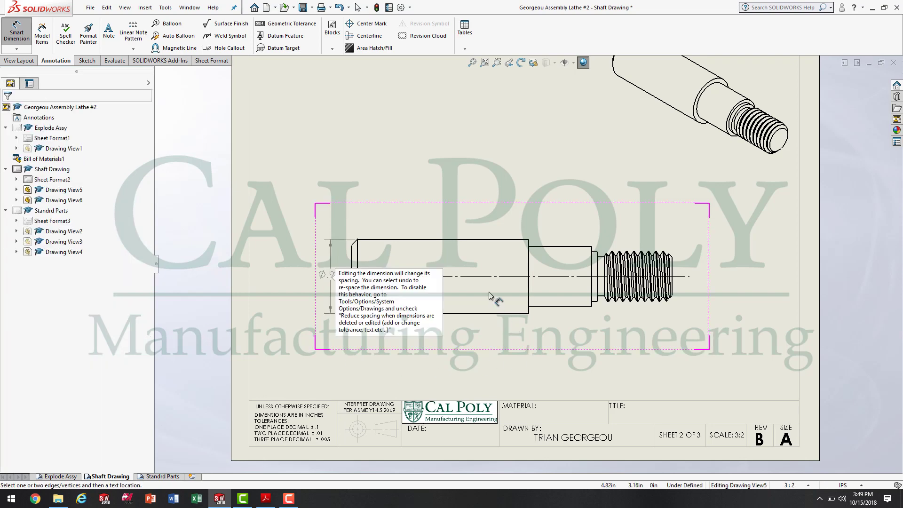
pyautogui.scroll(1, 470, 287)
pyautogui.scroll(-4, 475, 280)
pyautogui.moveTo(351, 273); pyautogui.dragTo(329, 275)
pyautogui.scroll(2, 528, 266)
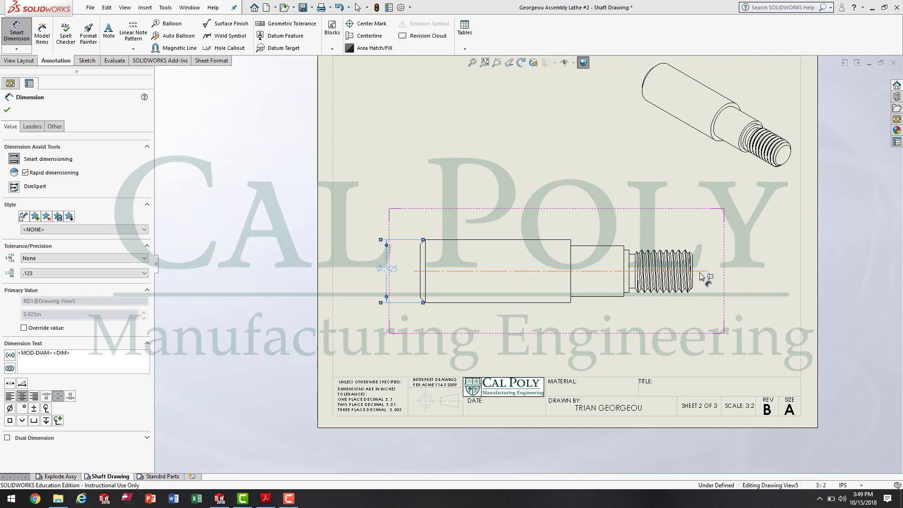
pyautogui.click(705, 275)
# Check the reference PDF, and add a detail view above the shaft from a circle of about 0.45 radius around the thread relief
pyautogui.click(265, 498)
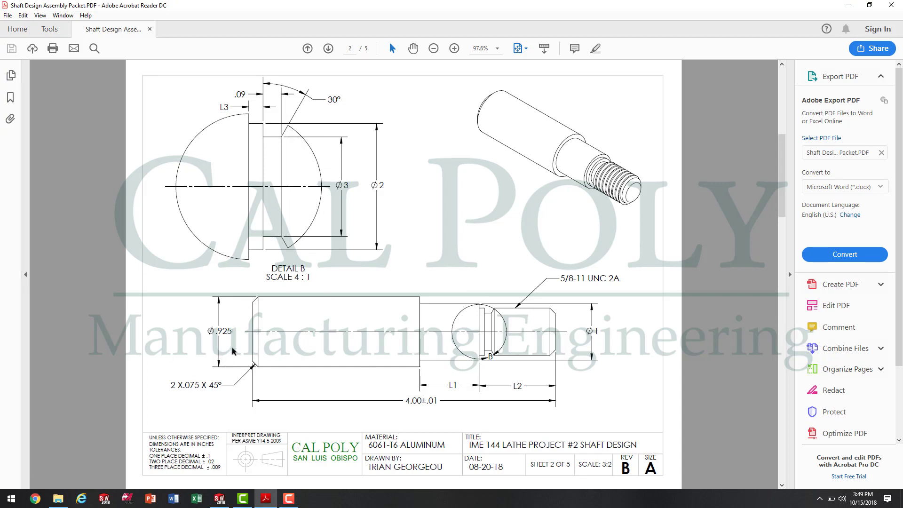
pyautogui.click(219, 498)
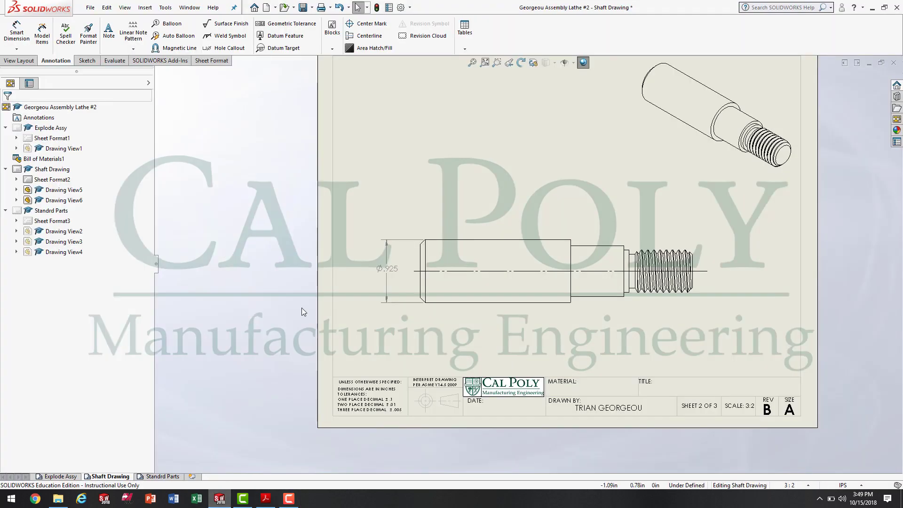
pyautogui.click(24, 61)
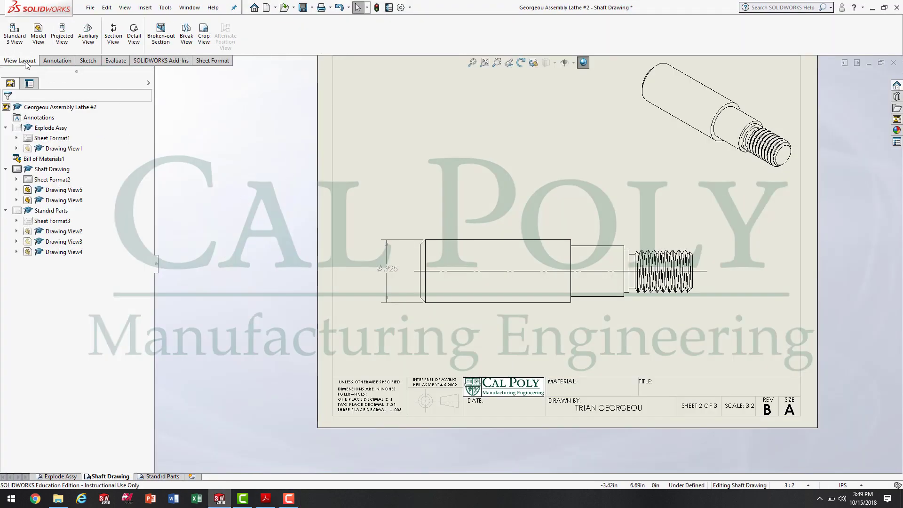
pyautogui.click(136, 35)
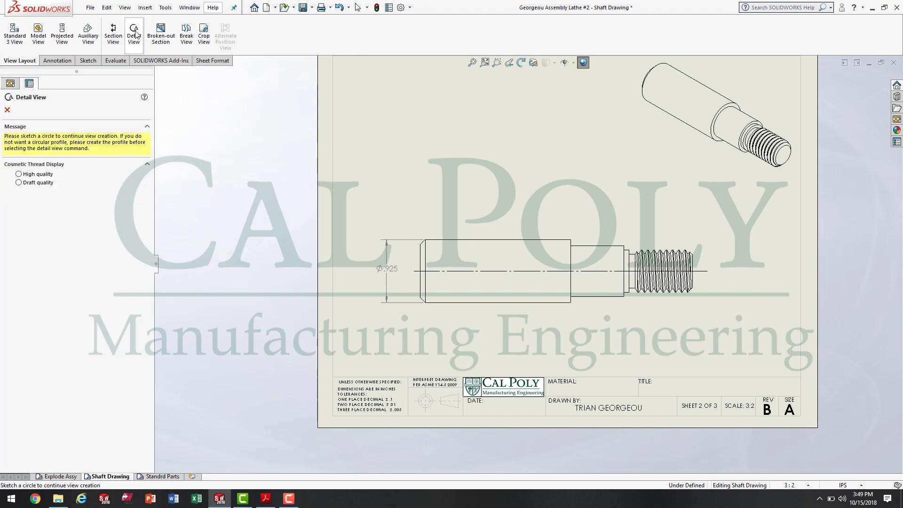
pyautogui.scroll(-3, 680, 270)
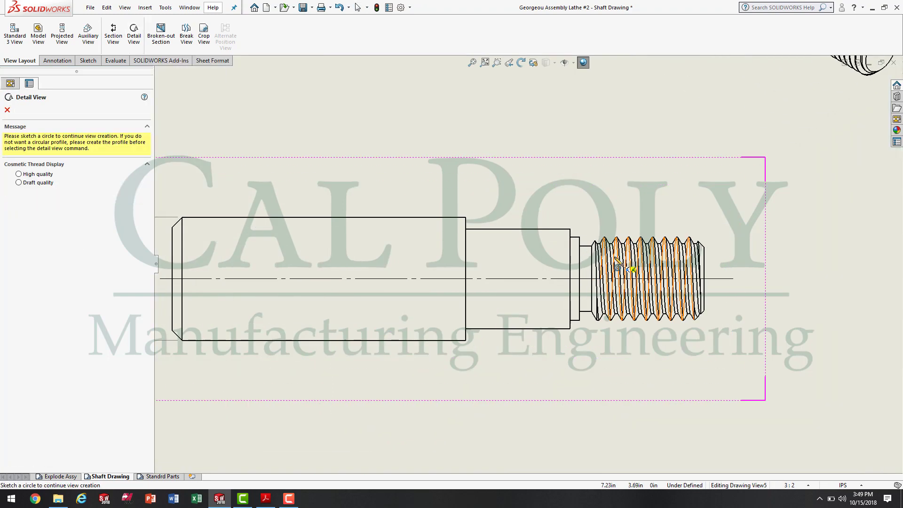
pyautogui.click(585, 278)
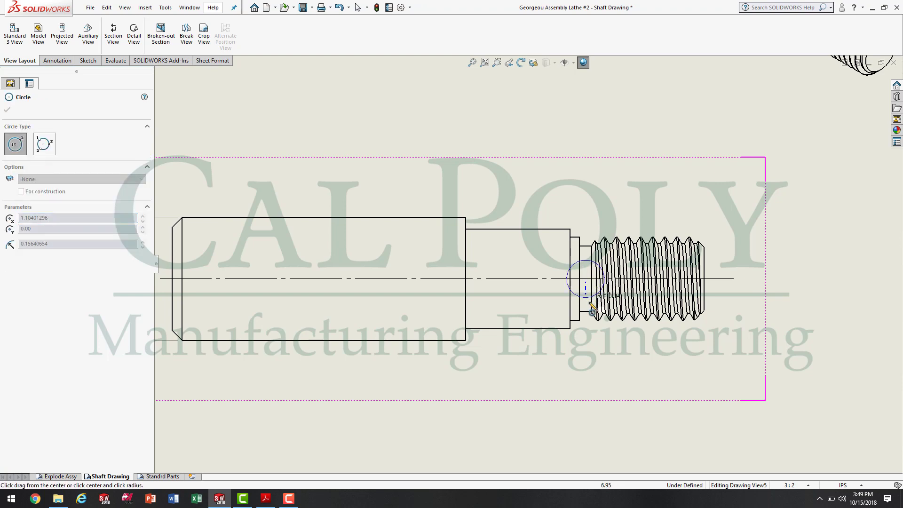
pyautogui.click(584, 345)
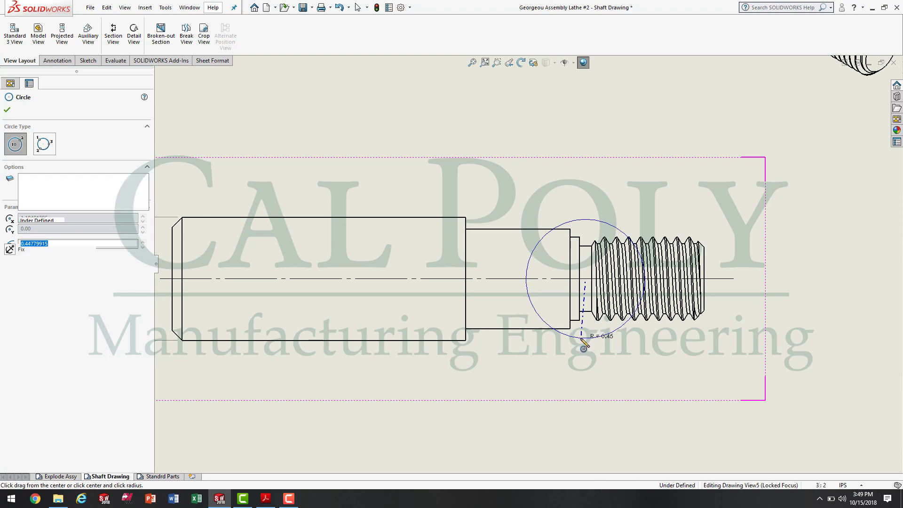
pyautogui.scroll(5, 567, 267)
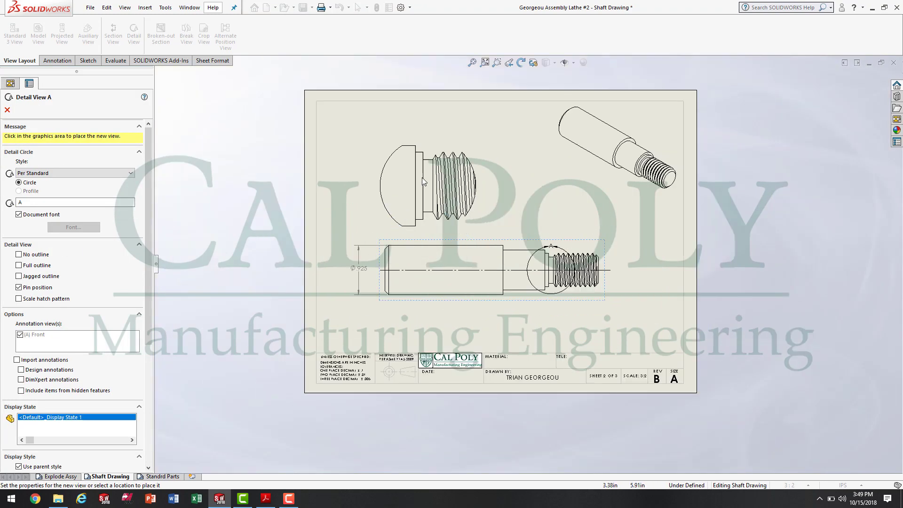
pyautogui.click(399, 161)
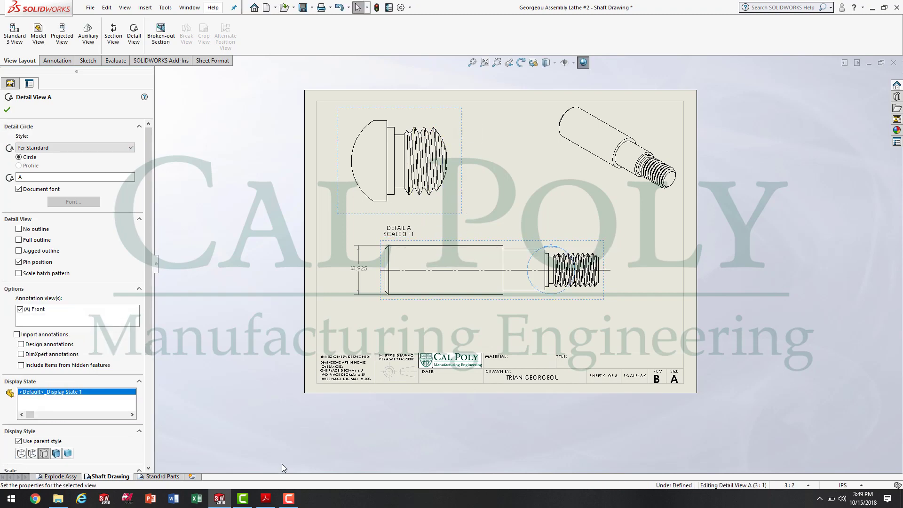
# Check the detail scale in the reference PDF and set the detail view's custom scale to 4:1
pyautogui.click(265, 499)
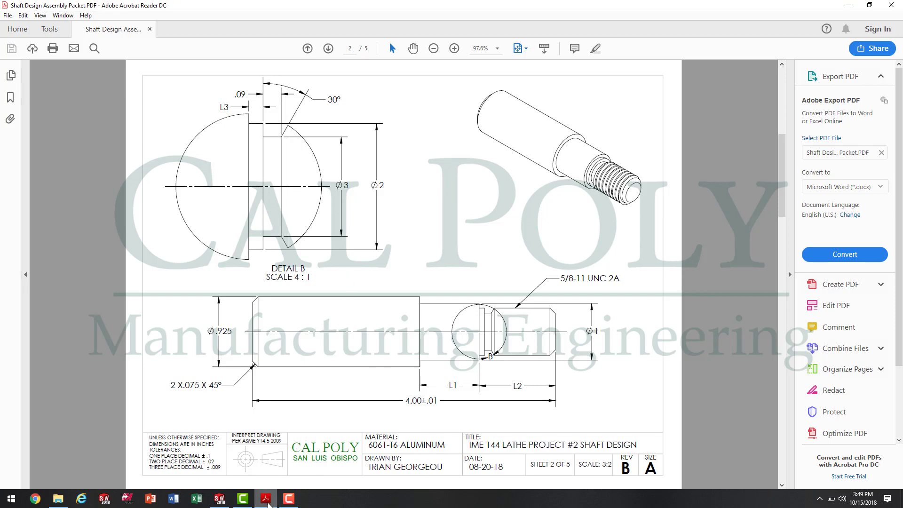
pyautogui.click(220, 500)
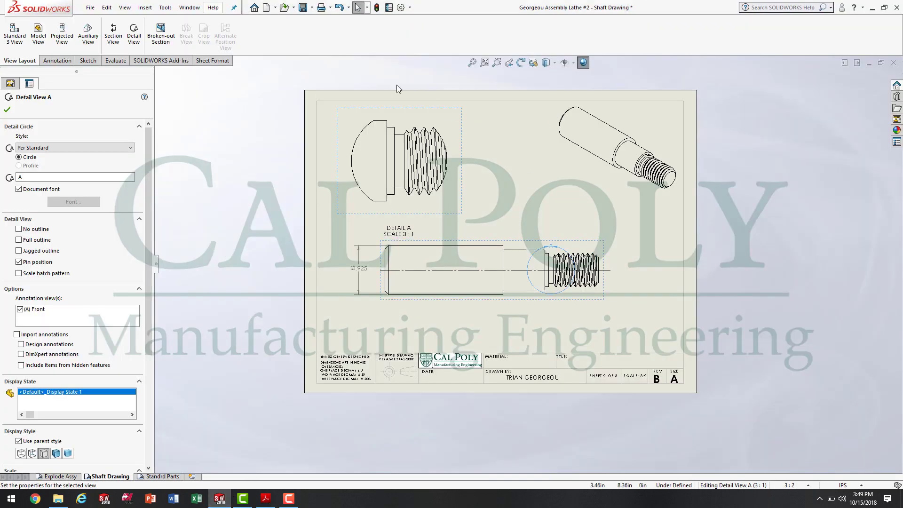
pyautogui.moveTo(148, 159); pyautogui.dragTo(148, 267)
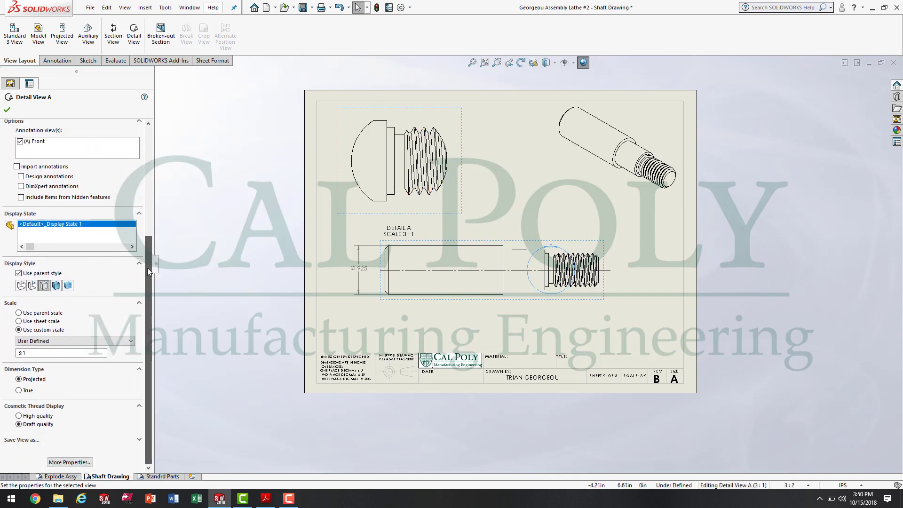
pyautogui.click(41, 342)
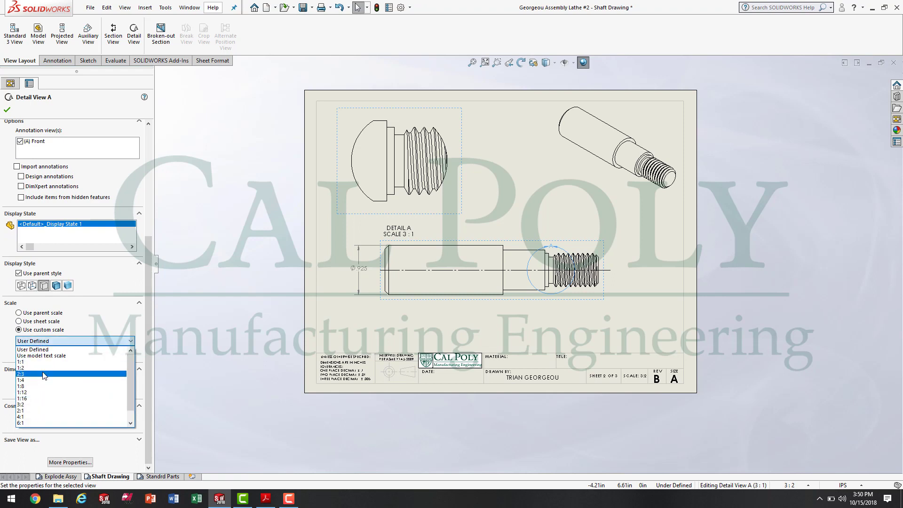
pyautogui.click(42, 416)
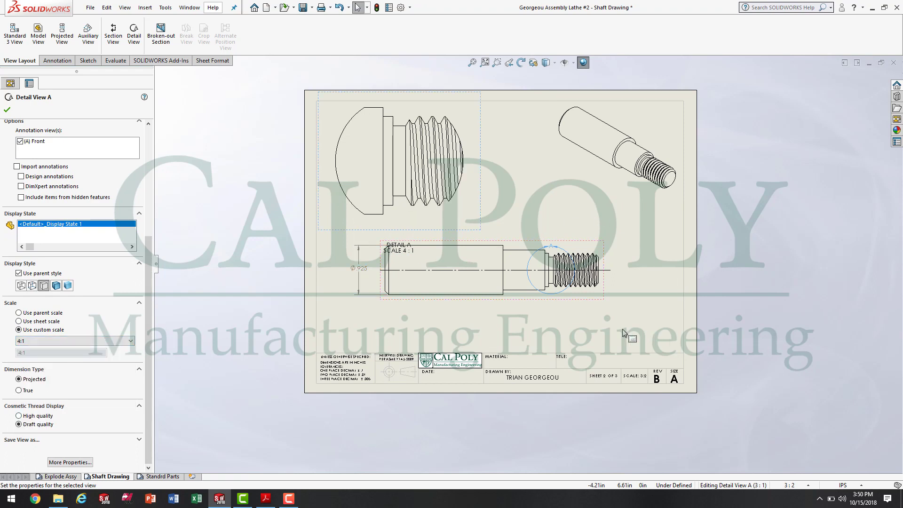
# Move the shaft's front view down the sheet to clear the detail view's label
pyautogui.moveTo(511, 300); pyautogui.dragTo(508, 322)
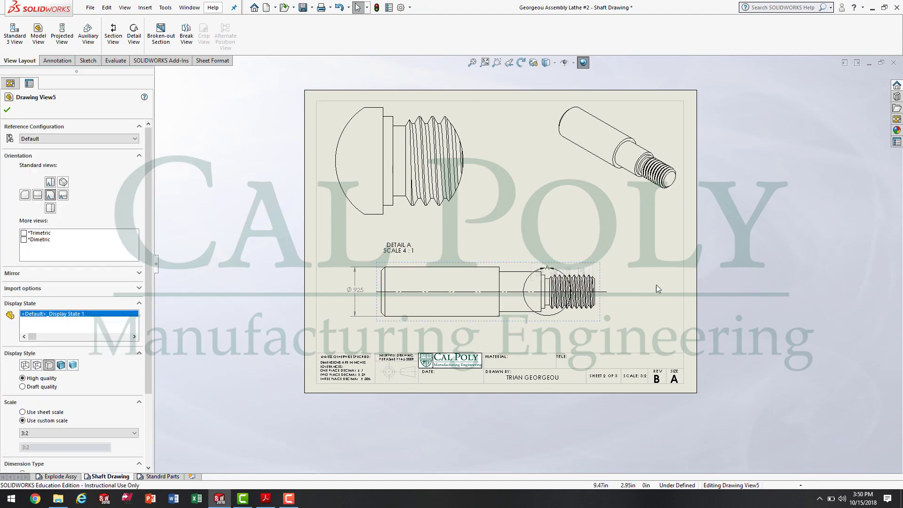
pyautogui.click(675, 286)
pyautogui.press('z')
pyautogui.scroll(-2, 458, 208)
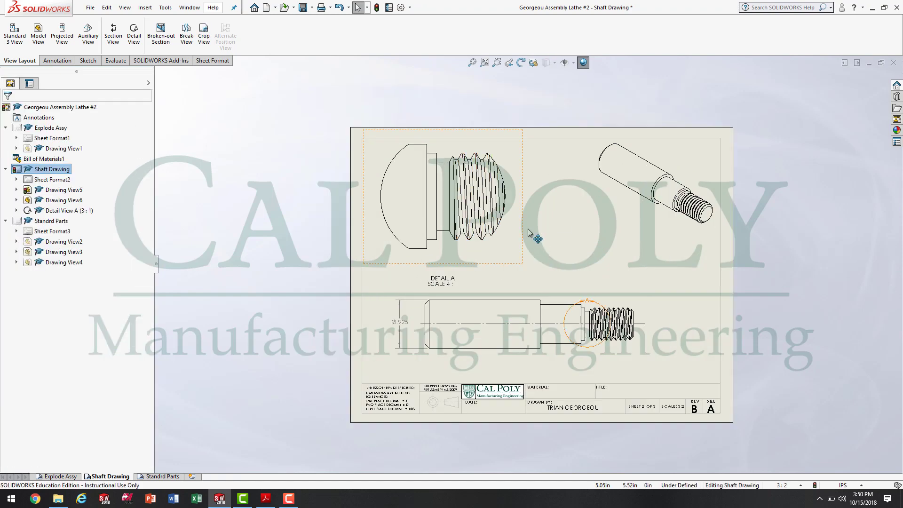
# Move the Detail A label up close beneath its geometry and shift the detail view slightly down
pyautogui.click(525, 247)
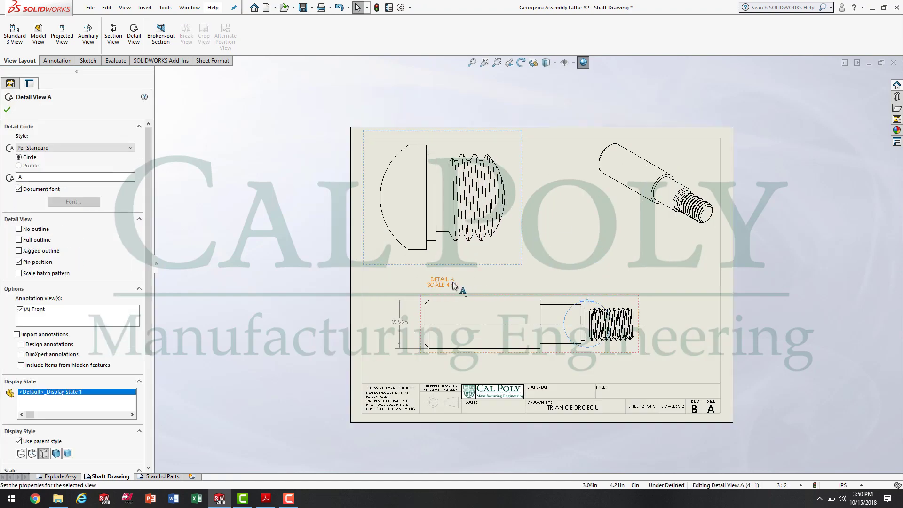
pyautogui.click(445, 263)
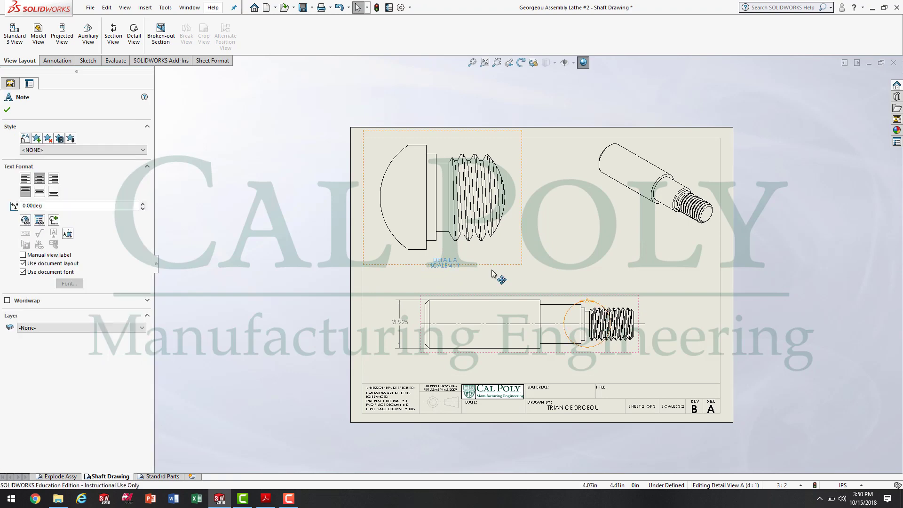
pyautogui.moveTo(494, 277); pyautogui.dragTo(491, 288)
pyautogui.press('Escape')
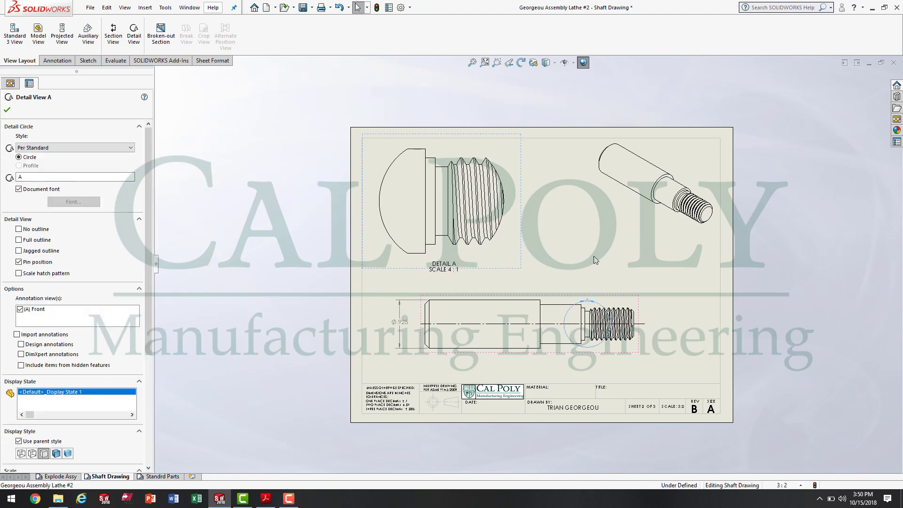
pyautogui.press('Escape')
pyautogui.press('f')
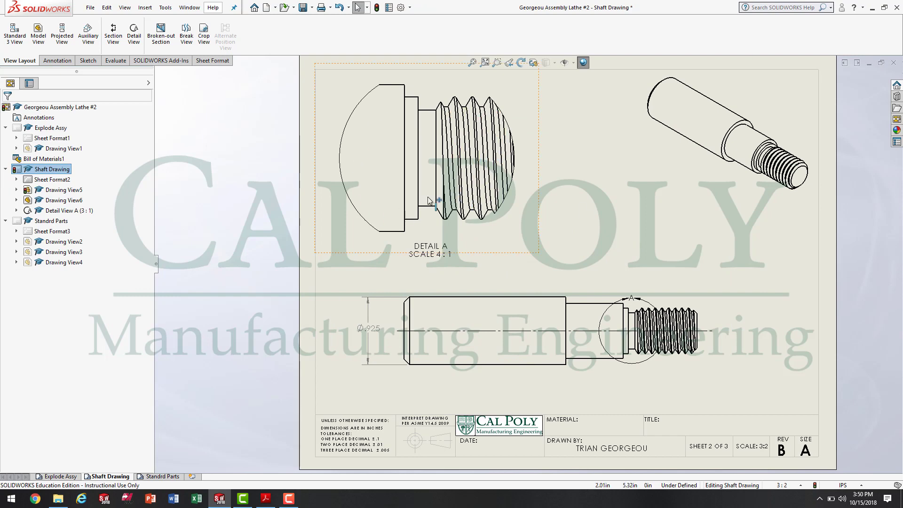
# Switch to the reference PDF to examine the dimensions of the detail and shaft views, and return to the SOLIDWORKS drawing
pyautogui.click(264, 499)
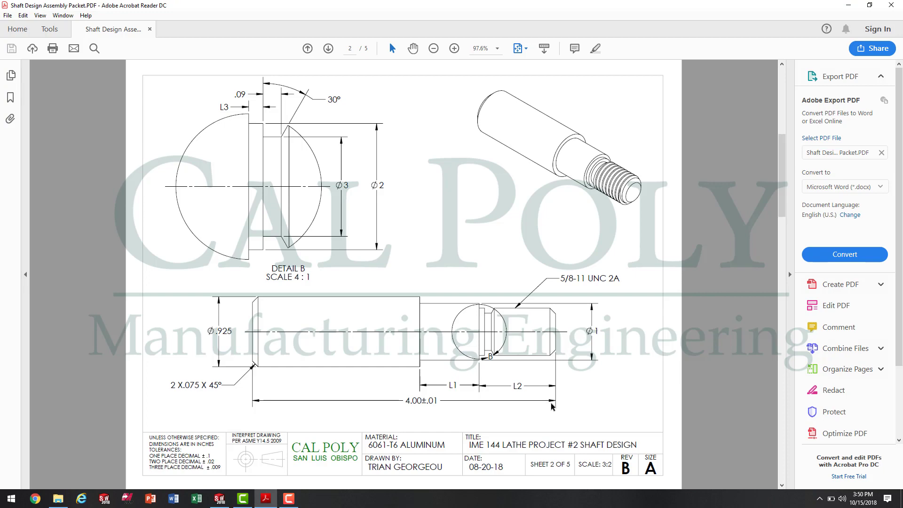
pyautogui.scroll(-2, 522, 390)
pyautogui.scroll(1, 513, 382)
pyautogui.scroll(1, 515, 380)
pyautogui.click(219, 499)
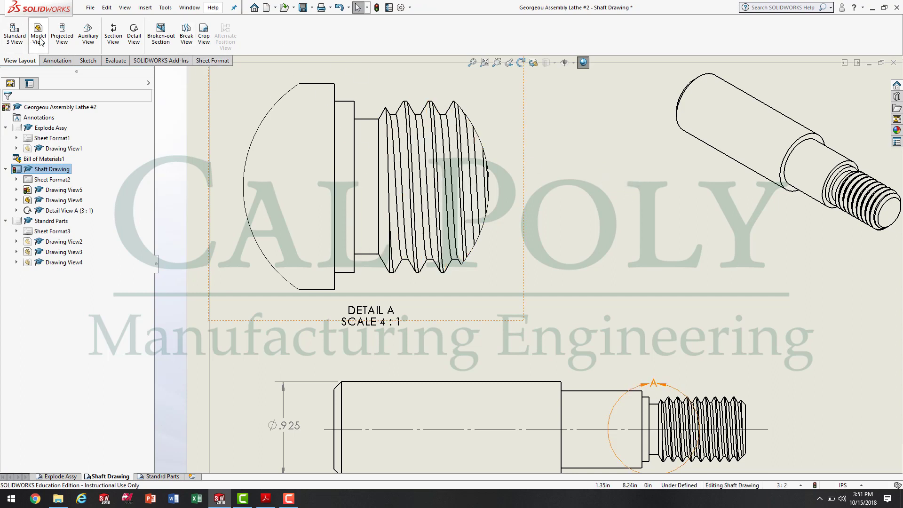
# Dimension the shoulder's diameter in Detail A, placing it beyond the threads, and set its precision to three decimals (.123)
pyautogui.click(55, 61)
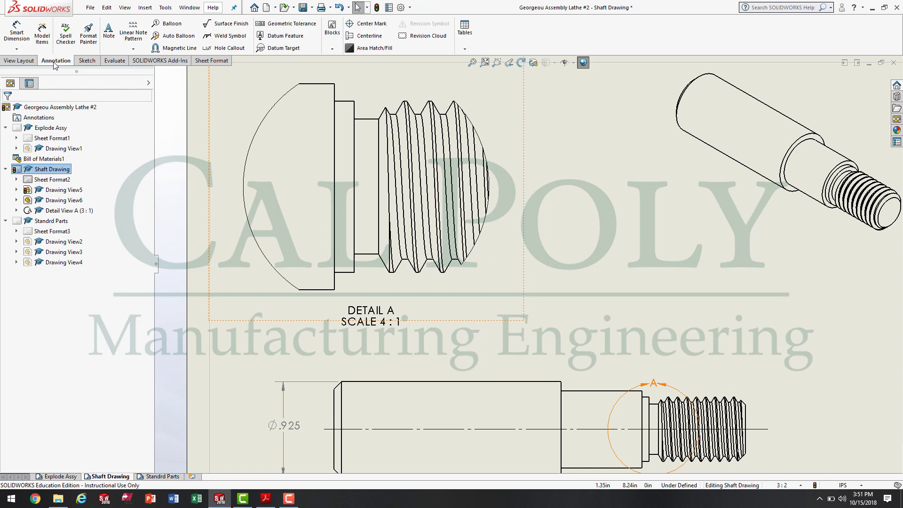
pyautogui.click(17, 29)
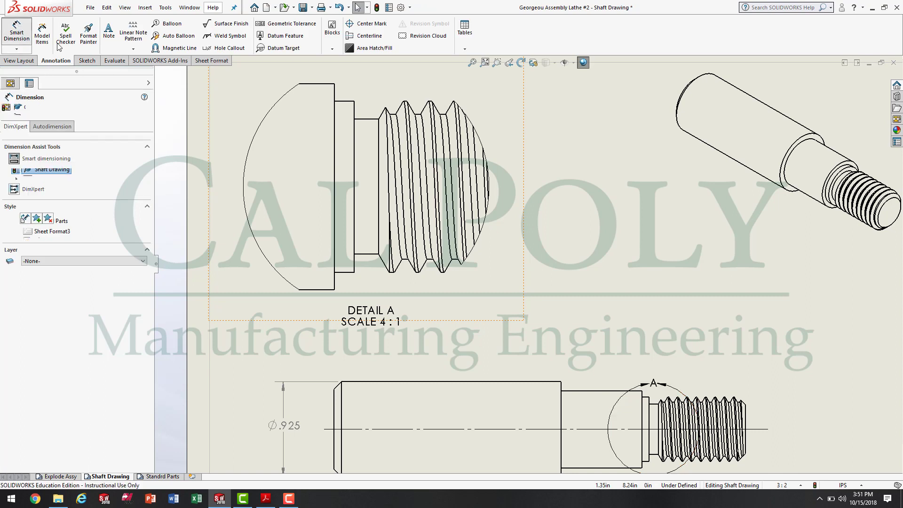
pyautogui.click(356, 184)
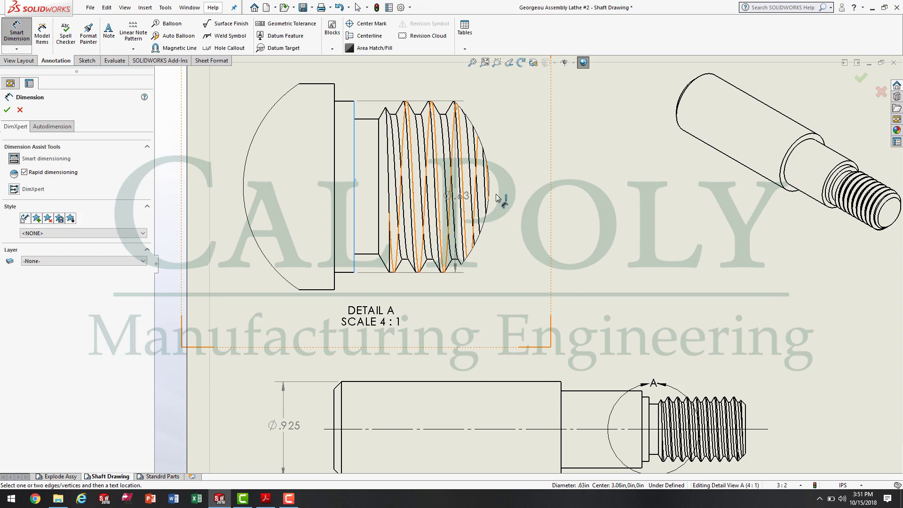
pyautogui.click(547, 182)
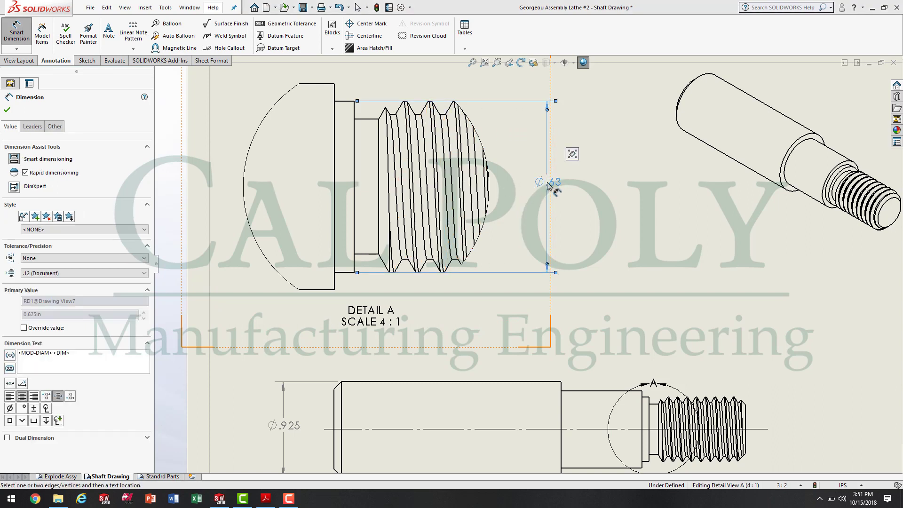
pyautogui.moveTo(564, 195)
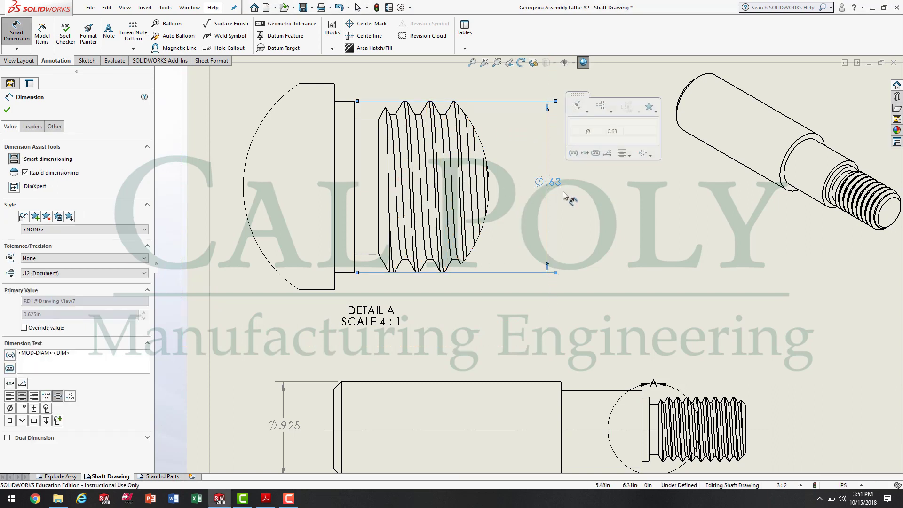
pyautogui.click(53, 273)
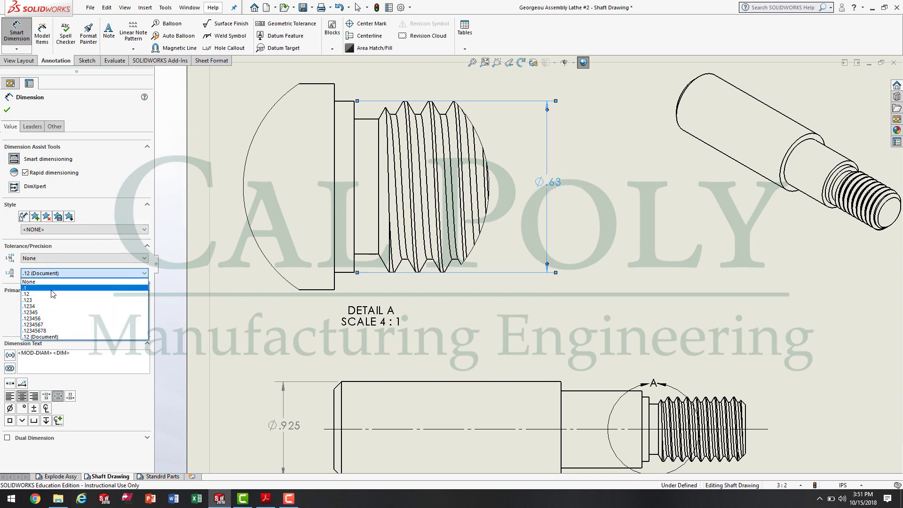
pyautogui.click(47, 301)
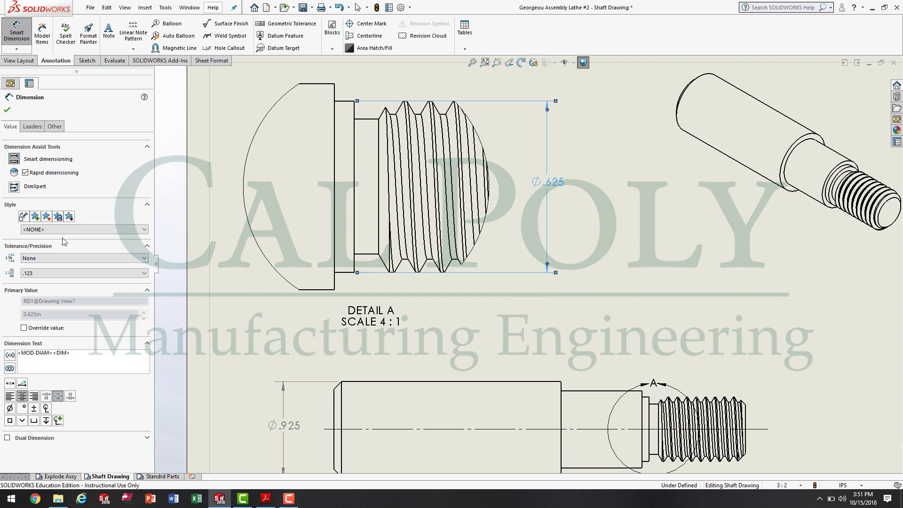
pyautogui.click(705, 306)
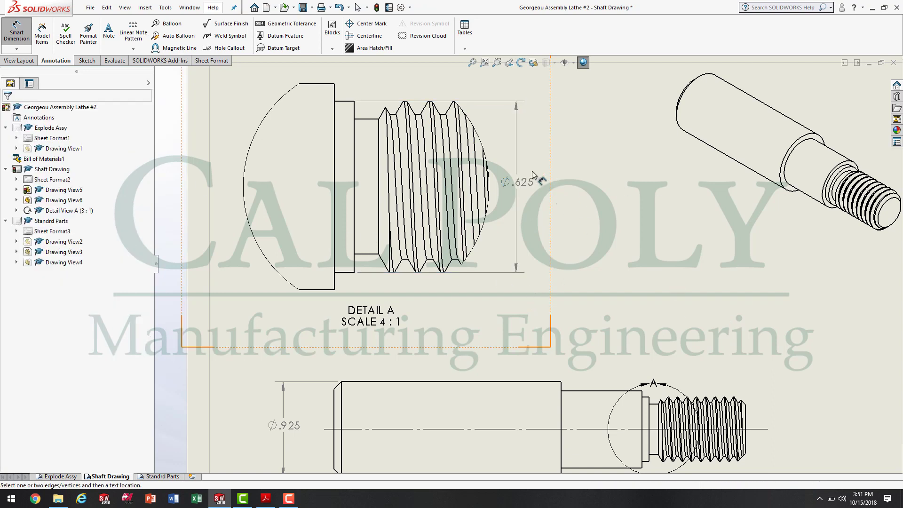
# Give the shoulder diameter dimension in Detail A a symmetric tolerance of .008
pyautogui.click(526, 187)
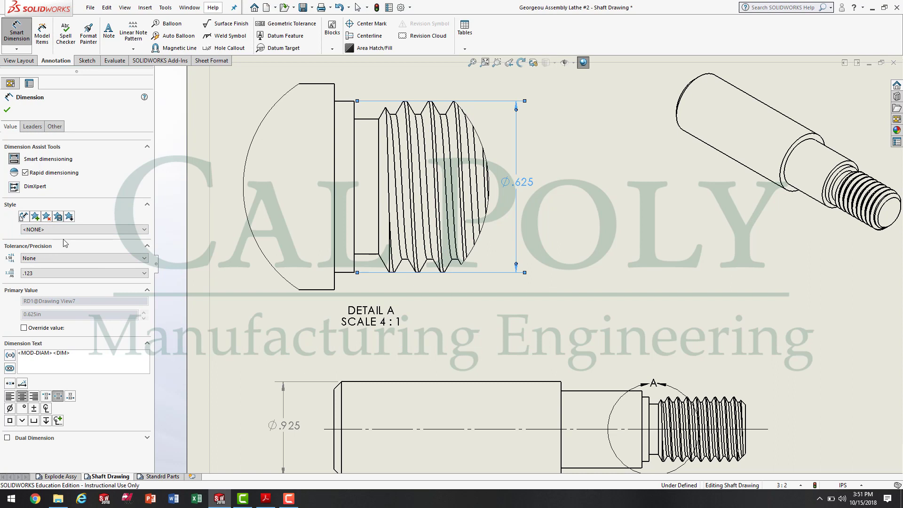
pyautogui.click(119, 263)
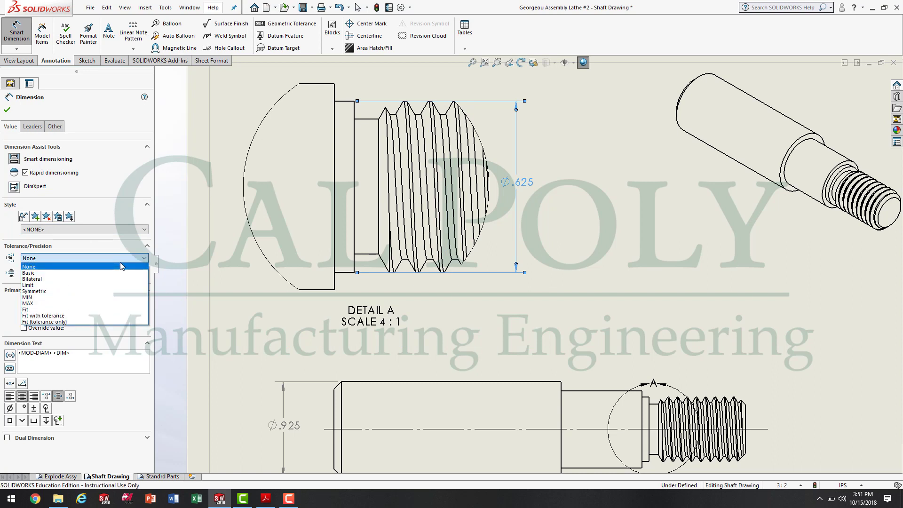
pyautogui.click(95, 293)
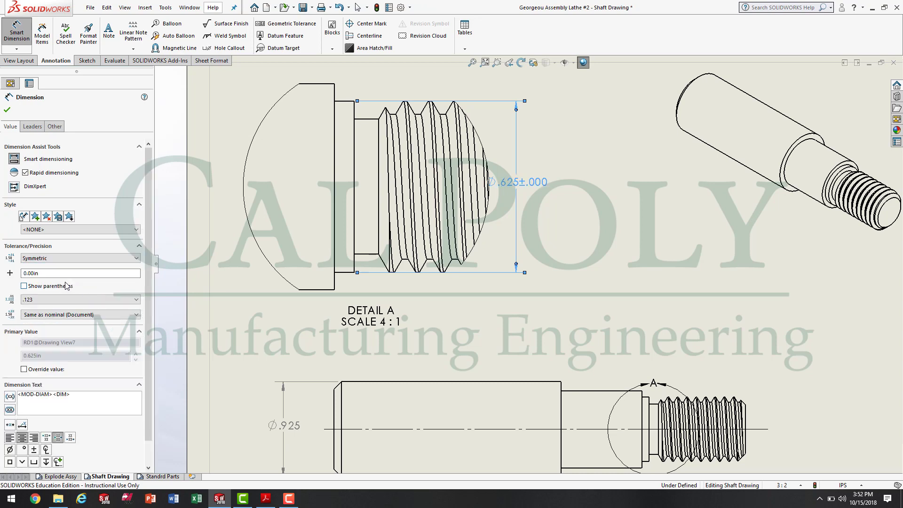
pyautogui.click(50, 273)
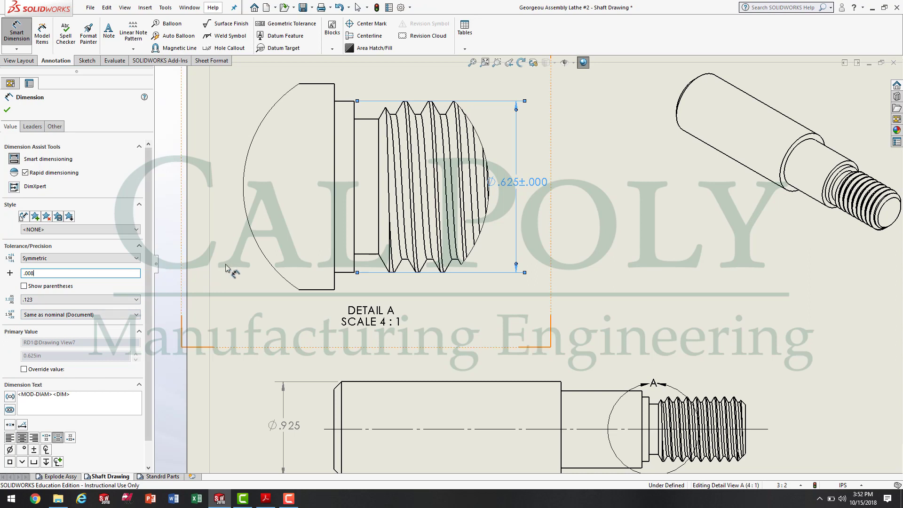
pyautogui.click(533, 183)
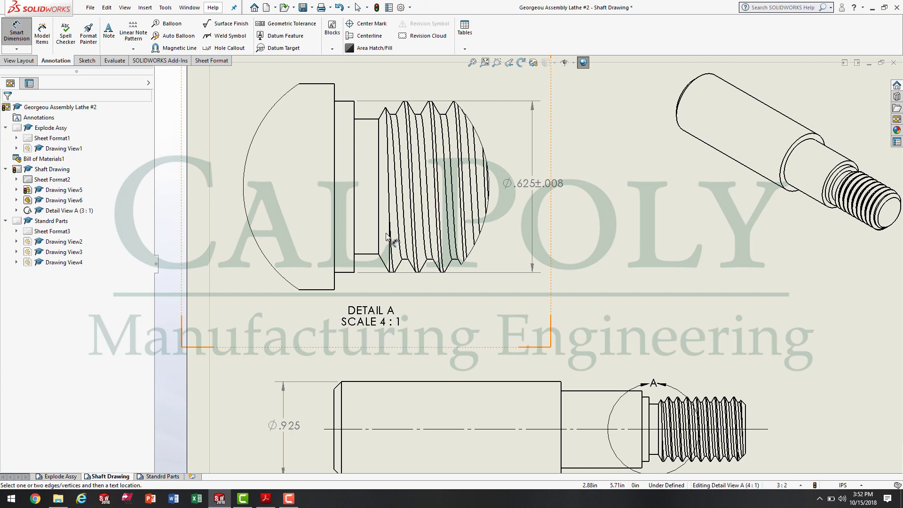
# Dimension the relief groove's diameter in Detail A inside the shoulder diameter dimension and set its precision to three decimals (.123)
pyautogui.click(372, 254)
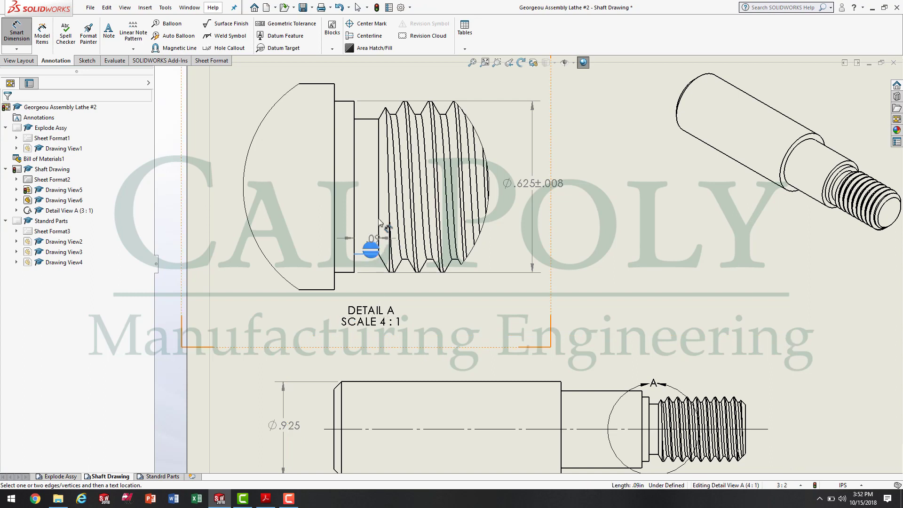
pyautogui.click(371, 119)
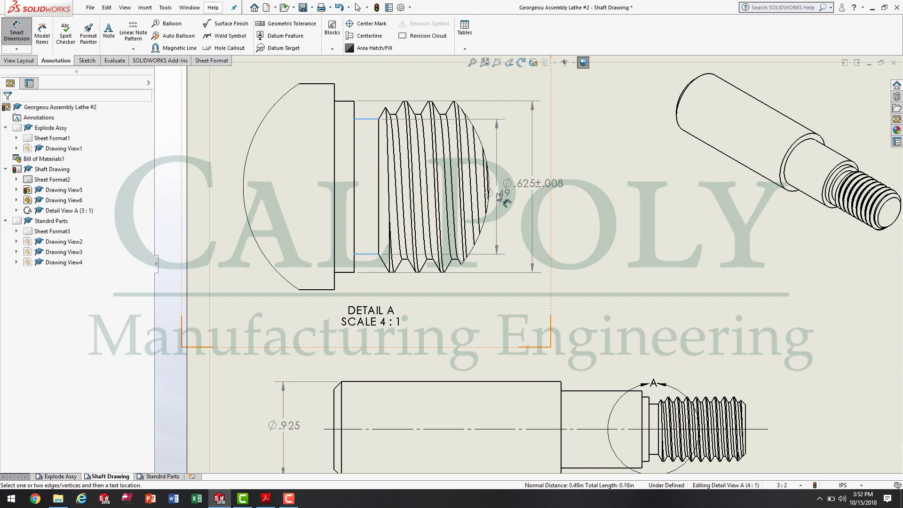
pyautogui.click(517, 196)
pyautogui.moveTo(558, 191); pyautogui.dragTo(604, 200)
pyautogui.moveTo(515, 191); pyautogui.dragTo(522, 192)
pyautogui.click(77, 273)
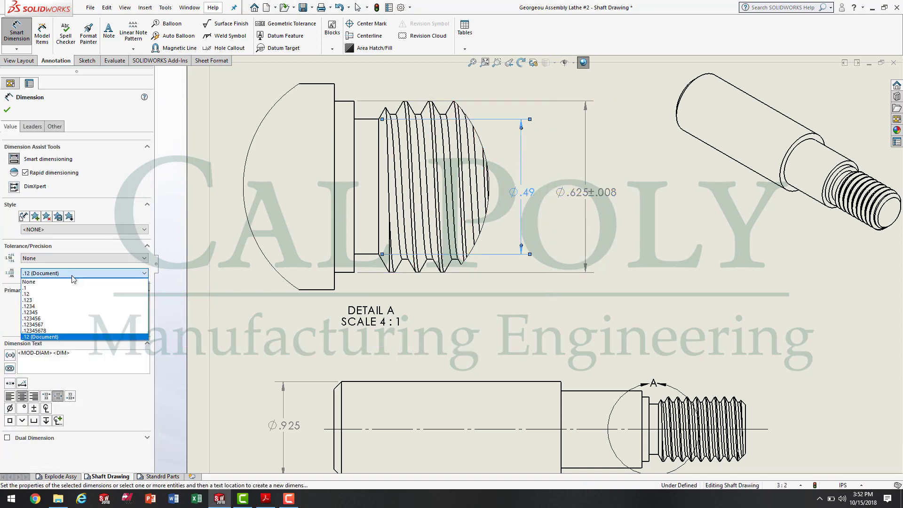
pyautogui.click(39, 303)
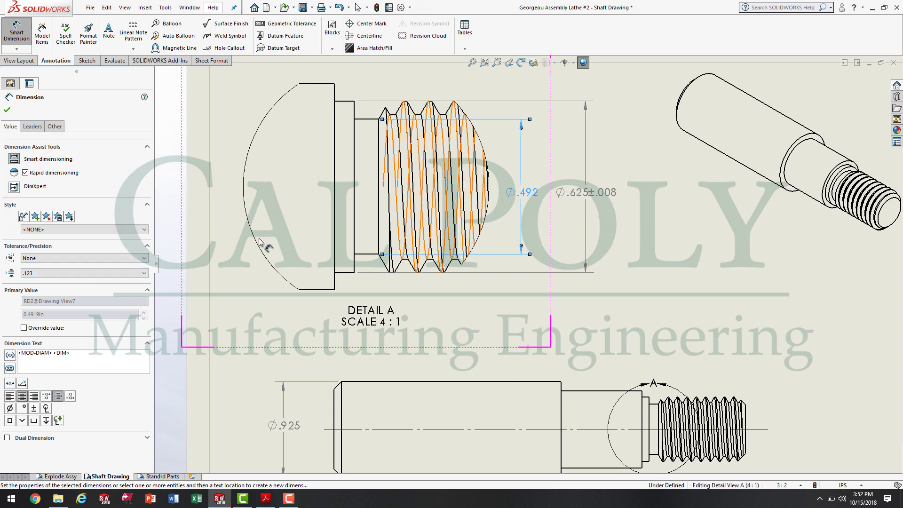
# Apply a Limit tolerance to the groove diameter with maximum and minimum variations of .002
pyautogui.click(61, 259)
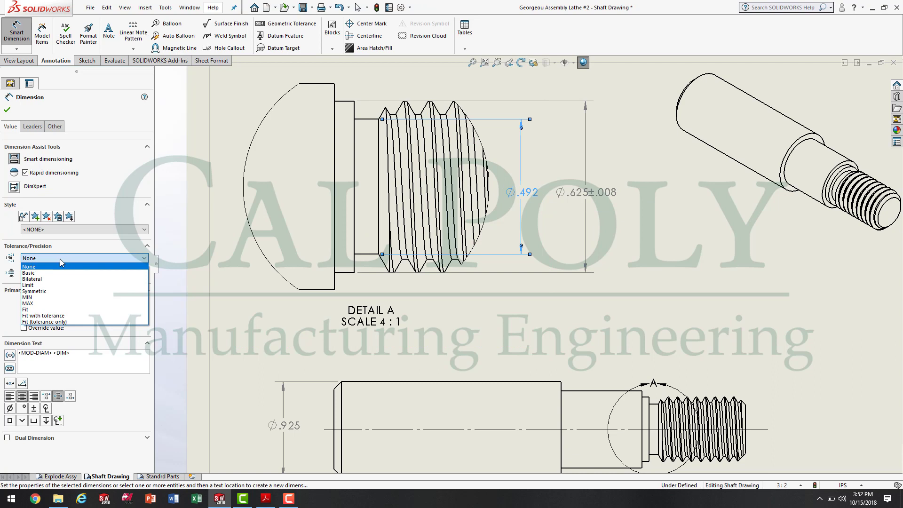
pyautogui.click(54, 285)
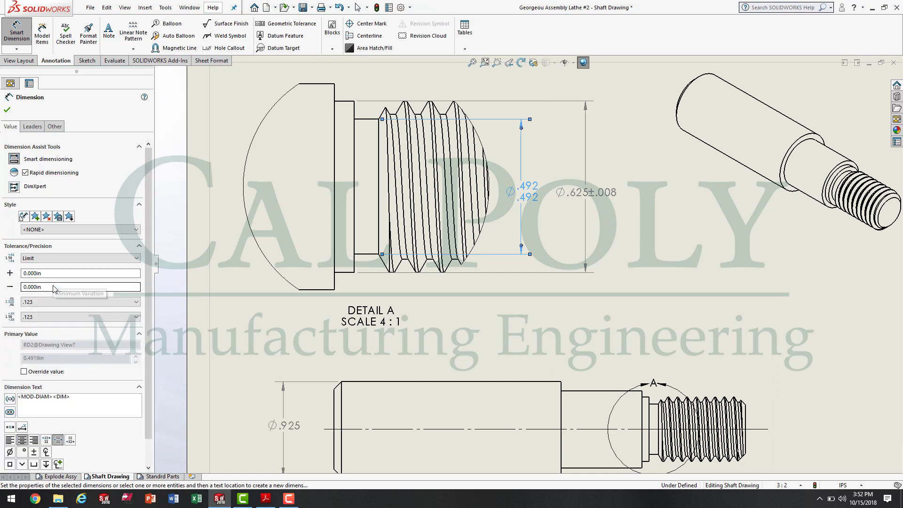
pyautogui.moveTo(50, 276); pyautogui.dragTo(2, 276)
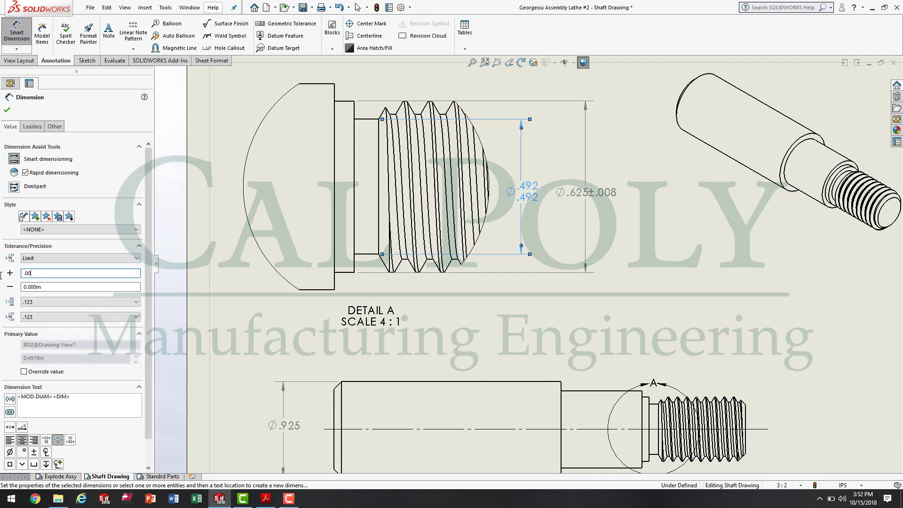
pyautogui.press('Tab')
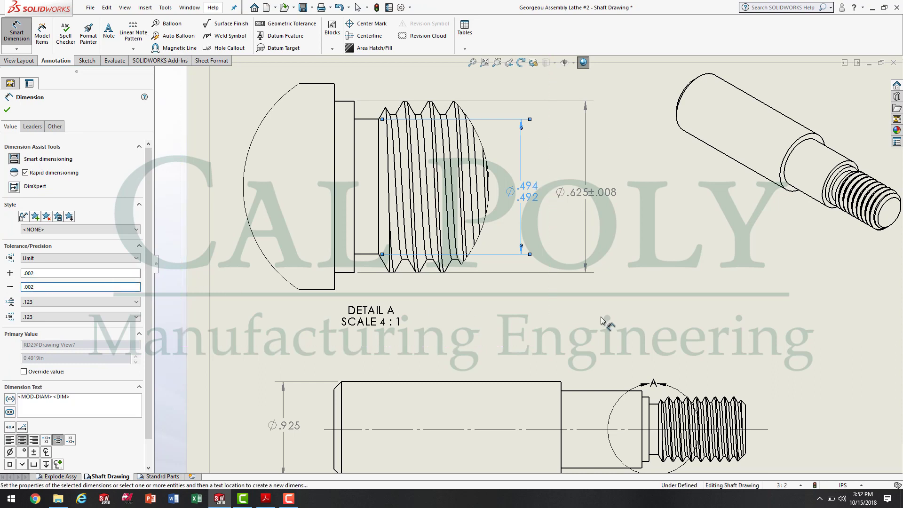
pyautogui.click(641, 318)
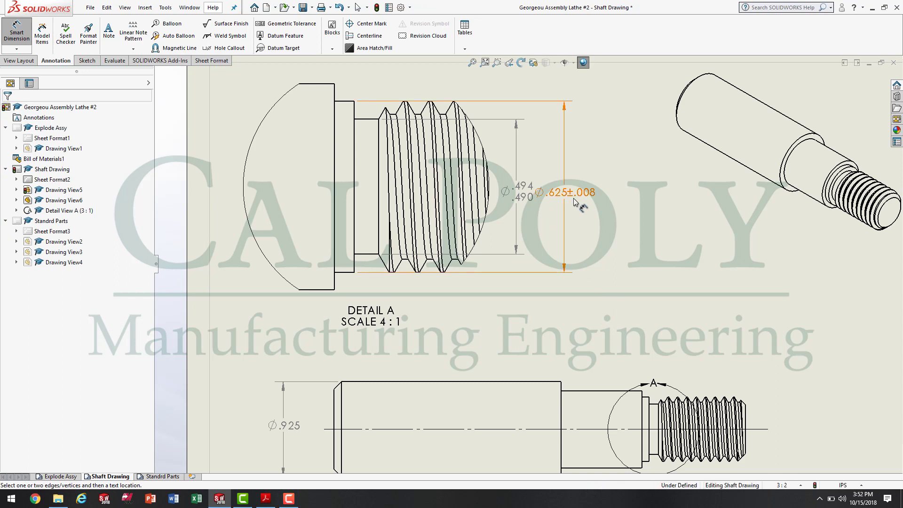
# Move the shoulder diameter dimension outward, clear of the groove diameter dimension, and exit dimensioning
pyautogui.click(519, 192)
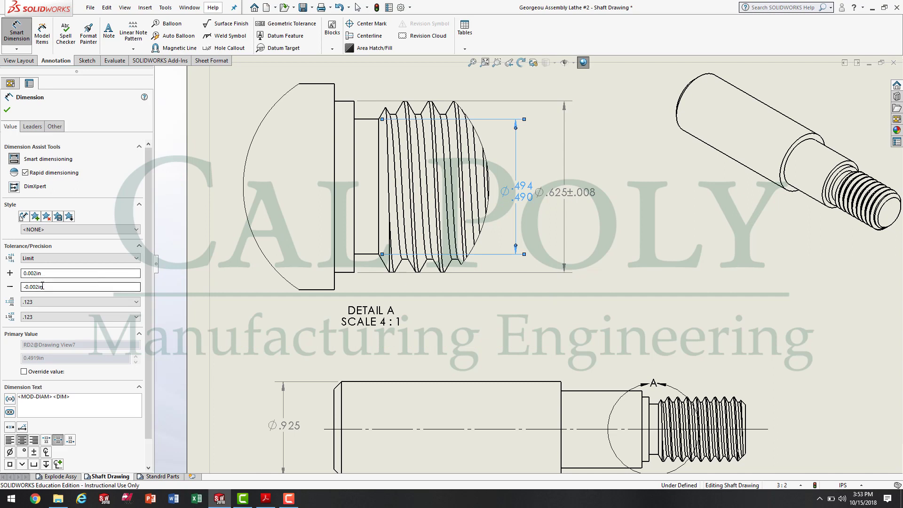
pyautogui.moveTo(574, 195); pyautogui.dragTo(607, 197)
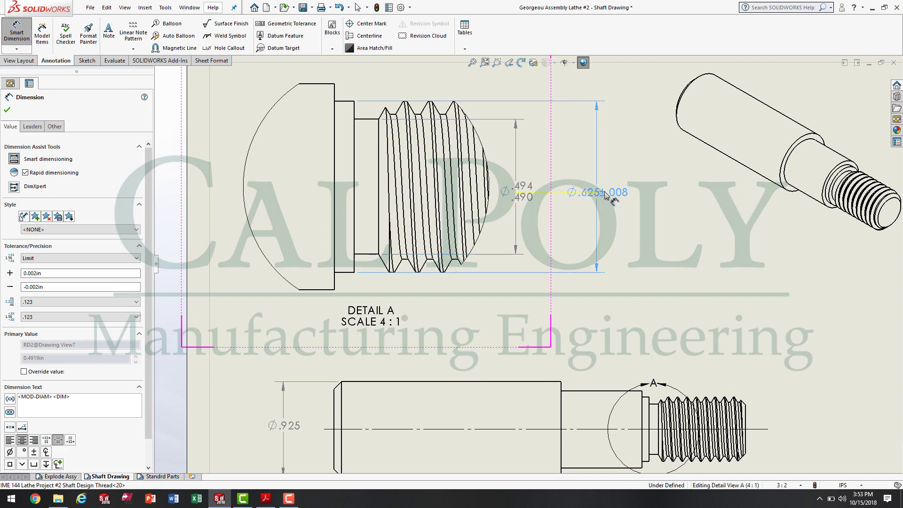
pyautogui.click(731, 255)
pyautogui.scroll(2, 569, 365)
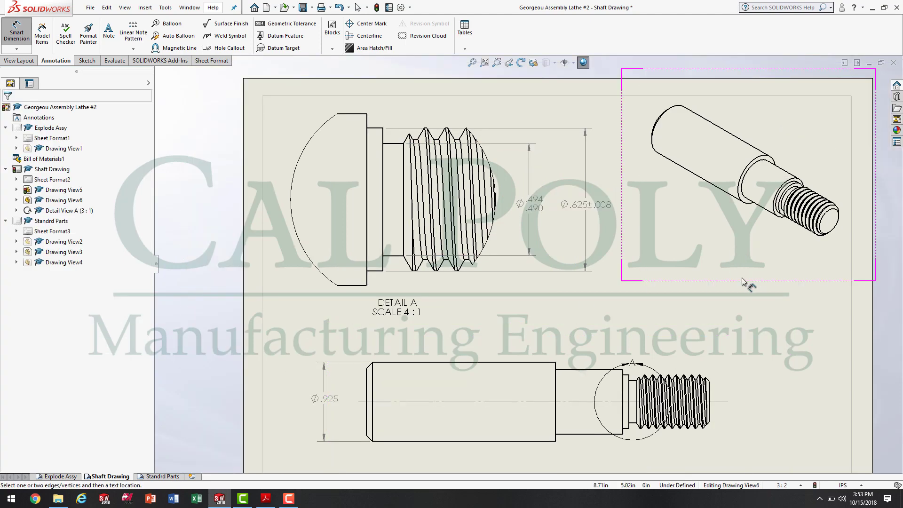
pyautogui.press('Escape')
# Switch to the reference PDF to check which dimensions the detail and shaft views still need, and return to the SOLIDWORKS drawing
pyautogui.scroll(-2, 416, 407)
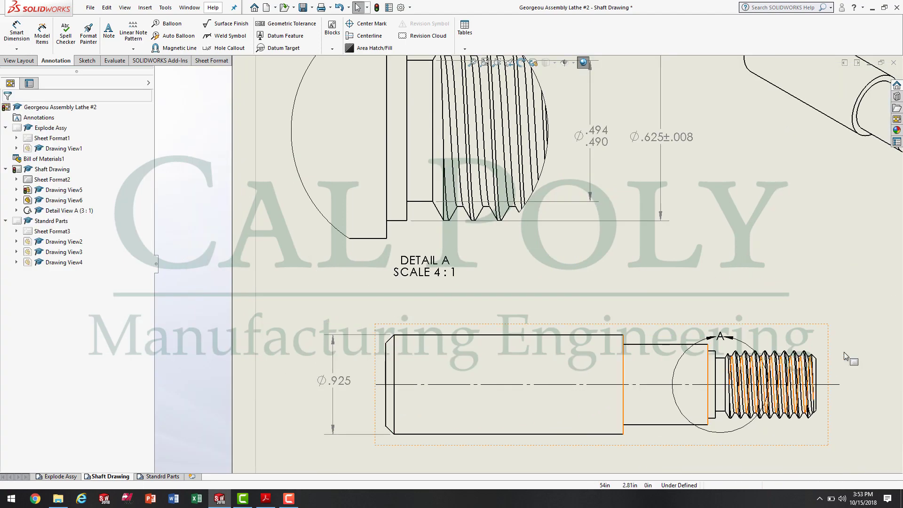
pyautogui.scroll(2, 650, 404)
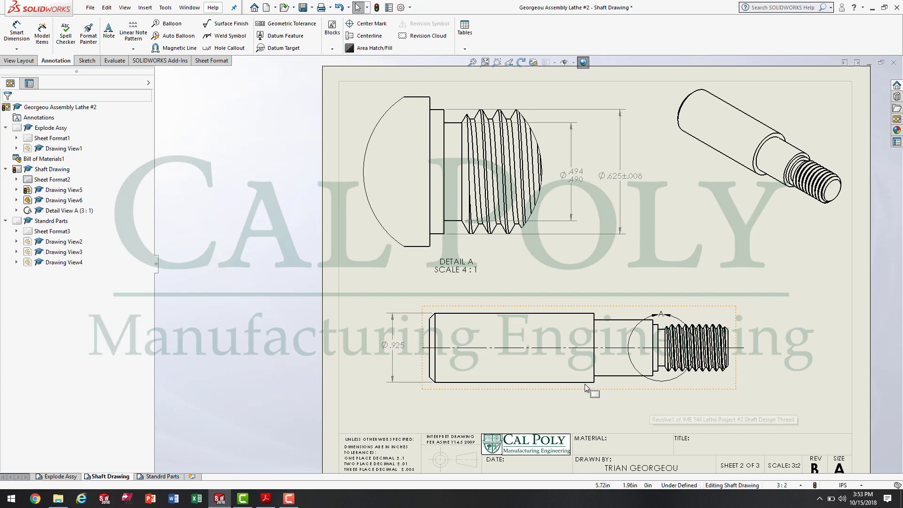
pyautogui.click(266, 500)
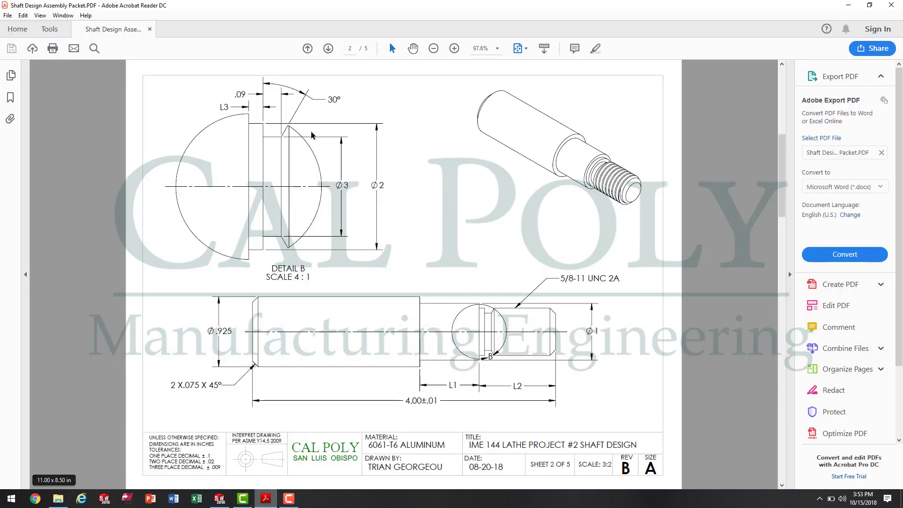
pyautogui.scroll(-2, 306, 142)
pyautogui.scroll(2, 345, 266)
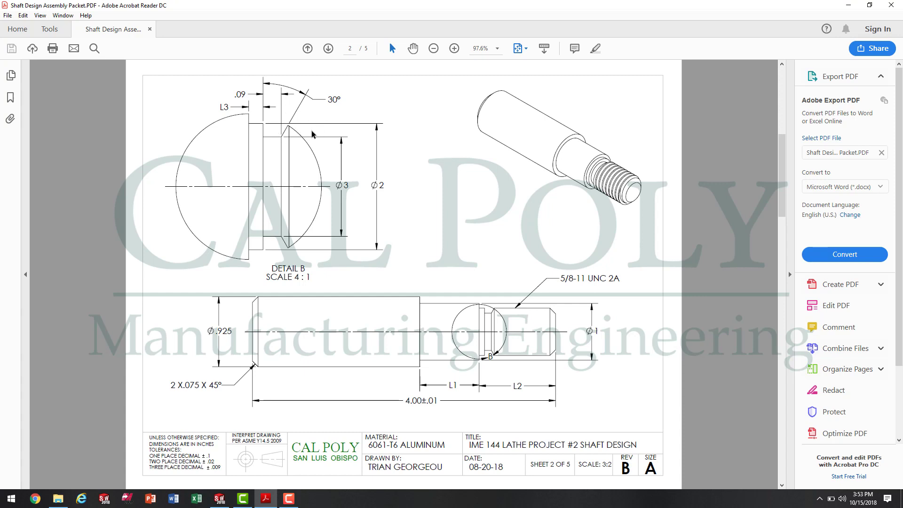
pyautogui.click(219, 499)
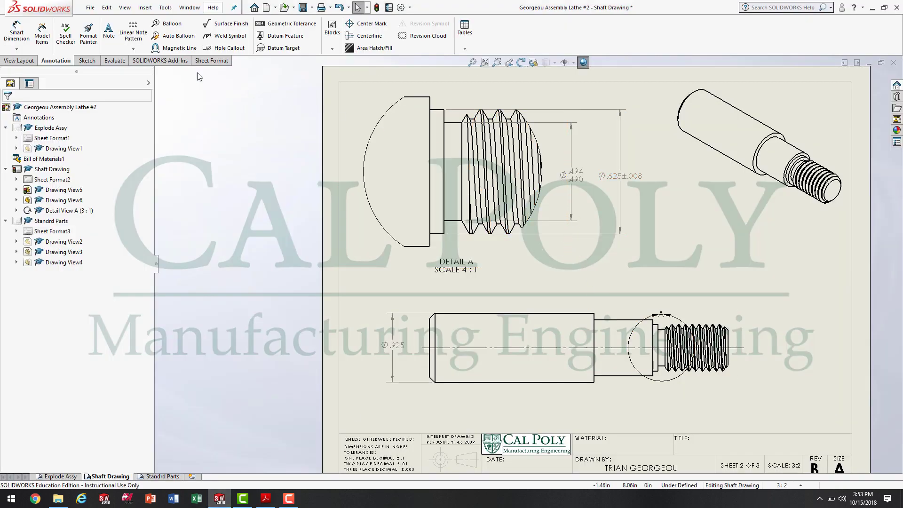
pyautogui.click(17, 33)
pyautogui.scroll(-5, 503, 151)
pyautogui.click(425, 247)
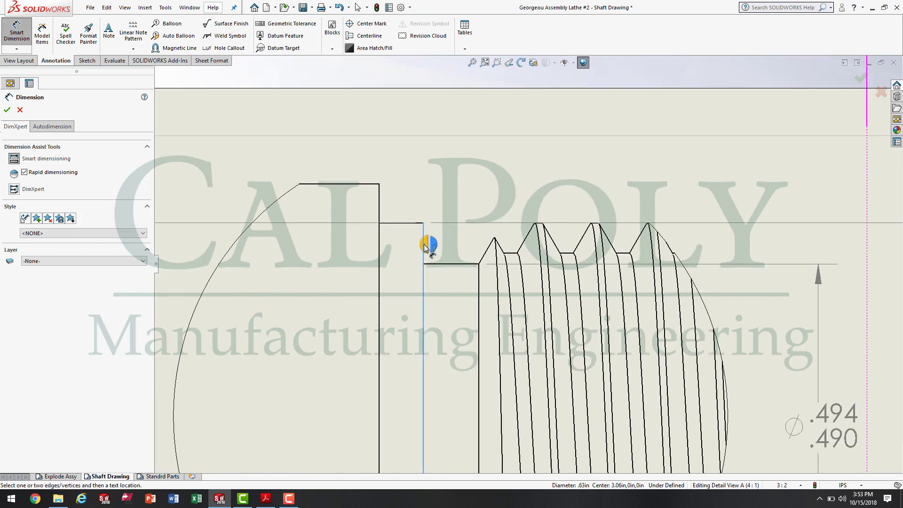
pyautogui.click(485, 258)
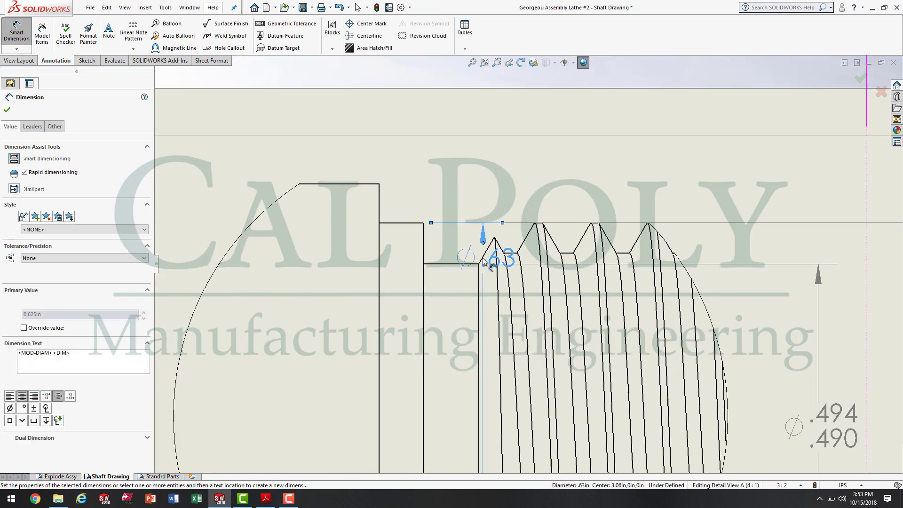
pyautogui.press('Escape')
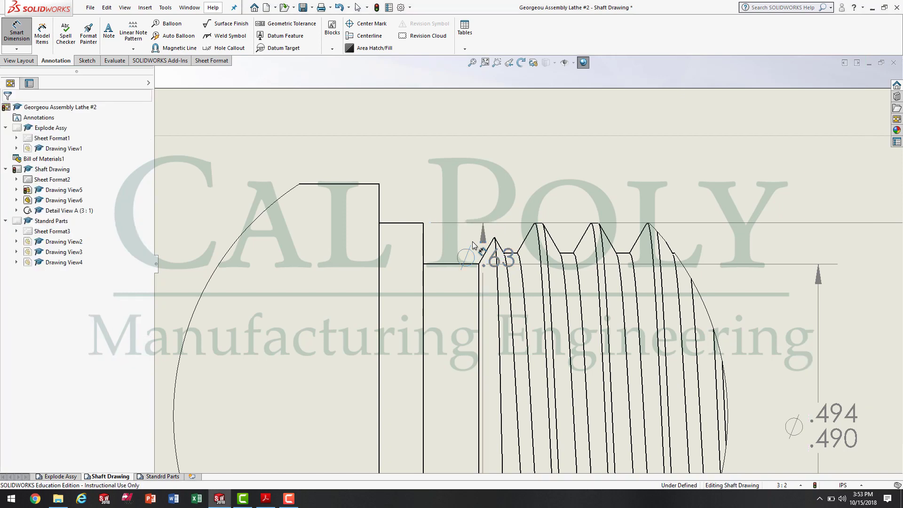
pyautogui.hotkey('ctrl', 'z')
# Dimension the angle between the shoulder face and the relief groove's slanted side above Detail A, and shift the view inside the sheet border
pyautogui.click(16, 31)
pyautogui.click(427, 242)
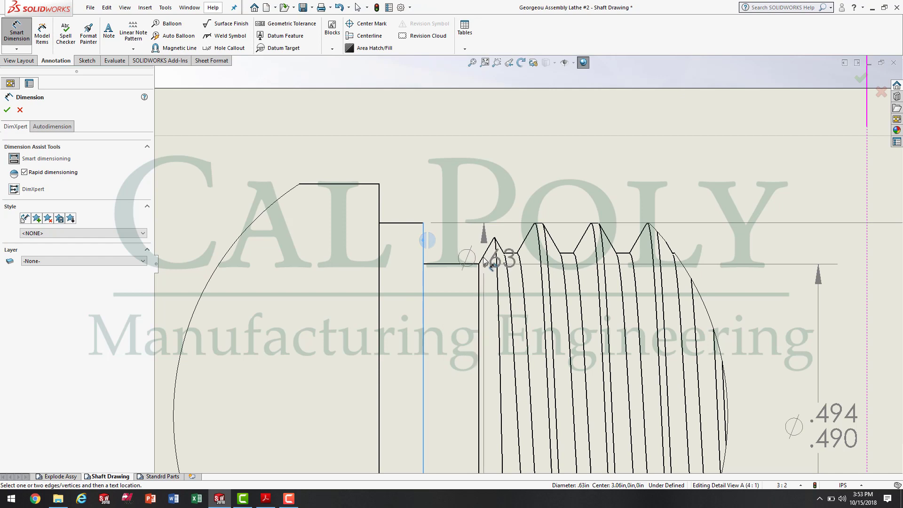
pyautogui.click(487, 250)
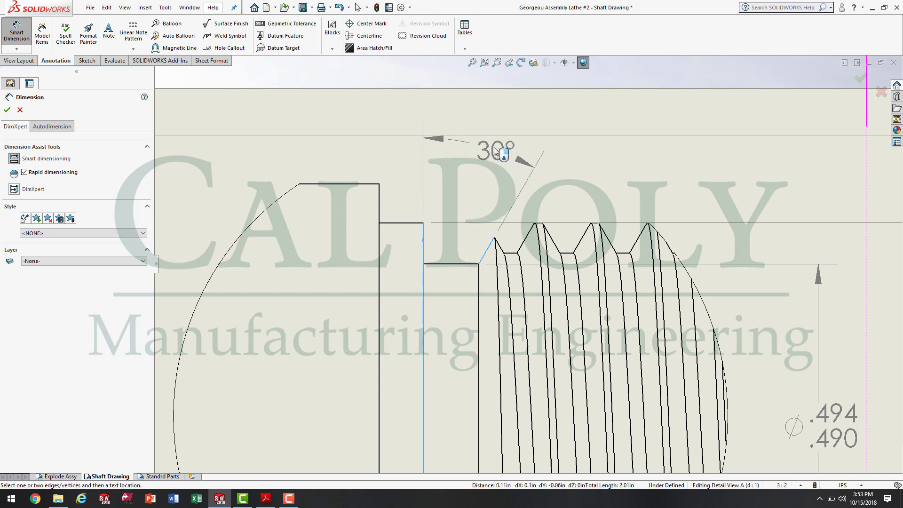
pyautogui.scroll(2, 465, 197)
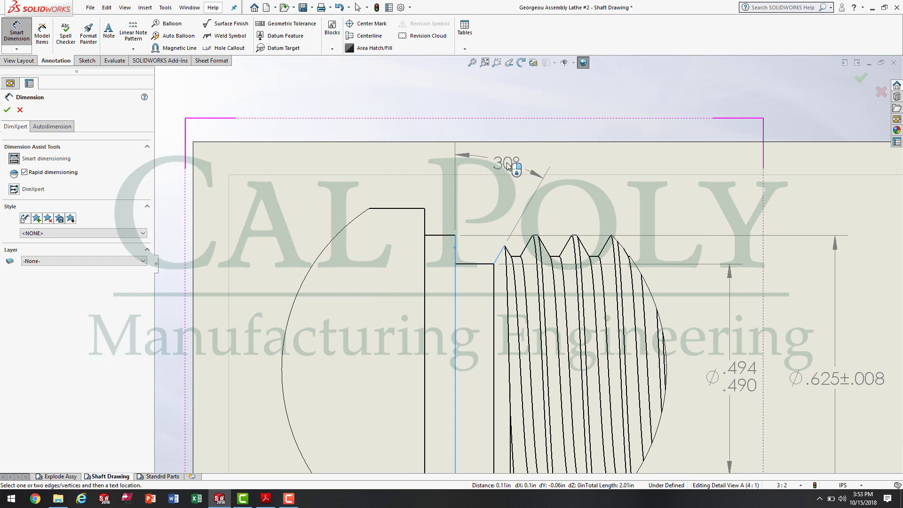
pyautogui.click(513, 165)
pyautogui.scroll(4, 527, 263)
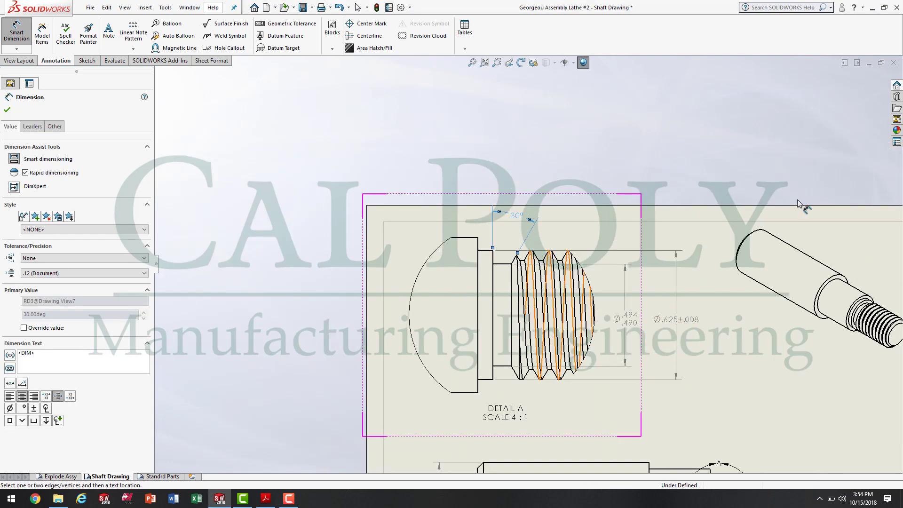
pyautogui.press('Escape')
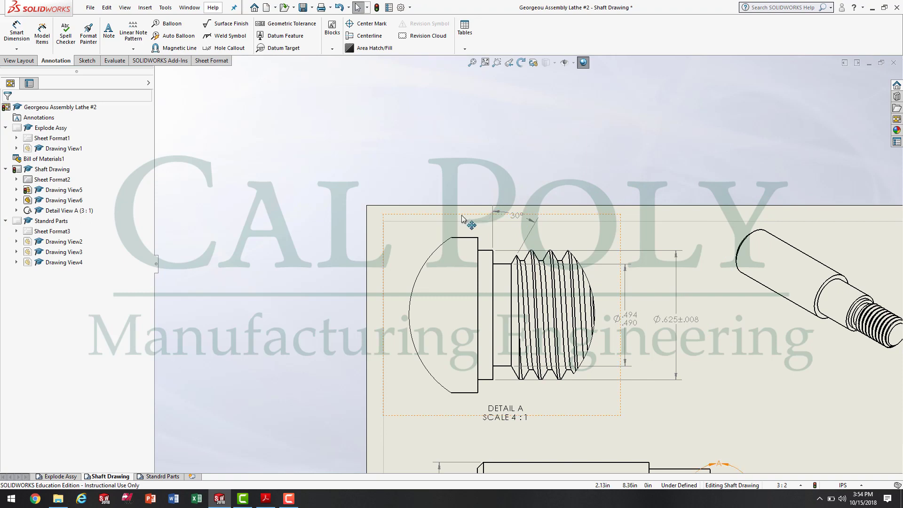
pyautogui.moveTo(619, 420); pyautogui.dragTo(641, 439)
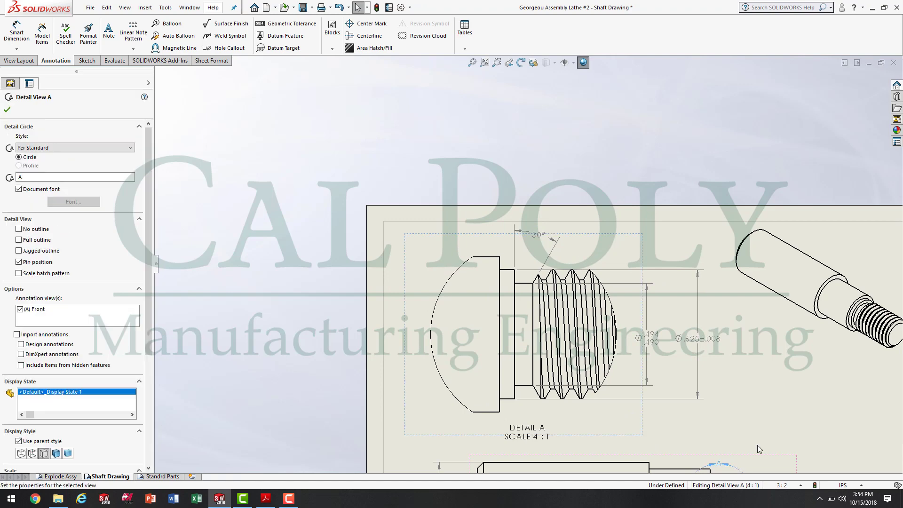
pyautogui.click(769, 411)
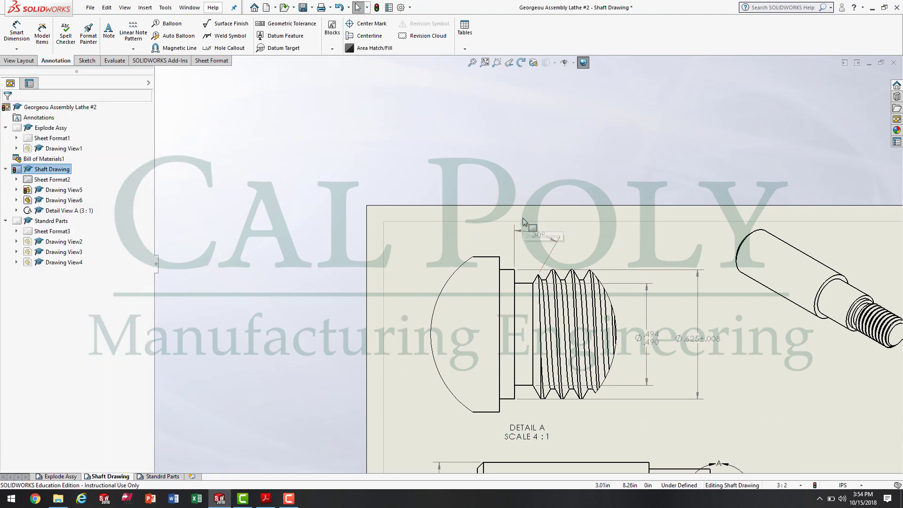
# Dimension the relief groove's width in Detail A, placing it between the shoulder edge and the angle dimension
pyautogui.scroll(-2, 600, 240)
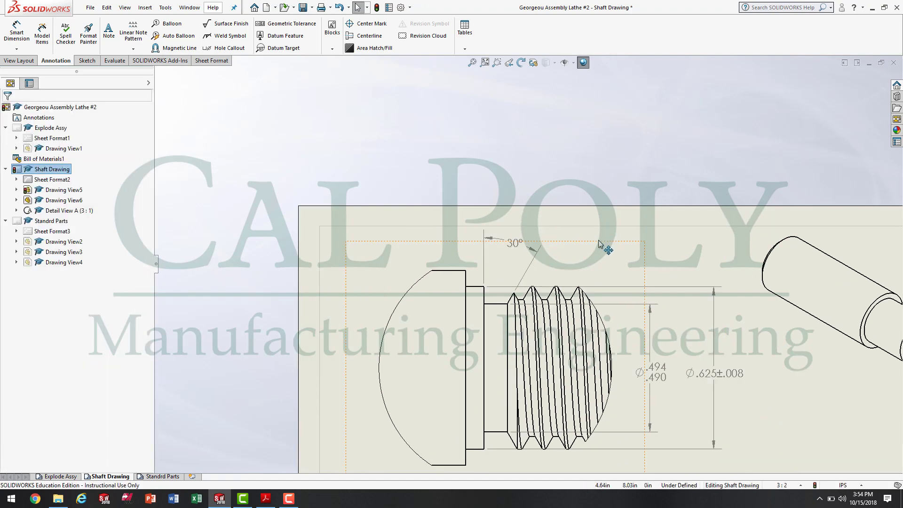
pyautogui.scroll(-2, 600, 240)
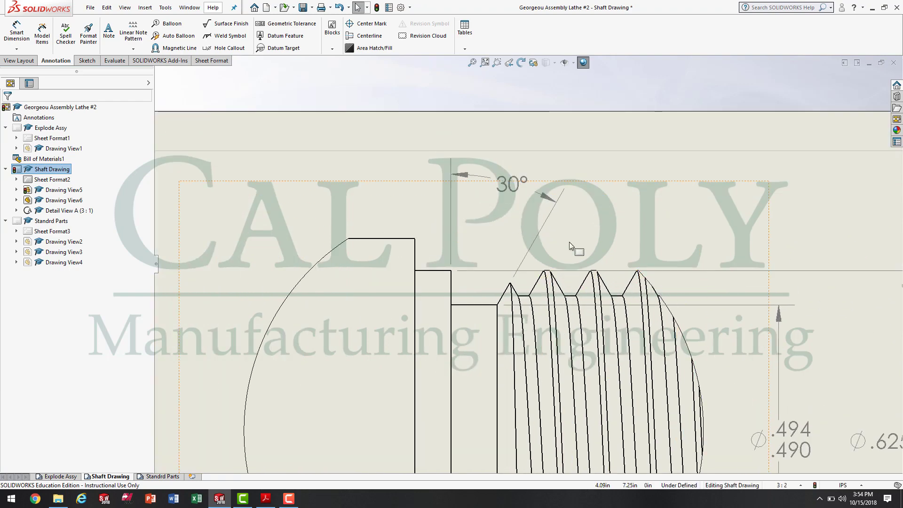
pyautogui.click(16, 31)
pyautogui.click(451, 287)
pyautogui.click(497, 322)
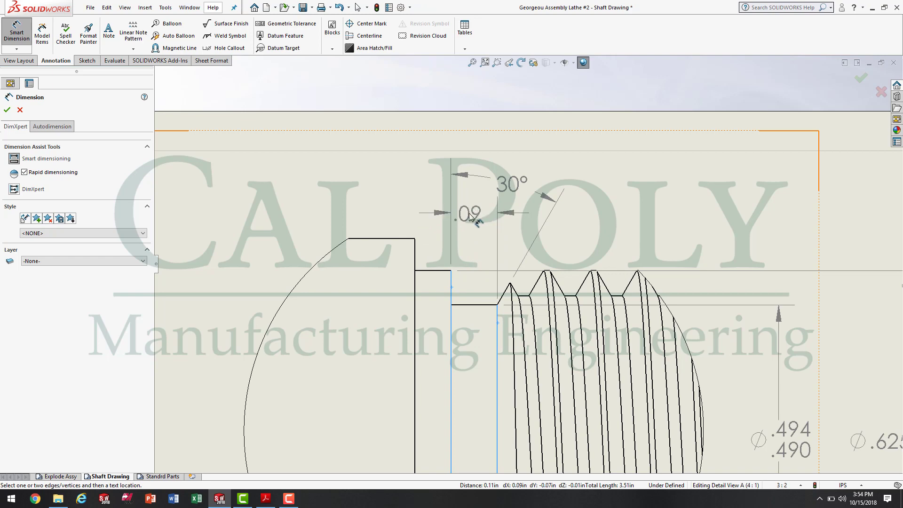
pyautogui.click(472, 216)
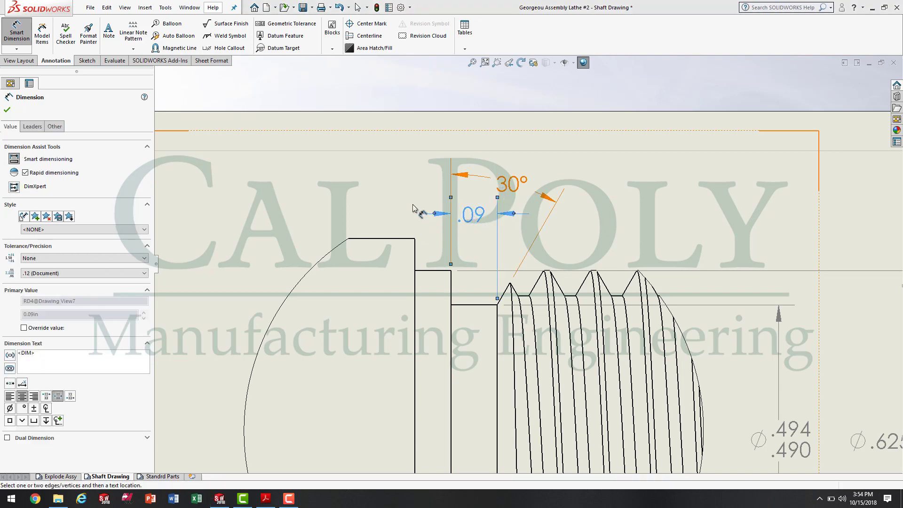
pyautogui.scroll(2, 516, 313)
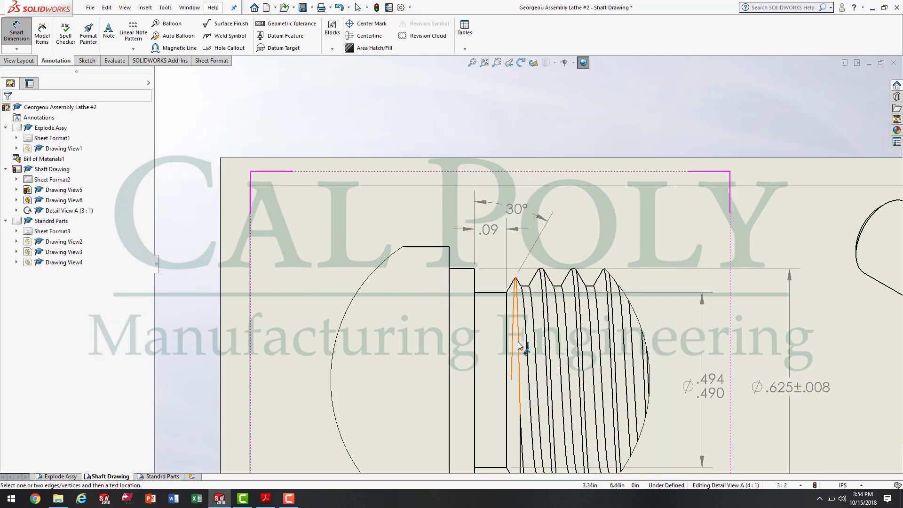
# Check the reference PDF's Detail B for the remaining width dimension and its placement, and return to the SOLIDWORKS drawing
pyautogui.click(269, 501)
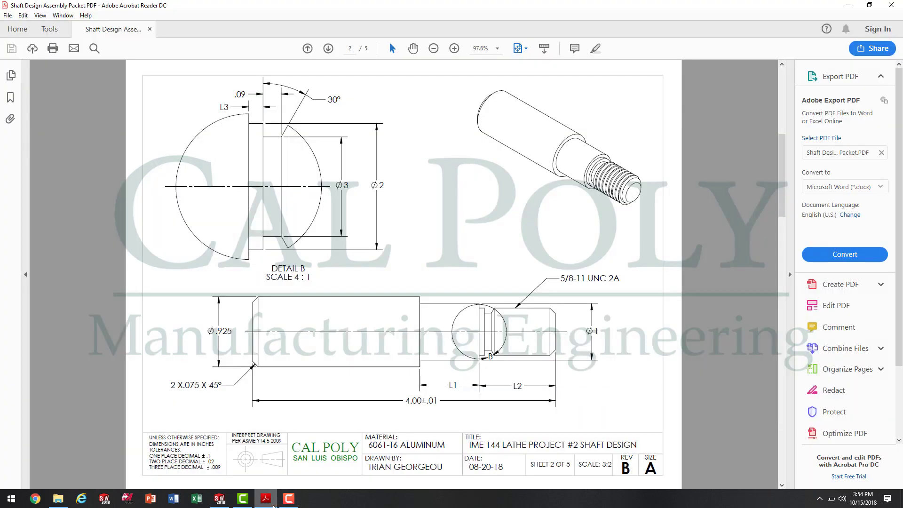
pyautogui.scroll(-3, 294, 89)
pyautogui.scroll(3, 302, 206)
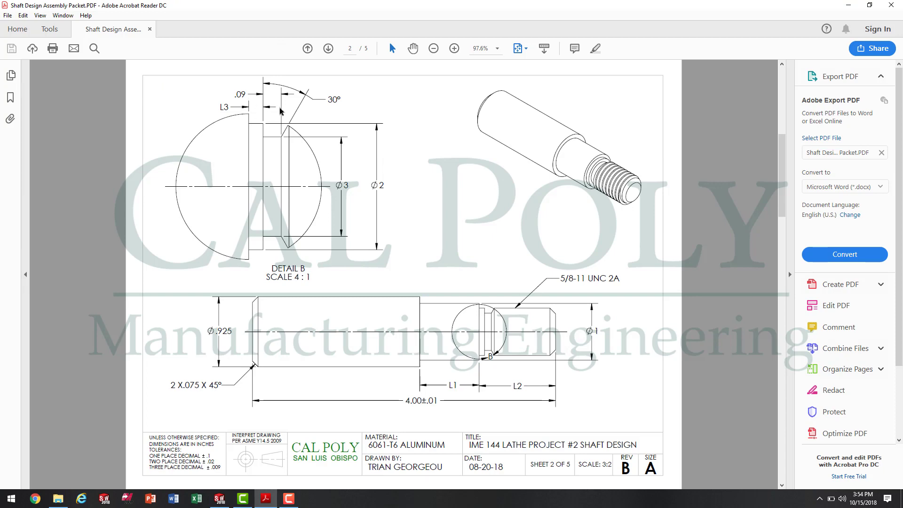
pyautogui.click(219, 498)
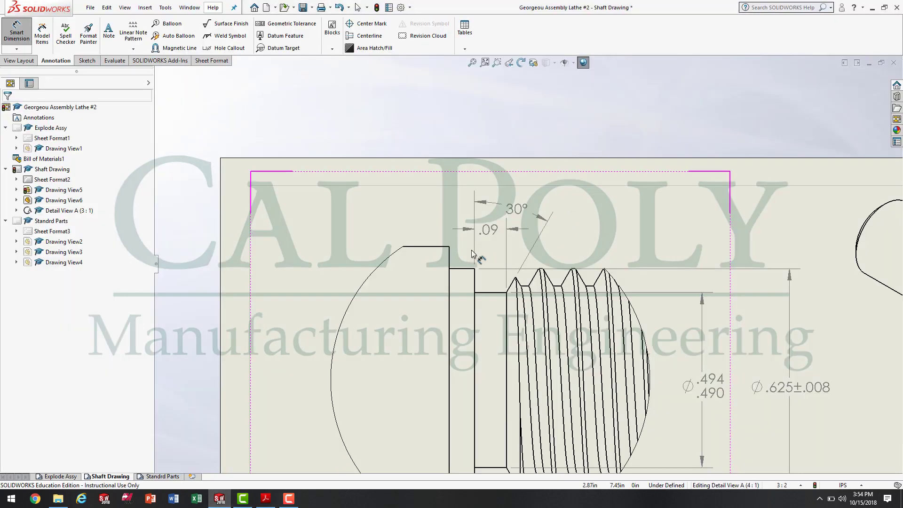
# Dimension the shoulder's width in Detail A, placing the text outside the extension lines on the side away from the thread
pyautogui.click(475, 282)
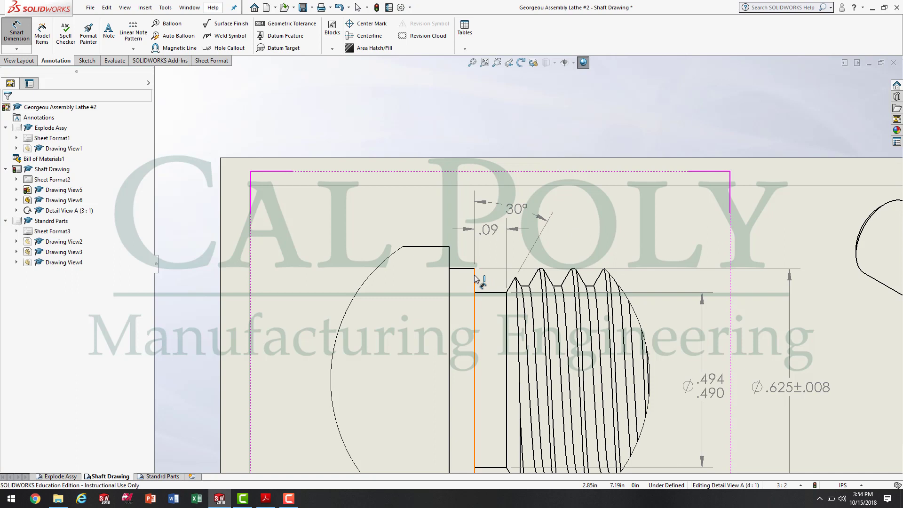
pyautogui.click(449, 260)
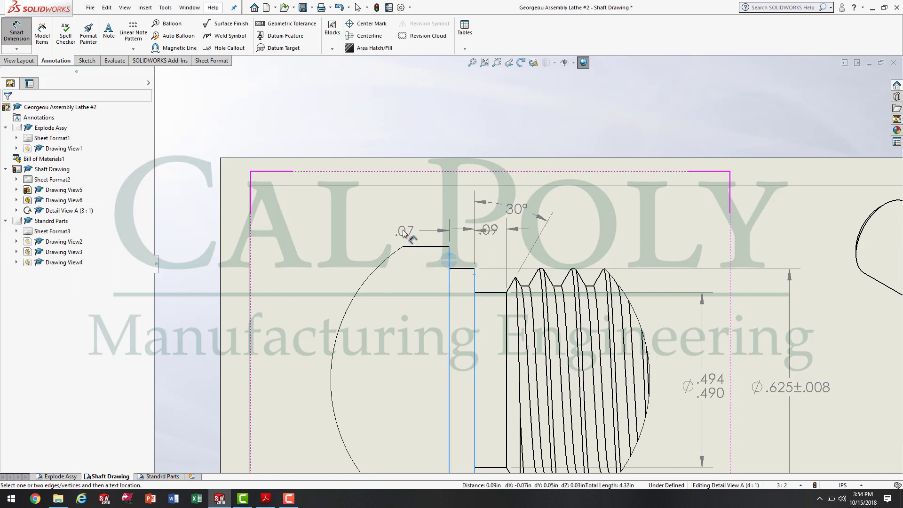
pyautogui.click(384, 230)
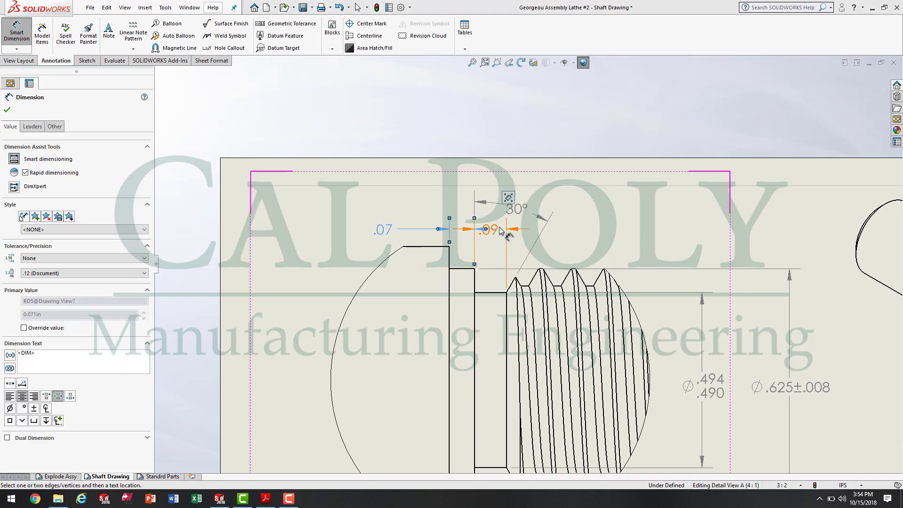
# Stagger the groove width and angle dimensions above the shoulder width dimension, with the groove width text centred between its extension lines
pyautogui.click(506, 229)
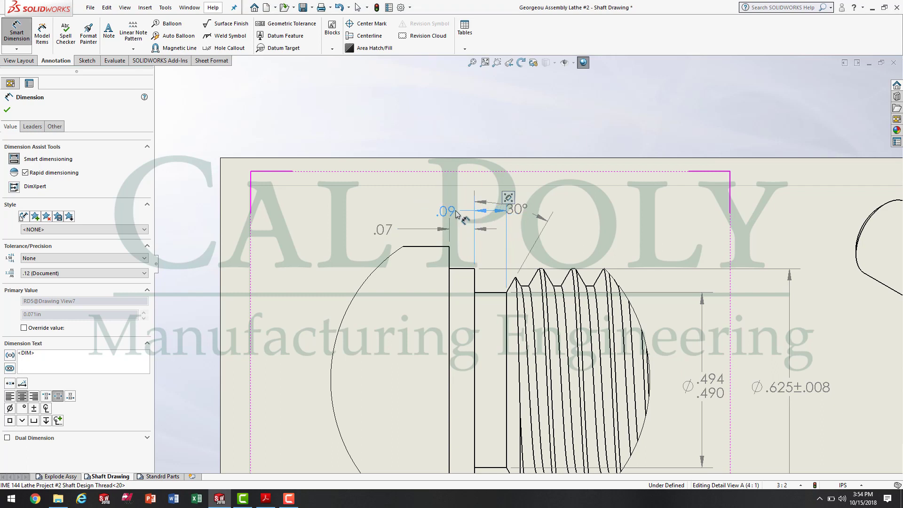
pyautogui.click(456, 212)
pyautogui.moveTo(532, 208); pyautogui.dragTo(537, 201)
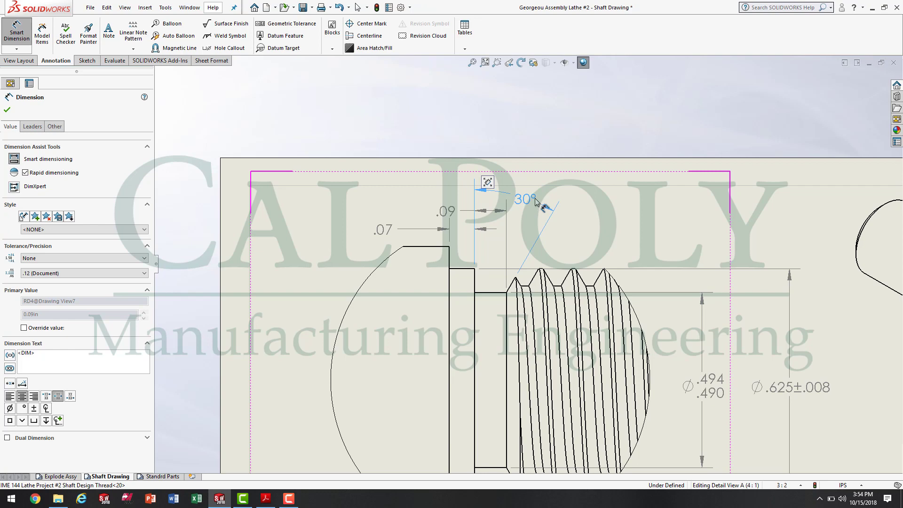
pyautogui.scroll(-4, 455, 205)
pyautogui.click(471, 218)
pyautogui.moveTo(470, 218); pyautogui.dragTo(536, 221)
# Set the shoulder width dimension's precision to three decimals (.123)
pyautogui.moveTo(353, 251)
pyautogui.mouseDown()
pyautogui.moveTo(524, 278)
pyautogui.moveTo(517, 262)
pyautogui.moveTo(379, 253)
pyautogui.moveTo(521, 256)
pyautogui.moveTo(357, 252)
pyautogui.mouseUp()
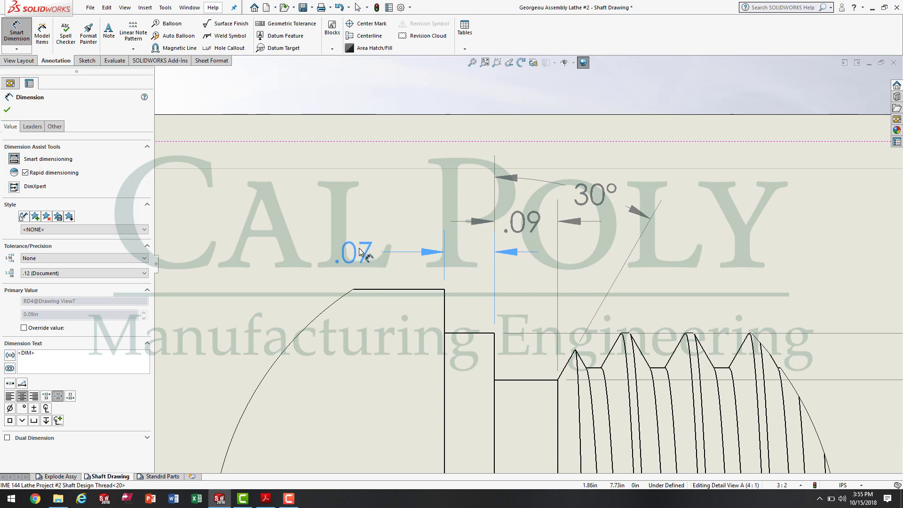
pyautogui.click(63, 274)
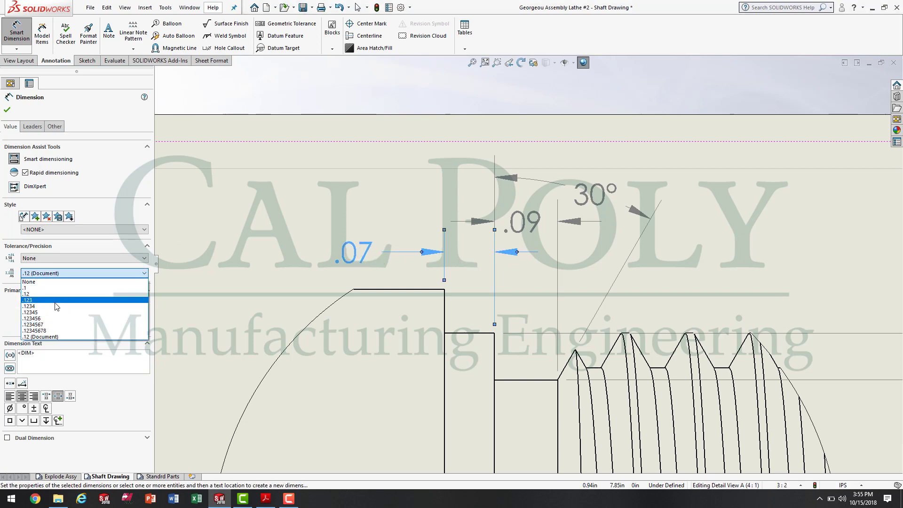
pyautogui.click(55, 305)
# Apply a Bilateral tolerance of +.003/-.002 to the shoulder width dimension and move its text farther from the extension lines
pyautogui.click(52, 259)
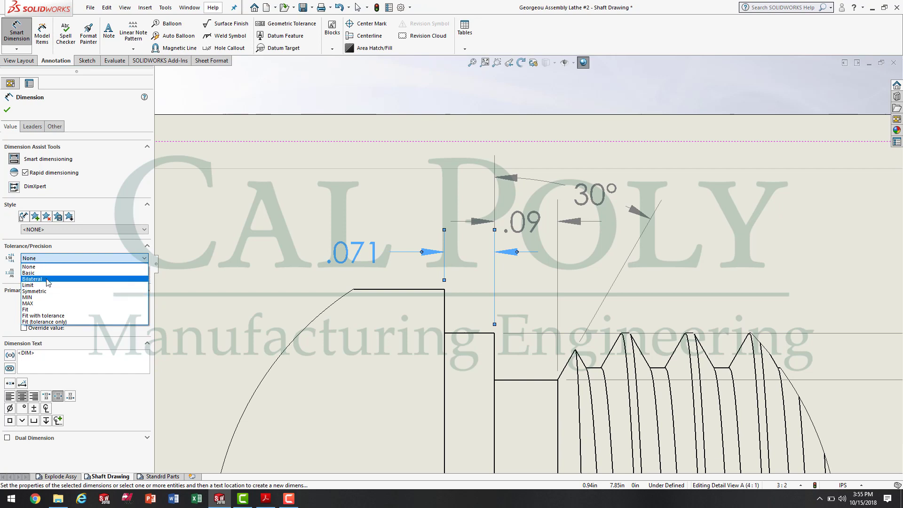
pyautogui.click(47, 282)
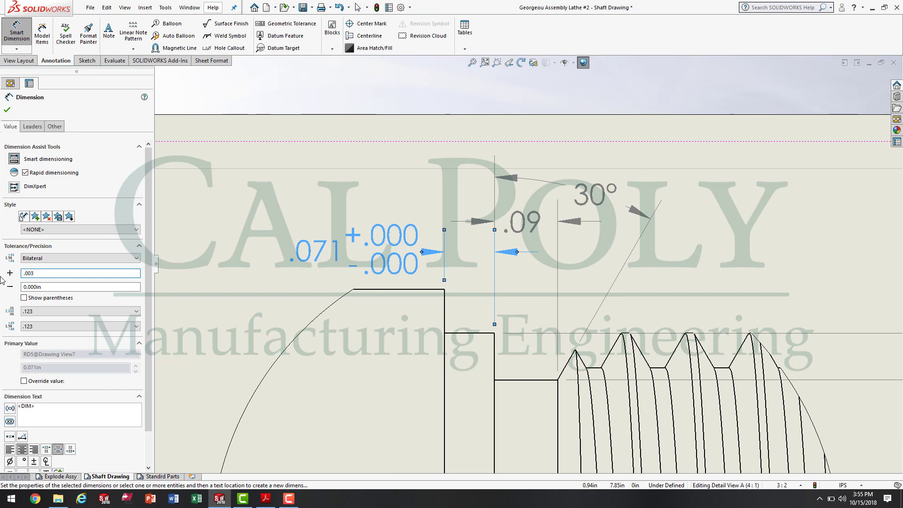
pyautogui.moveTo(47, 287); pyautogui.dragTo(2, 287)
pyautogui.write('.002')
pyautogui.press('Return')
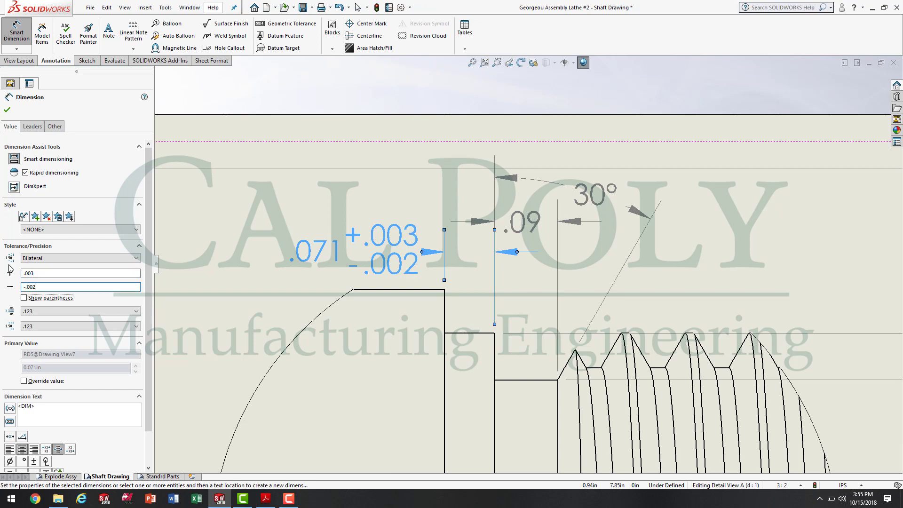
pyautogui.moveTo(381, 250)
pyautogui.mouseDown()
pyautogui.moveTo(324, 250)
pyautogui.moveTo(346, 251)
pyautogui.mouseUp()
pyautogui.click(264, 196)
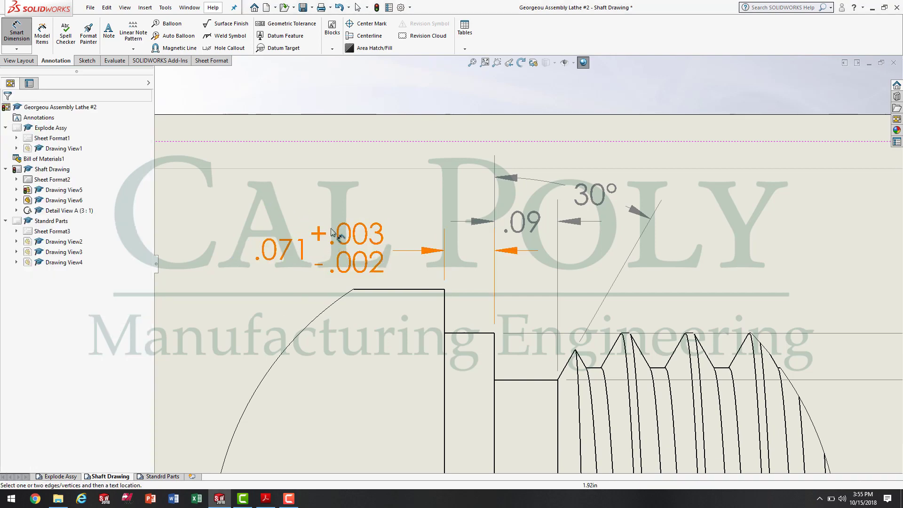
# Try the Basic, Bilateral, Limit and MIN tolerance types in turn on the shoulder width dimension
pyautogui.click(336, 243)
pyautogui.click(81, 258)
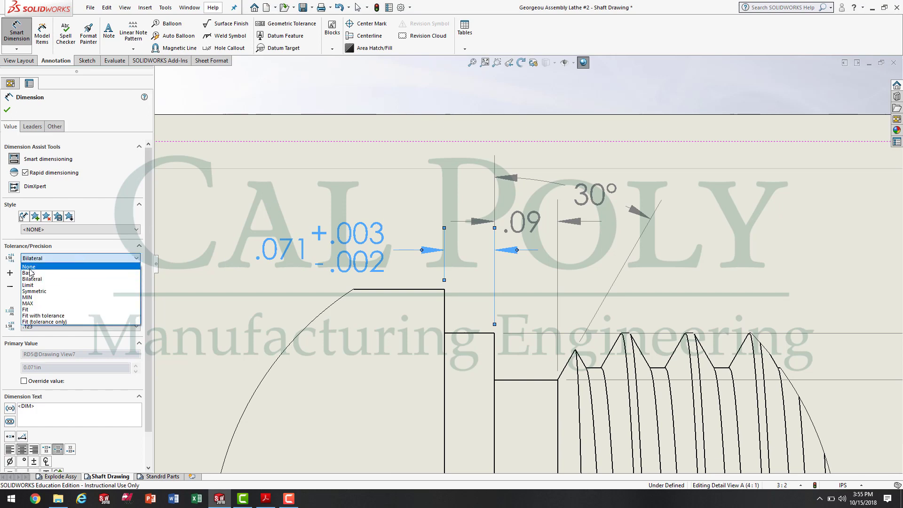
pyautogui.click(44, 274)
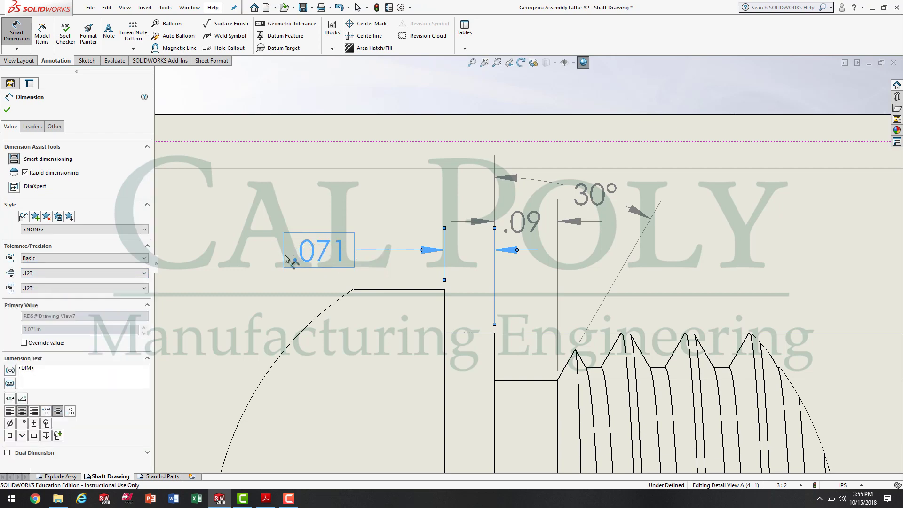
pyautogui.click(73, 260)
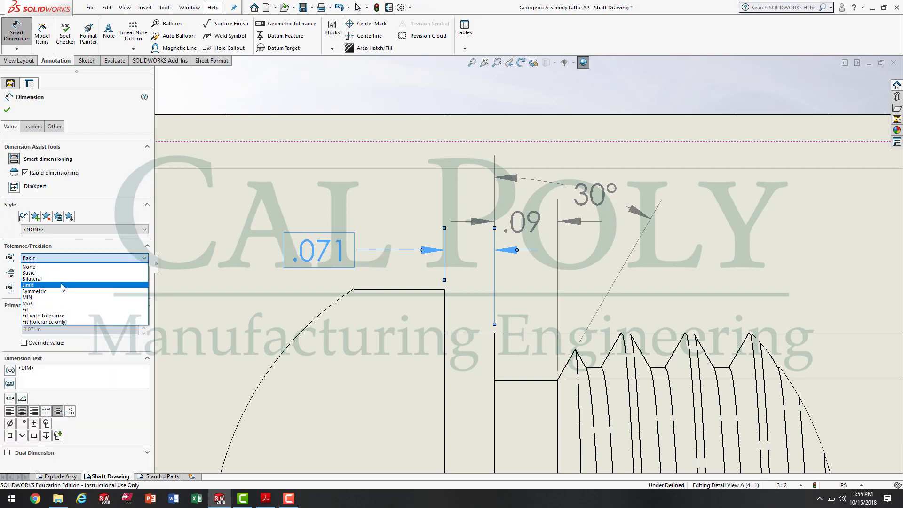
pyautogui.click(64, 279)
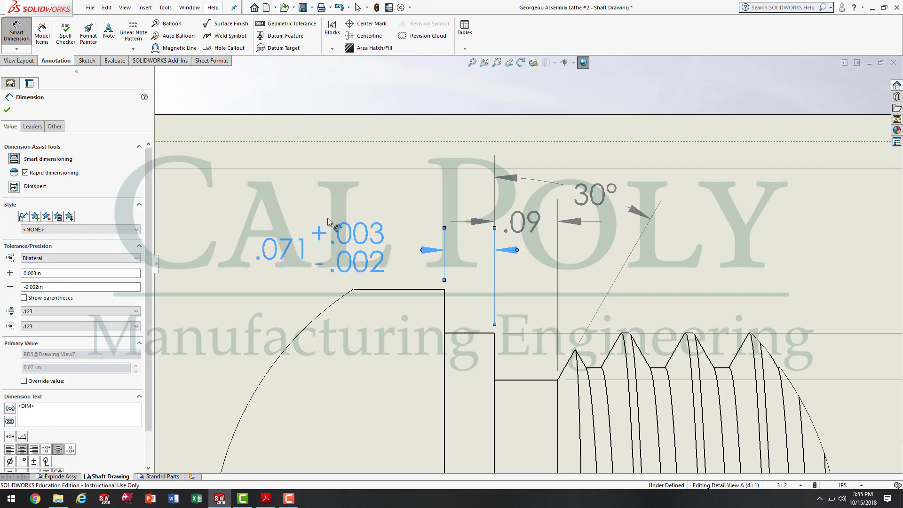
pyautogui.click(49, 260)
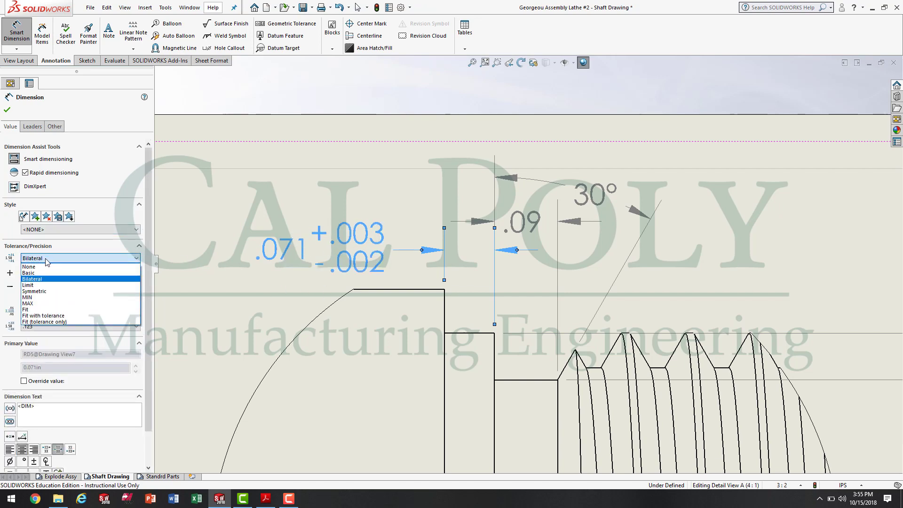
pyautogui.click(51, 286)
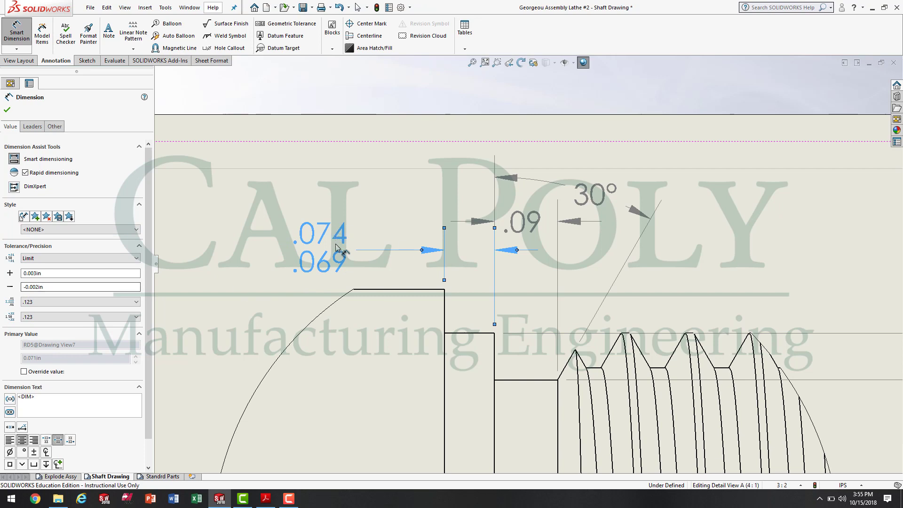
pyautogui.click(59, 261)
pyautogui.click(55, 297)
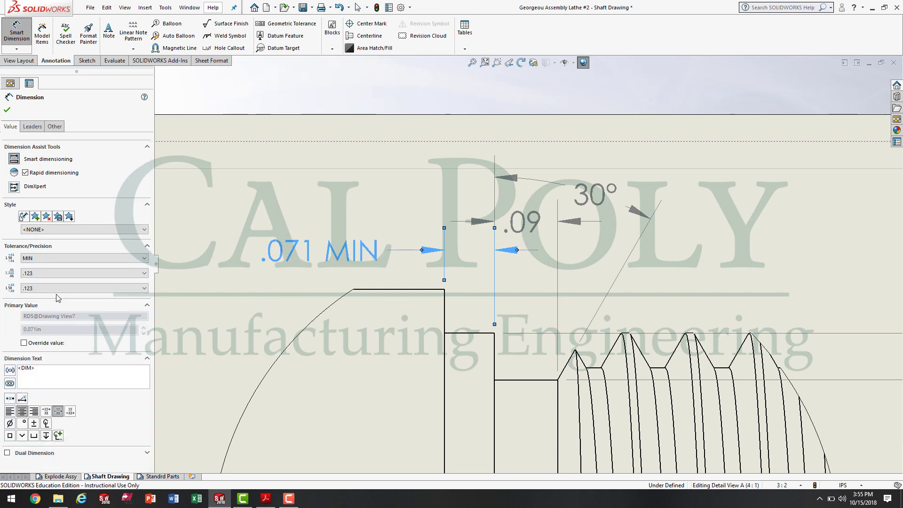
# Set the shoulder width dimension's tolerance type to Symmetric
pyautogui.click(53, 259)
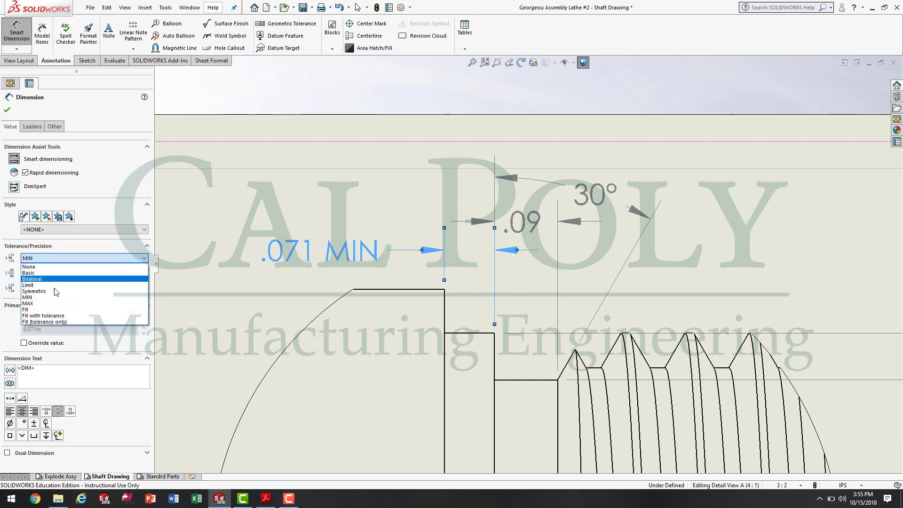
pyautogui.click(53, 291)
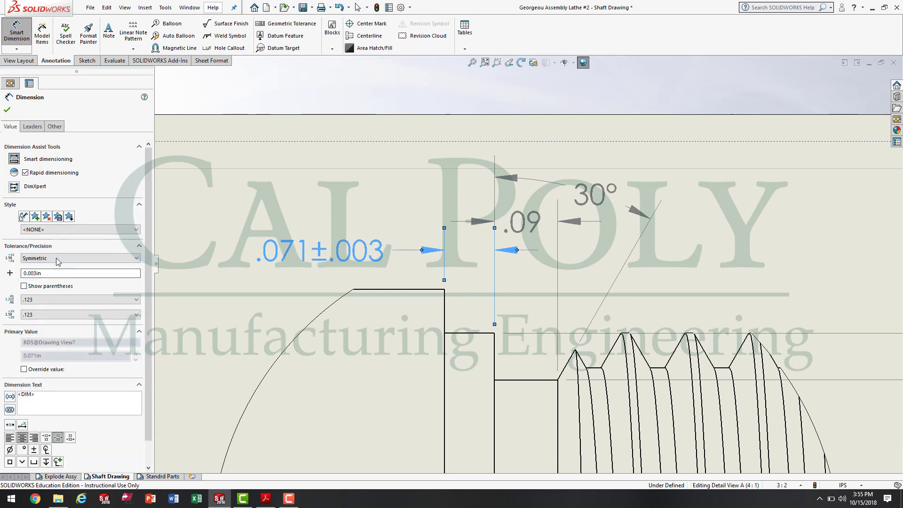
# Return the shoulder width dimension in the detail view to a Bilateral tolerance and end dimensioning
pyautogui.click(56, 258)
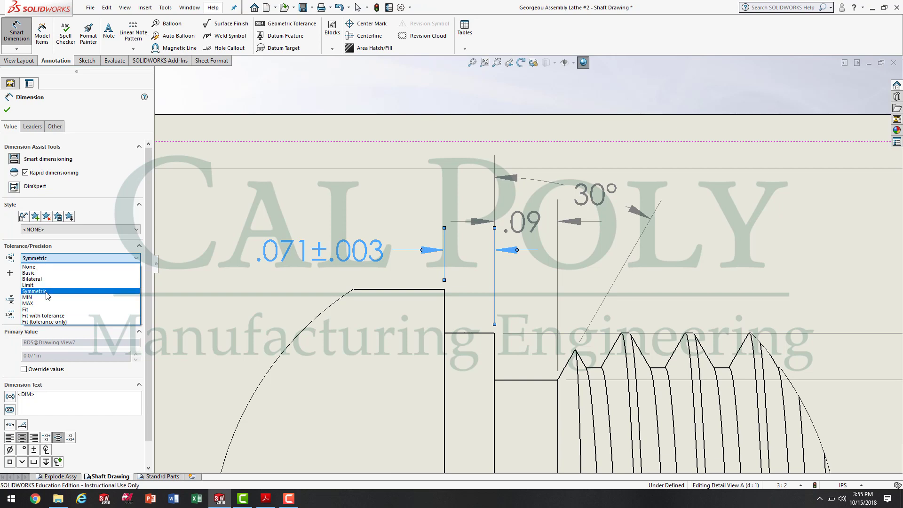
pyautogui.click(32, 279)
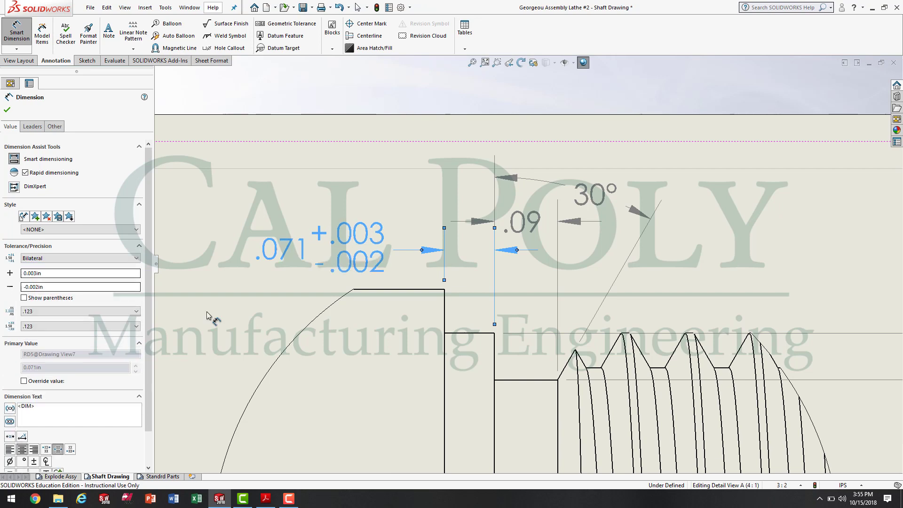
pyautogui.scroll(2, 249, 227)
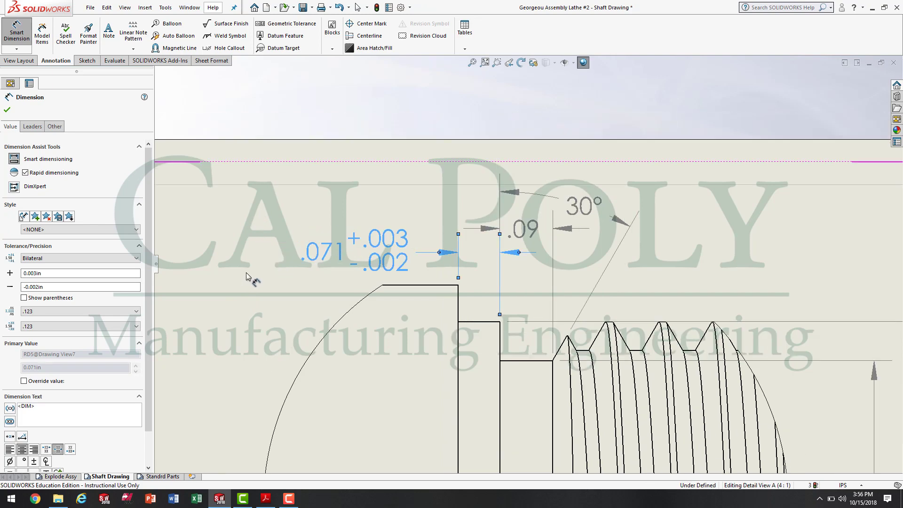
pyautogui.press('Escape')
pyautogui.scroll(2, 342, 324)
pyautogui.scroll(1, 342, 324)
pyautogui.scroll(1, 423, 367)
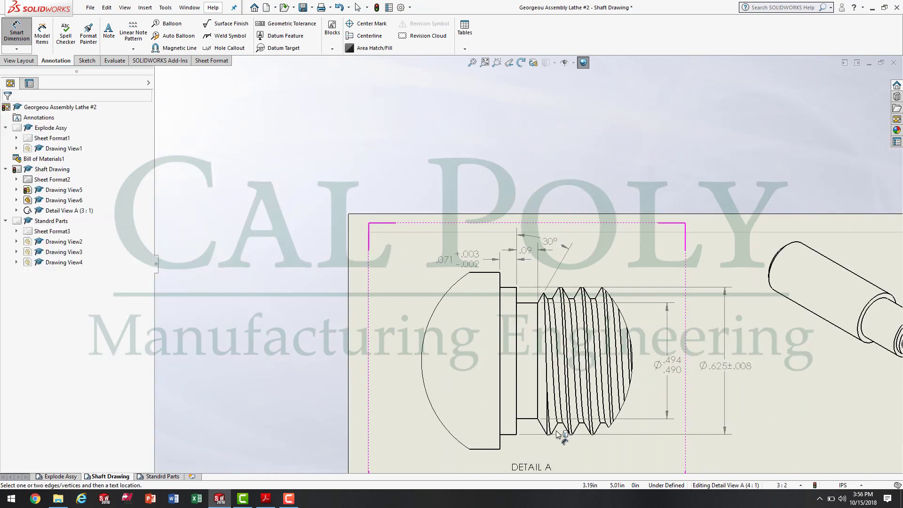
pyautogui.scroll(1, 550, 435)
pyautogui.scroll(-1, 621, 395)
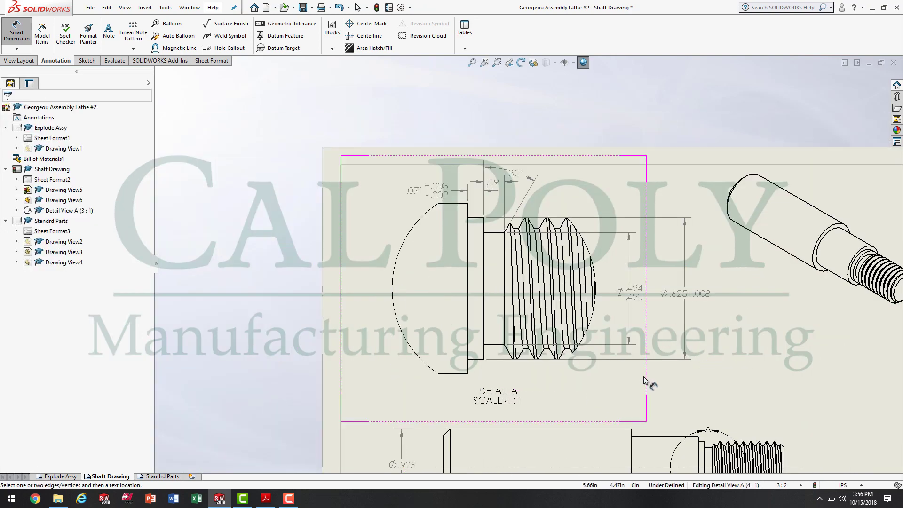
pyautogui.press('Escape')
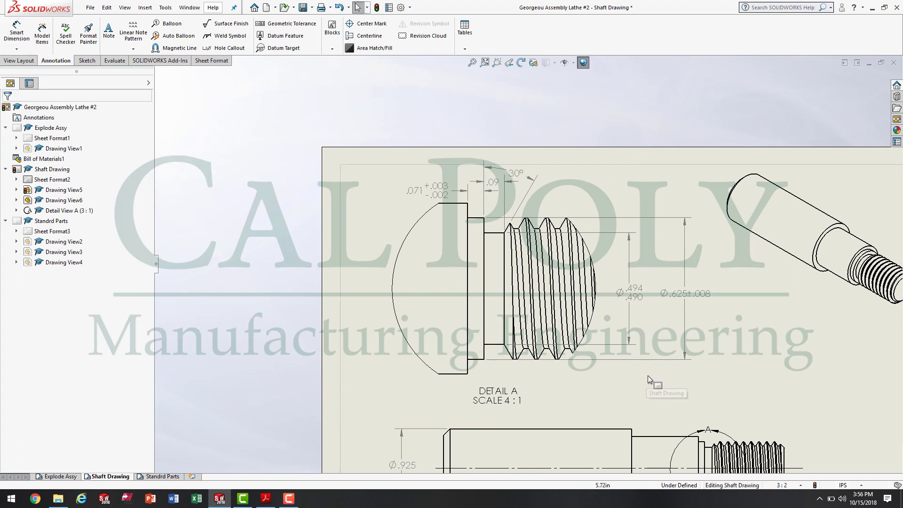
# Nudge the 4:1 detail view slightly down and to the right on the sheet and centre its label beneath it
pyautogui.moveTo(626, 382); pyautogui.dragTo(637, 389)
pyautogui.moveTo(522, 404); pyautogui.dragTo(546, 394)
pyautogui.click(739, 388)
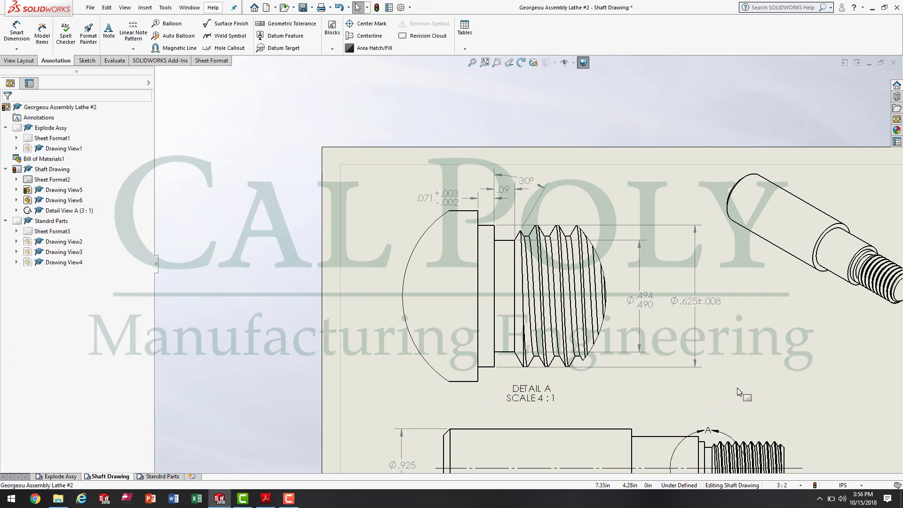
# Check the callouts in the reference PDF, return to SOLIDWORKS, and add a chamfer dimension above the shaft's upper-left chamfer in the side view
pyautogui.press('z')
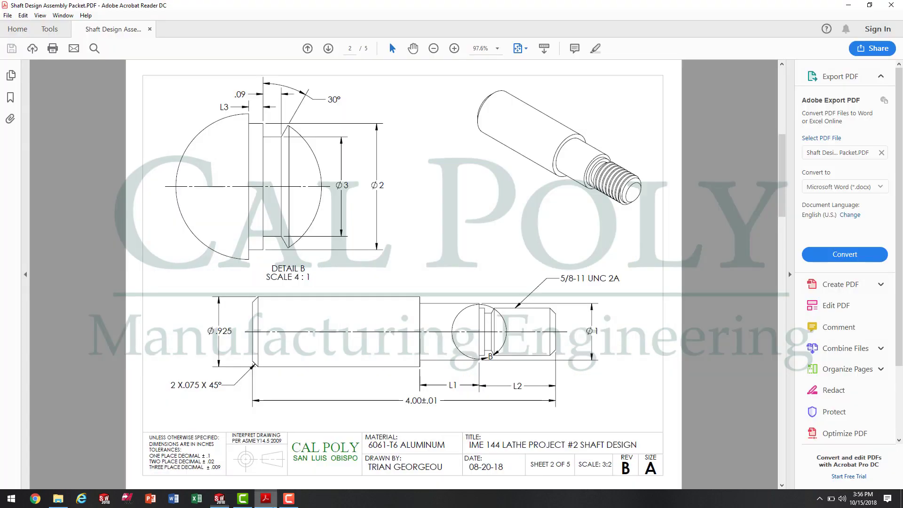
pyautogui.click(265, 499)
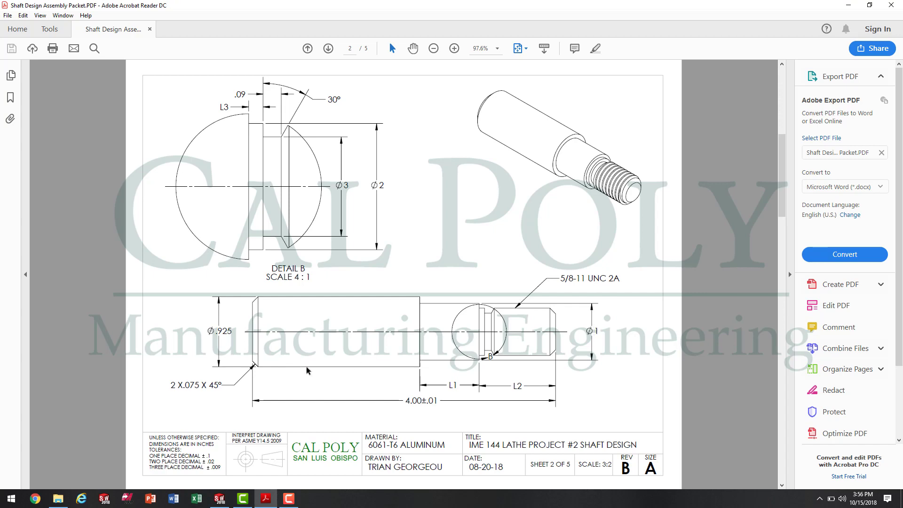
pyautogui.click(219, 498)
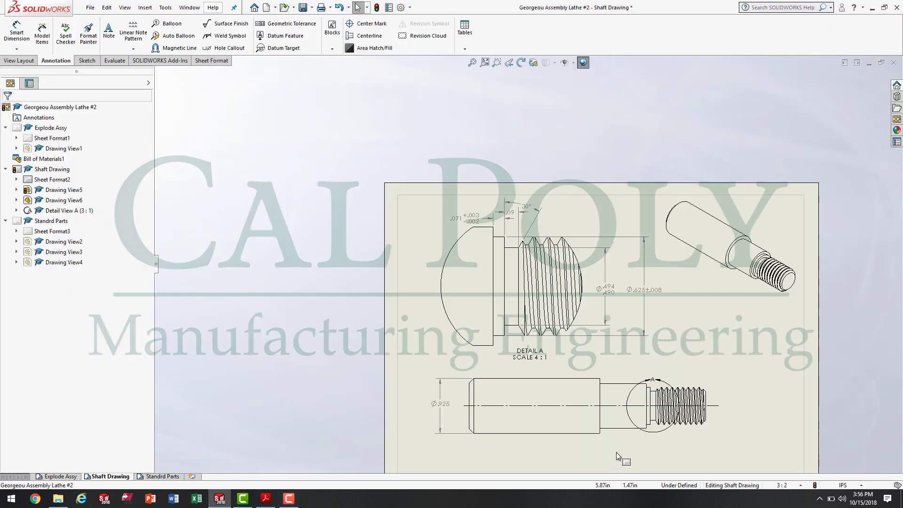
pyautogui.scroll(-5, 425, 410)
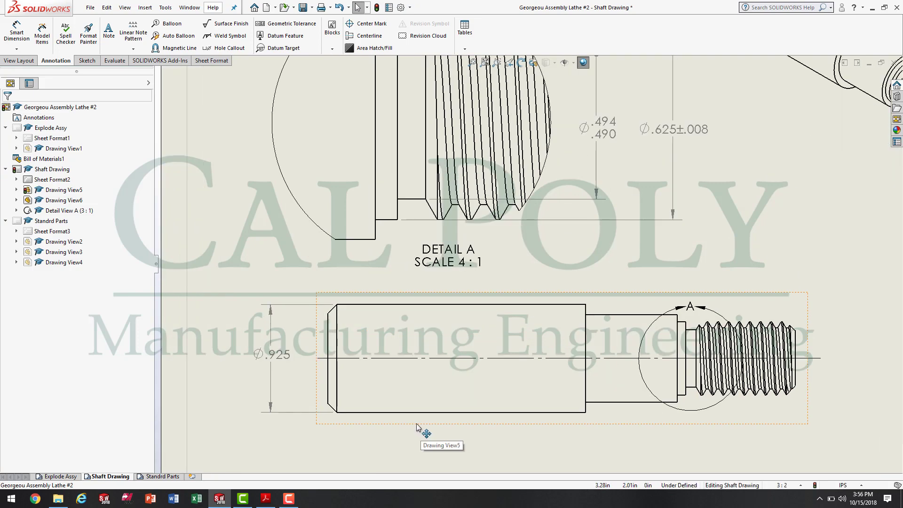
pyautogui.click(24, 49)
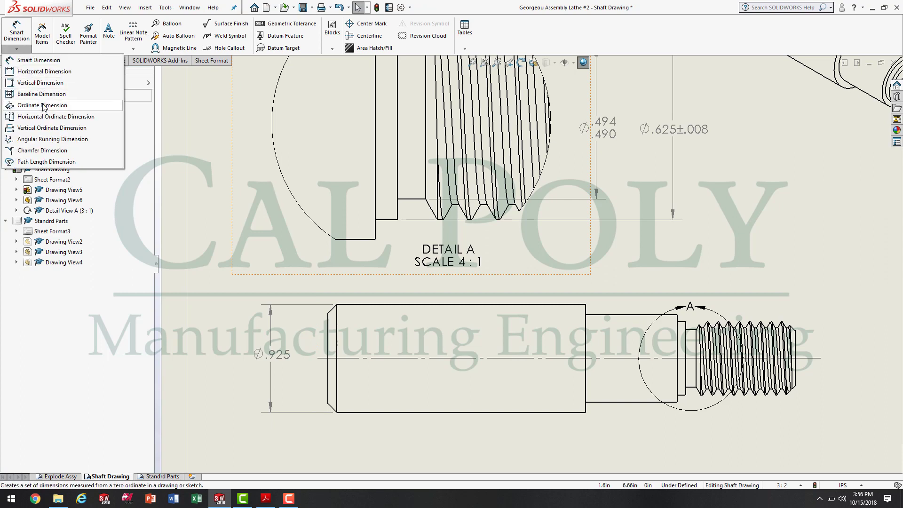
pyautogui.click(57, 151)
pyautogui.scroll(-2, 365, 306)
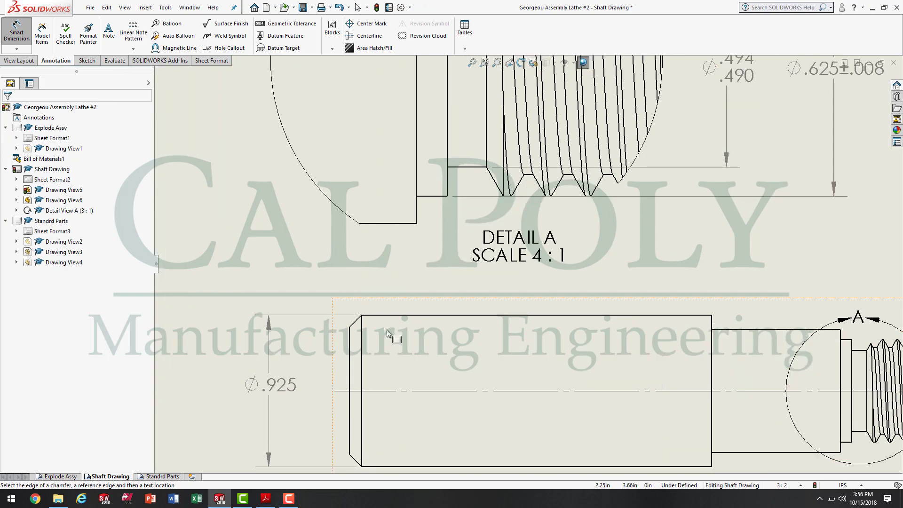
pyautogui.click(354, 322)
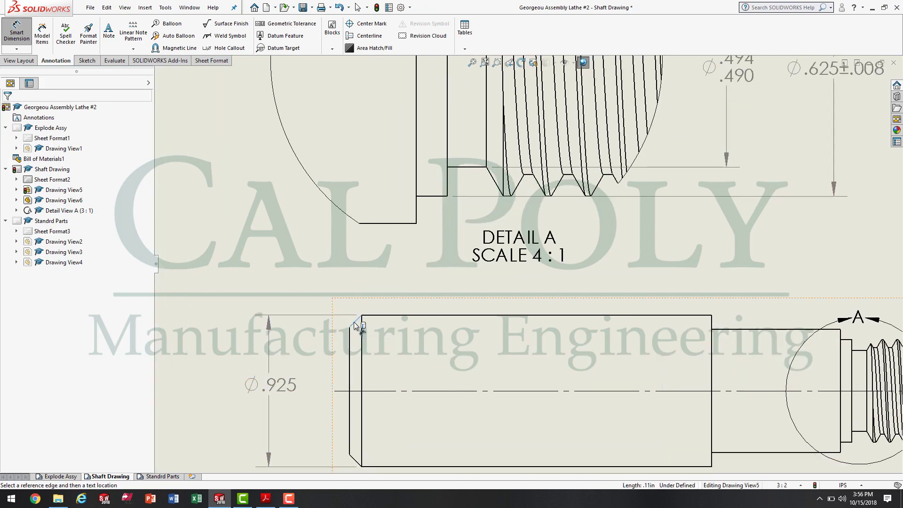
pyautogui.click(372, 315)
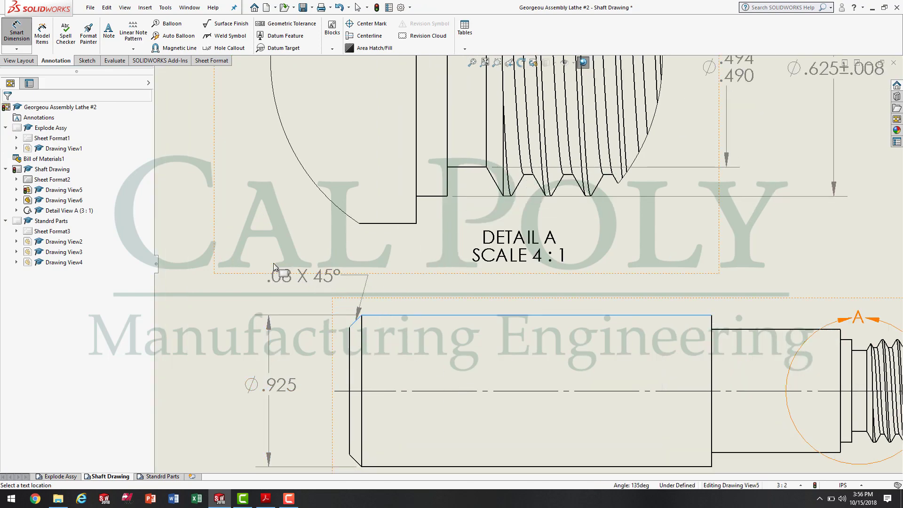
pyautogui.click(261, 286)
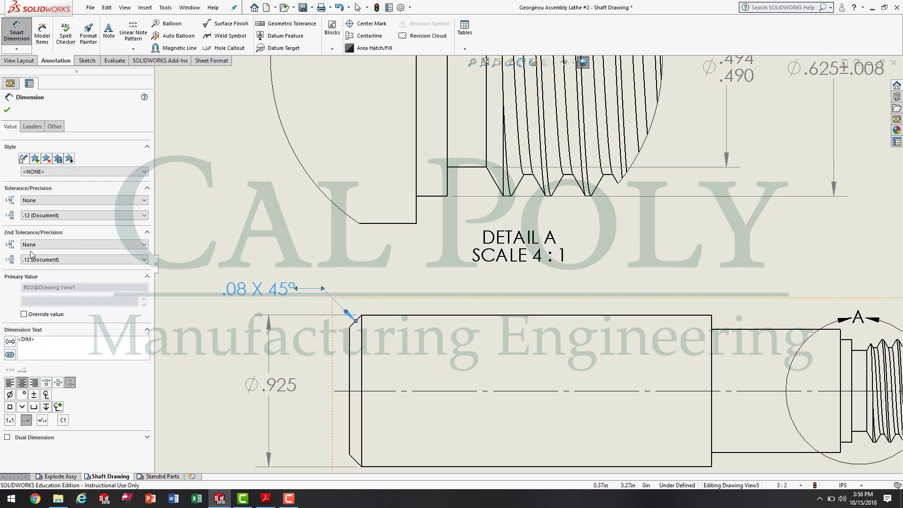
# Set the chamfer dimension's length precision to three decimals (.123)
pyautogui.click(42, 216)
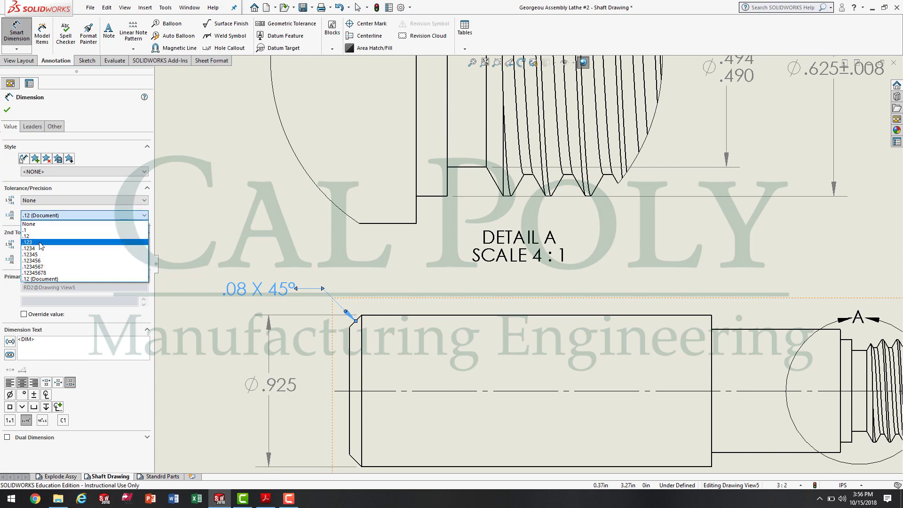
pyautogui.click(41, 243)
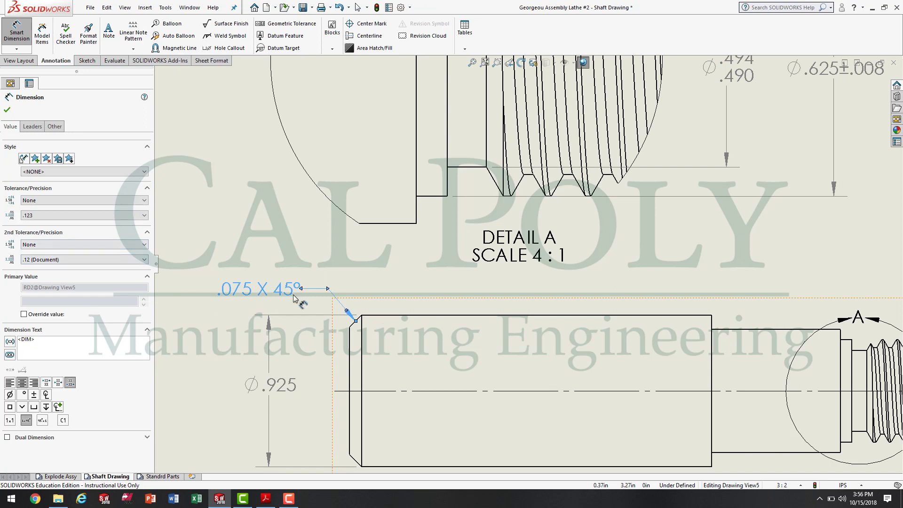
pyautogui.click(222, 236)
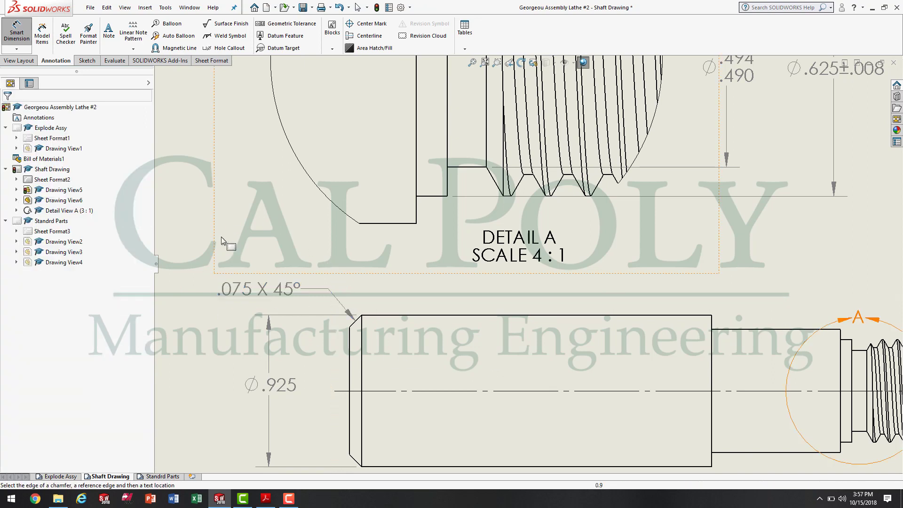
# Prefix the chamfer dimension's text with 2X
pyautogui.moveTo(257, 282); pyautogui.dragTo(255, 286)
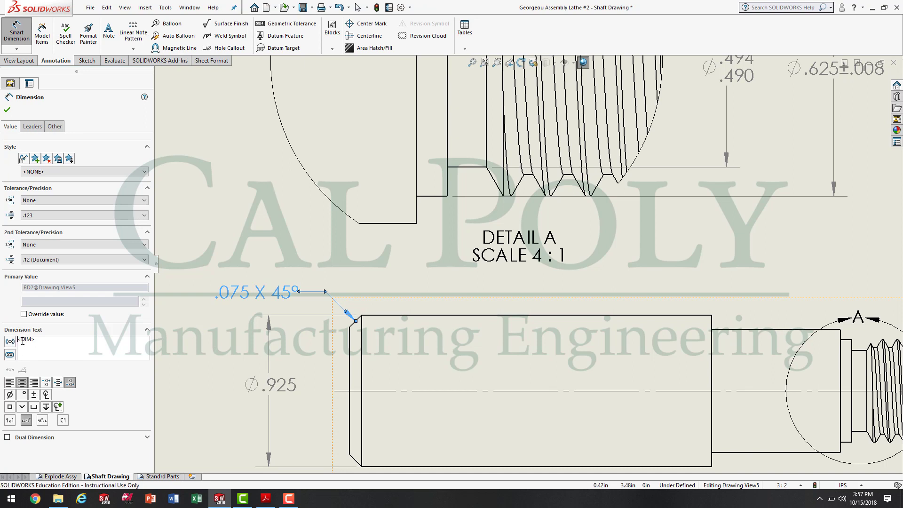
pyautogui.write('2X')
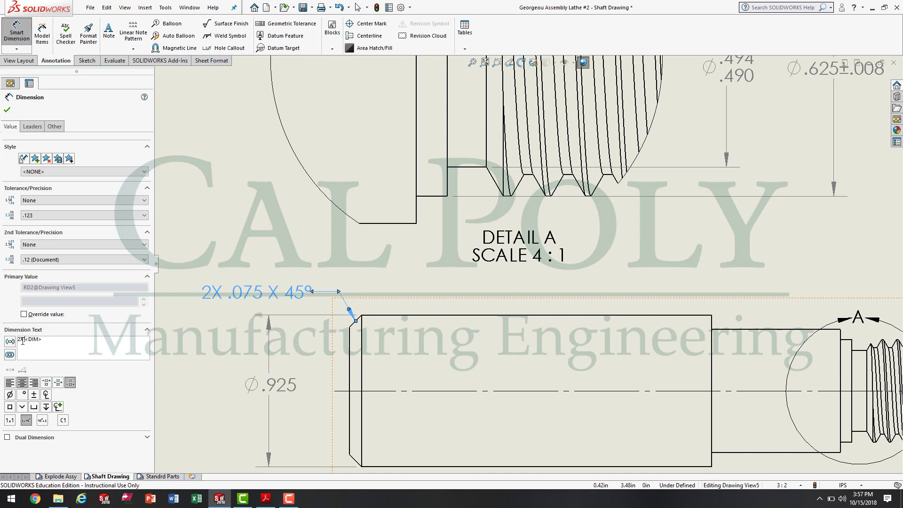
pyautogui.click(225, 185)
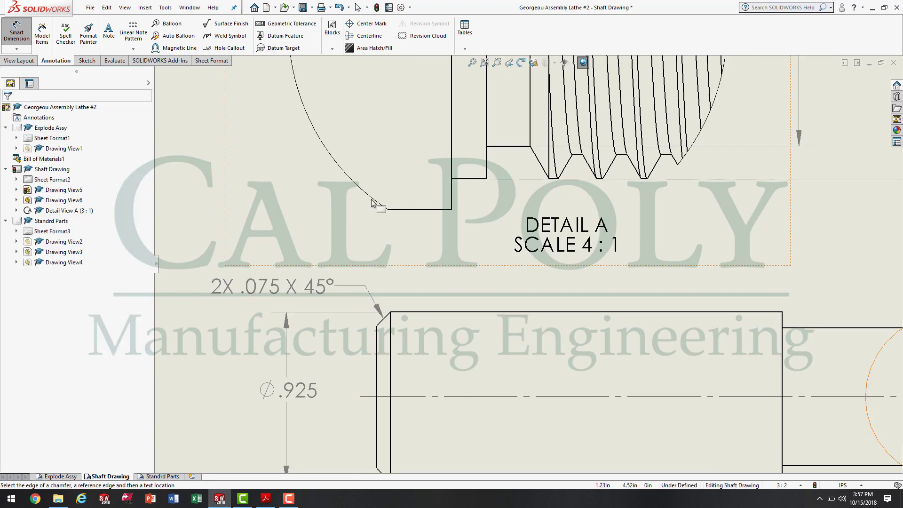
# Dimension the shaft's overall length from the chamfered end face to the threaded end face with Smart Dimension, placed below the side view
pyautogui.scroll(3, 428, 226)
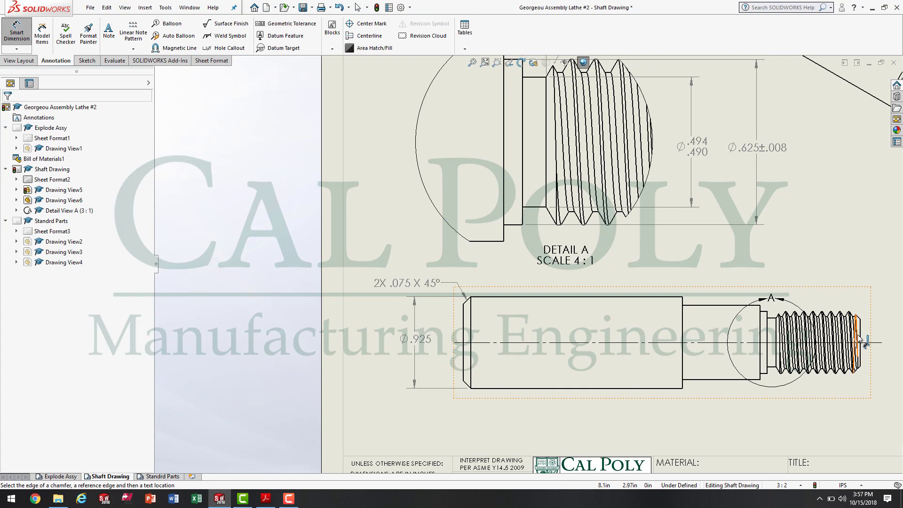
pyautogui.scroll(4, 865, 347)
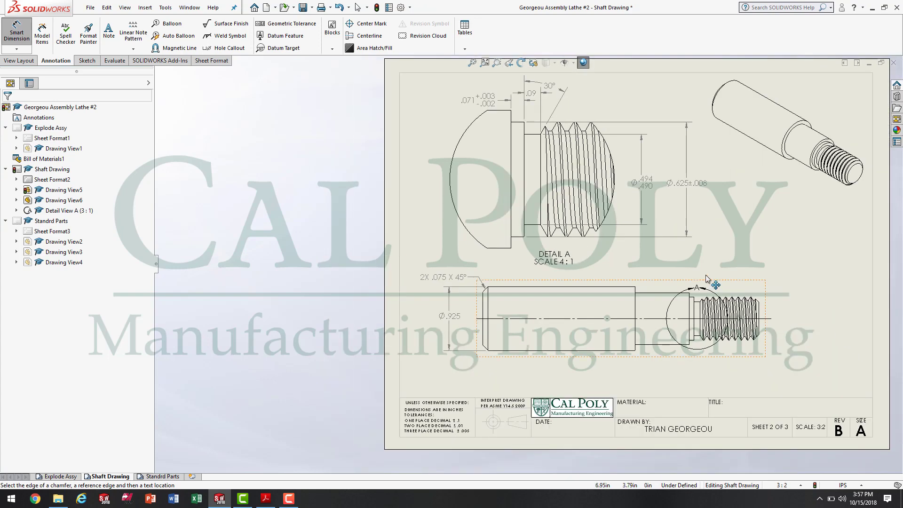
pyautogui.scroll(-1, 563, 348)
pyautogui.scroll(-3, 696, 419)
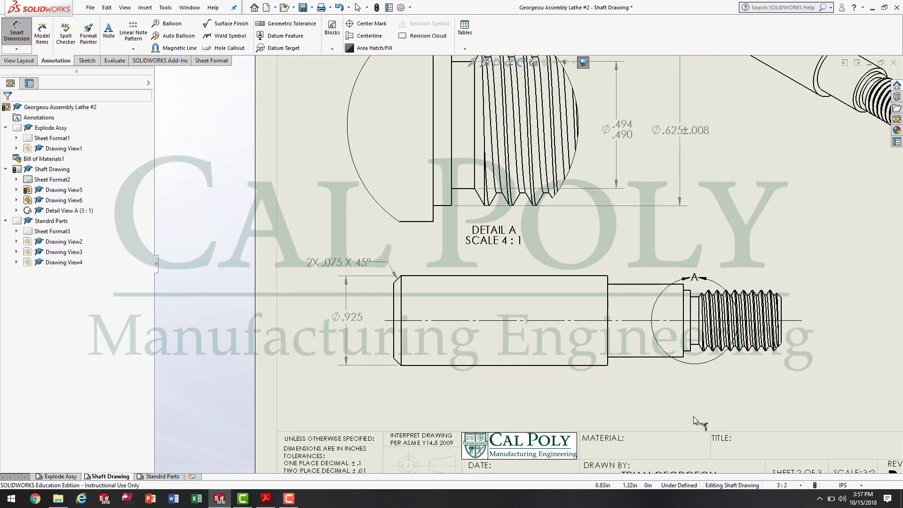
pyautogui.press('z')
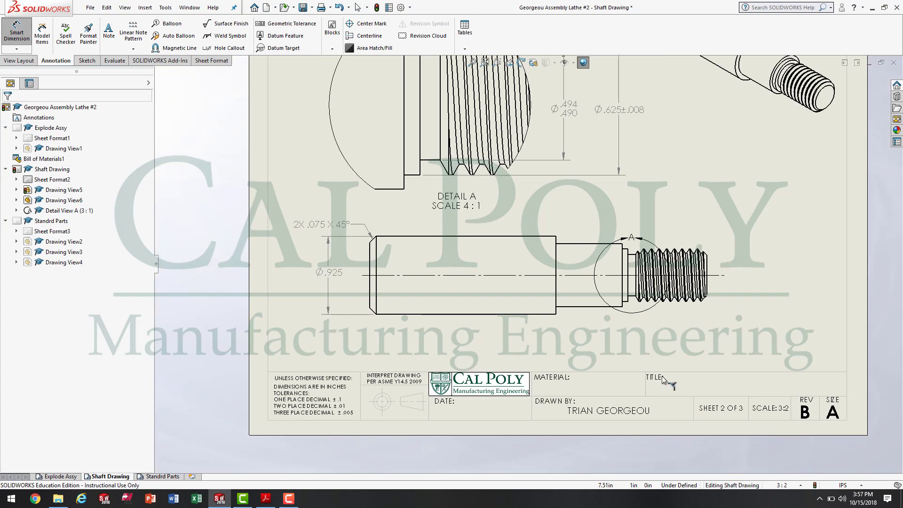
pyautogui.click(16, 29)
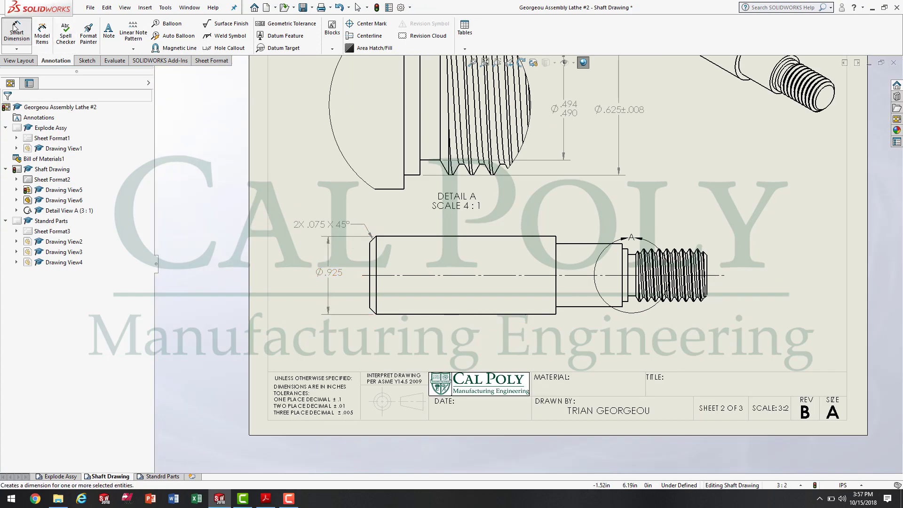
pyautogui.click(370, 296)
pyautogui.scroll(-5, 706, 320)
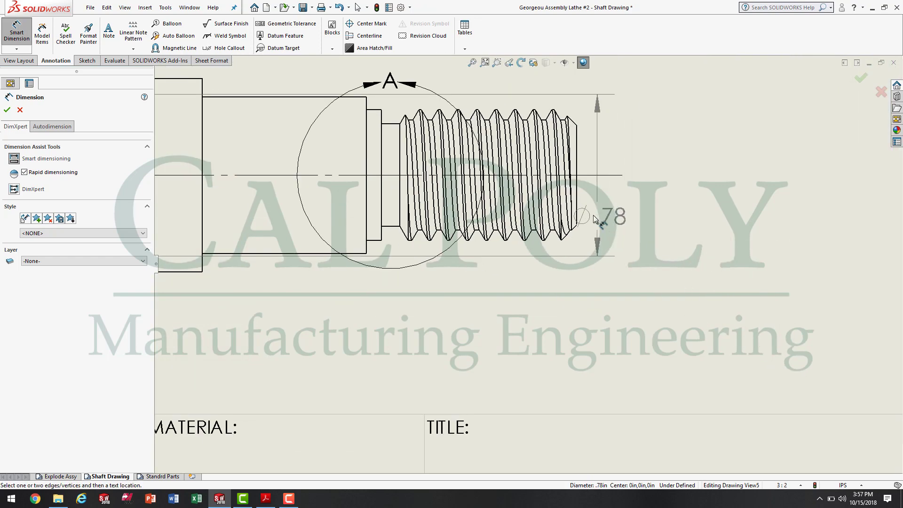
pyautogui.click(578, 197)
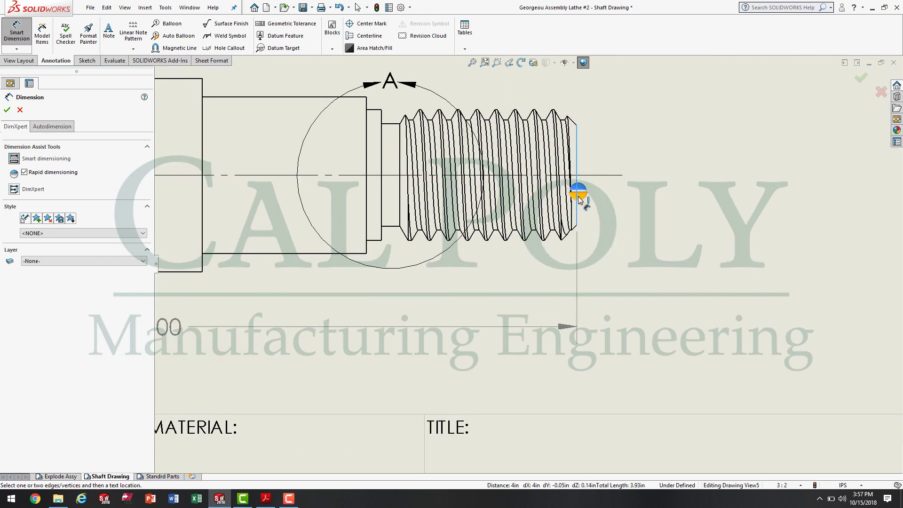
pyautogui.scroll(3, 301, 345)
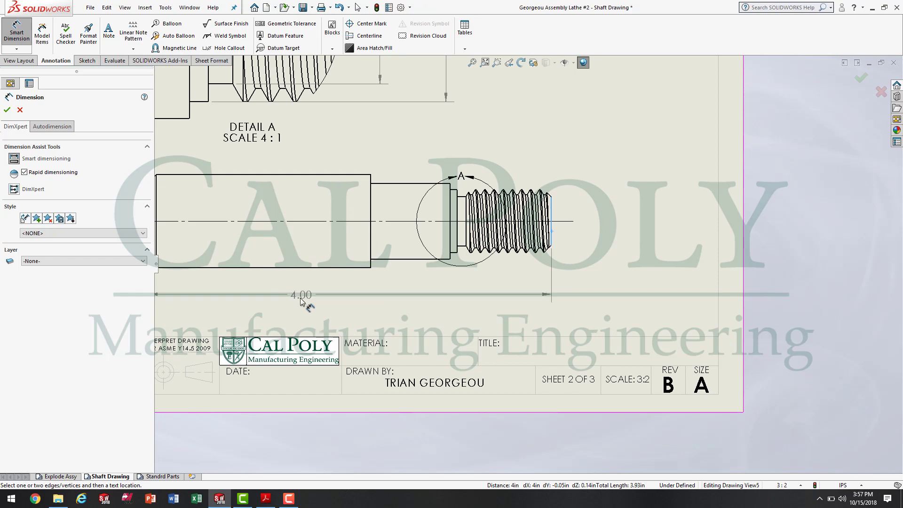
pyautogui.click(304, 310)
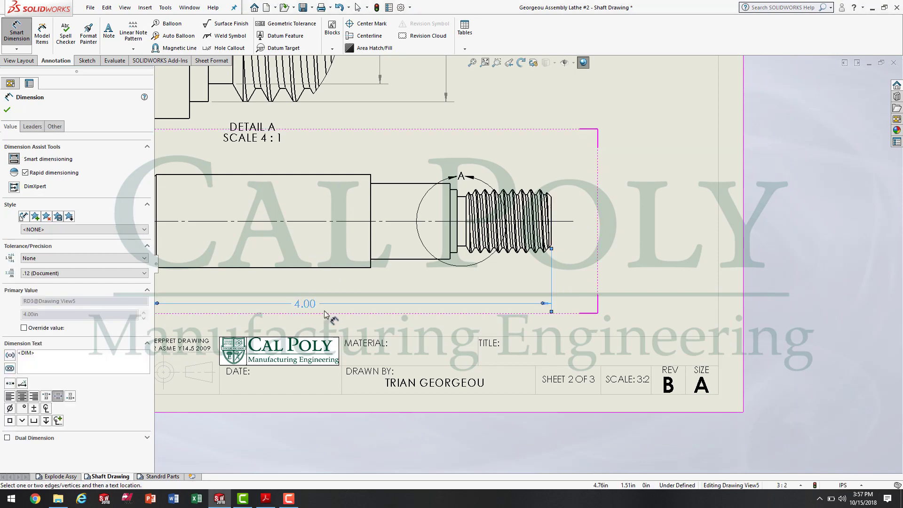
# Check the overall length's tolerance in the reference PDF and return to that dimension in the SOLIDWORKS shaft drawing
pyautogui.click(266, 500)
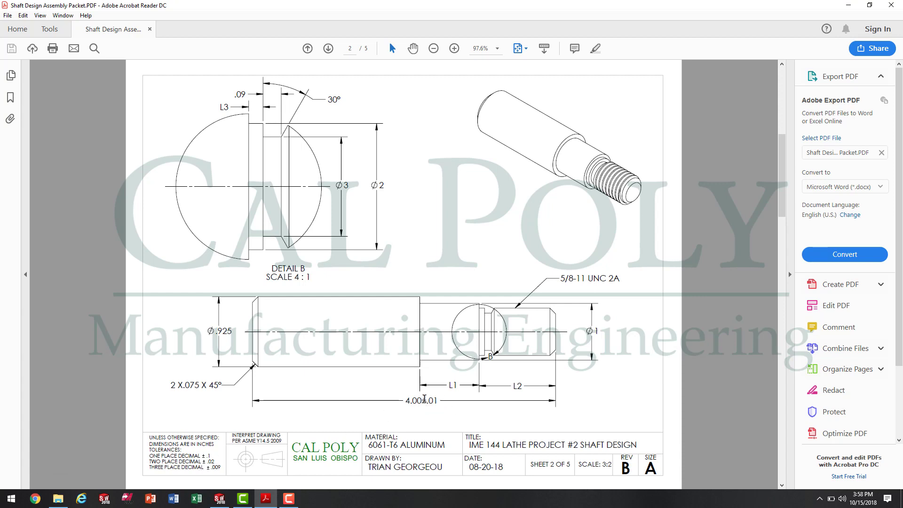
pyautogui.click(218, 501)
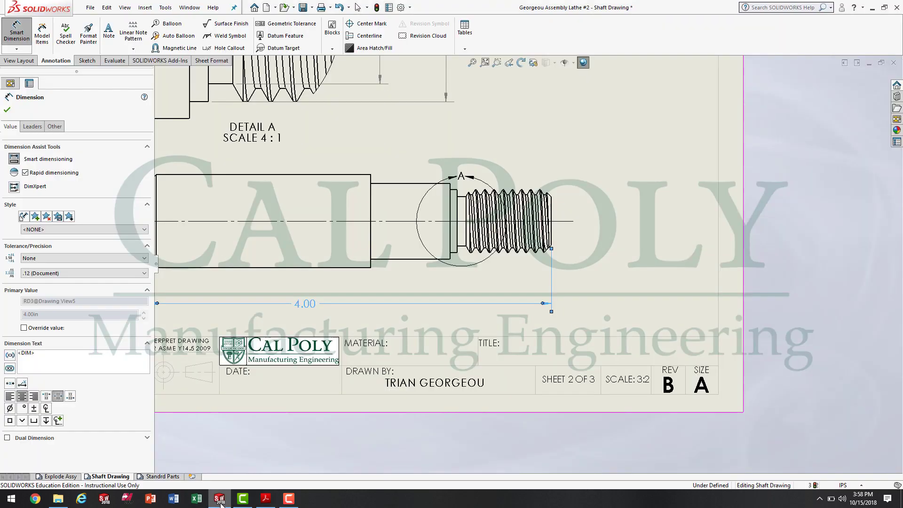
pyautogui.scroll(2, 306, 335)
pyautogui.scroll(-1, 328, 335)
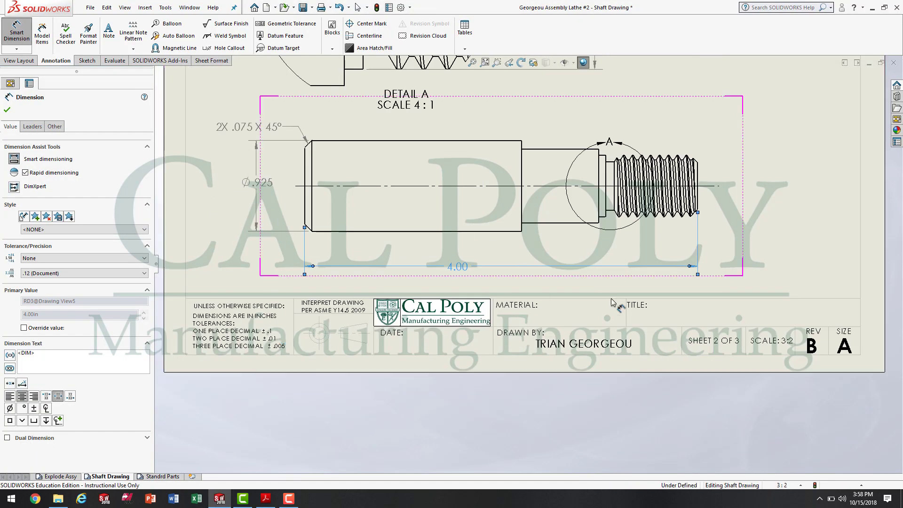
pyautogui.scroll(-2, 459, 254)
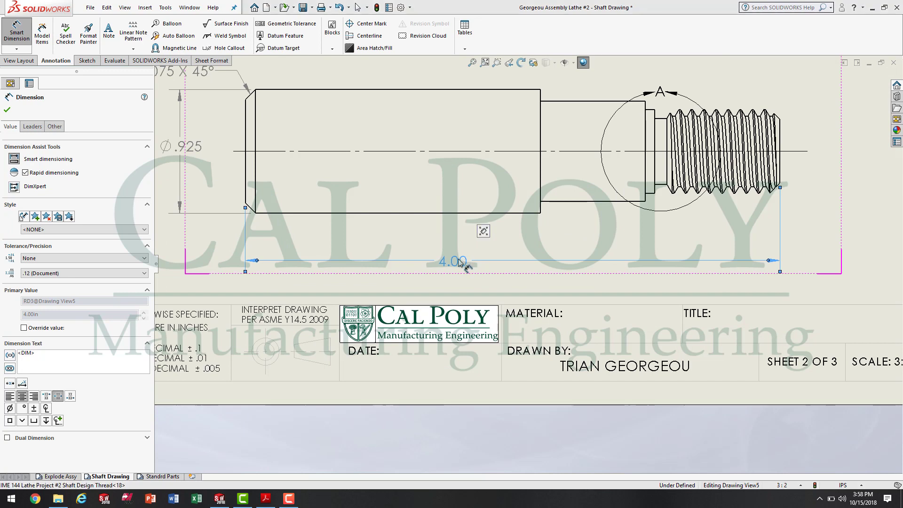
# Give the shaft's overall length dimension a symmetric tolerance of ±.01
pyautogui.click(64, 259)
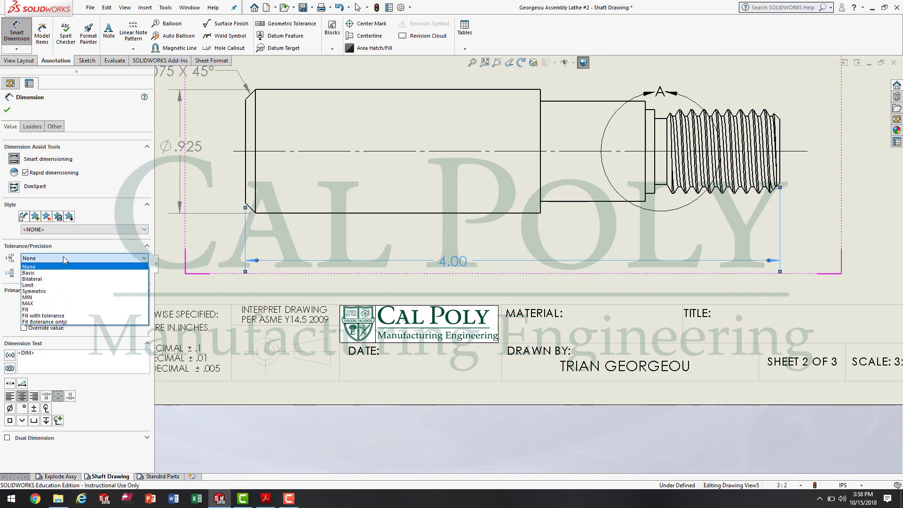
pyautogui.click(55, 291)
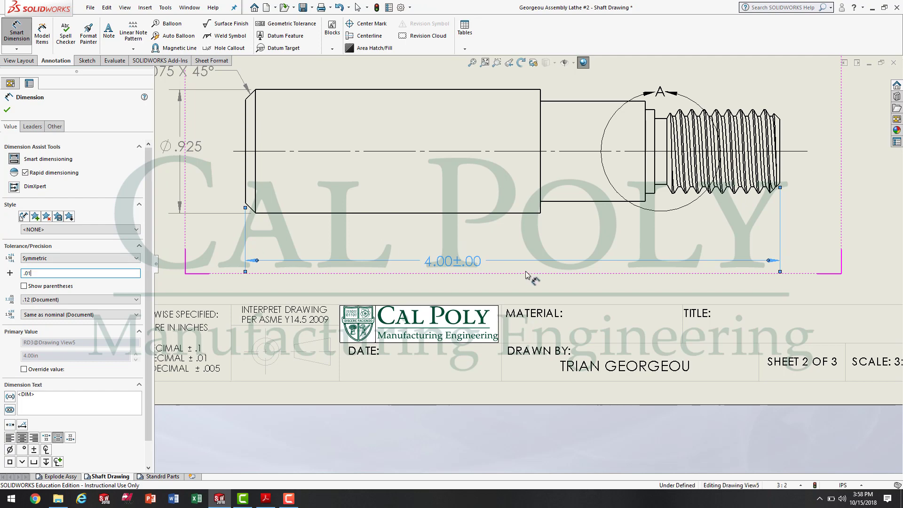
pyautogui.press('Tab')
pyautogui.click(564, 285)
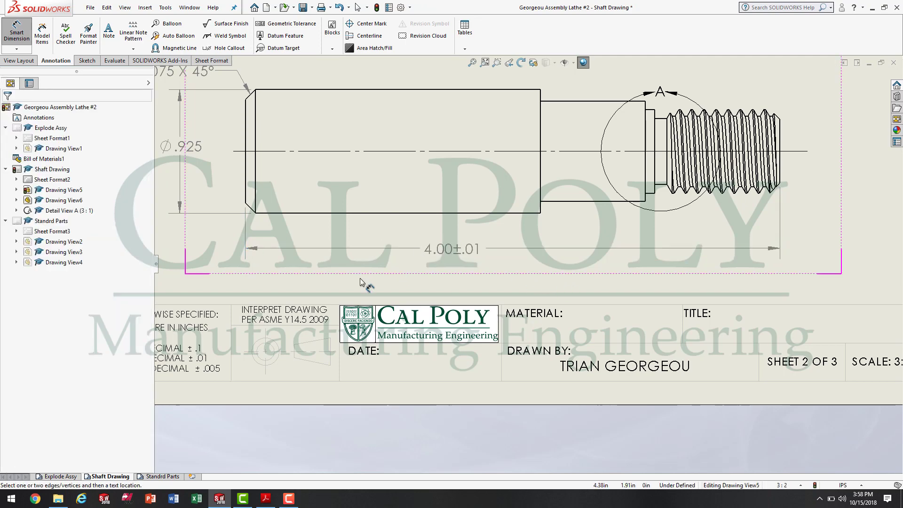
# Leave Smart Dimension and open the shaft sheet's sheet format for editing
pyautogui.press('f')
pyautogui.scroll(-3, 578, 243)
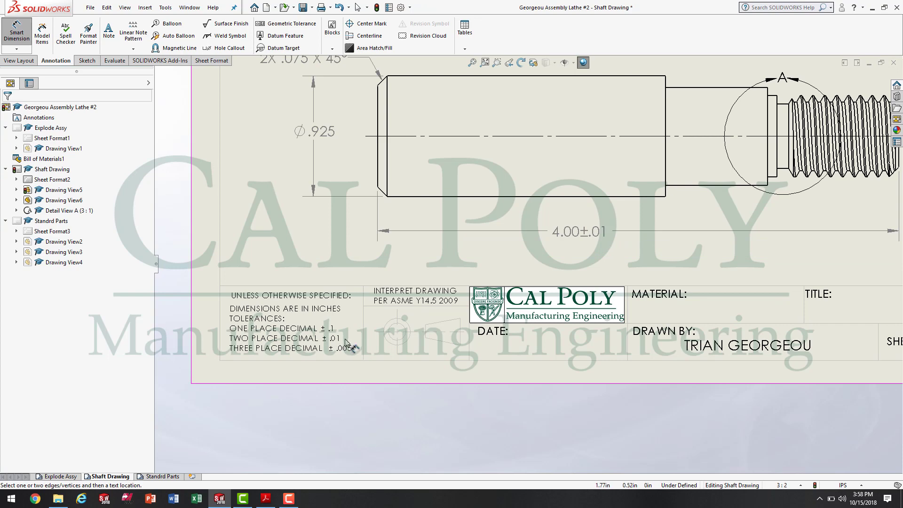
pyautogui.press('Escape')
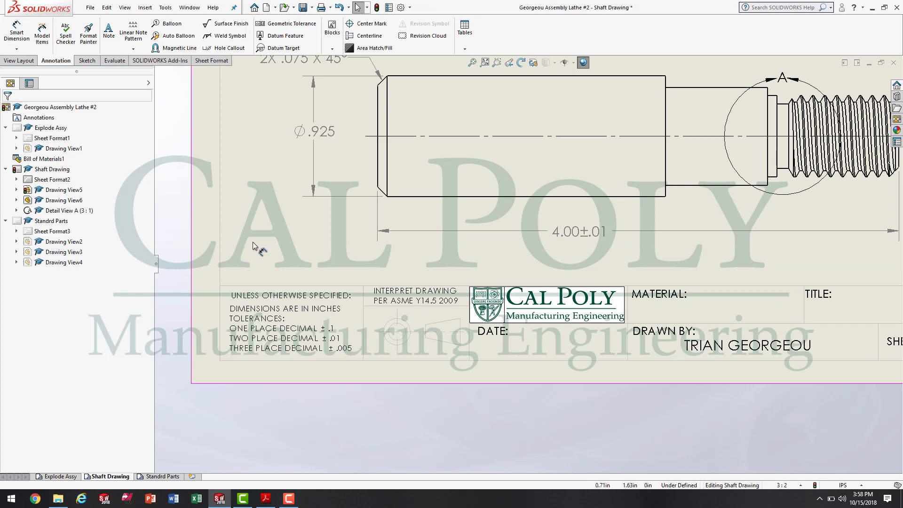
pyautogui.scroll(2, 282, 251)
pyautogui.scroll(-3, 399, 247)
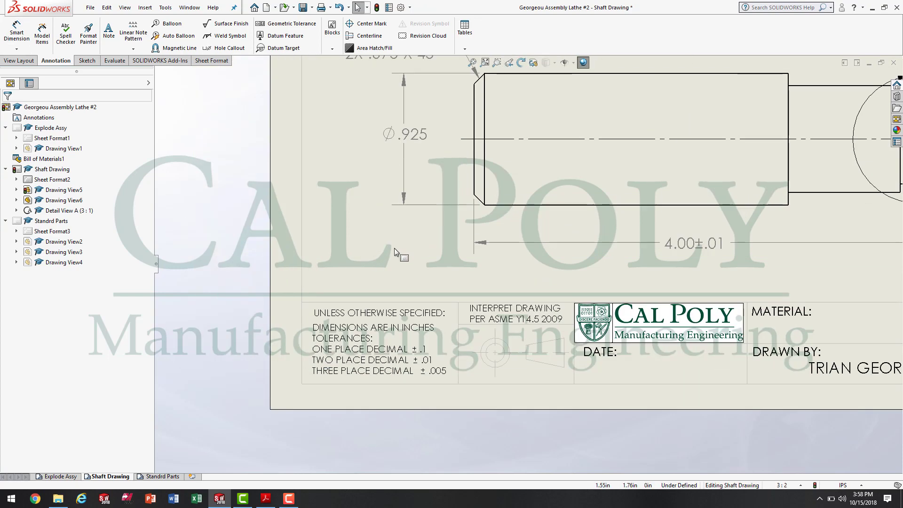
pyautogui.rightClick(370, 267)
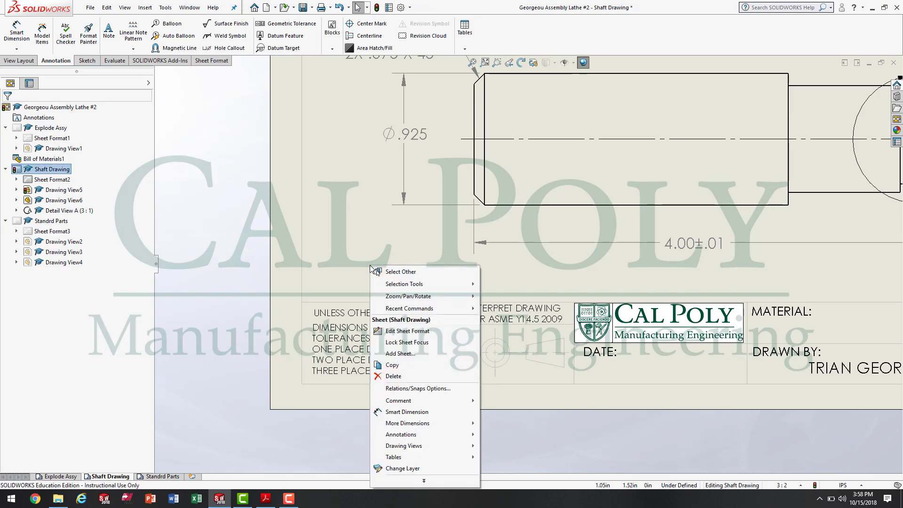
pyautogui.click(434, 331)
pyautogui.scroll(5, 626, 375)
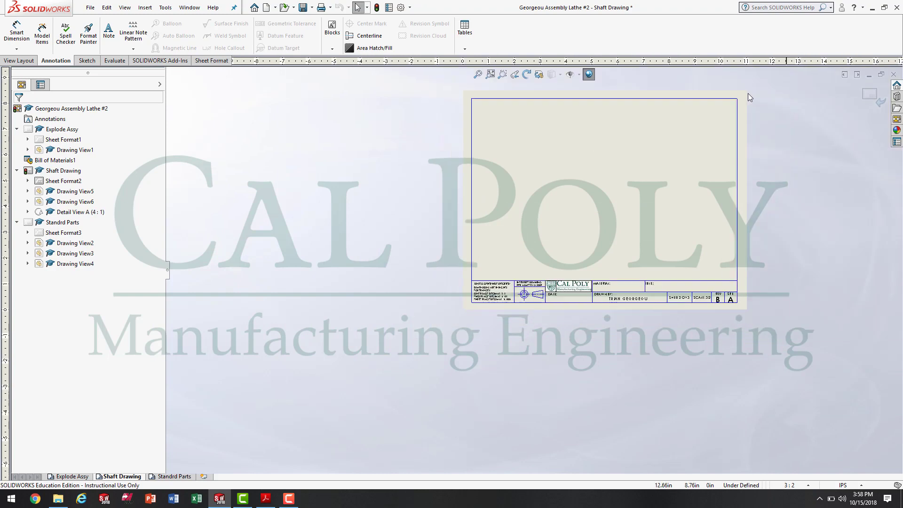
# Change the two place decimal tolerance in the title block note to ± .02 and return to editing the sheet
pyautogui.scroll(-1, 744, 164)
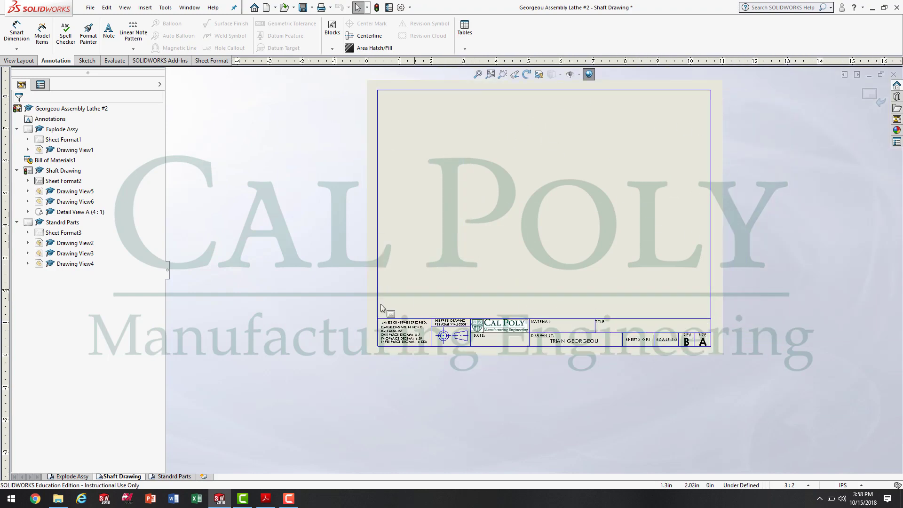
pyautogui.scroll(-5, 397, 324)
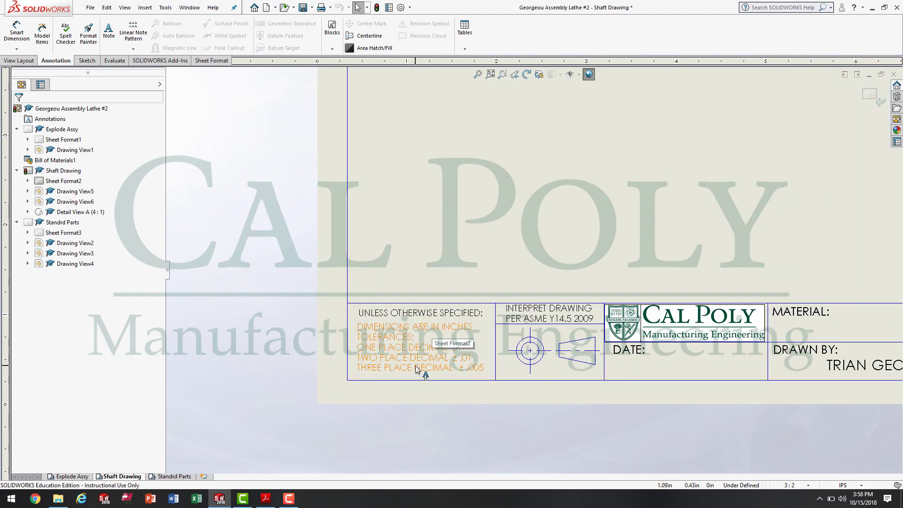
pyautogui.doubleClick(415, 369)
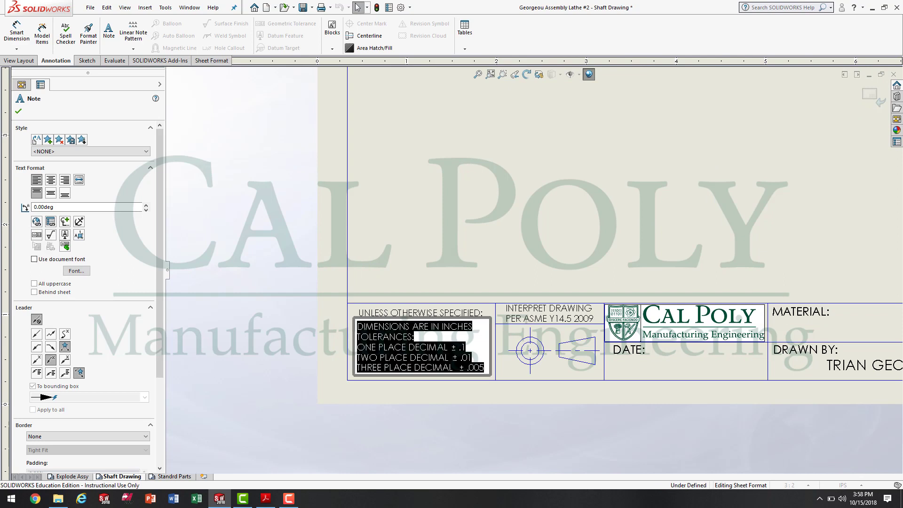
pyautogui.click(473, 362)
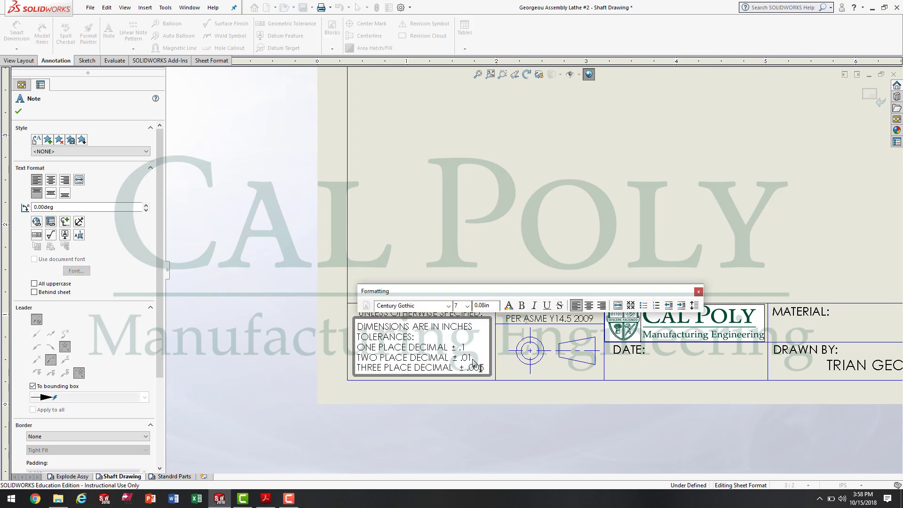
pyautogui.press('BackSpace')
pyautogui.write('2')
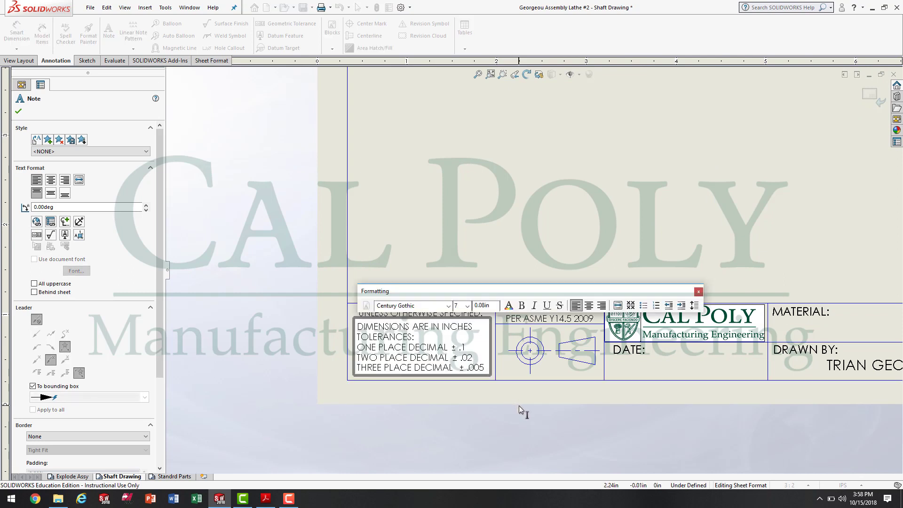
pyautogui.click(542, 207)
pyautogui.scroll(1, 528, 239)
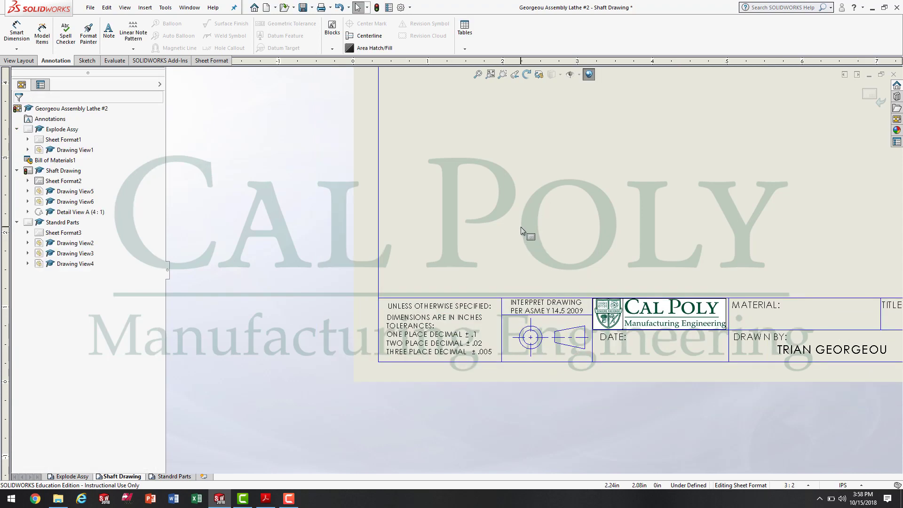
pyautogui.rightClick(455, 256)
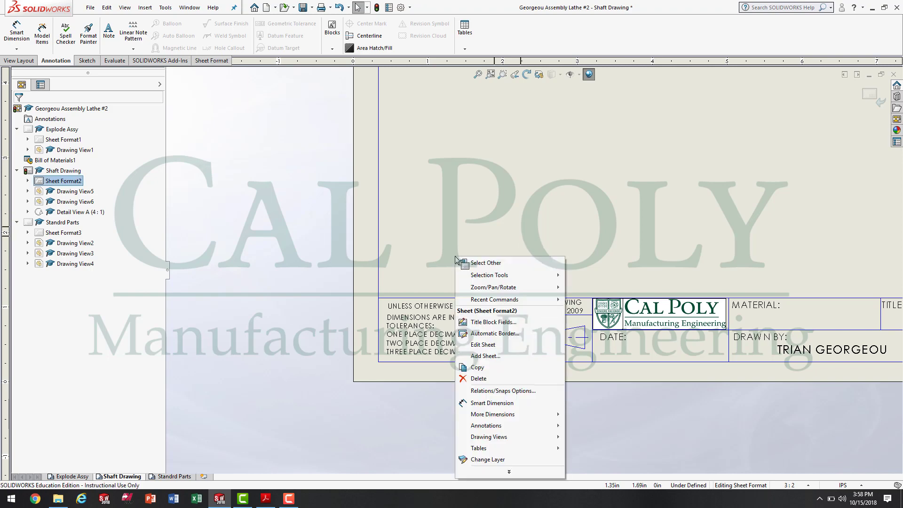
pyautogui.click(501, 345)
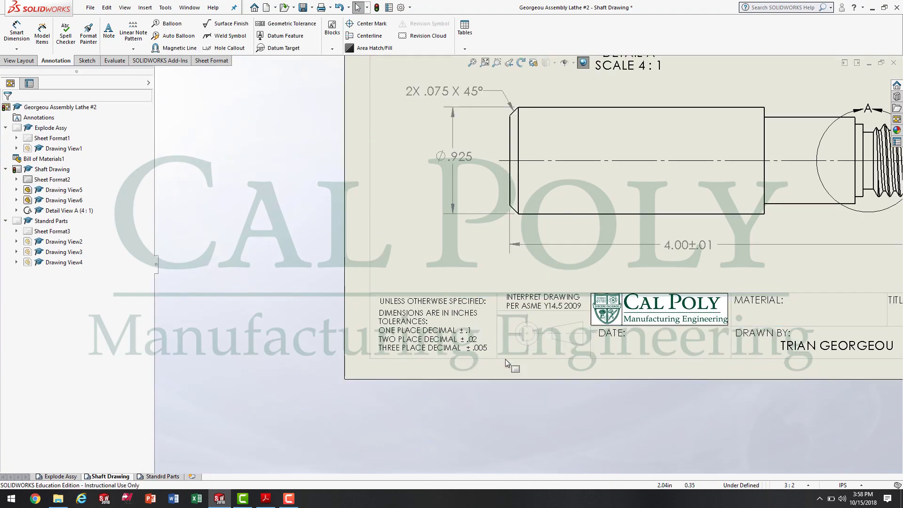
# Review the shaft sheet's dimensions against the tolerance note and check the title block for empty fields
pyautogui.scroll(2, 586, 298)
pyautogui.scroll(-3, 586, 297)
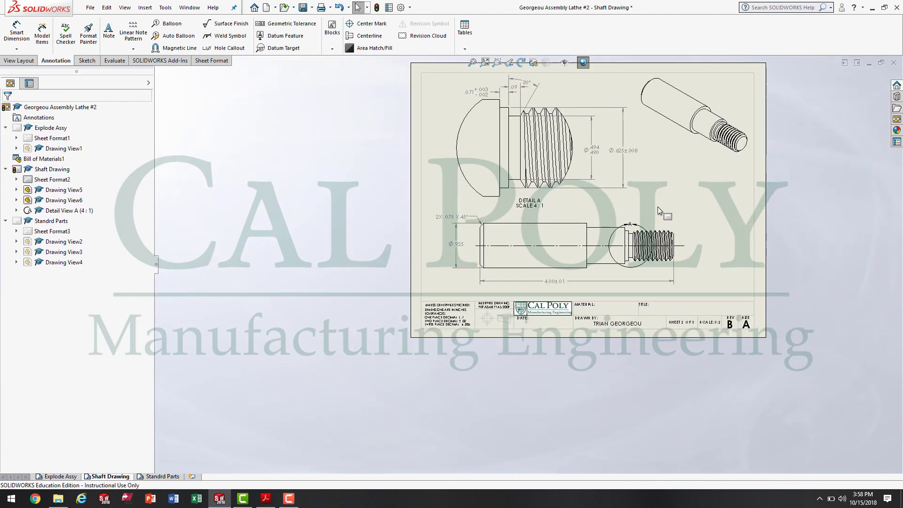
pyautogui.scroll(-2, 407, 374)
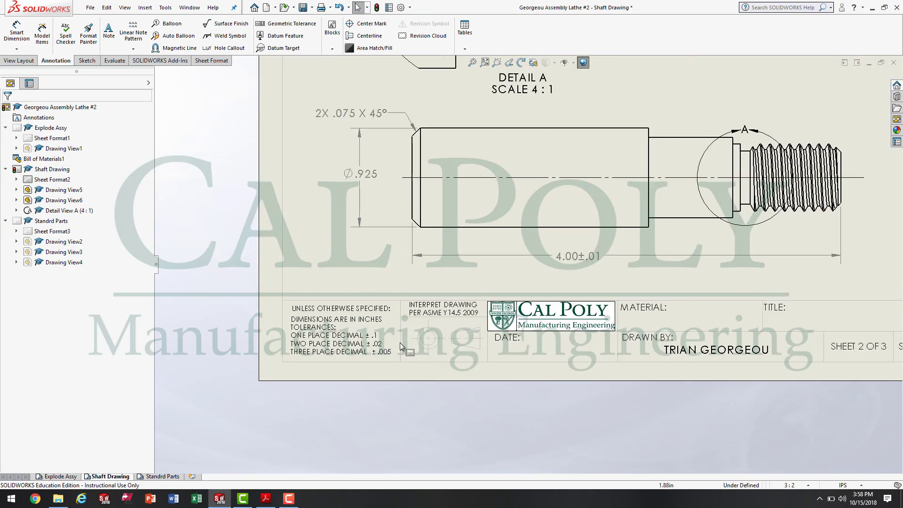
pyautogui.scroll(4, 594, 372)
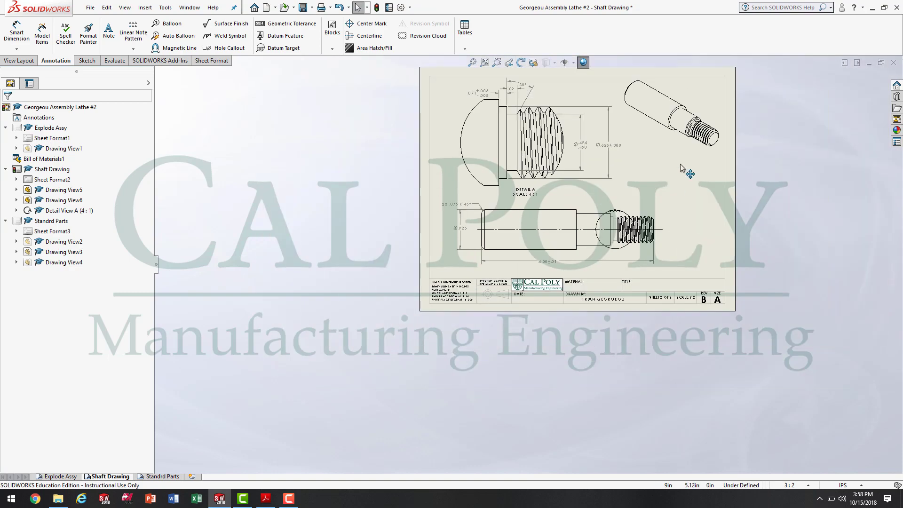
pyautogui.scroll(-1, 647, 202)
pyautogui.scroll(-2, 635, 254)
pyautogui.scroll(2, 625, 338)
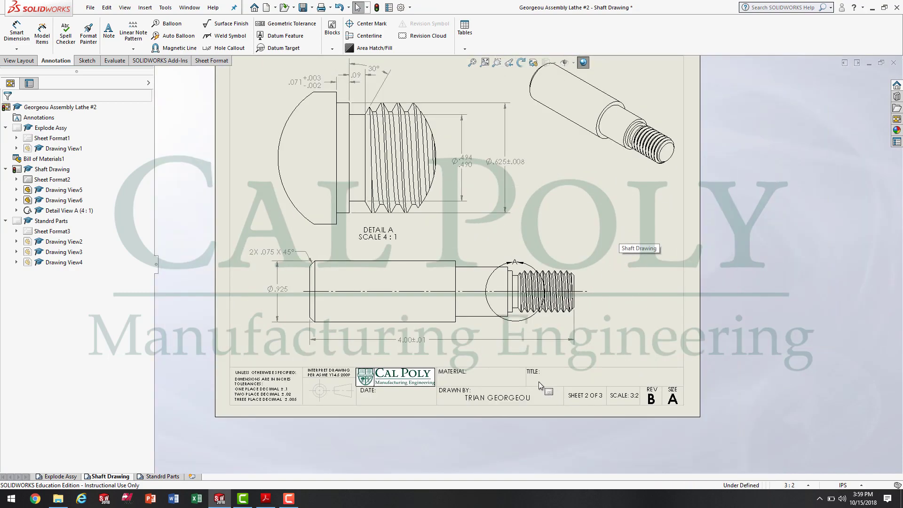
pyautogui.scroll(-3, 542, 358)
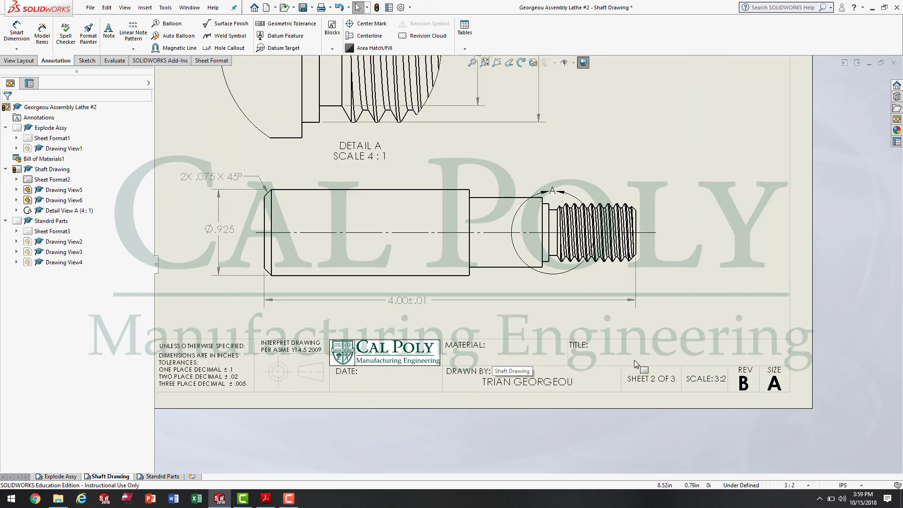
# Add a note reading 10-15-18 in the title block's DATE field
pyautogui.click(108, 30)
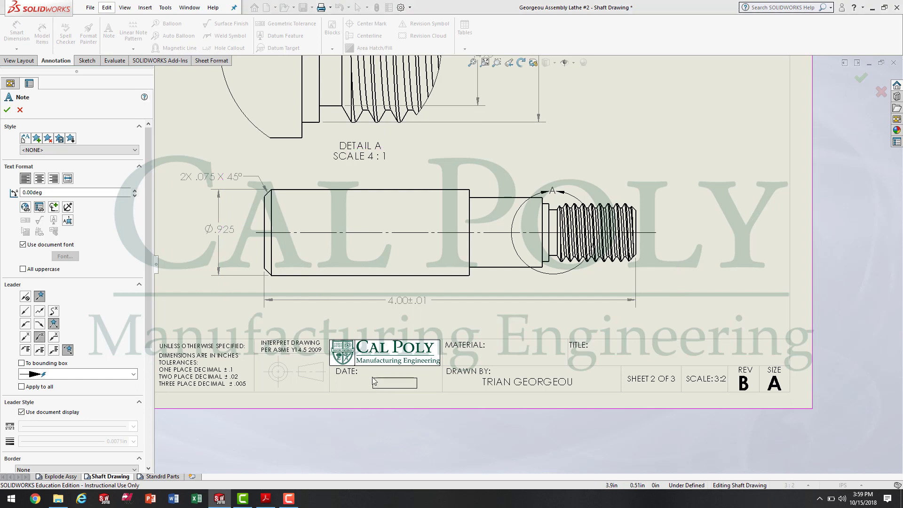
pyautogui.click(353, 383)
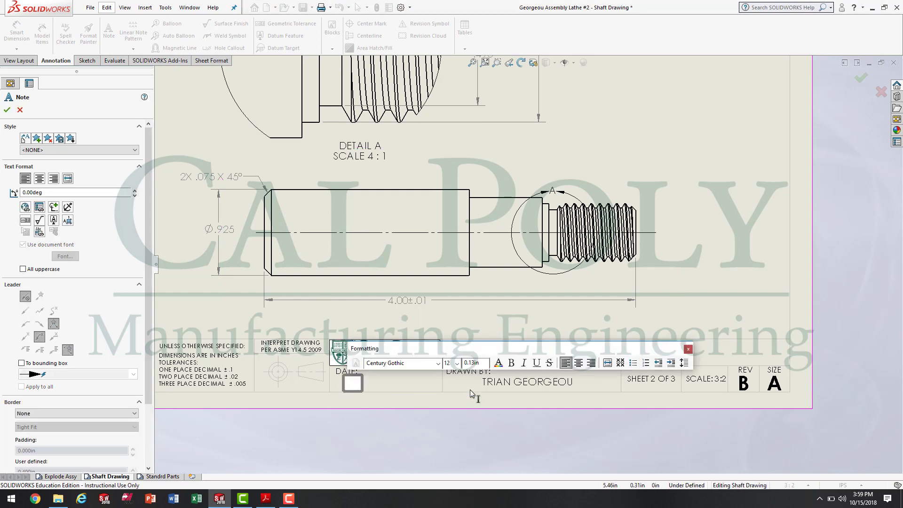
pyautogui.write('10-15-18')
pyautogui.click(506, 389)
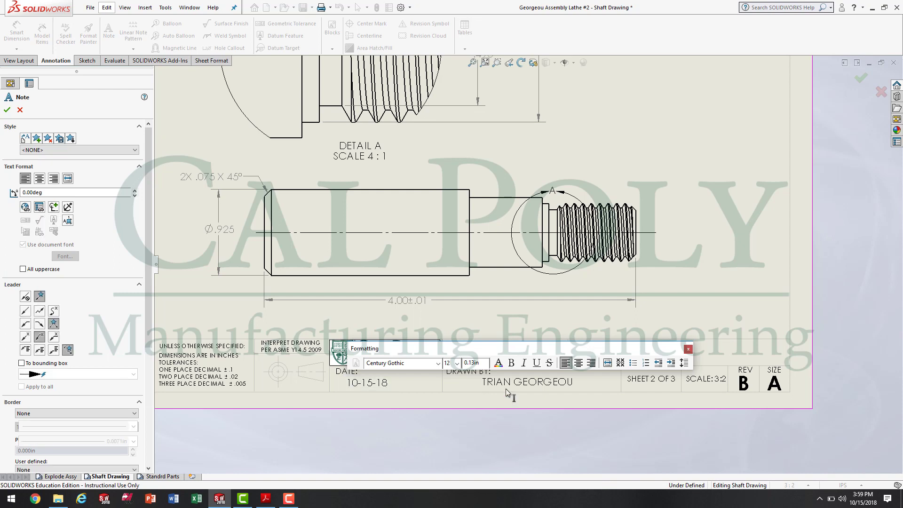
# Place a note reading 6061-T6 ALUMINUM in the title block's MATERIAL field
pyautogui.click(459, 348)
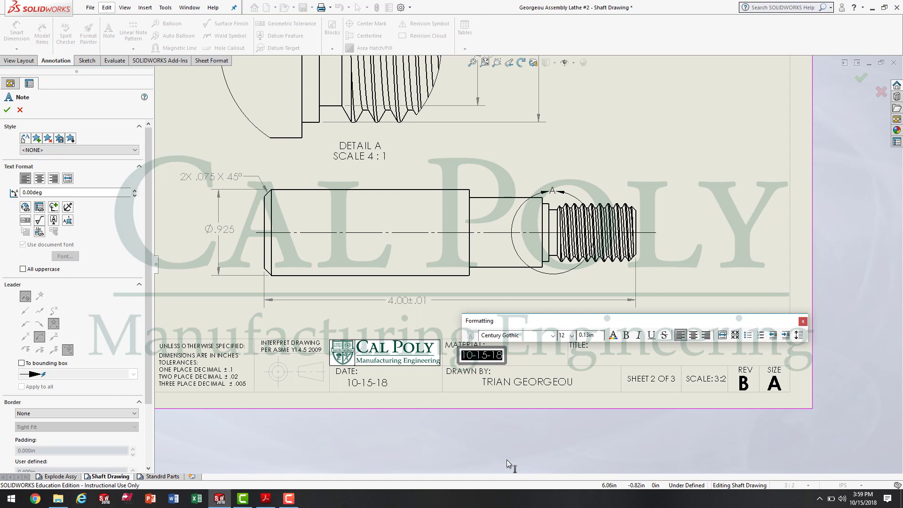
pyautogui.write('6061')
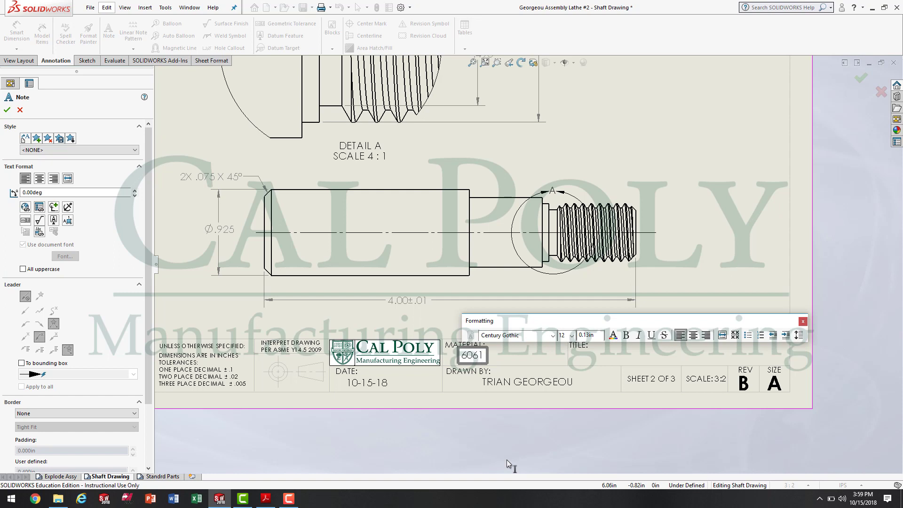
pyautogui.write('-T6 ALUMINUM')
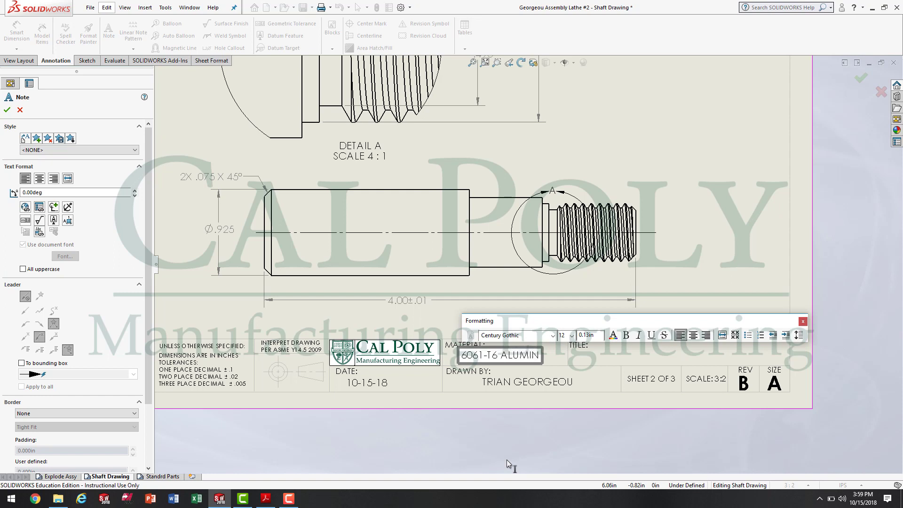
pyautogui.click(554, 399)
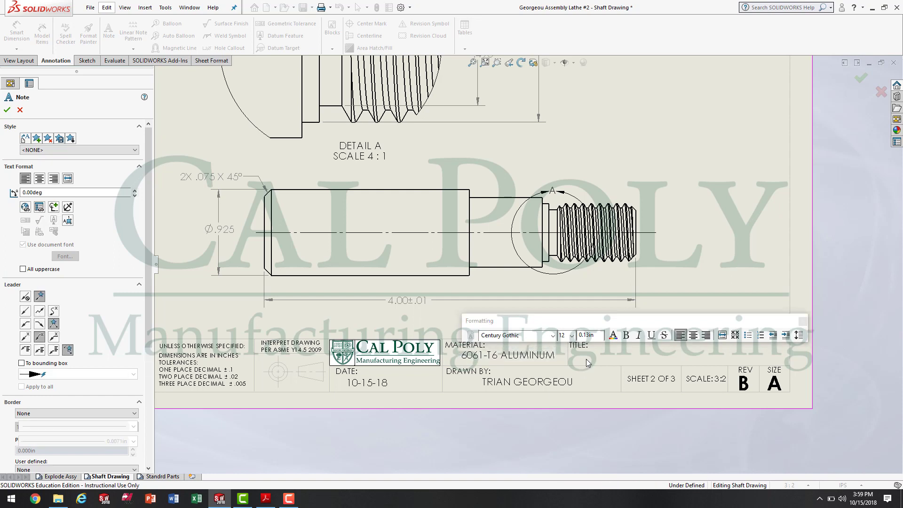
# Place a note reading LATHE PROJECT #2 SHAFT DESIGN PART in the TITLE field and finish adding notes
pyautogui.click(583, 356)
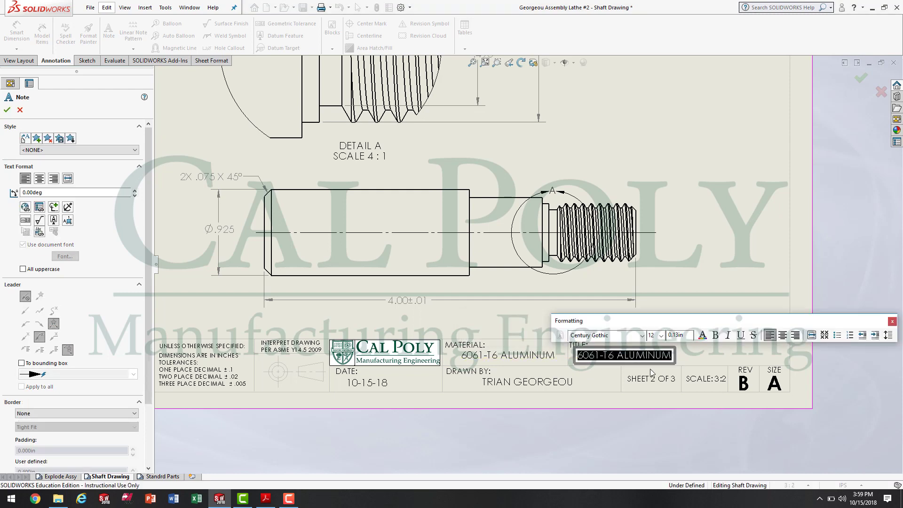
pyautogui.write('LATHE PR')
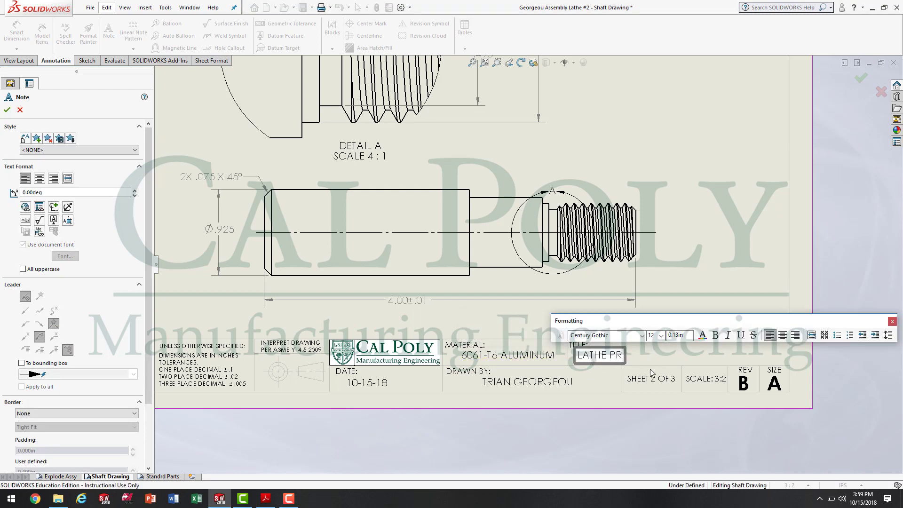
pyautogui.write('OJECT #2')
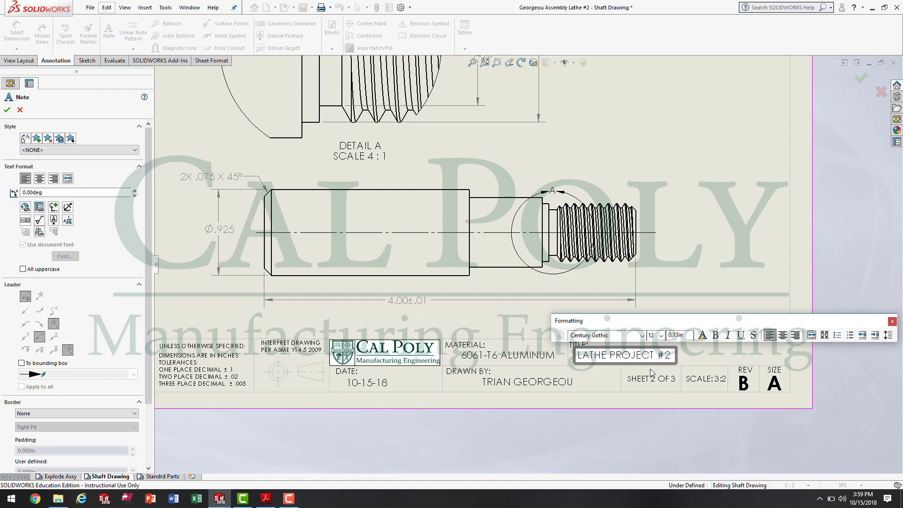
pyautogui.write(' SHAFT DESIGN PART')
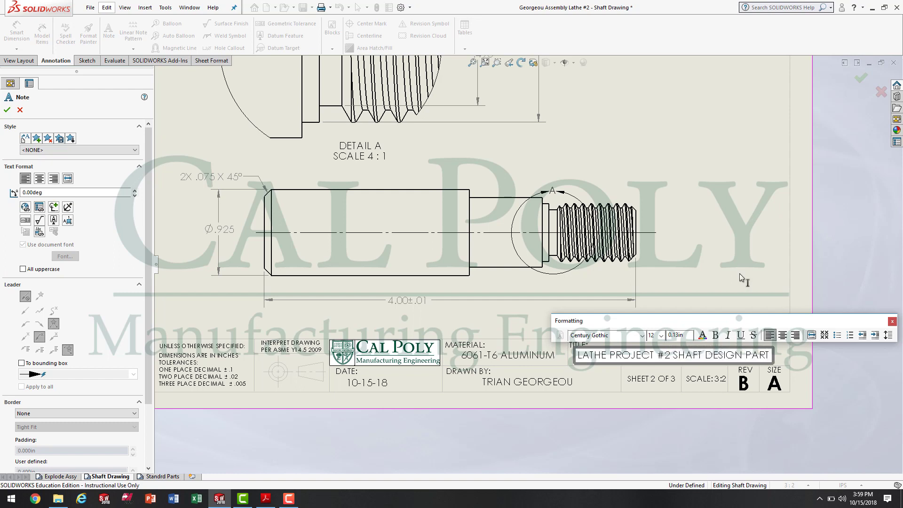
pyautogui.click(811, 204)
pyautogui.press('Escape')
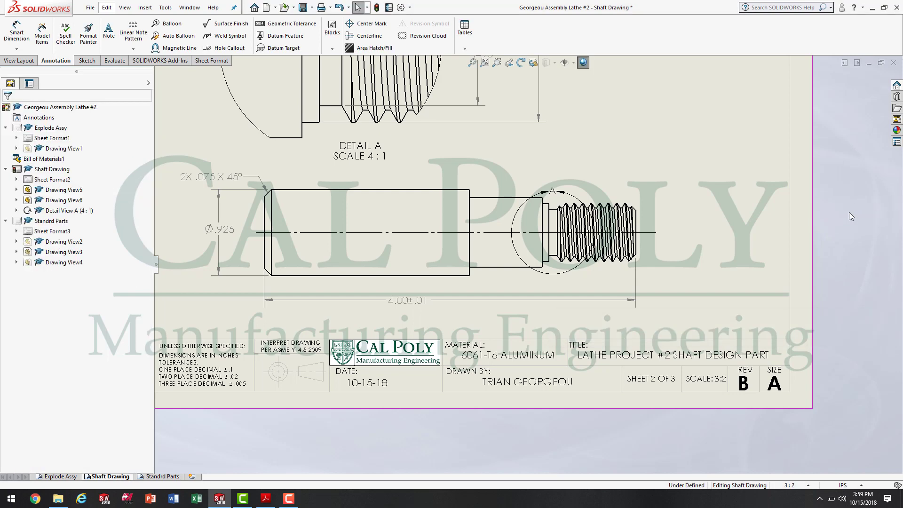
pyautogui.press('f')
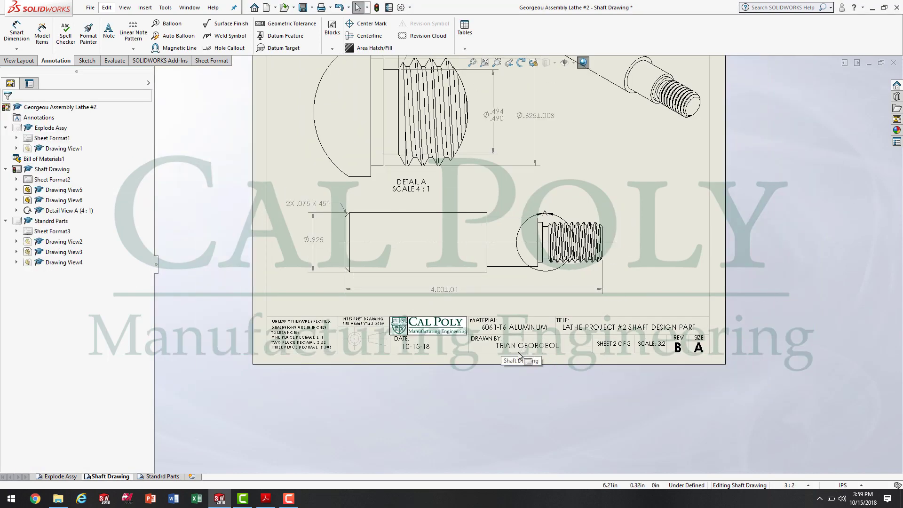
pyautogui.press('f')
pyautogui.scroll(2, 573, 229)
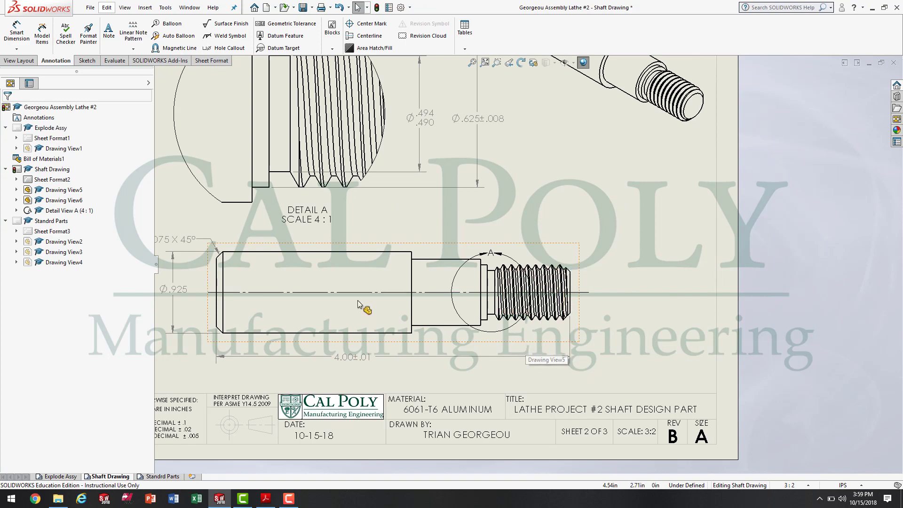
# Compare the shaft sheet with the reference PDF in Acrobat Reader for missing annotations and return to the SolidWorks drawing
pyautogui.scroll(-2, 367, 310)
pyautogui.scroll(-2, 470, 258)
pyautogui.scroll(1, 562, 185)
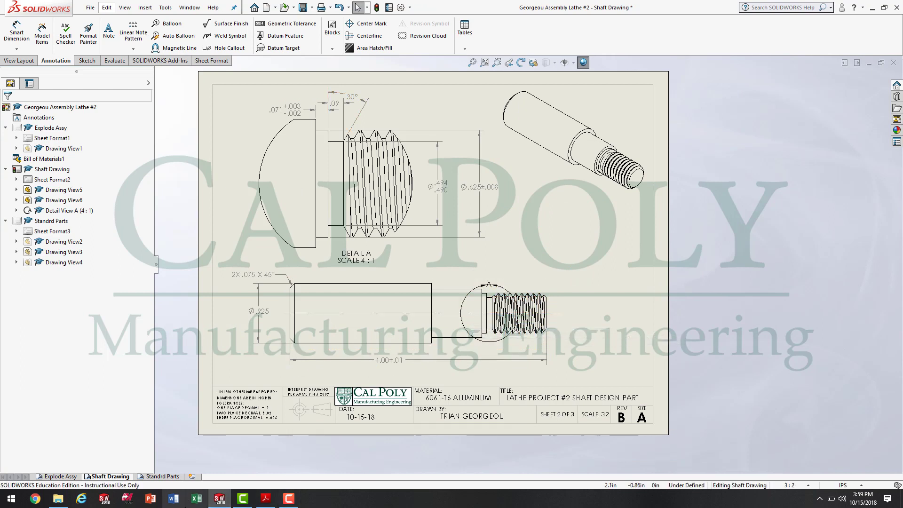
pyautogui.click(266, 499)
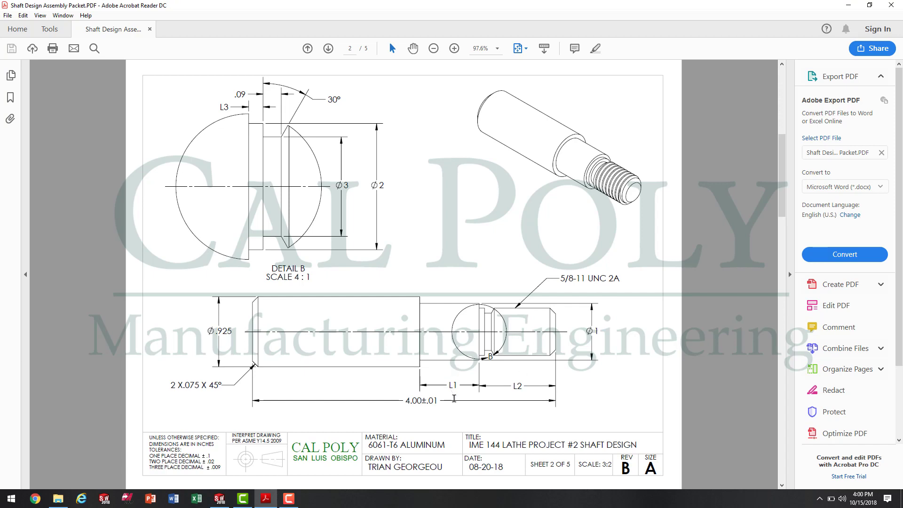
pyautogui.click(219, 498)
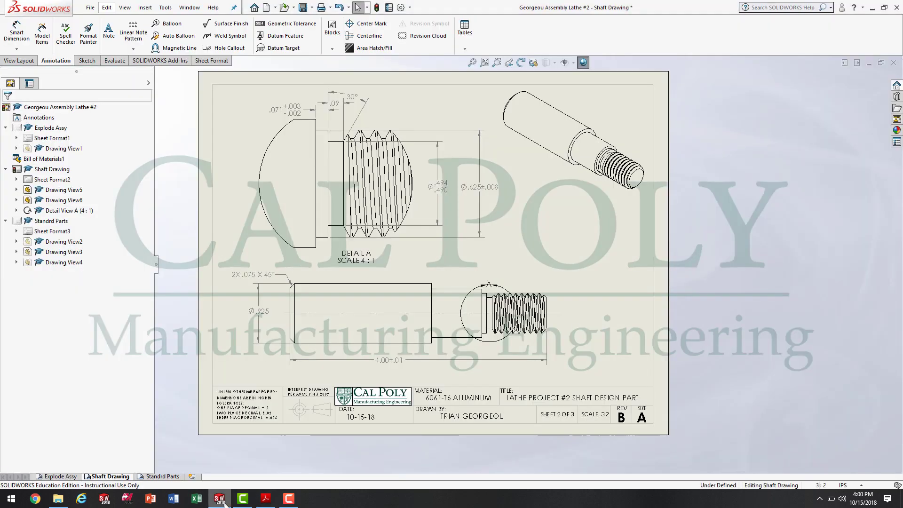
# Dimension the diameter of the stepped section beside the thread in the main shaft view, using three-decimal precision
pyautogui.scroll(-5, 553, 313)
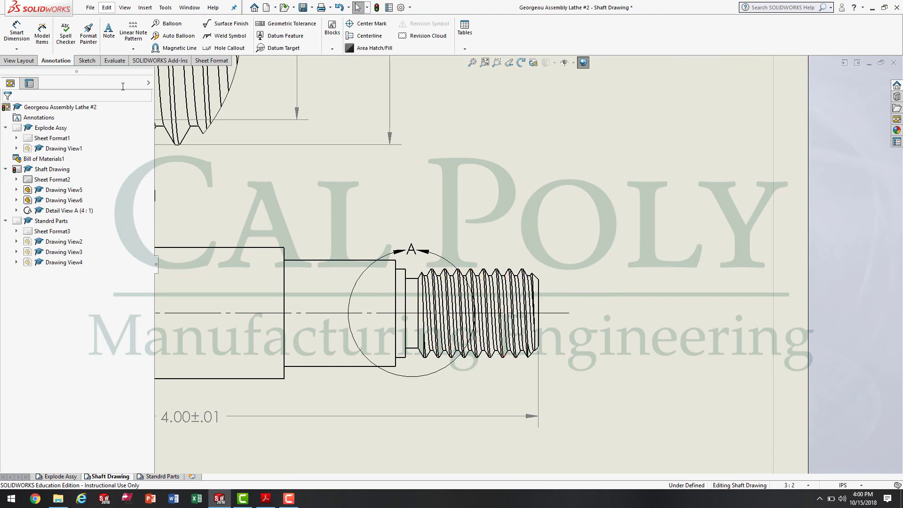
pyautogui.click(17, 32)
pyautogui.click(395, 289)
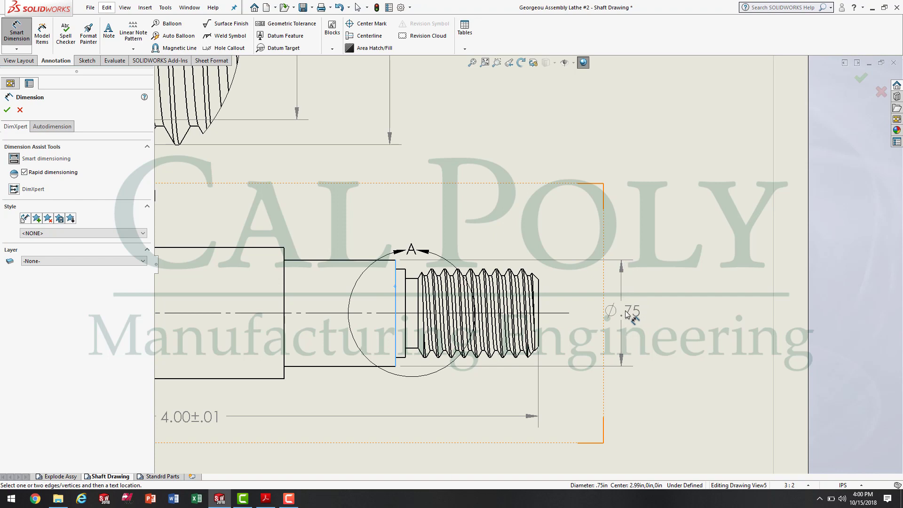
pyautogui.click(629, 315)
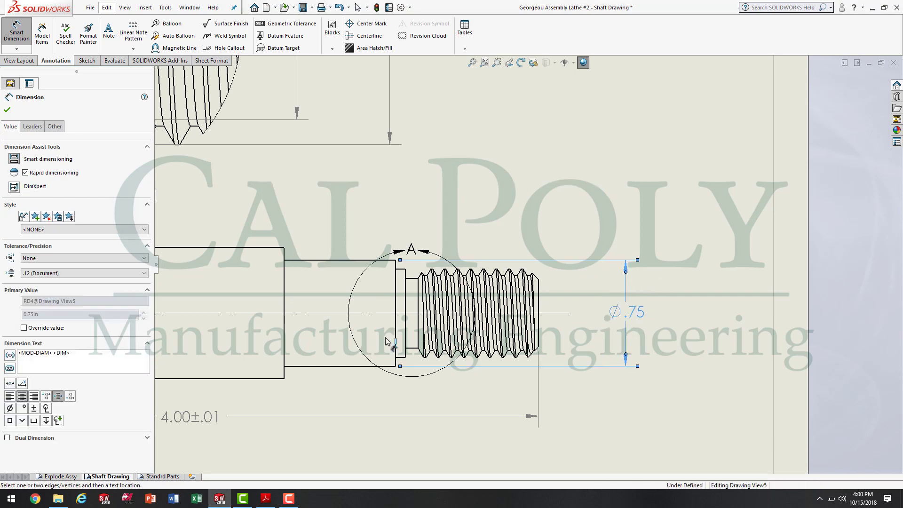
pyautogui.click(84, 273)
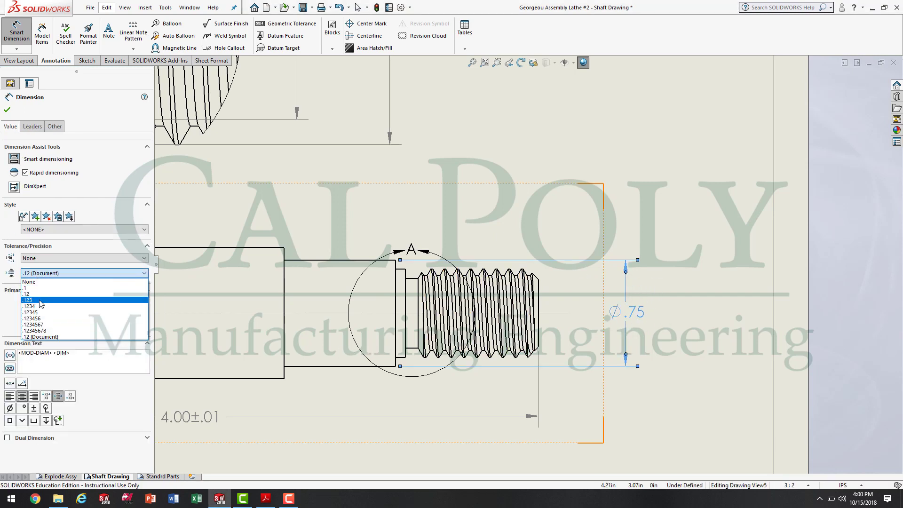
pyautogui.click(42, 305)
pyautogui.click(690, 327)
pyautogui.moveTo(636, 315); pyautogui.dragTo(620, 316)
pyautogui.click(619, 317)
pyautogui.press('Escape')
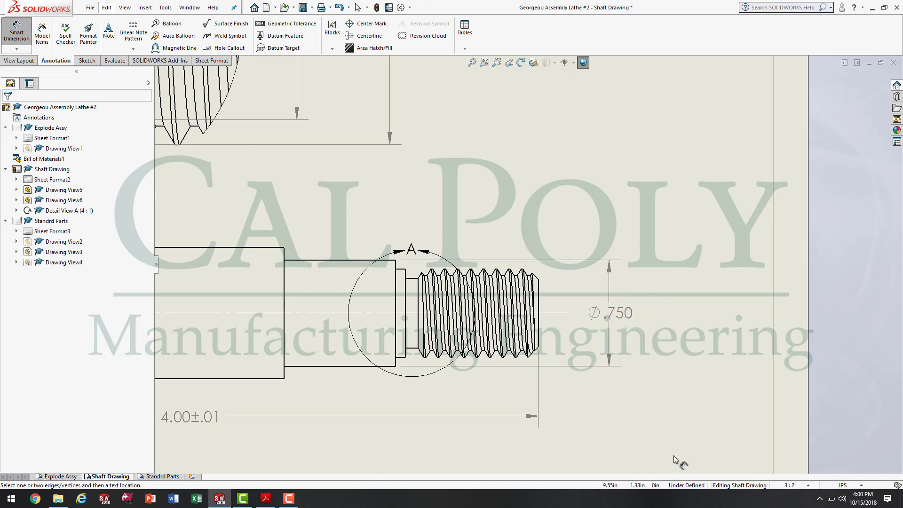
# Give the stepped section's diameter dimension a symmetric tolerance of .003 and move it farther out from the thread
pyautogui.press('f')
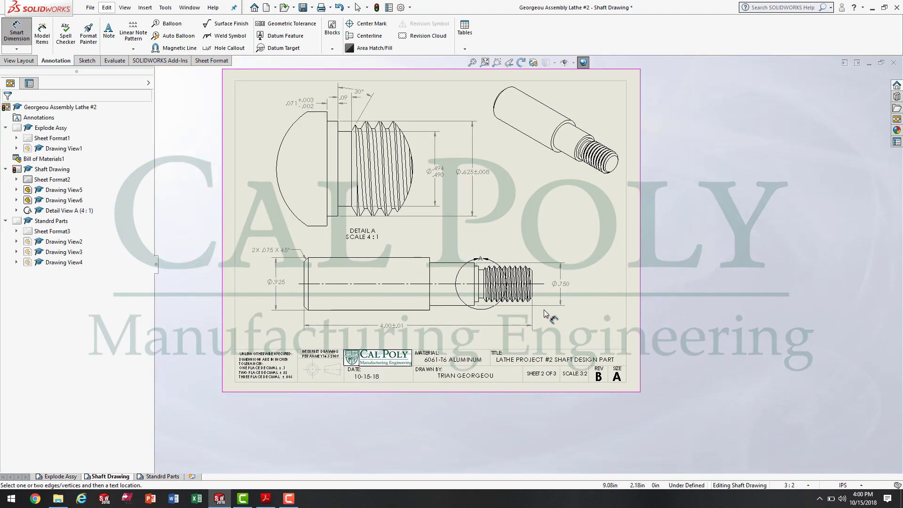
pyautogui.scroll(-3, 208, 421)
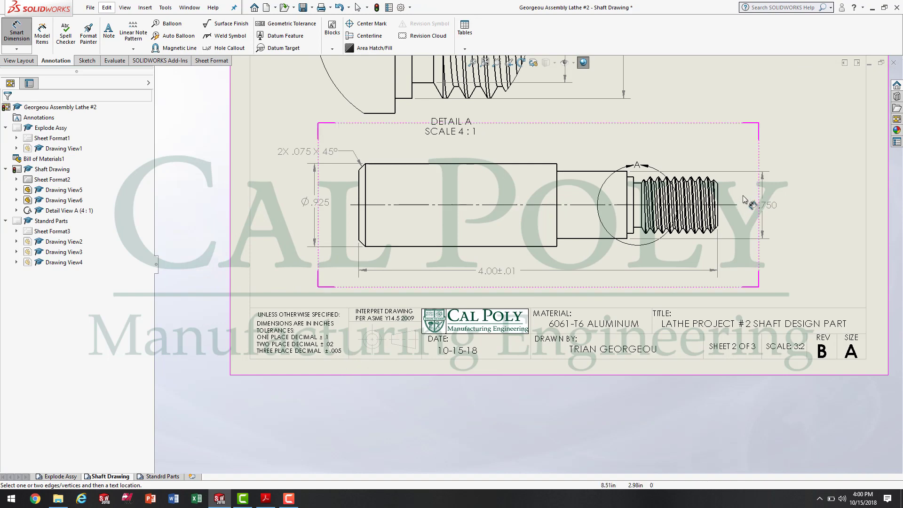
pyautogui.scroll(-4, 742, 200)
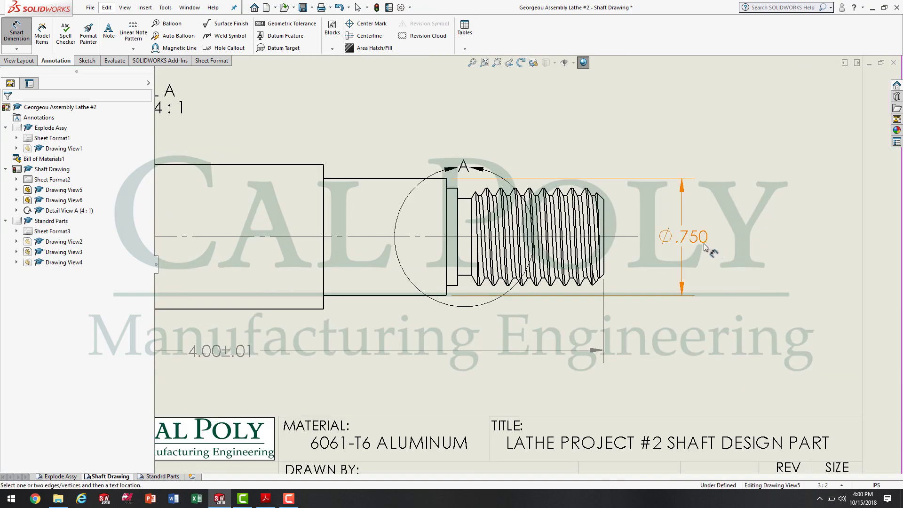
pyautogui.click(709, 241)
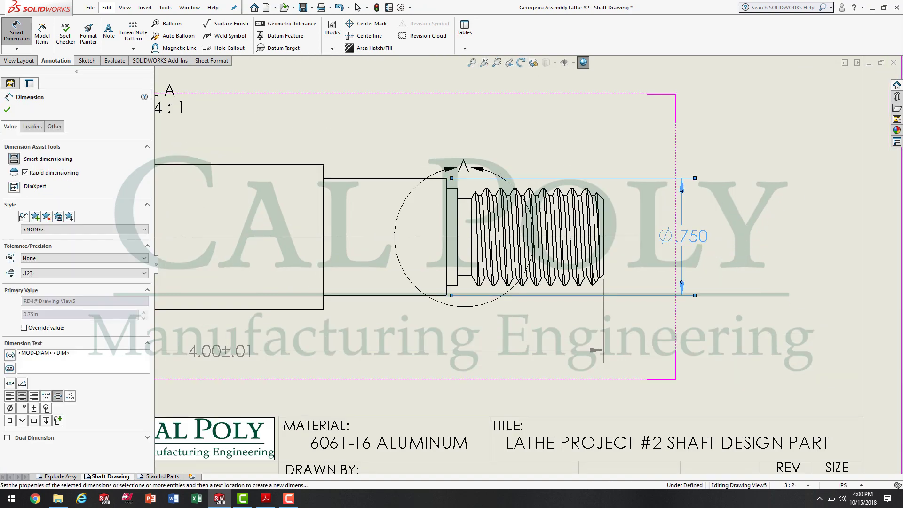
pyautogui.click(103, 258)
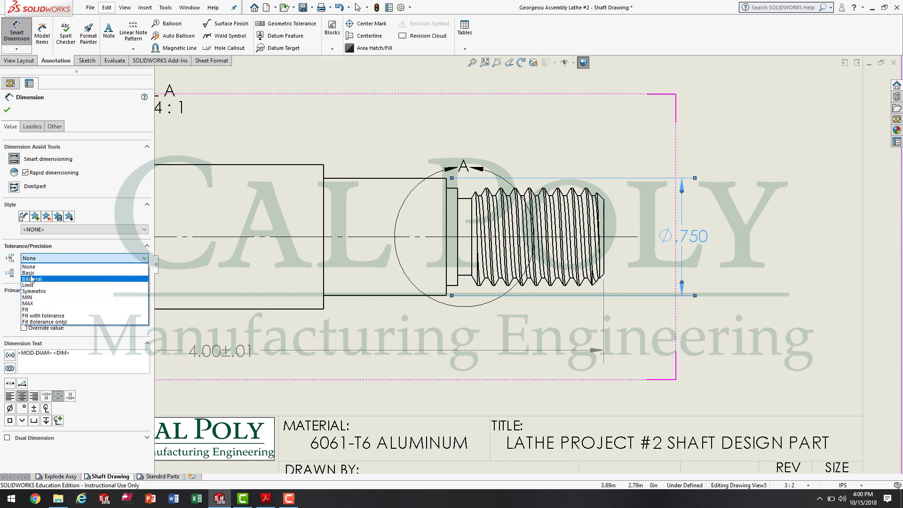
pyautogui.click(41, 291)
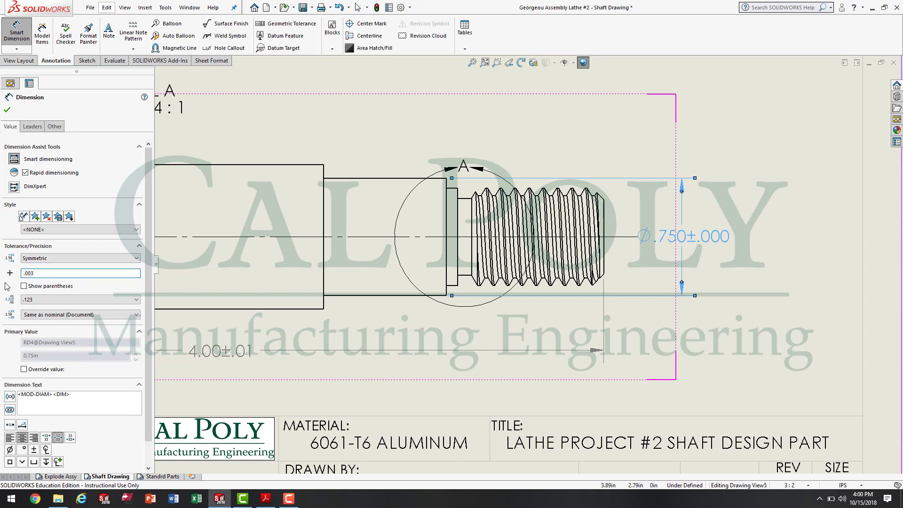
pyautogui.click(54, 273)
pyautogui.write('.003')
pyautogui.press('Tab')
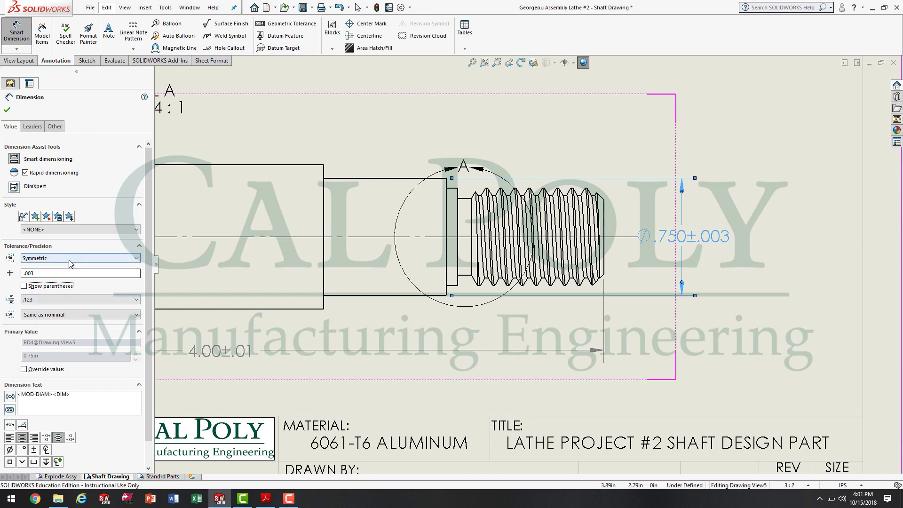
pyautogui.click(8, 111)
pyautogui.moveTo(689, 235); pyautogui.dragTo(713, 234)
pyautogui.click(756, 306)
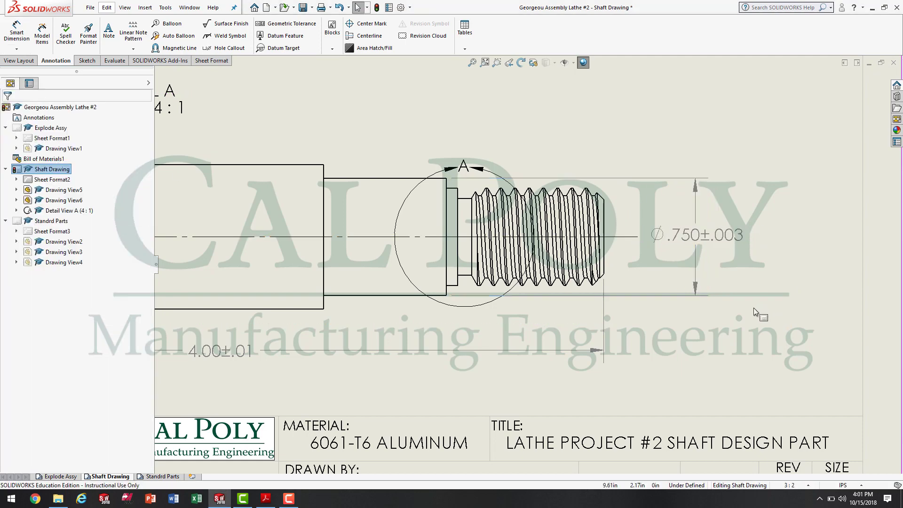
# Add a leader note reading 5/8-11 UNC 2A that points to the shaft's thread in the main view
pyautogui.scroll(2, 644, 197)
pyautogui.scroll(-2, 498, 237)
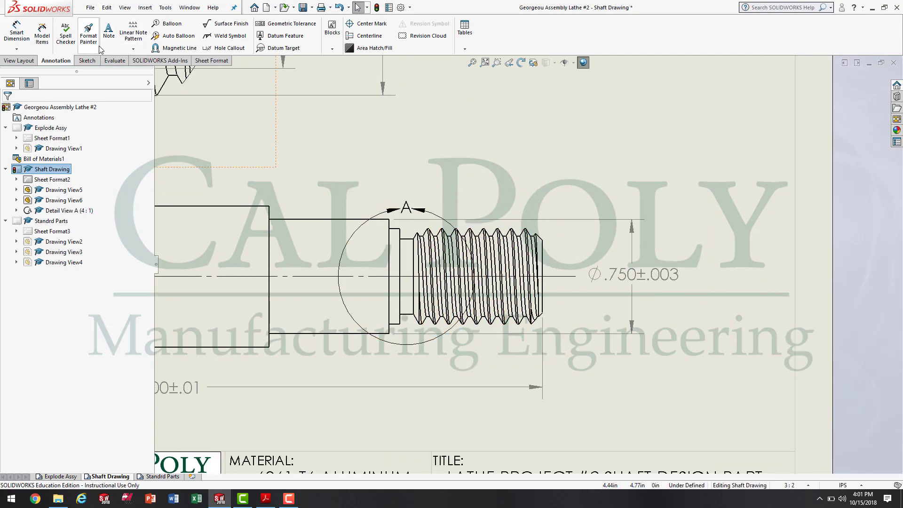
pyautogui.click(109, 32)
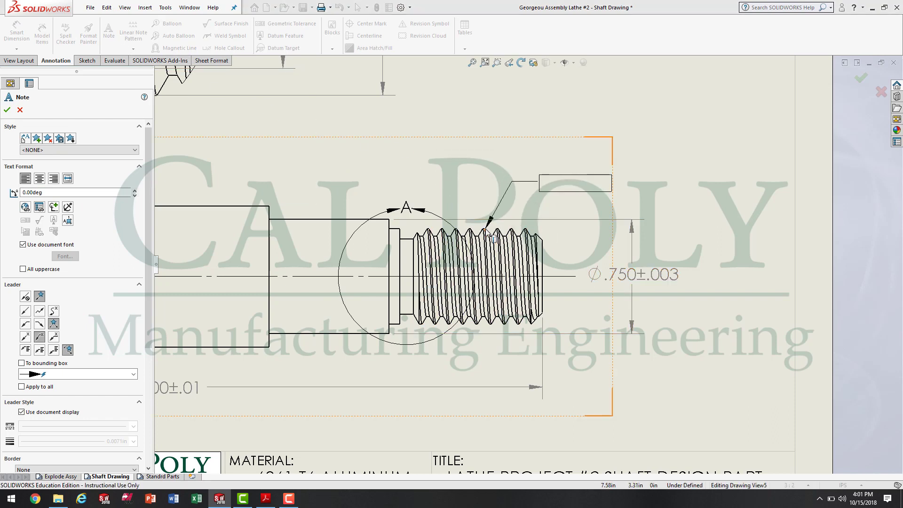
pyautogui.click(551, 171)
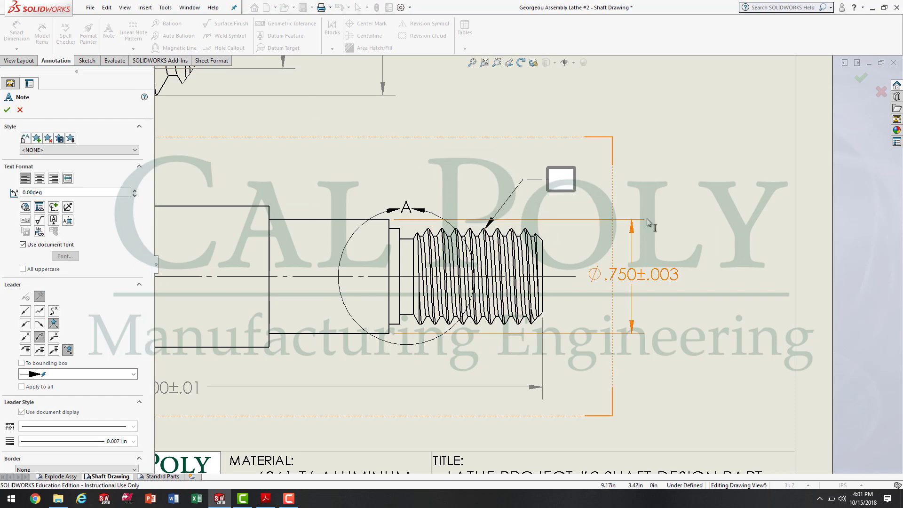
pyautogui.write('5')
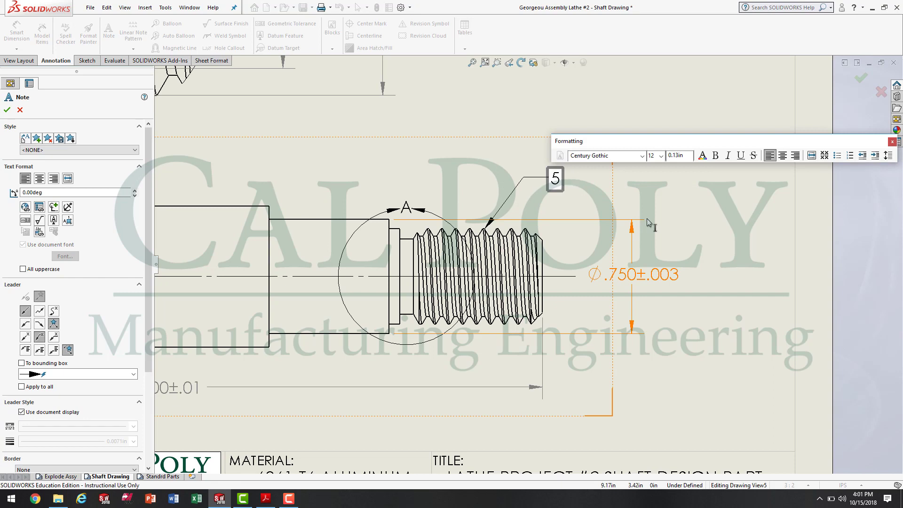
pyautogui.write('/8-11 UN')
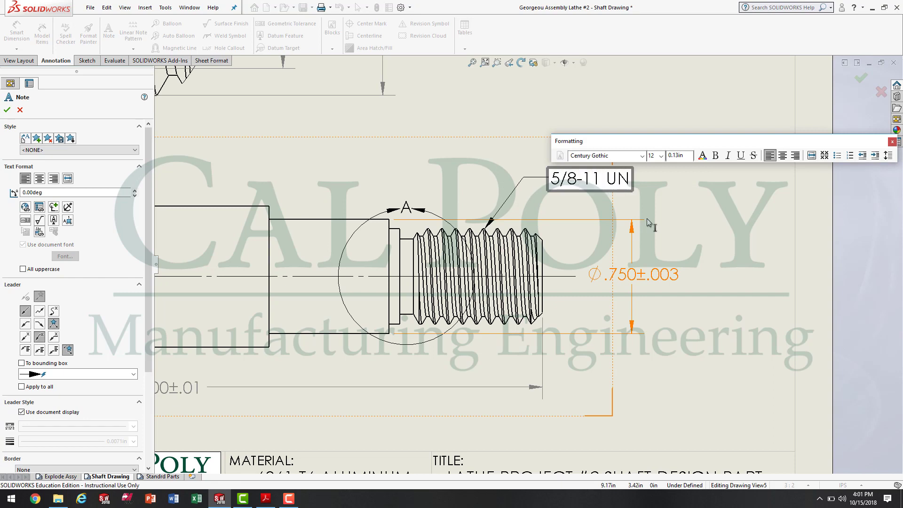
pyautogui.write('C 2A')
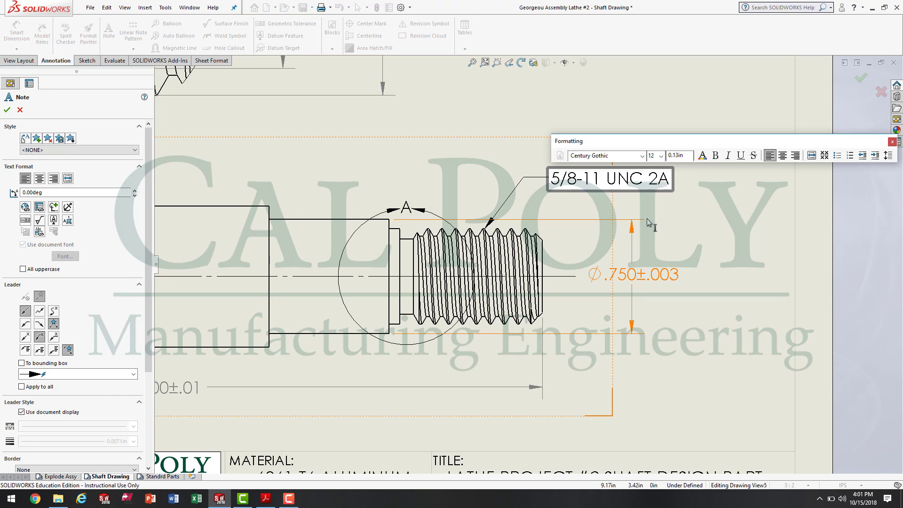
pyautogui.click(768, 247)
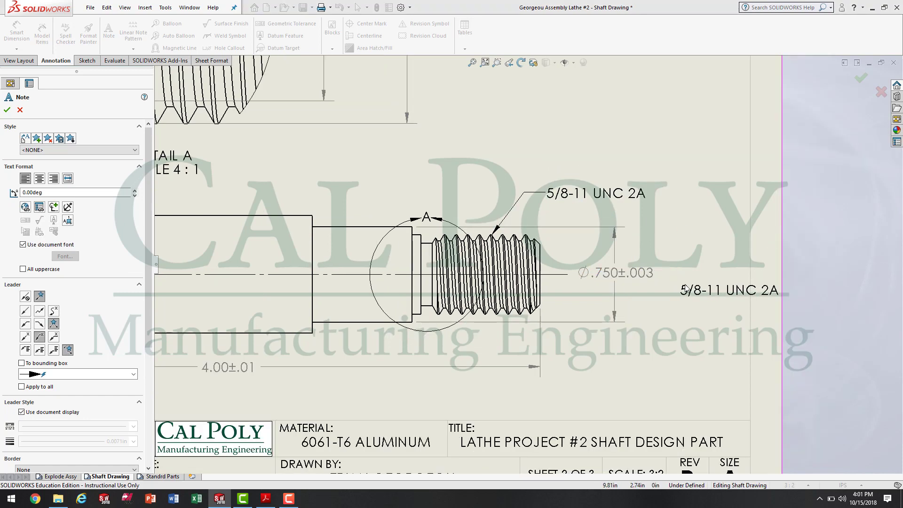
pyautogui.press('Escape')
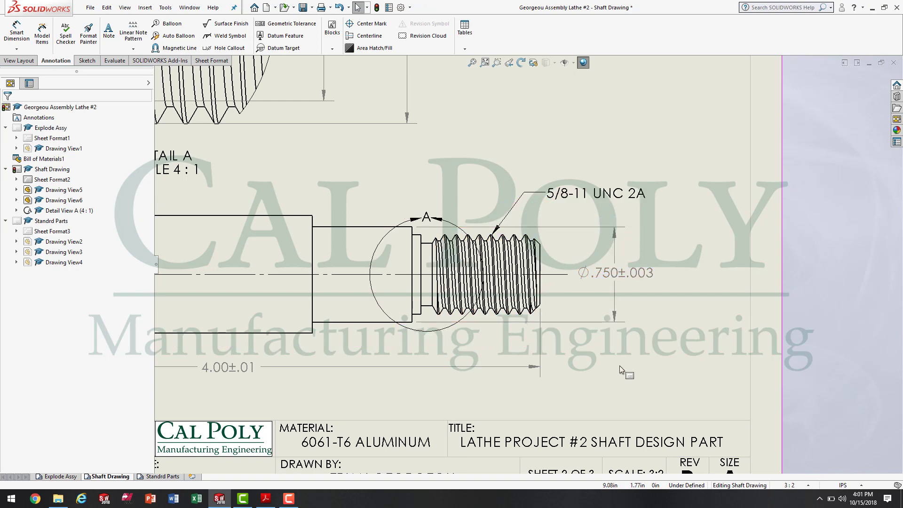
# Dimension the length of the stepped section between the main body and the thread relief collar, using three-decimal precision
pyautogui.scroll(1, 523, 381)
pyautogui.scroll(-1, 439, 316)
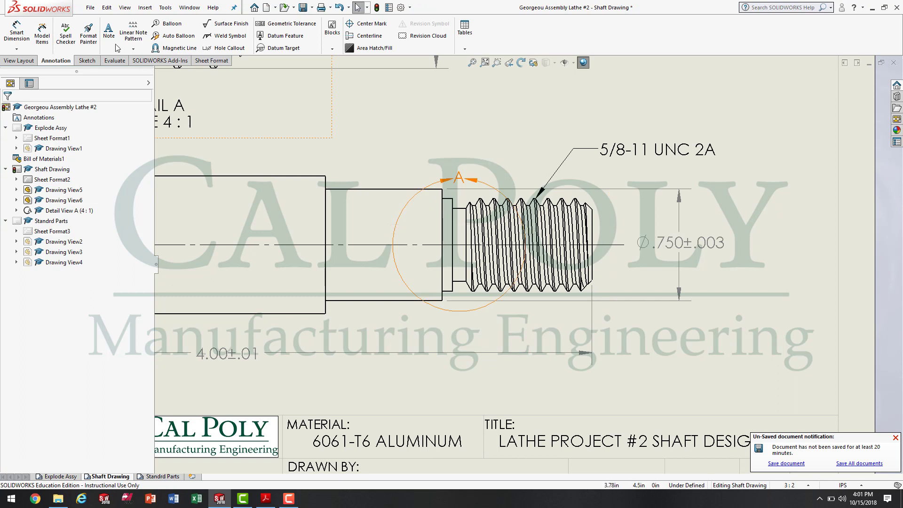
pyautogui.click(17, 33)
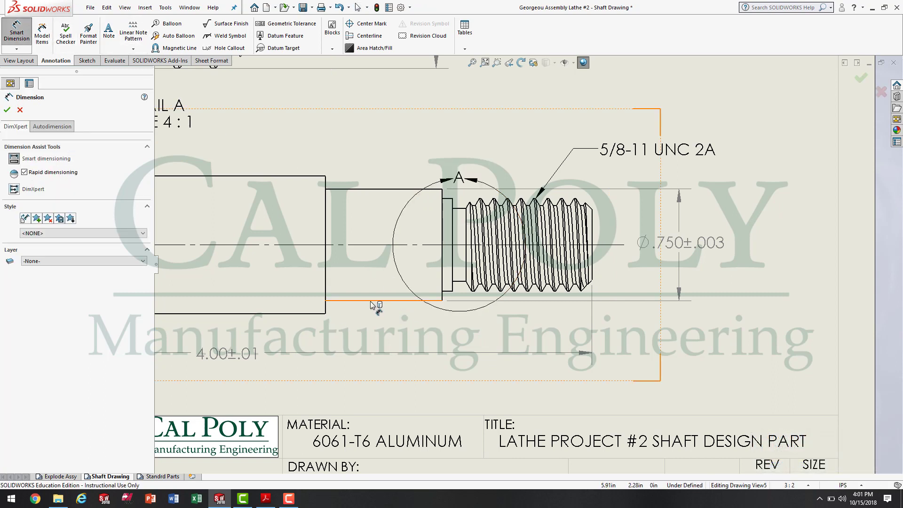
pyautogui.click(442, 302)
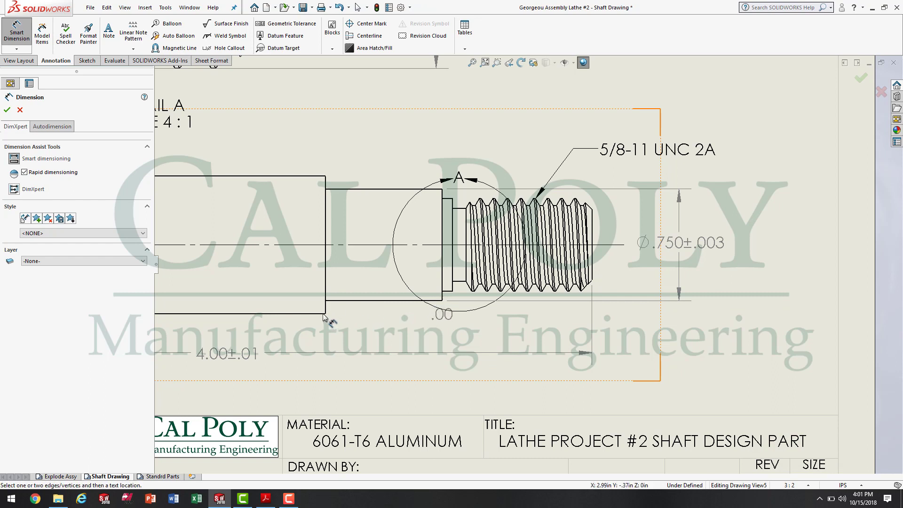
pyautogui.click(326, 310)
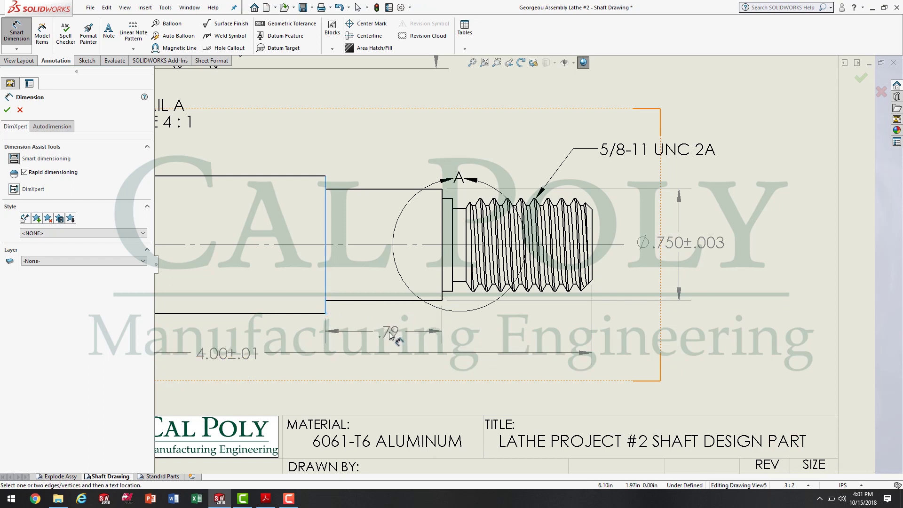
pyautogui.click(391, 336)
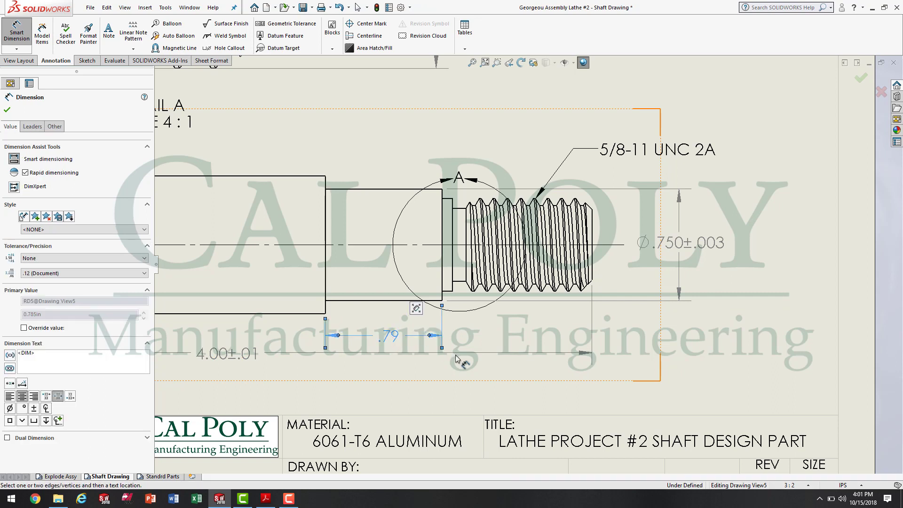
pyautogui.click(45, 273)
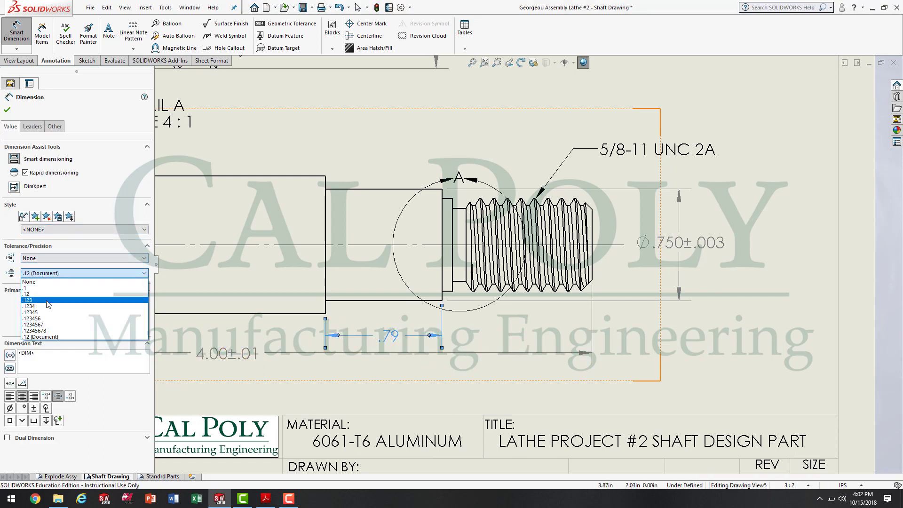
pyautogui.click(46, 300)
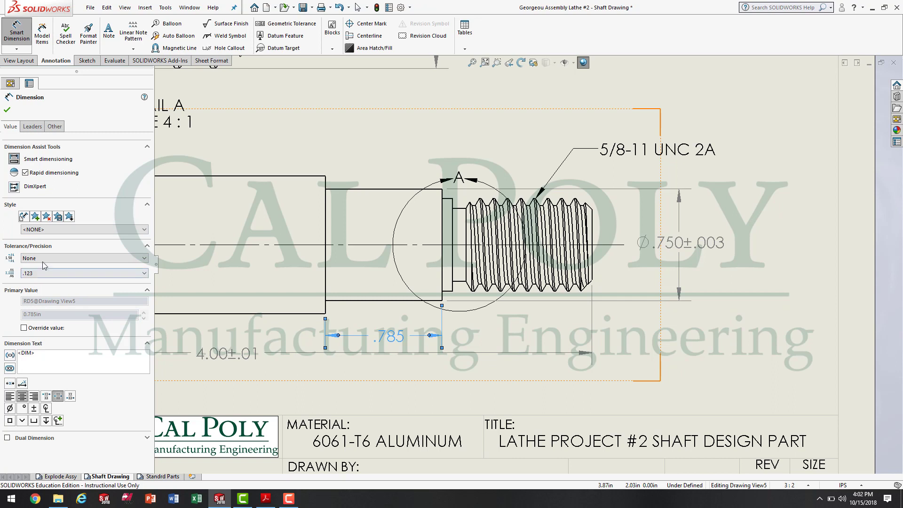
# Give the stepped section's length dimension a symmetric tolerance of .002
pyautogui.click(42, 259)
pyautogui.click(47, 299)
pyautogui.moveTo(45, 272); pyautogui.dragTo(2, 268)
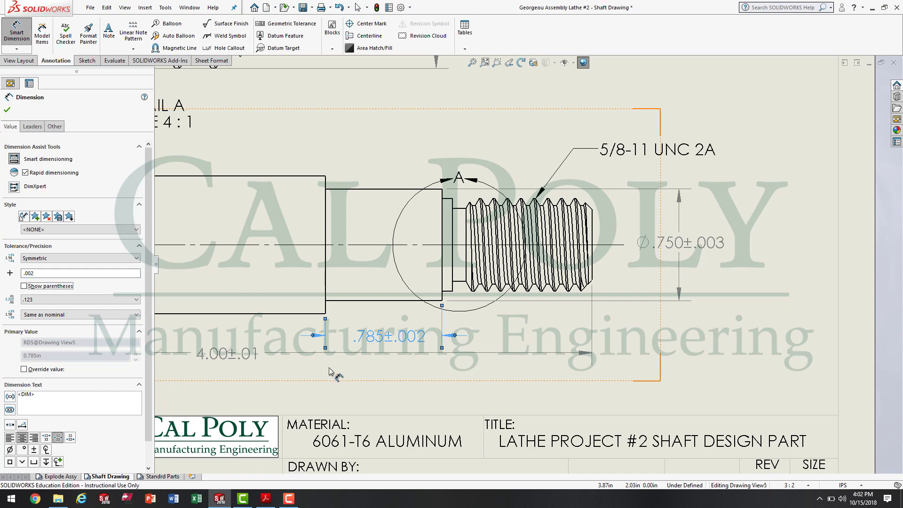
# Space out the shaft's length dimensions, lowering the overall length and placing the stepped section's text outside its extension lines
pyautogui.press('z')
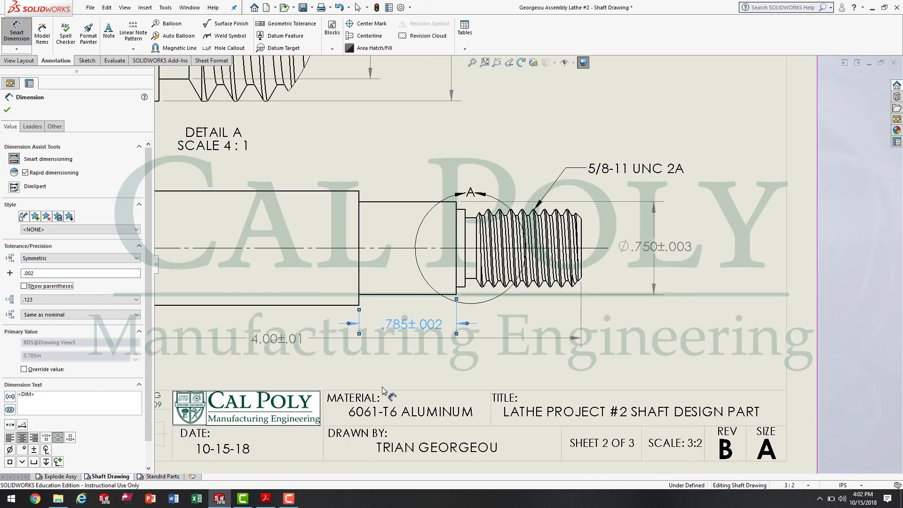
pyautogui.click(408, 345)
pyautogui.moveTo(406, 326)
pyautogui.mouseDown()
pyautogui.moveTo(295, 326)
pyautogui.moveTo(281, 376)
pyautogui.mouseUp()
pyautogui.click(277, 352)
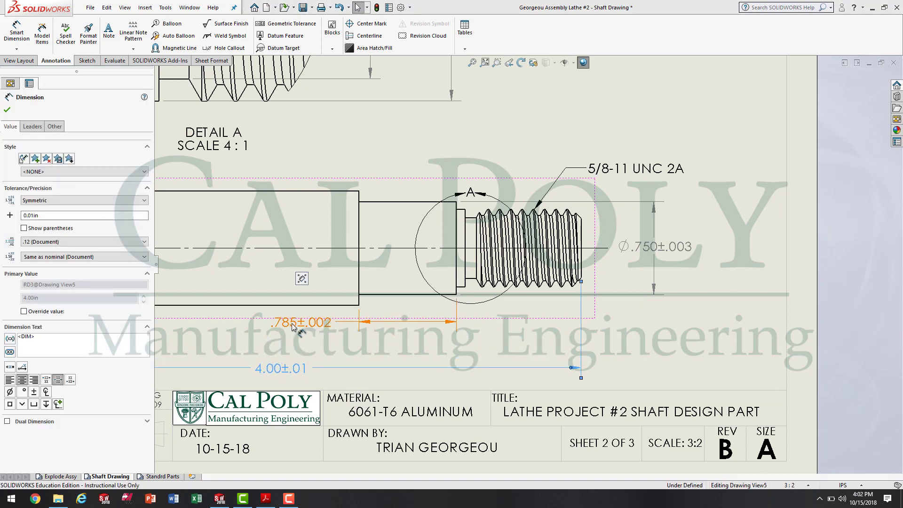
pyautogui.moveTo(288, 326); pyautogui.dragTo(288, 342)
# Check the reference PDF, then dimension the length from the stepped section's end shoulder to the threaded end of the shaft in the main view
pyautogui.click(265, 498)
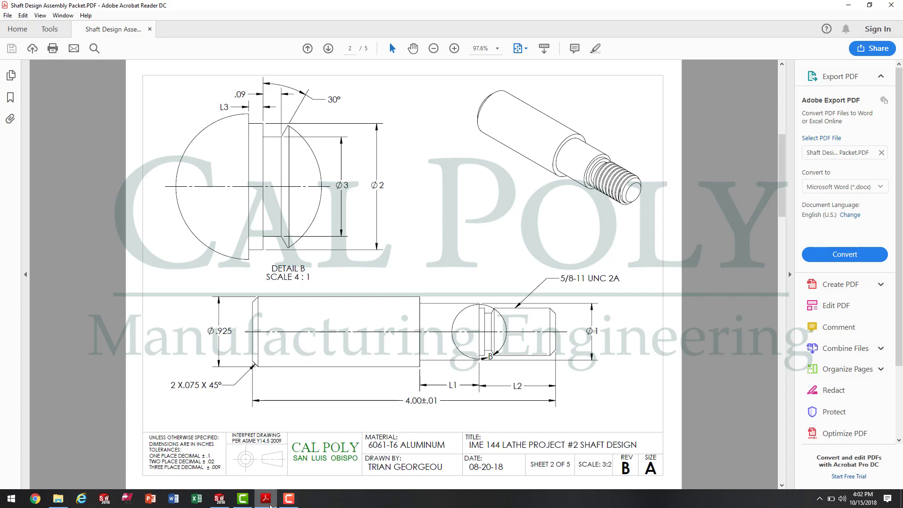
pyautogui.click(219, 499)
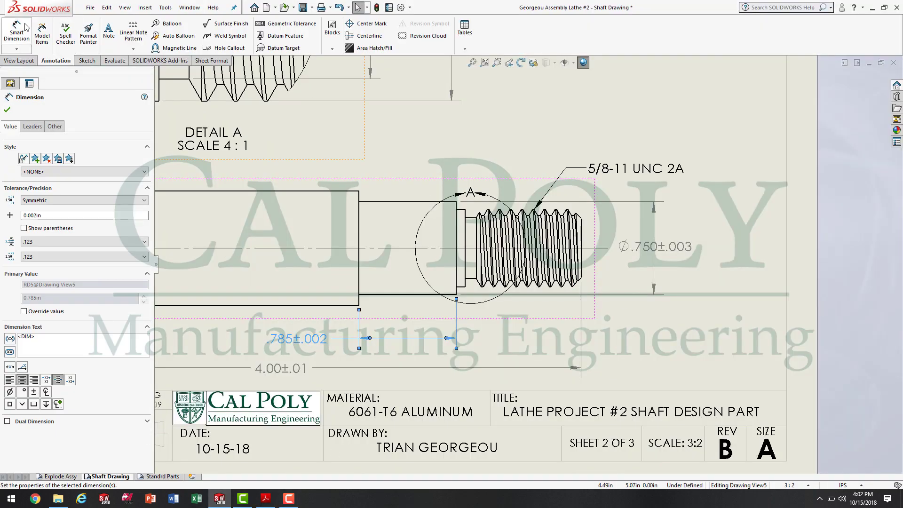
pyautogui.click(17, 31)
pyautogui.scroll(3, 466, 306)
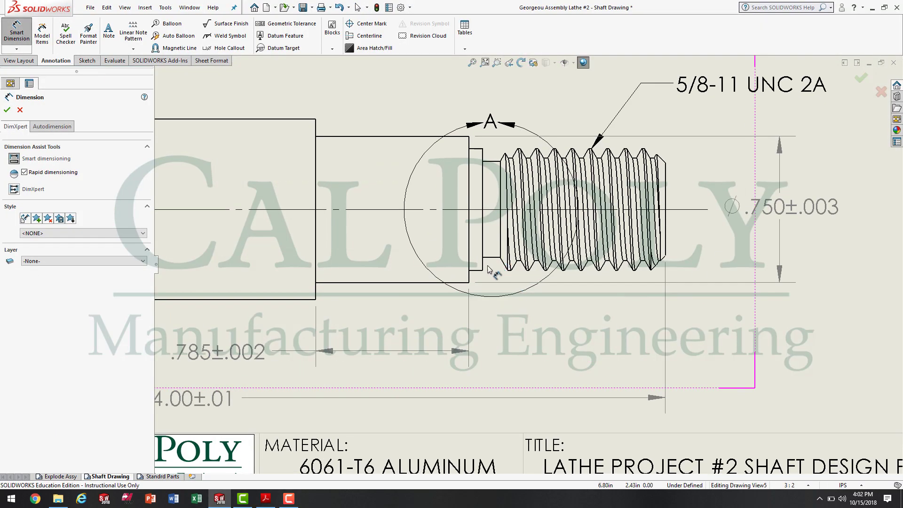
pyautogui.click(470, 280)
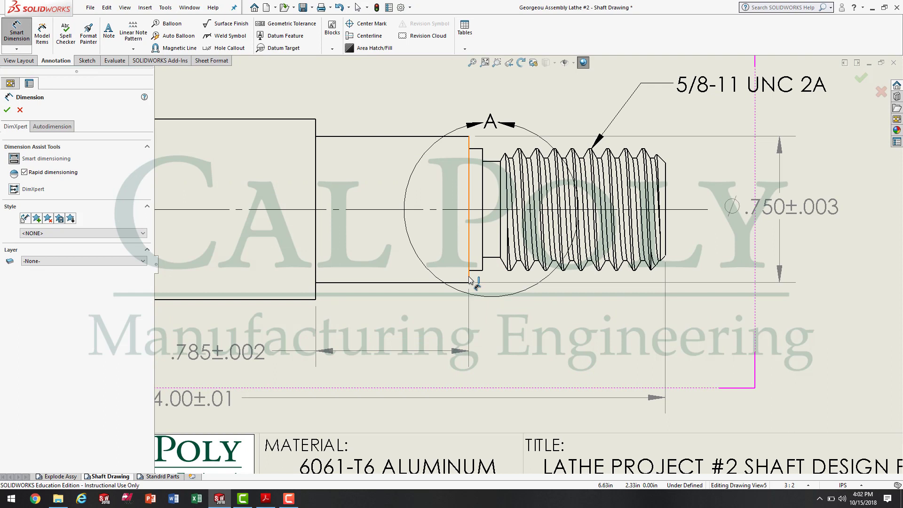
pyautogui.click(666, 245)
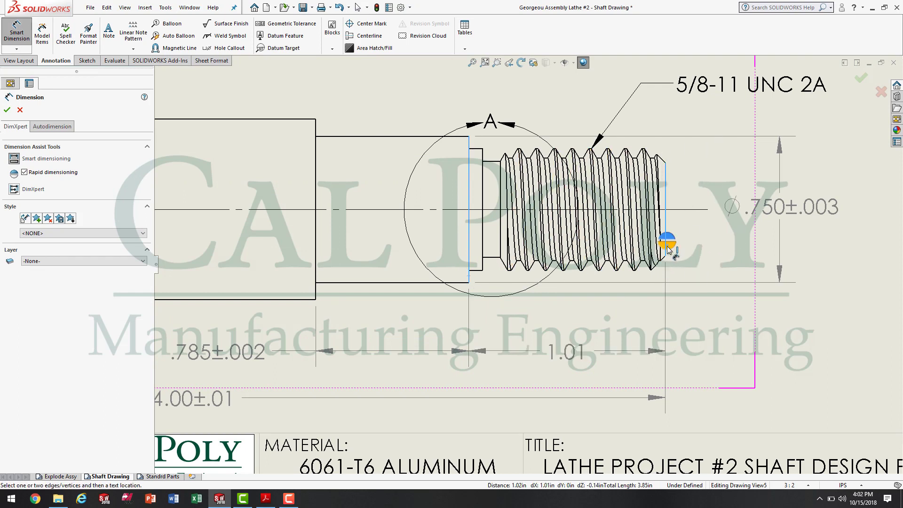
pyautogui.click(578, 351)
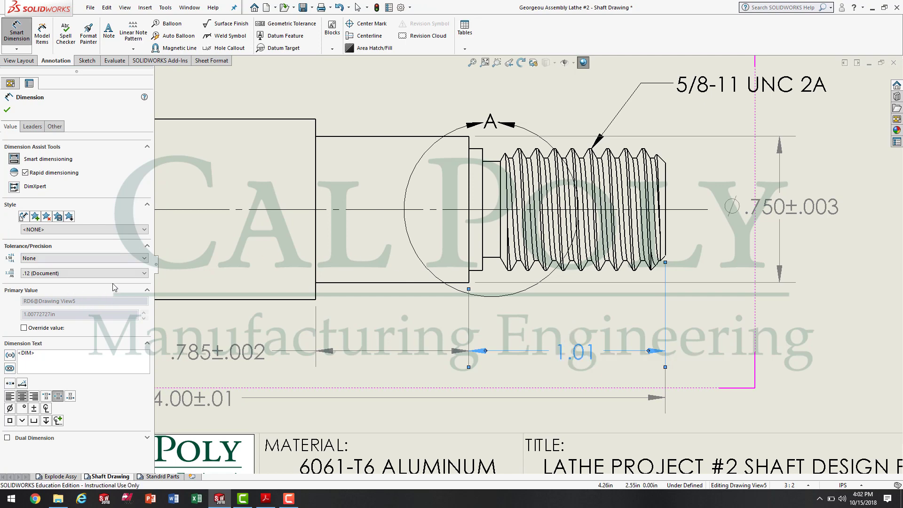
# Place the threaded end's length text outside its extension lines and set the dimension to three-decimal precision
pyautogui.scroll(3, 541, 395)
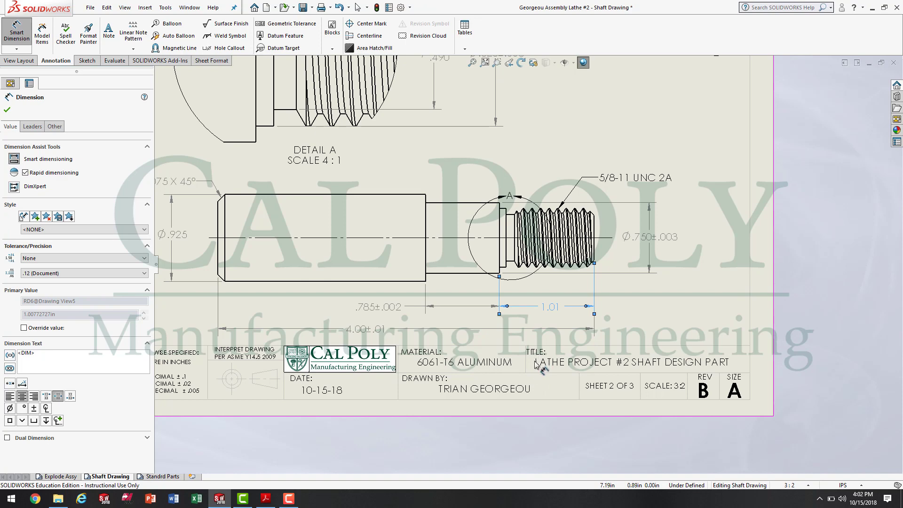
pyautogui.scroll(-1, 545, 307)
pyautogui.scroll(-2, 545, 307)
pyautogui.moveTo(597, 305); pyautogui.dragTo(694, 301)
pyautogui.click(77, 273)
pyautogui.click(42, 300)
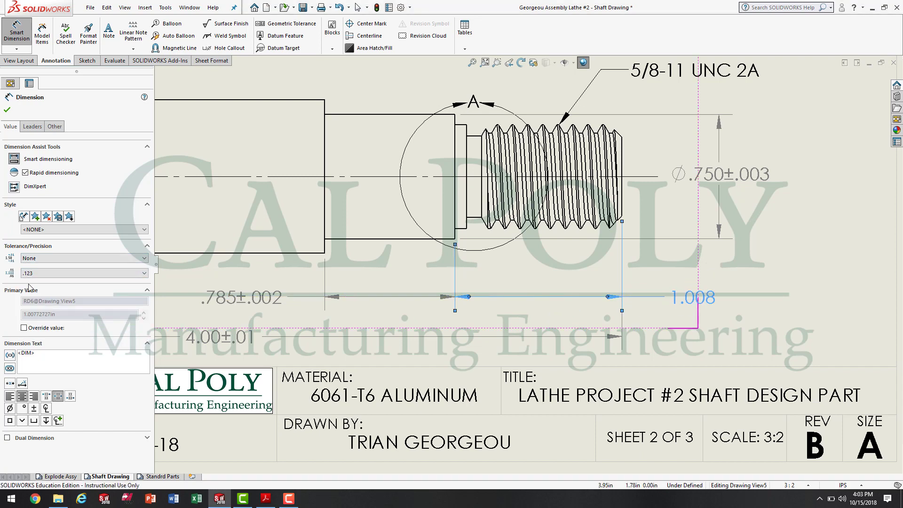
# Give the threaded end's length dimension a symmetric tolerance of .008 and shift its text clear of the extension line
pyautogui.click(58, 260)
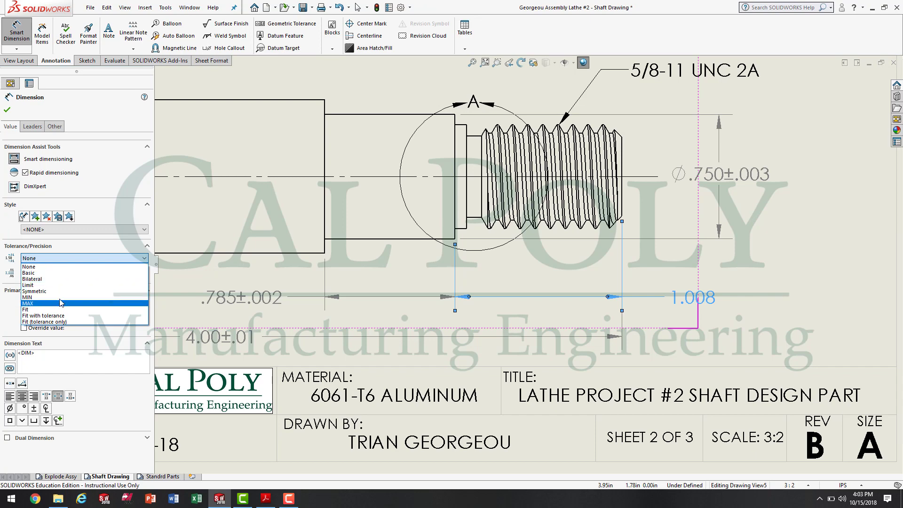
pyautogui.click(60, 292)
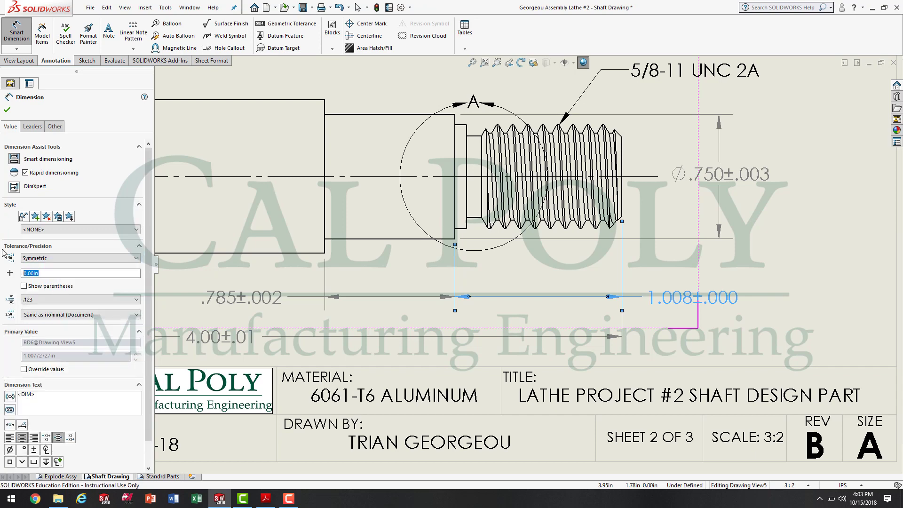
pyautogui.write('.008')
pyautogui.press('Return')
pyautogui.moveTo(724, 296); pyautogui.dragTo(746, 297)
pyautogui.click(821, 335)
pyautogui.press('f')
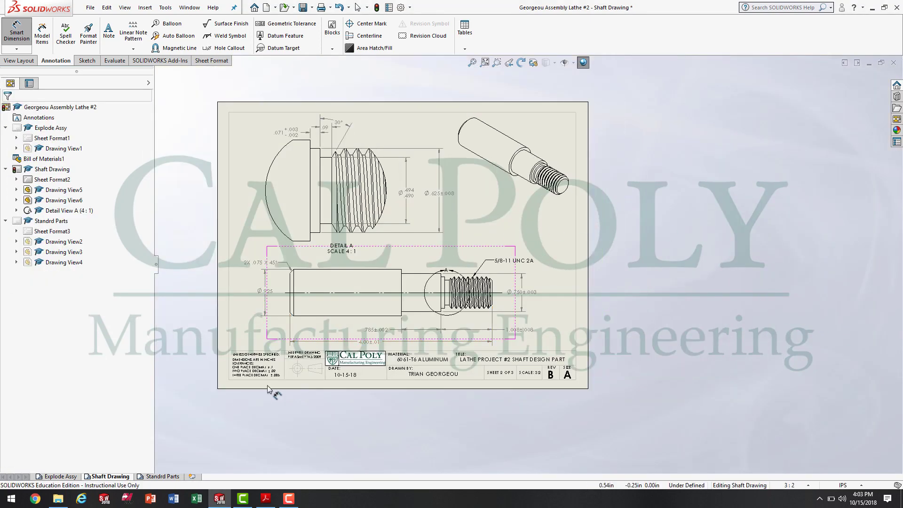
# Review the shaft sheet, the exploded assembly sheet with its bill of materials and the standard parts sheet, returning to the shaft sheet
pyautogui.scroll(-2, 271, 180)
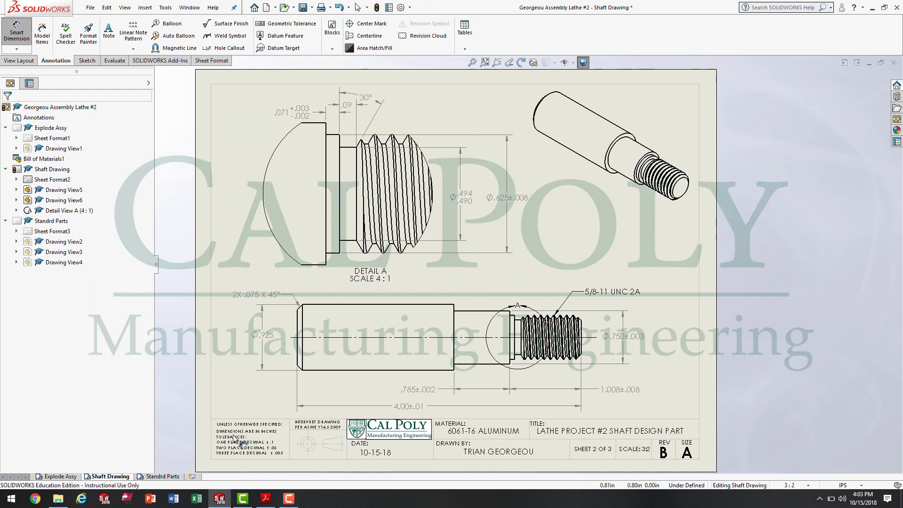
pyautogui.click(73, 477)
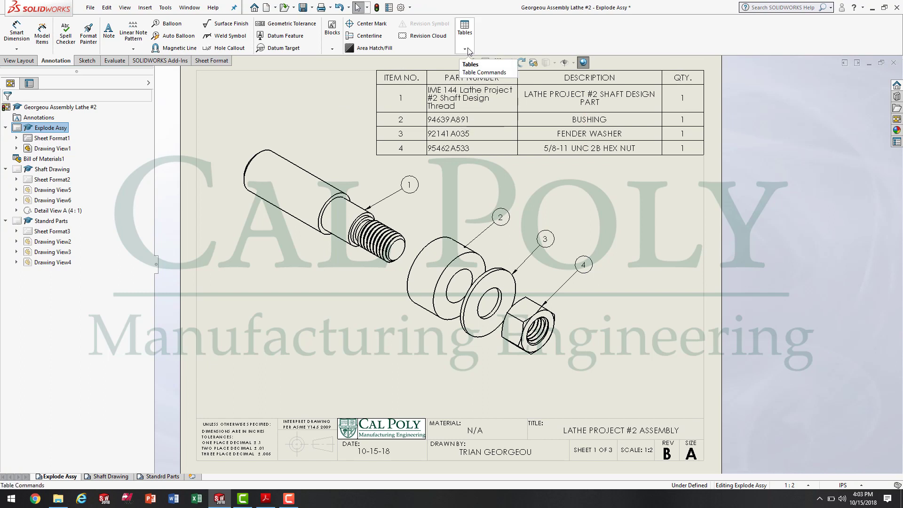
pyautogui.click(592, 123)
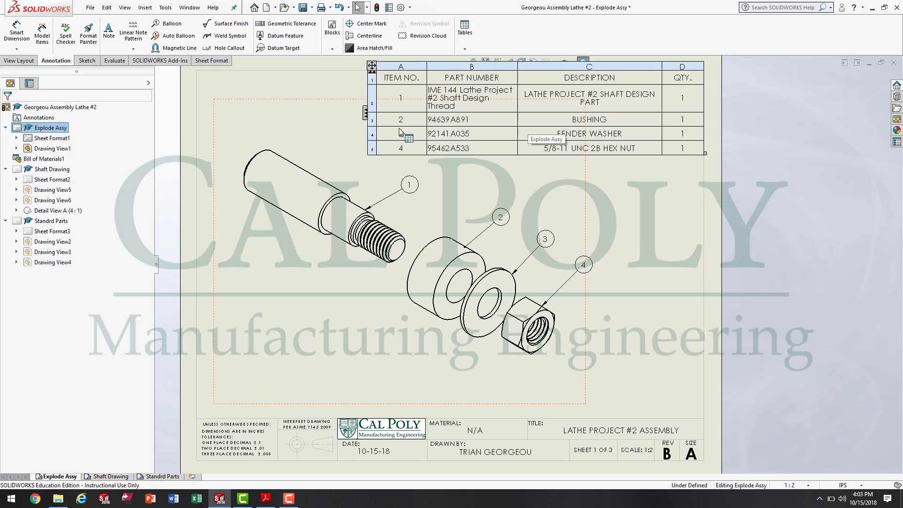
pyautogui.click(715, 250)
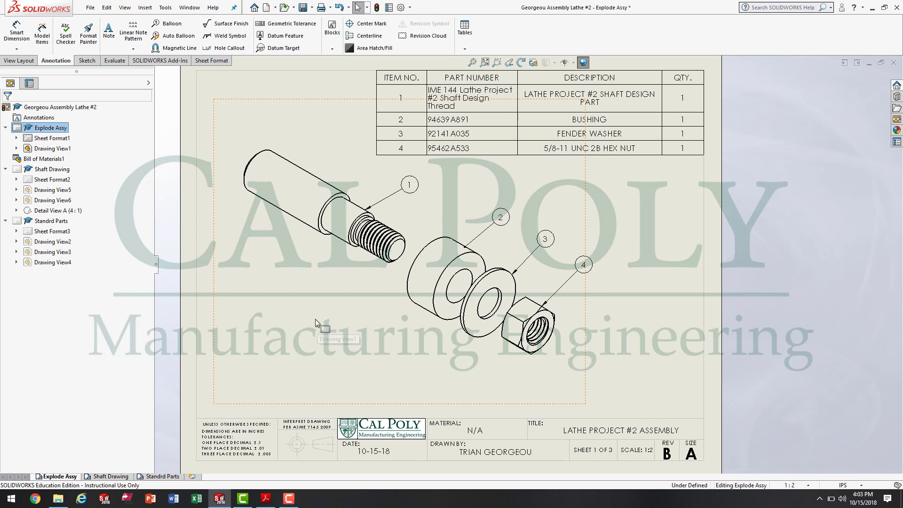
pyautogui.click(402, 94)
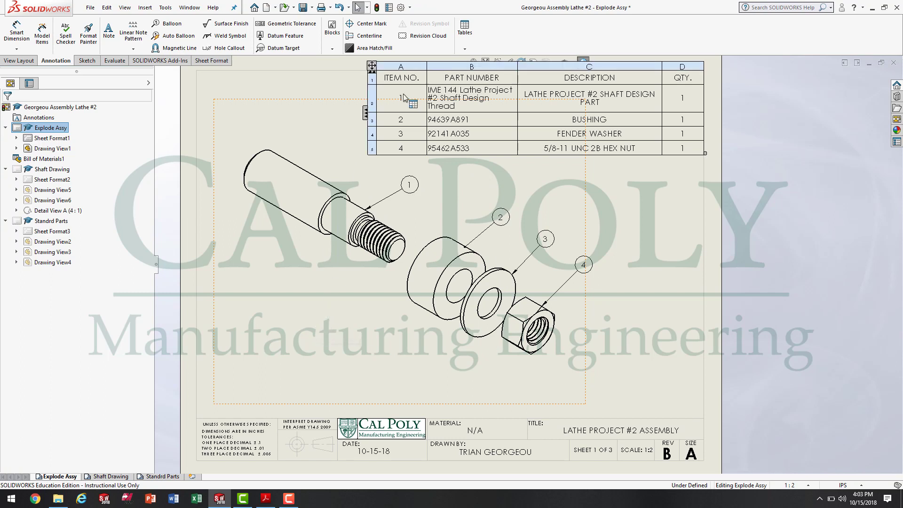
pyautogui.click(351, 123)
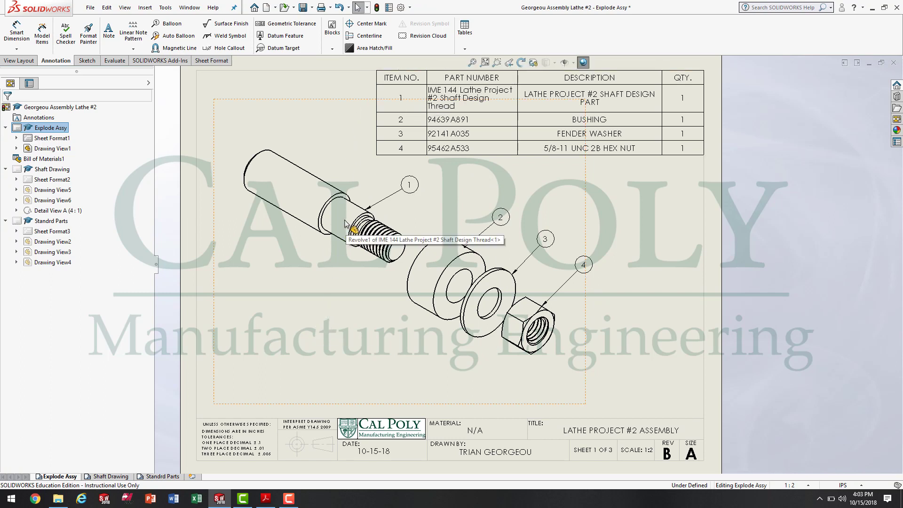
pyautogui.click(163, 476)
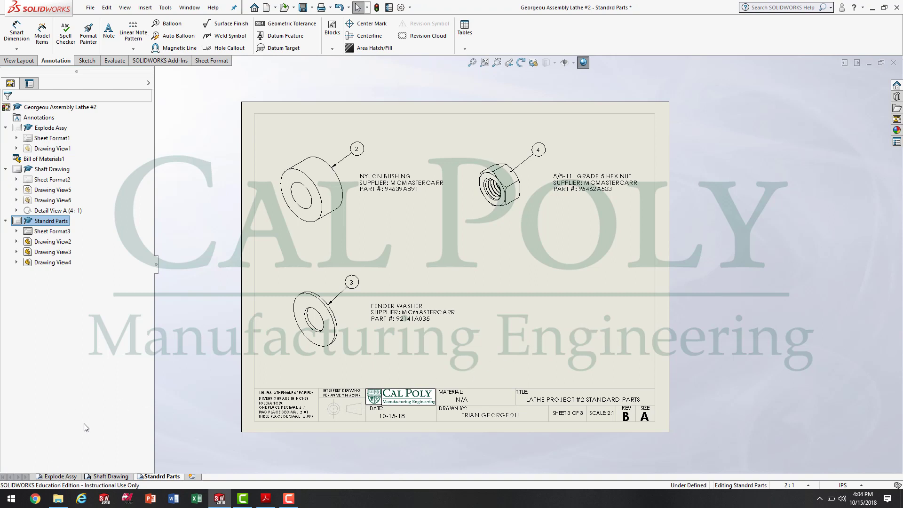
pyautogui.click(120, 478)
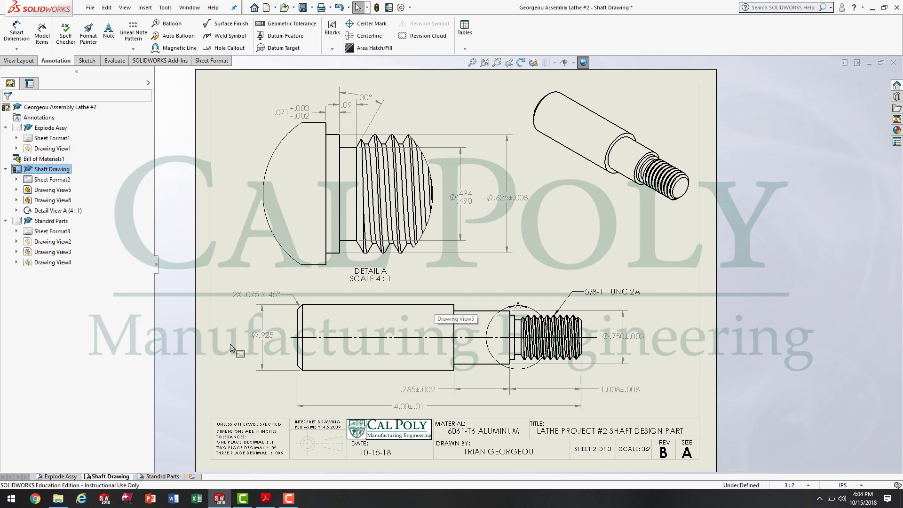
# Save the drawing as an SLDDRW file in the Lathe Project #2 Files folder
pyautogui.click(303, 7)
pyautogui.click(189, 145)
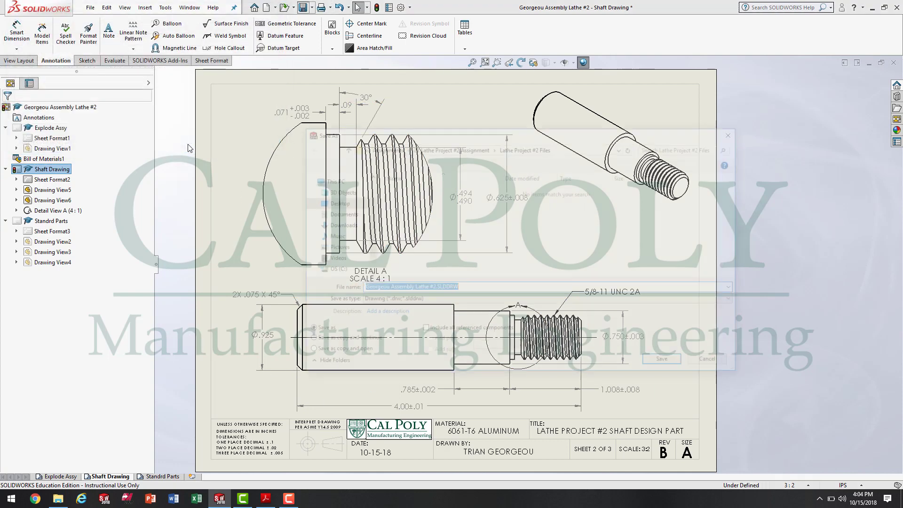
pyautogui.click(668, 363)
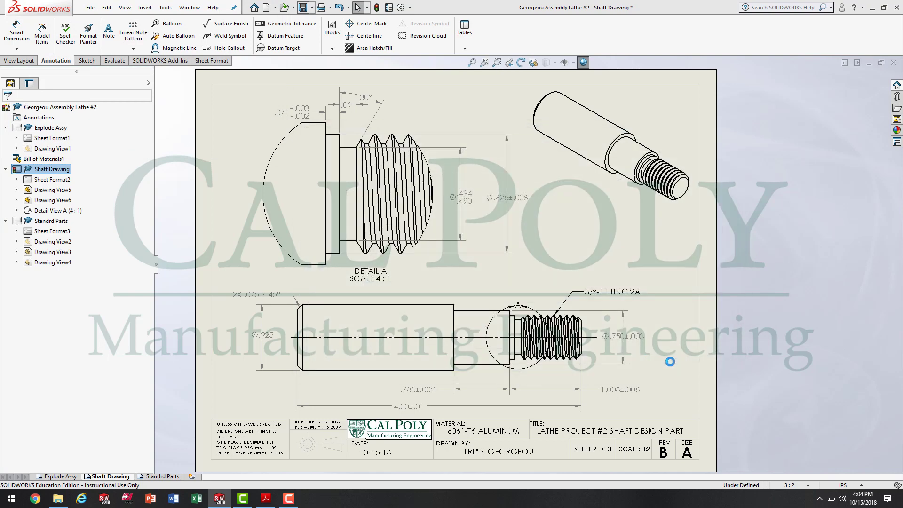
# Export the Explode Assy, Shaft Drawing and Standrd Parts sheets together as one PDF in the Lathe Project #2 Files folder
pyautogui.click(94, 9)
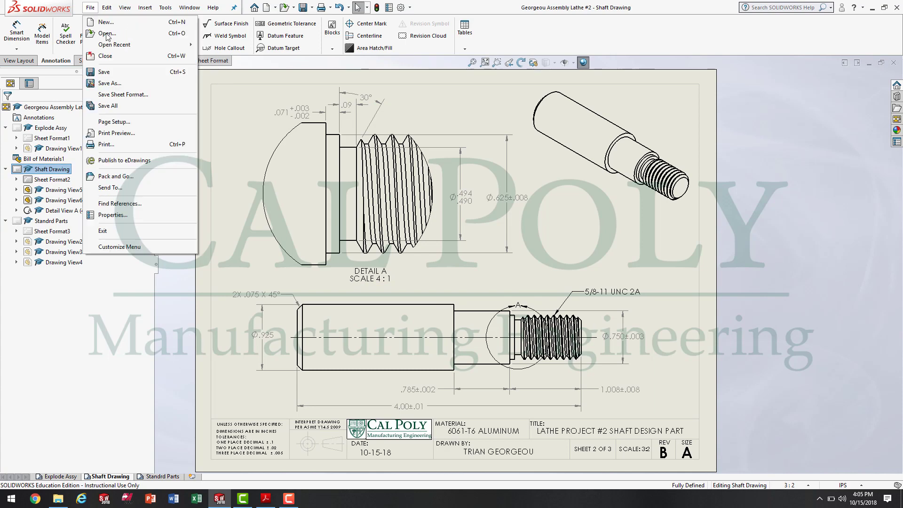
pyautogui.click(131, 85)
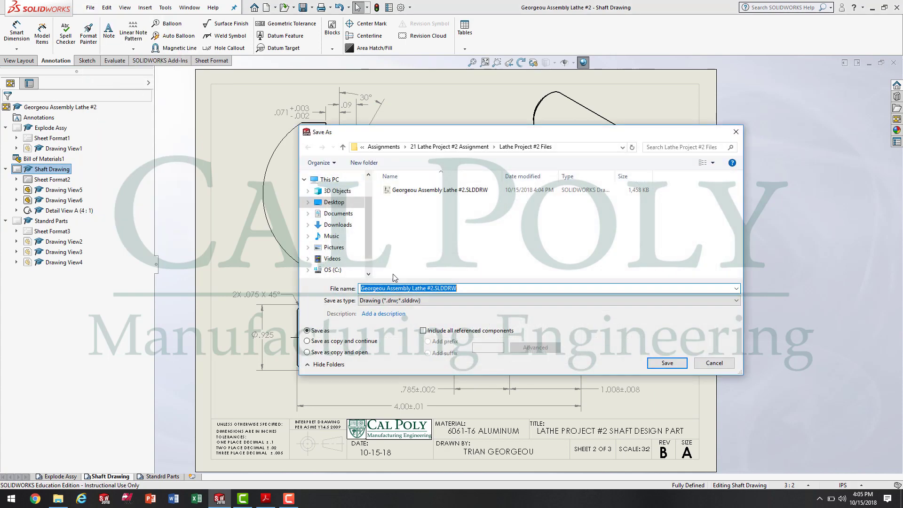
pyautogui.click(440, 303)
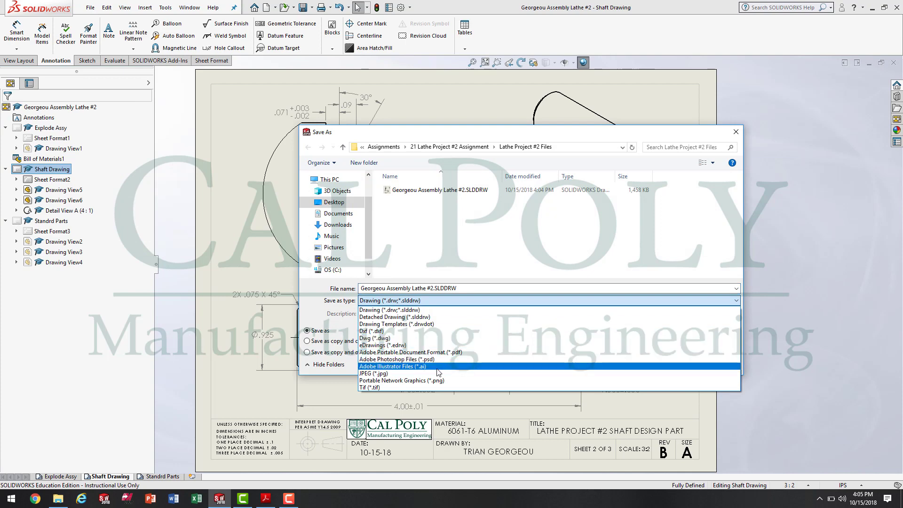
pyautogui.click(460, 353)
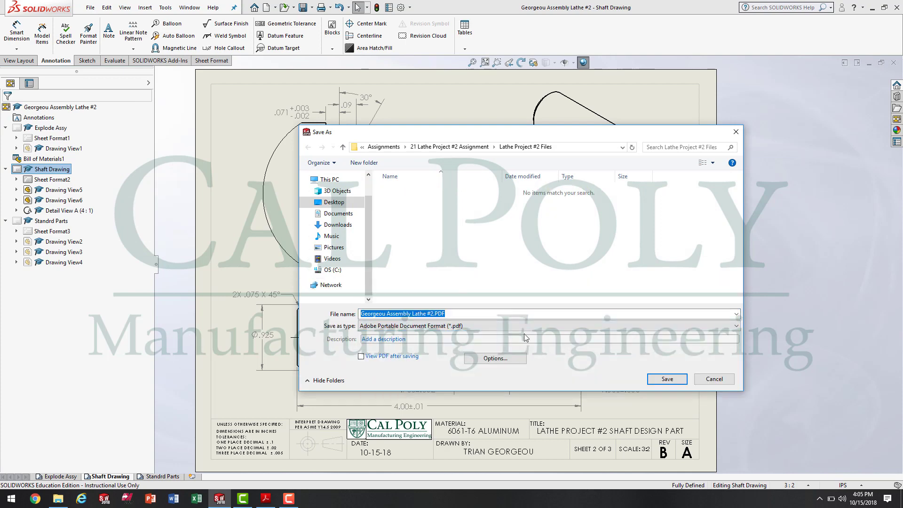
pyautogui.click(677, 382)
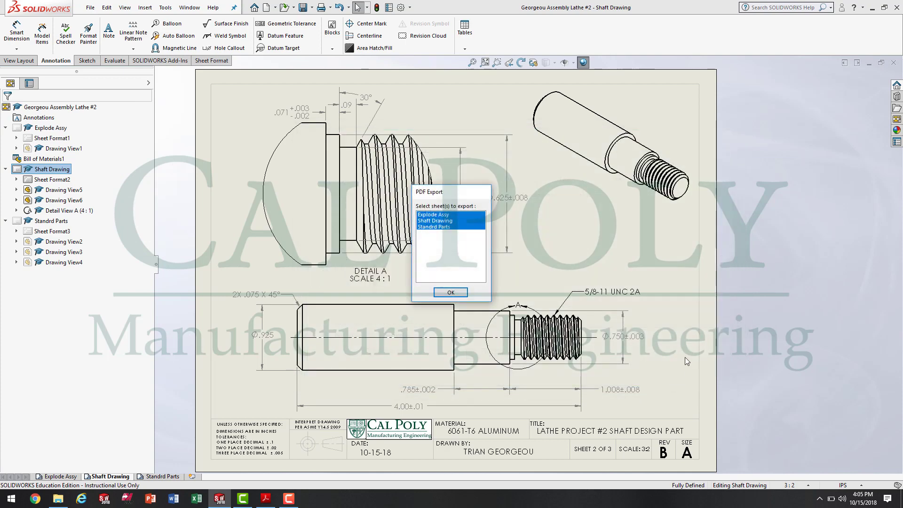
pyautogui.click(455, 293)
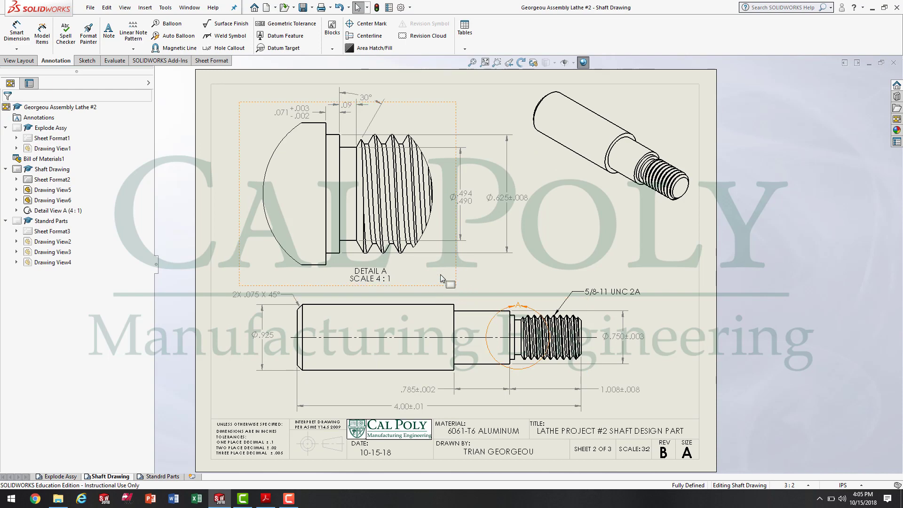
# Switch to File Explorer to check the files in the Lathe Project #2 Files folder and its parent assignment folder, then return to the drawing
pyautogui.click(58, 499)
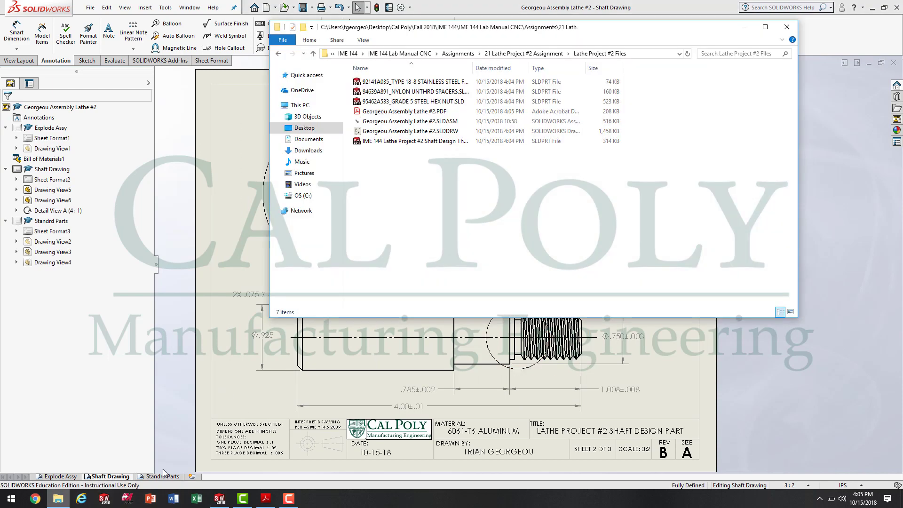
pyautogui.click(534, 54)
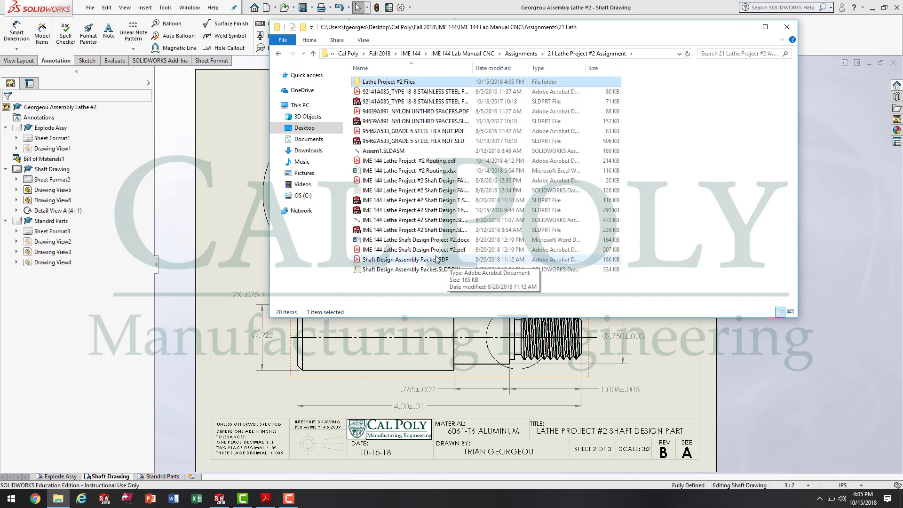
pyautogui.click(555, 290)
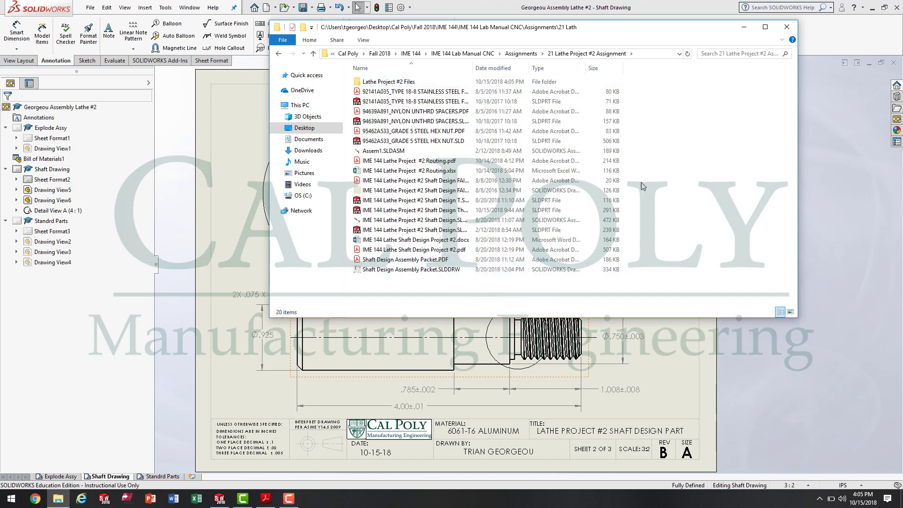
pyautogui.click(245, 365)
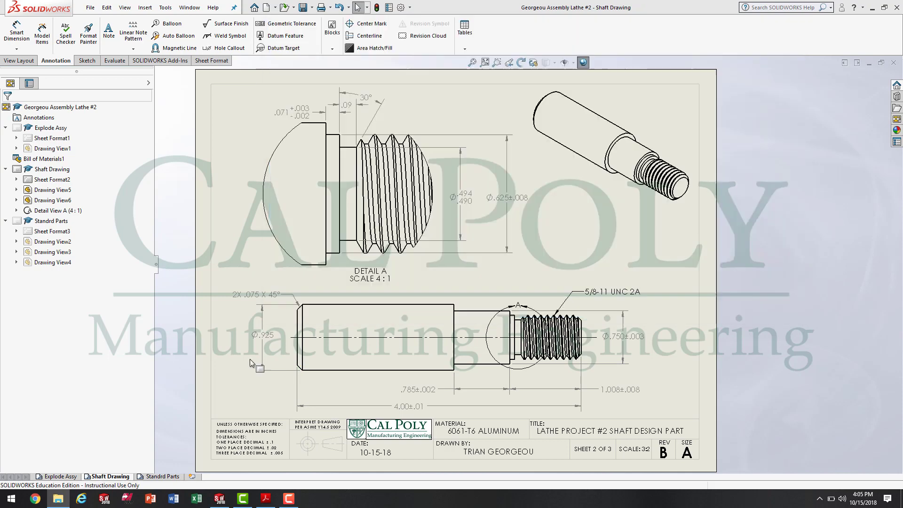
pyautogui.click(289, 498)
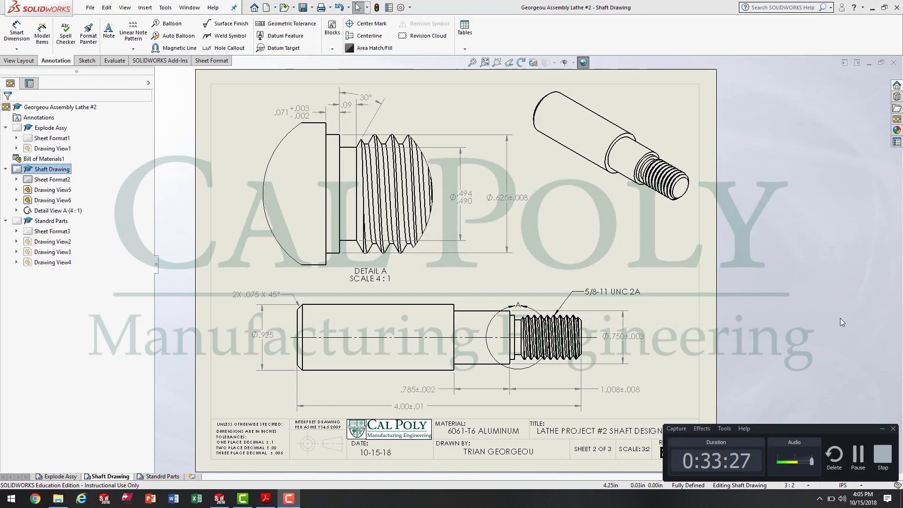